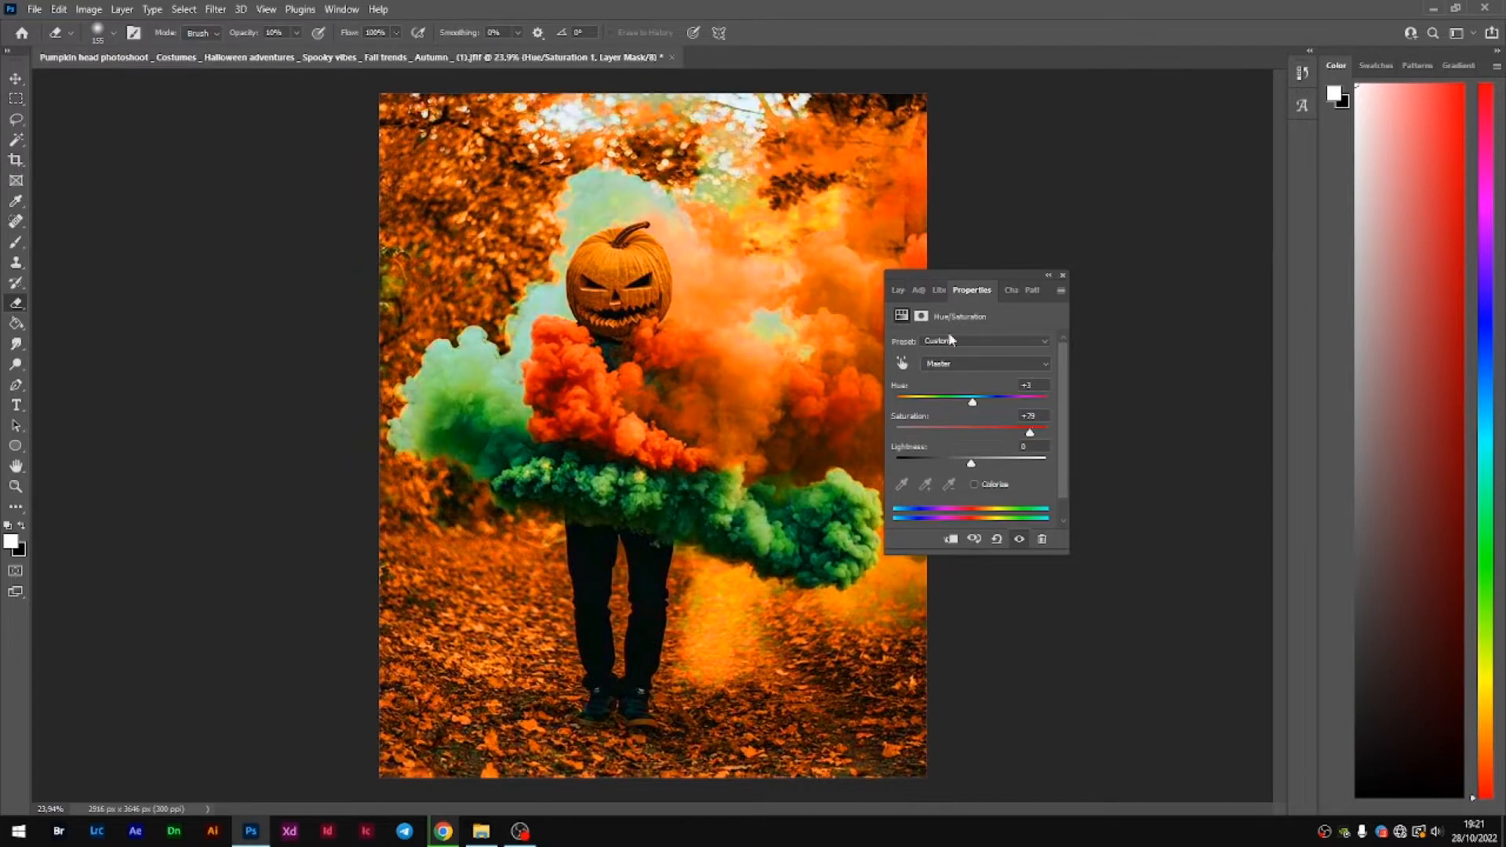
- Set the Hue/Saturation adjustment layer's blend mode to Soft Light and compare the photo with and without the adjustment
click(900, 292)
click(937, 338)
click(925, 399)
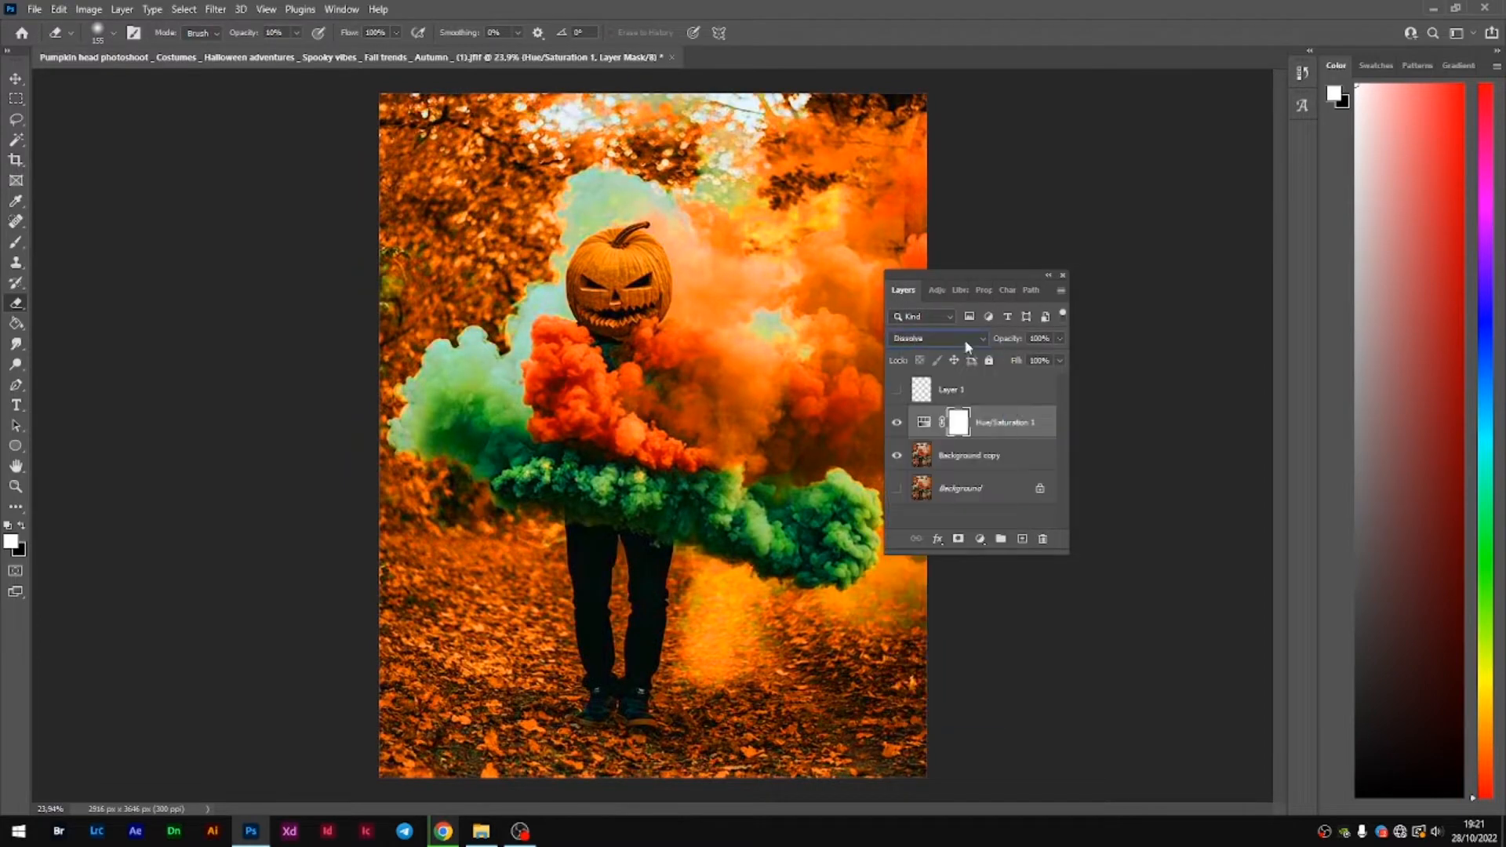
scroll(967, 347, down, 10)
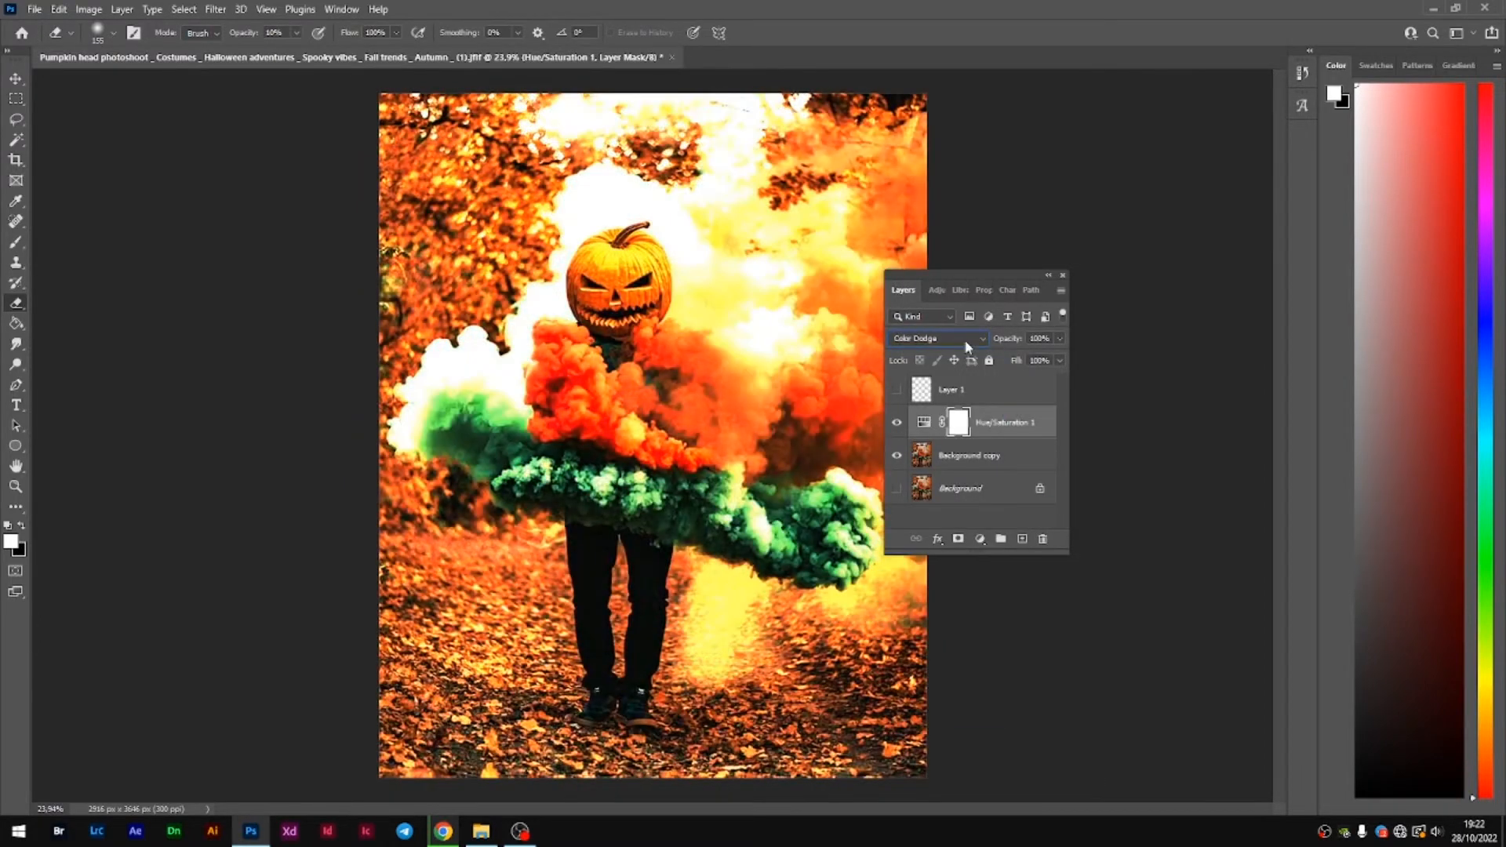
scroll(967, 346, up, 1)
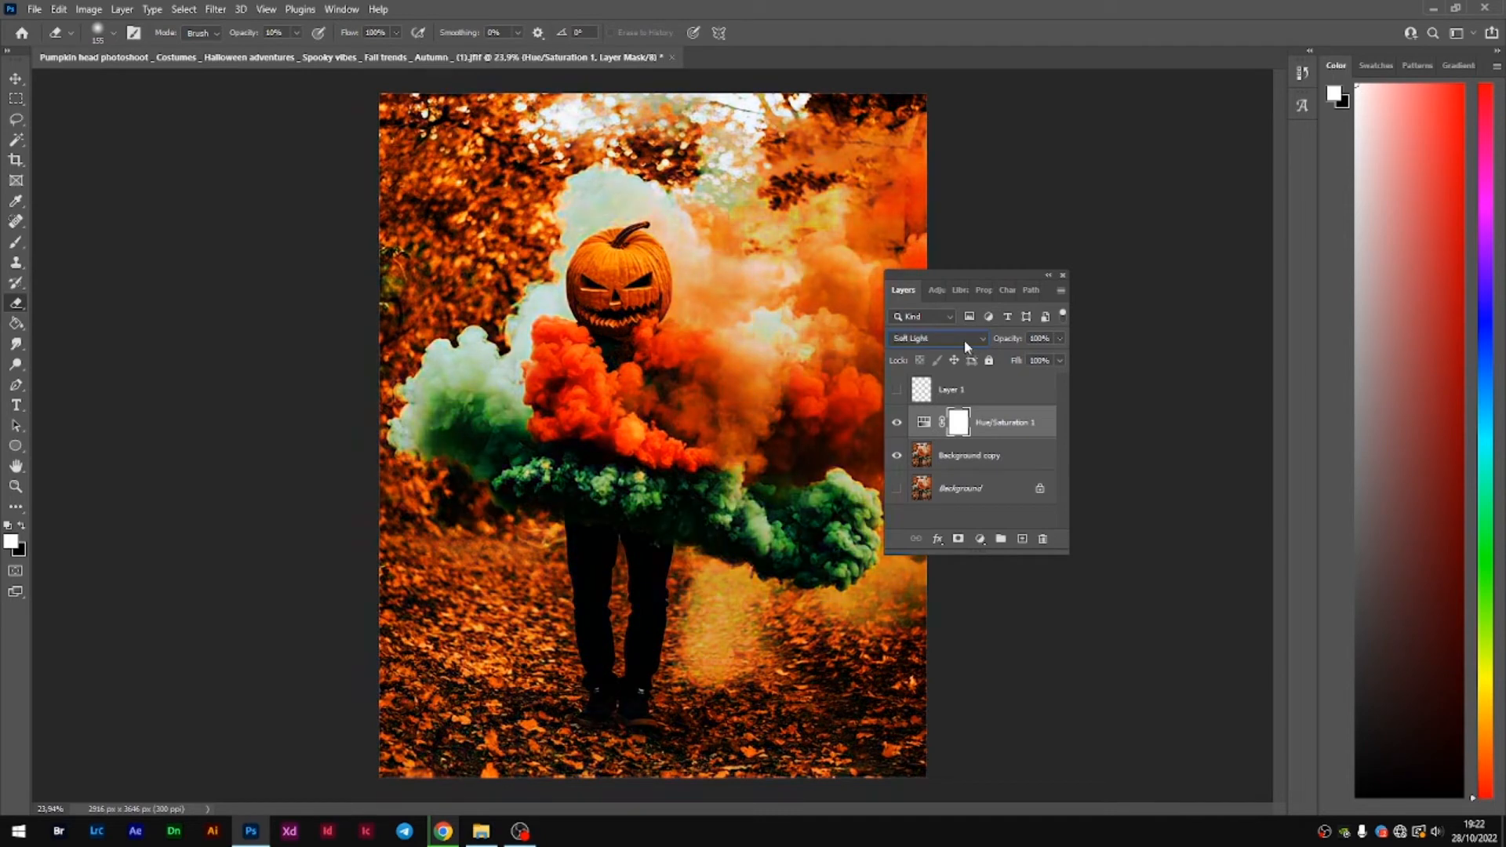
click(897, 422)
click(897, 423)
- Reduce the Hue/Saturation layer to 70% opacity and 72% fill
drag(1056, 376, 1024, 379)
click(1036, 326)
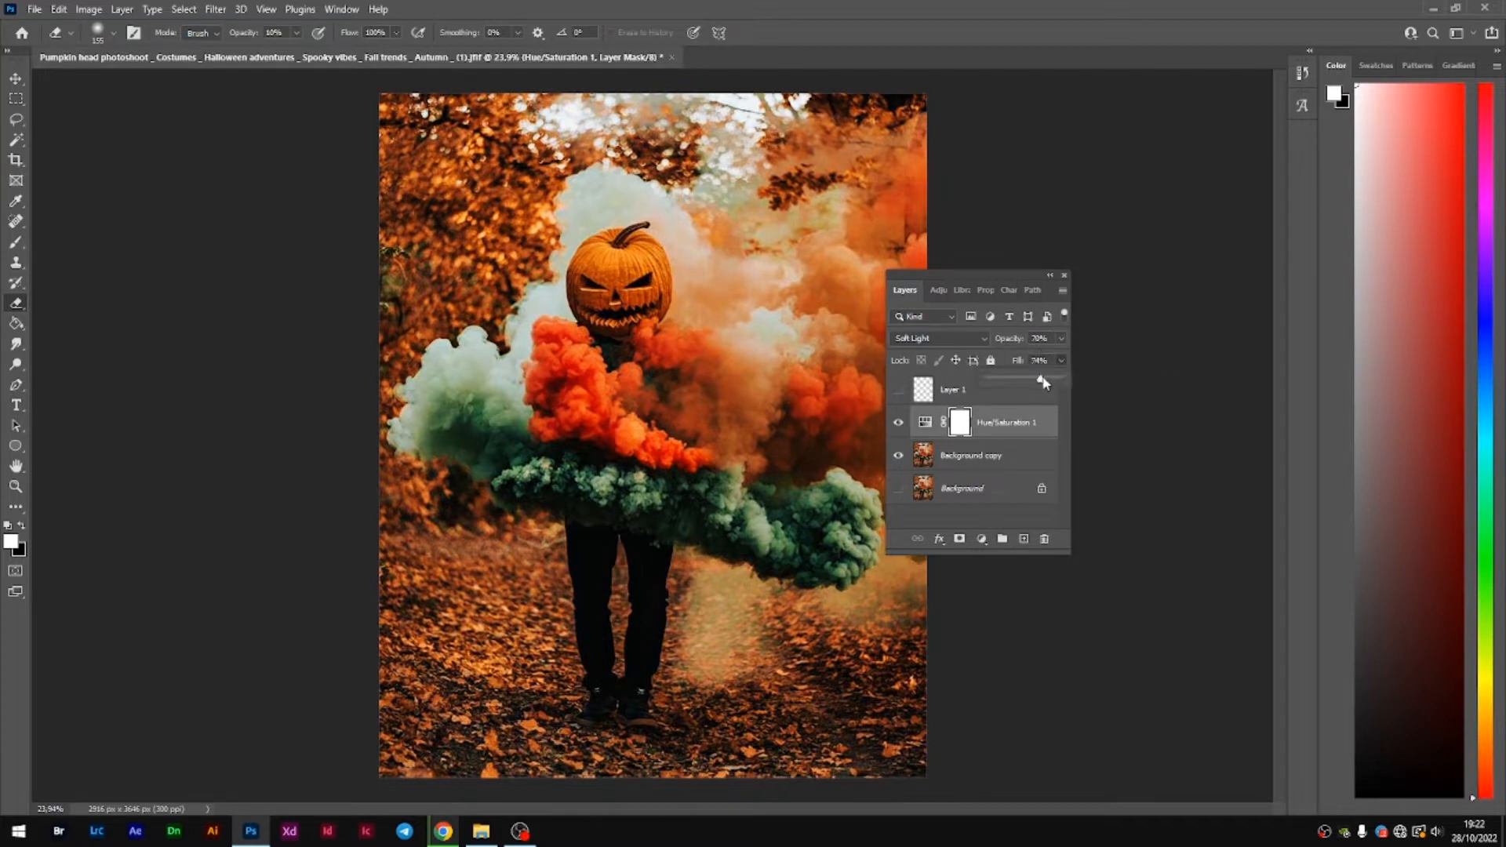
key(v)
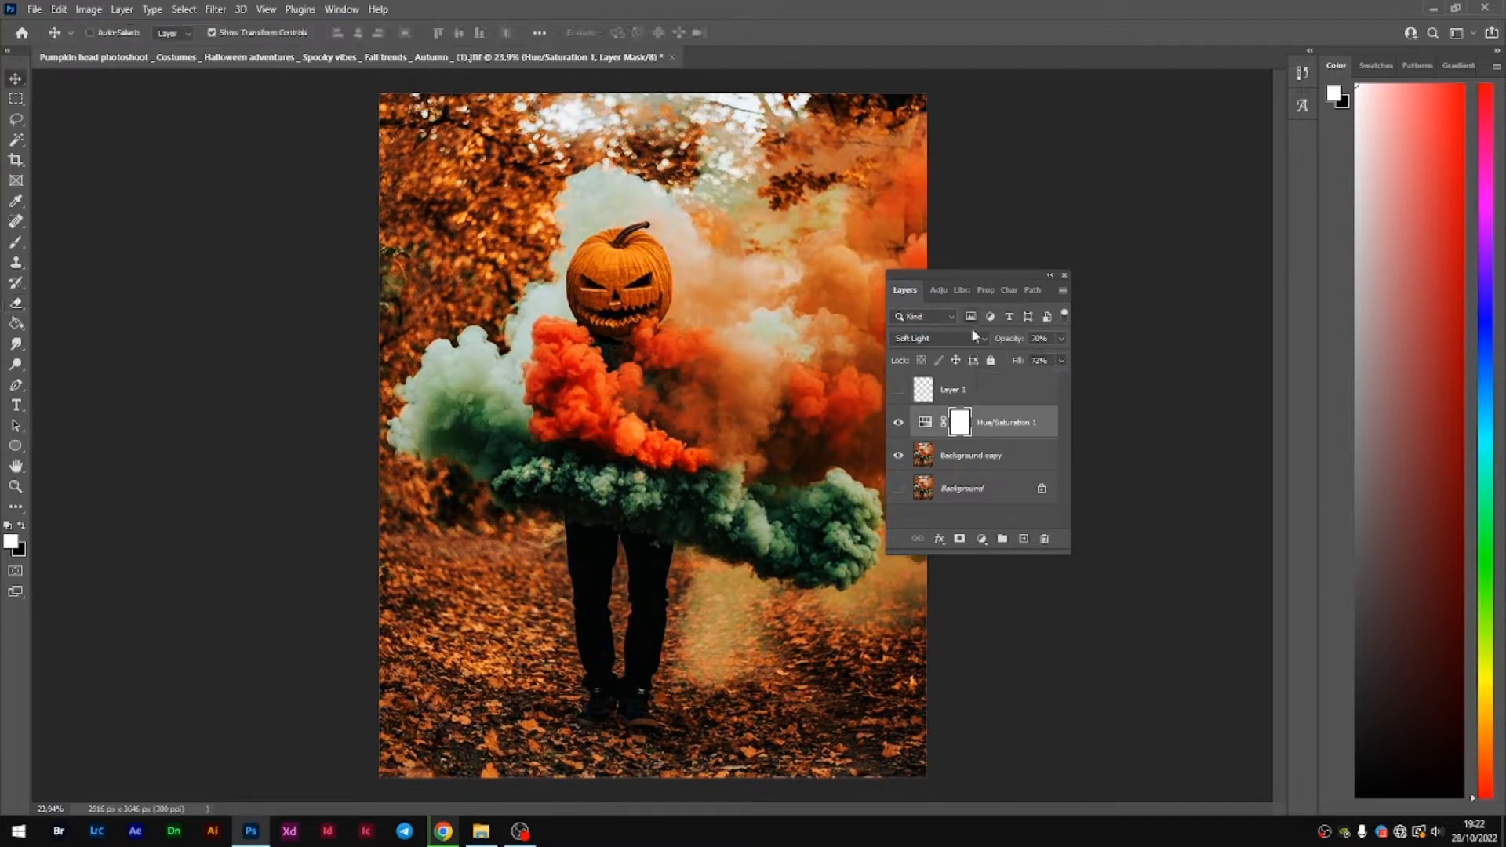
- Undock the toolbox beside the photo and sample the smoke on Background copy with a 417 px Clone Stamp brush
click(981, 455)
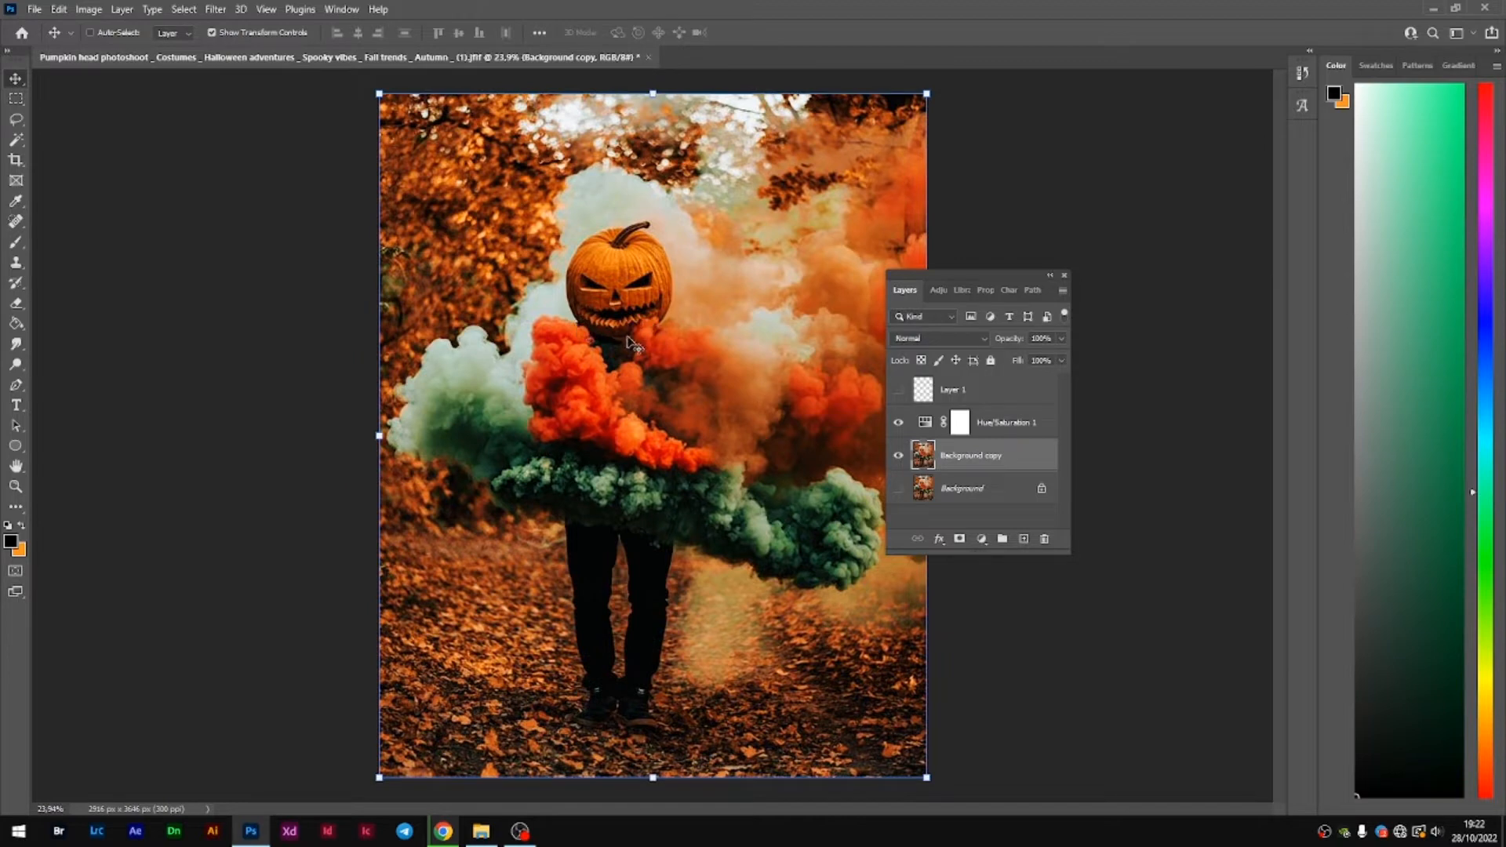
mouse_move(16, 61)
mouse_down()
mouse_move(241, 137)
mouse_move(350, 134)
mouse_up()
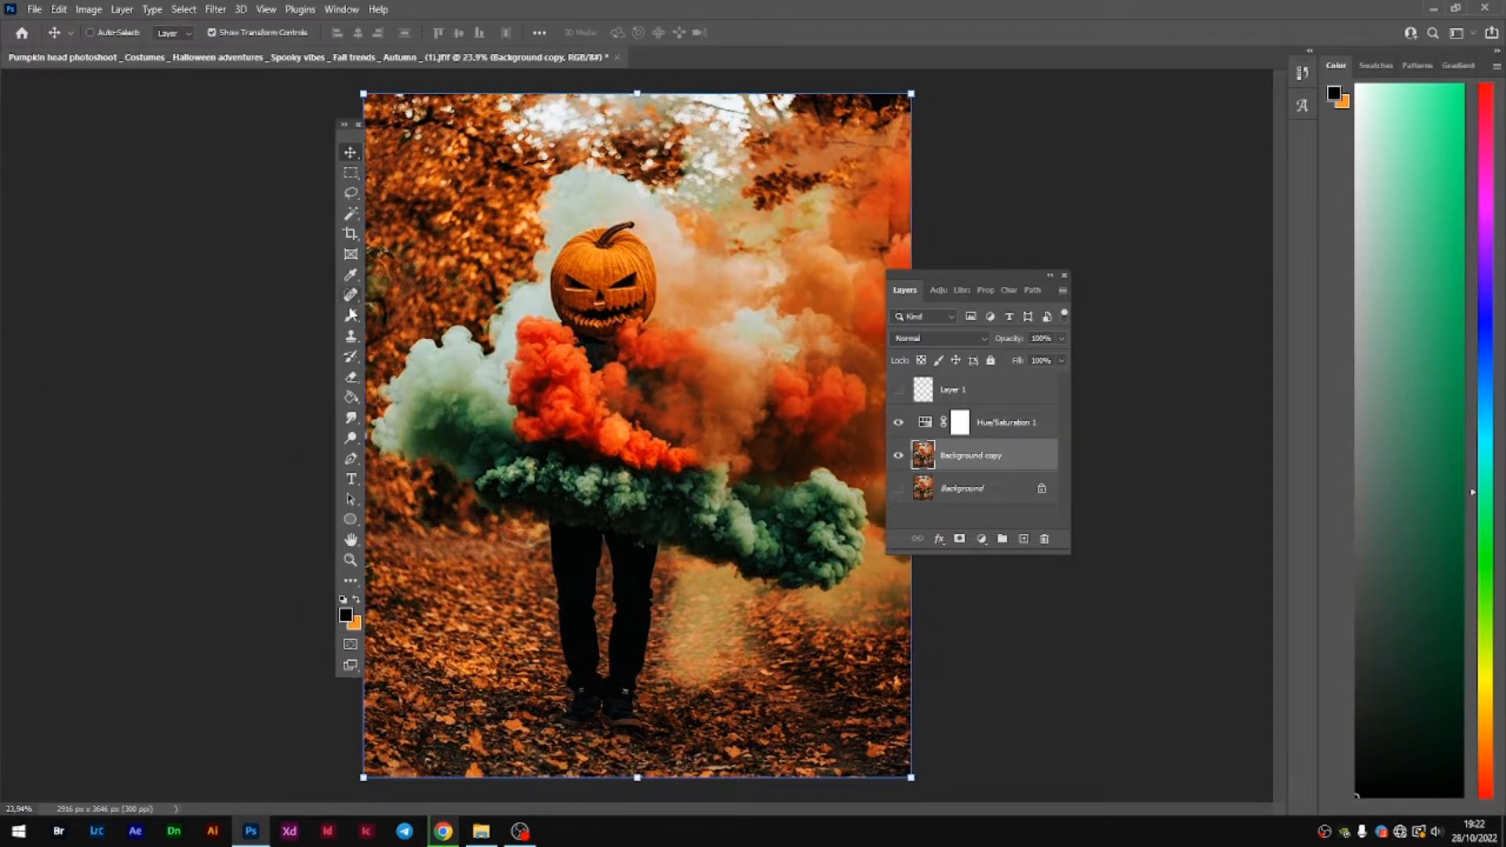
click(351, 336)
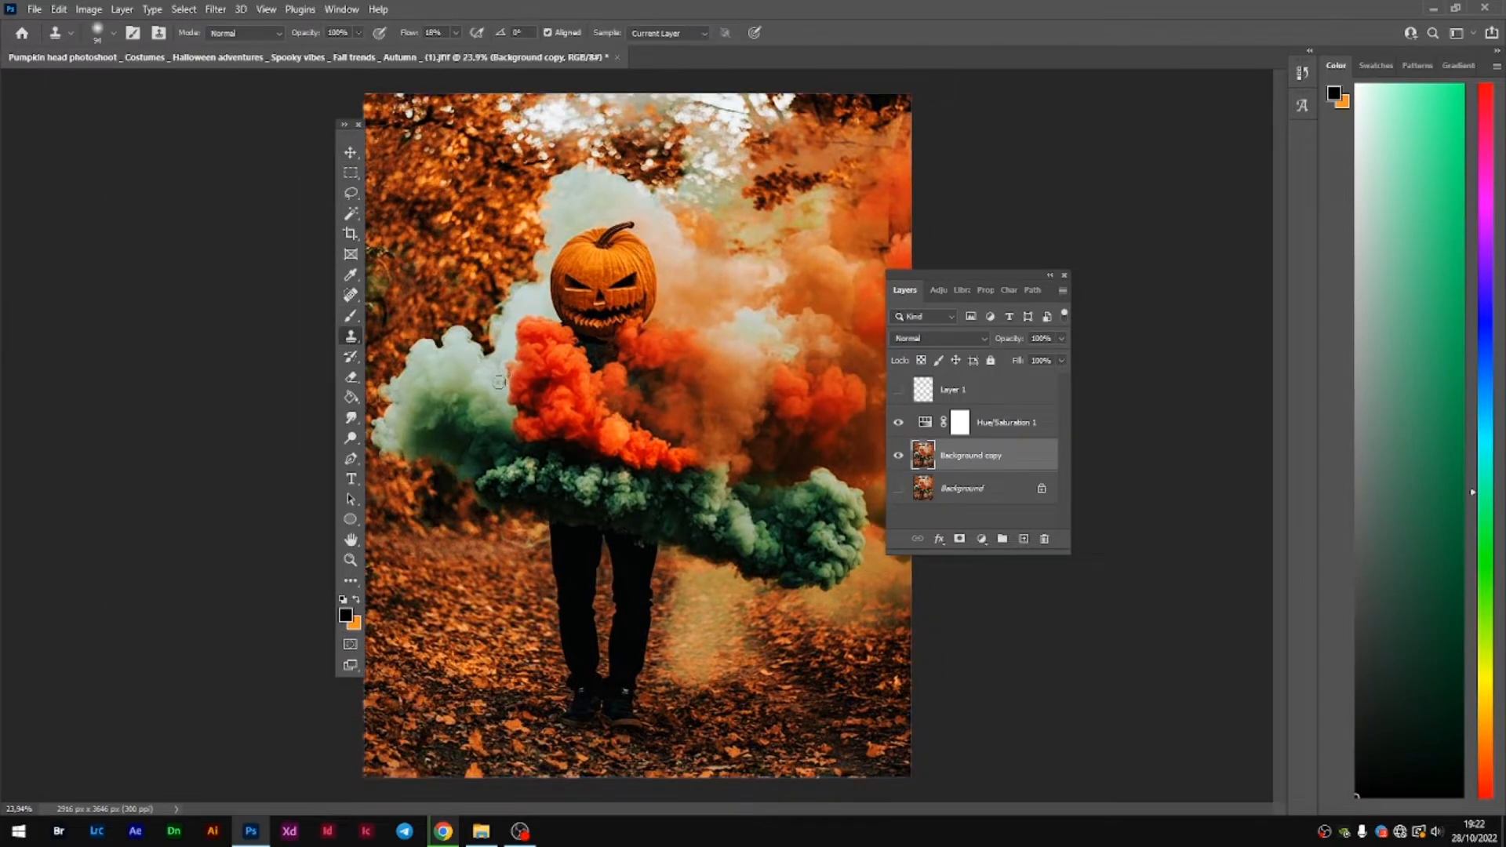
right_click(663, 400)
drag(808, 434, 834, 441)
click(564, 423)
- Place Layer 1 below the Hue/Saturation adjustment and clone the coloured smoke across the figure's legs on it
click(924, 387)
key(ctrl+bracketleft)
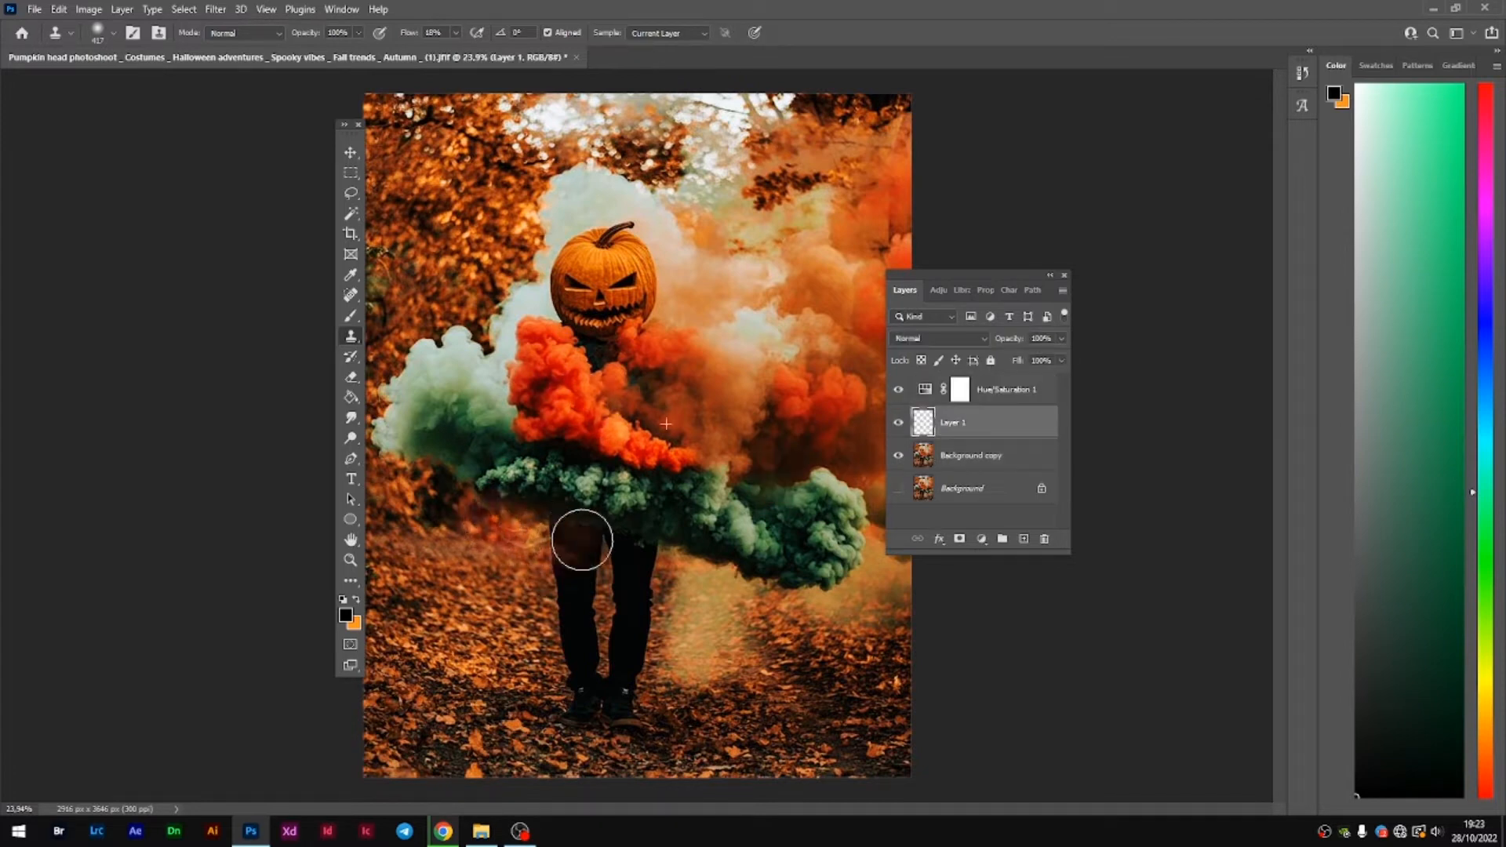
mouse_move(541, 514)
mouse_down()
mouse_move(452, 494)
mouse_move(594, 529)
mouse_move(539, 577)
mouse_move(479, 552)
mouse_move(466, 593)
mouse_move(609, 563)
mouse_move(407, 578)
mouse_move(351, 472)
mouse_move(409, 475)
mouse_move(377, 600)
mouse_move(583, 605)
mouse_move(658, 544)
mouse_move(693, 618)
mouse_move(632, 648)
mouse_move(736, 682)
mouse_move(753, 702)
mouse_move(707, 556)
mouse_move(739, 441)
mouse_move(763, 506)
mouse_move(680, 492)
mouse_move(669, 568)
mouse_up()
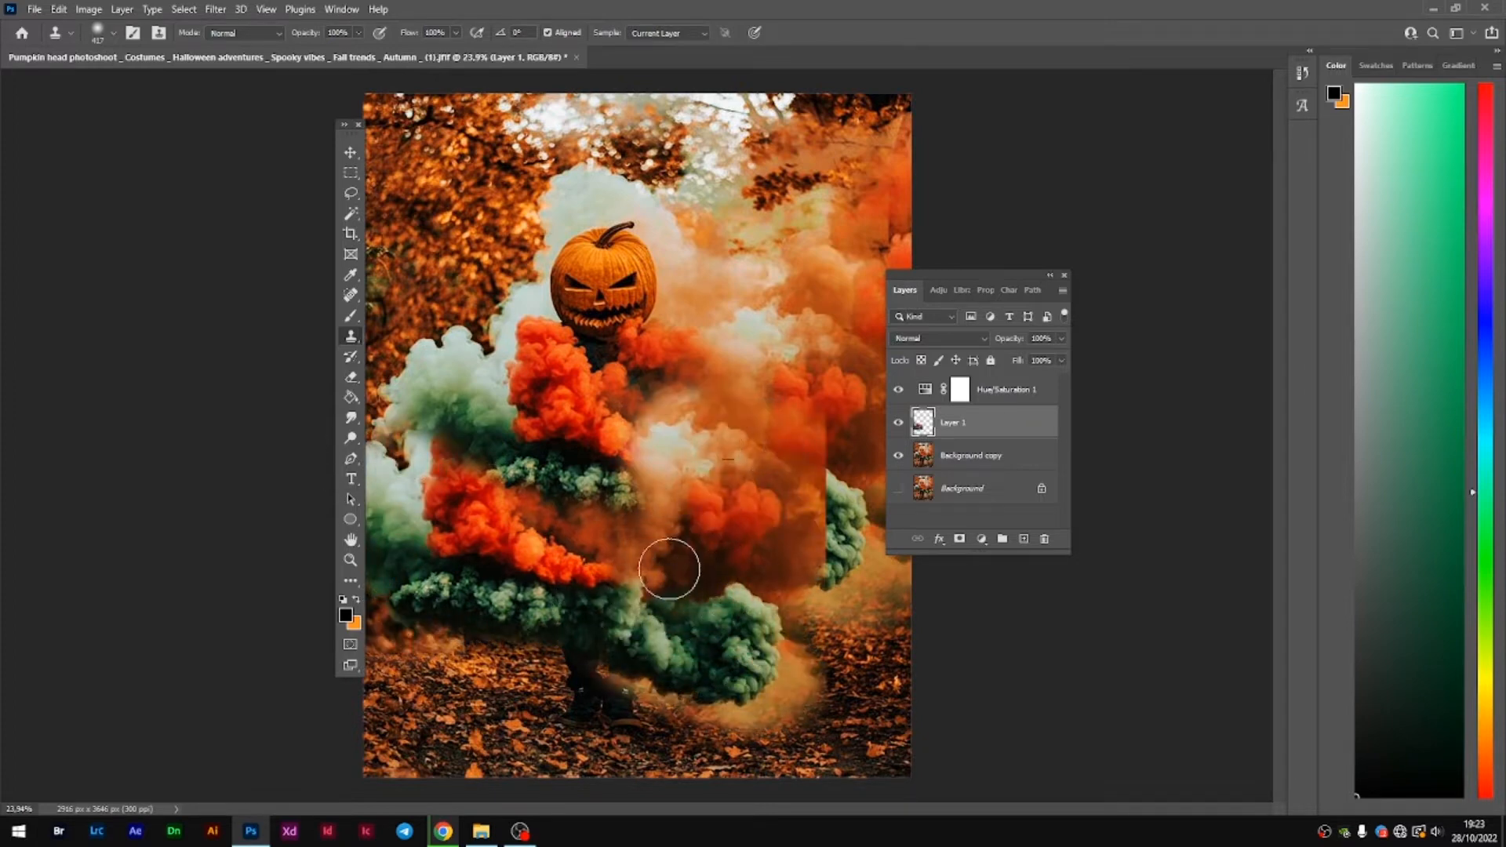
- Enlarge the cloned smoke on Layer 1, flip it horizontally and shift it down over the lower part of the photo
click(898, 455)
key(ctrl+t)
drag(819, 565, 949, 573)
right_click(653, 244)
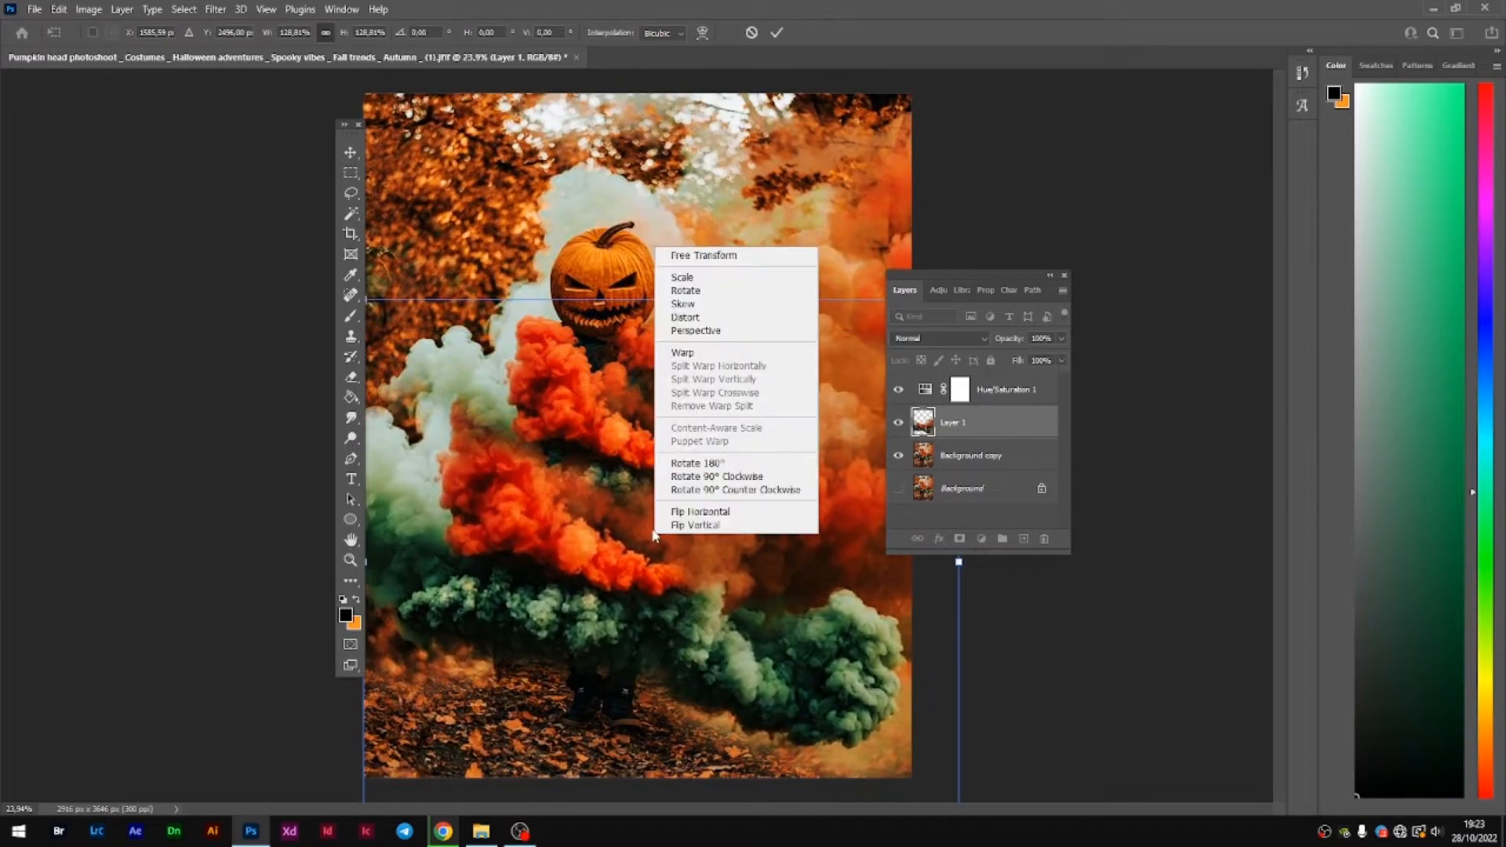
click(726, 512)
drag(722, 523, 718, 587)
scroll(690, 570, down, 2)
key(Return)
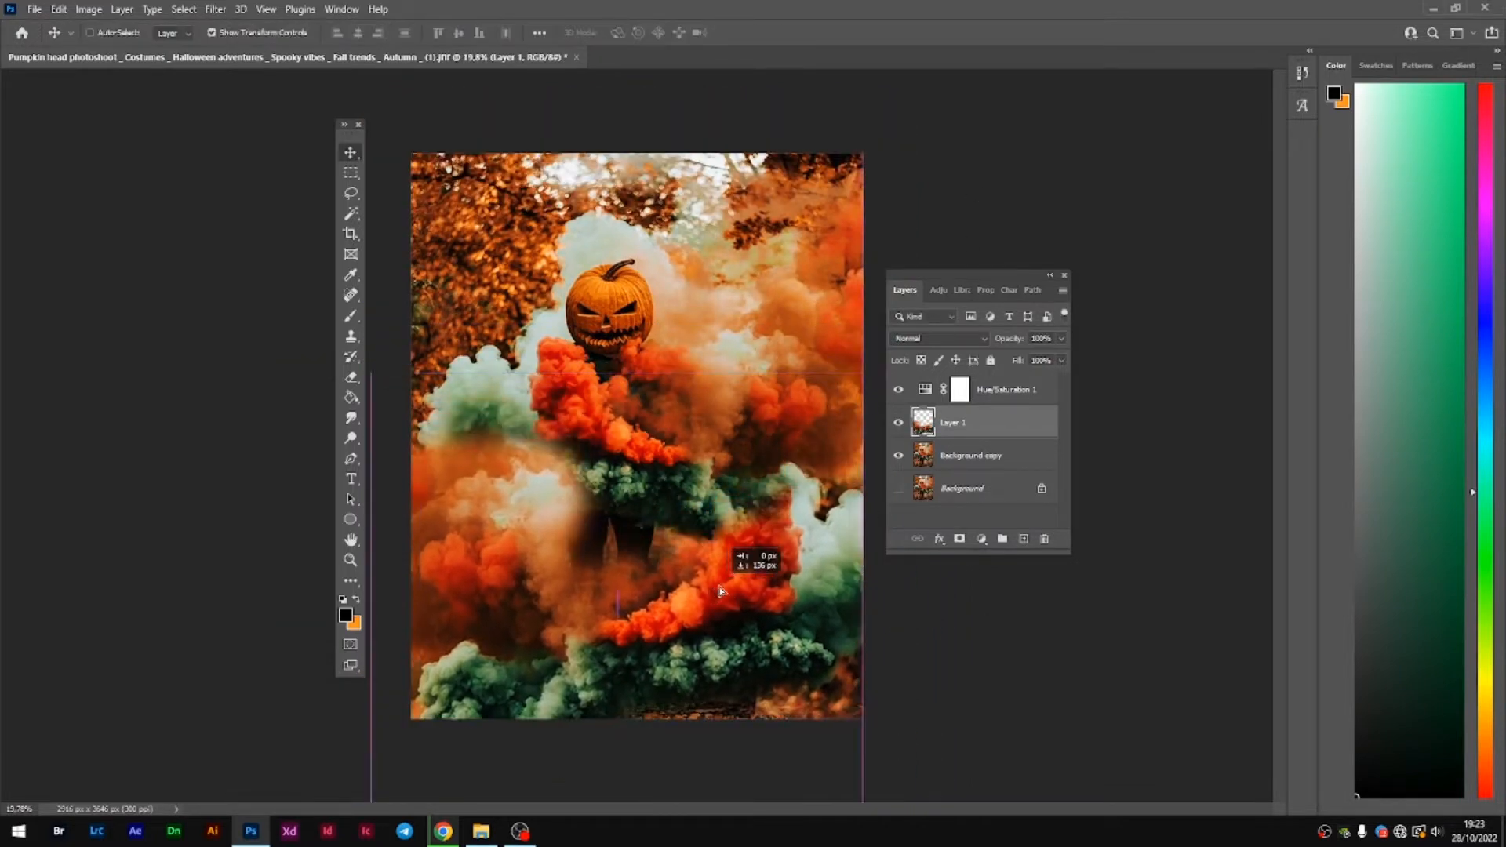
- Scale the cloned smoke to 106%, rotate it about 10.6° and position it across the lower part of the photo
drag(378, 402, 348, 375)
drag(549, 523, 559, 550)
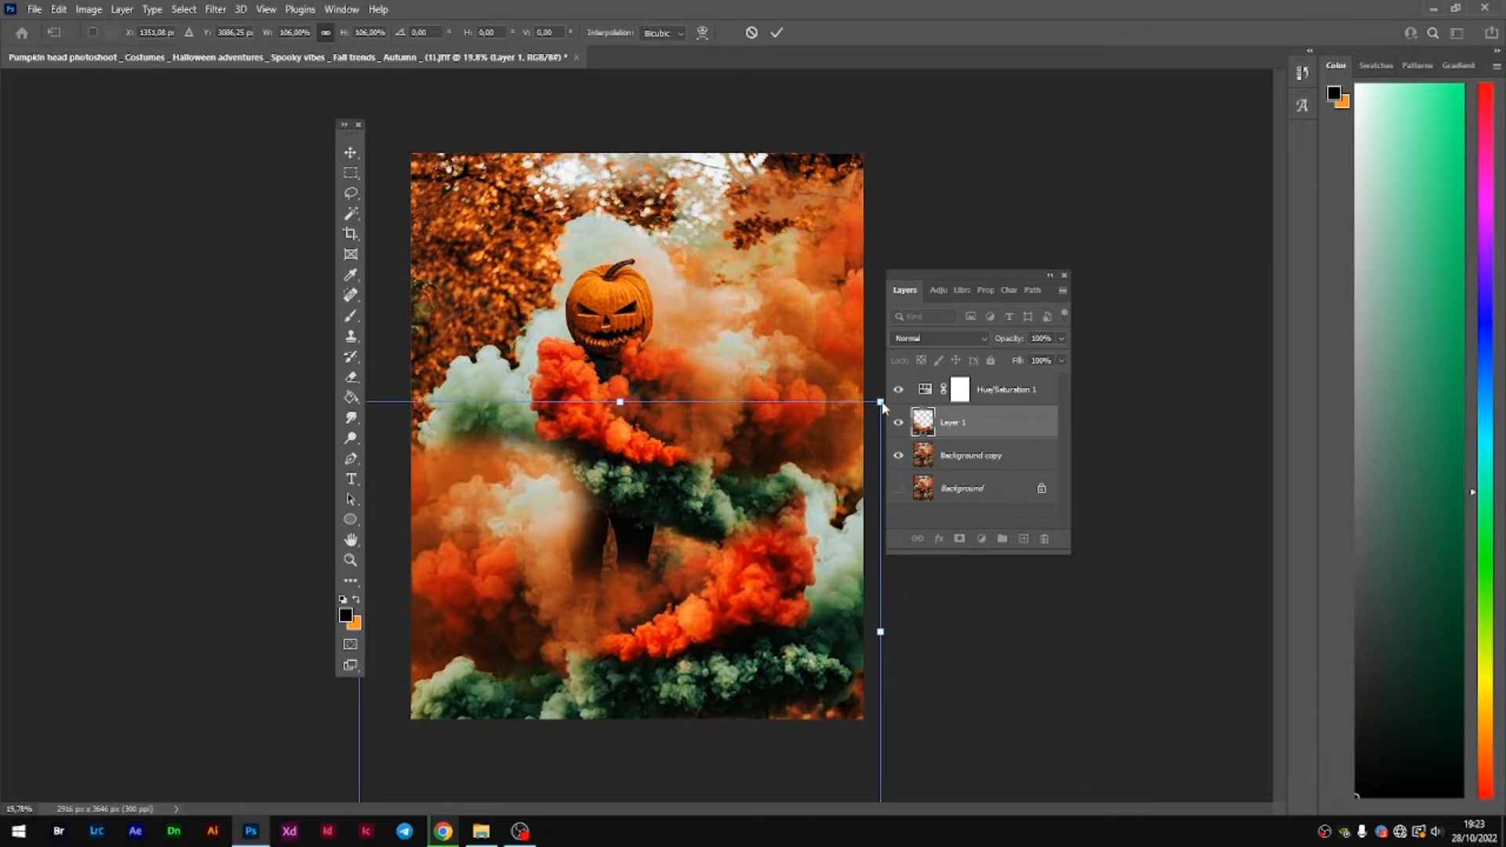
drag(575, 453, 590, 359)
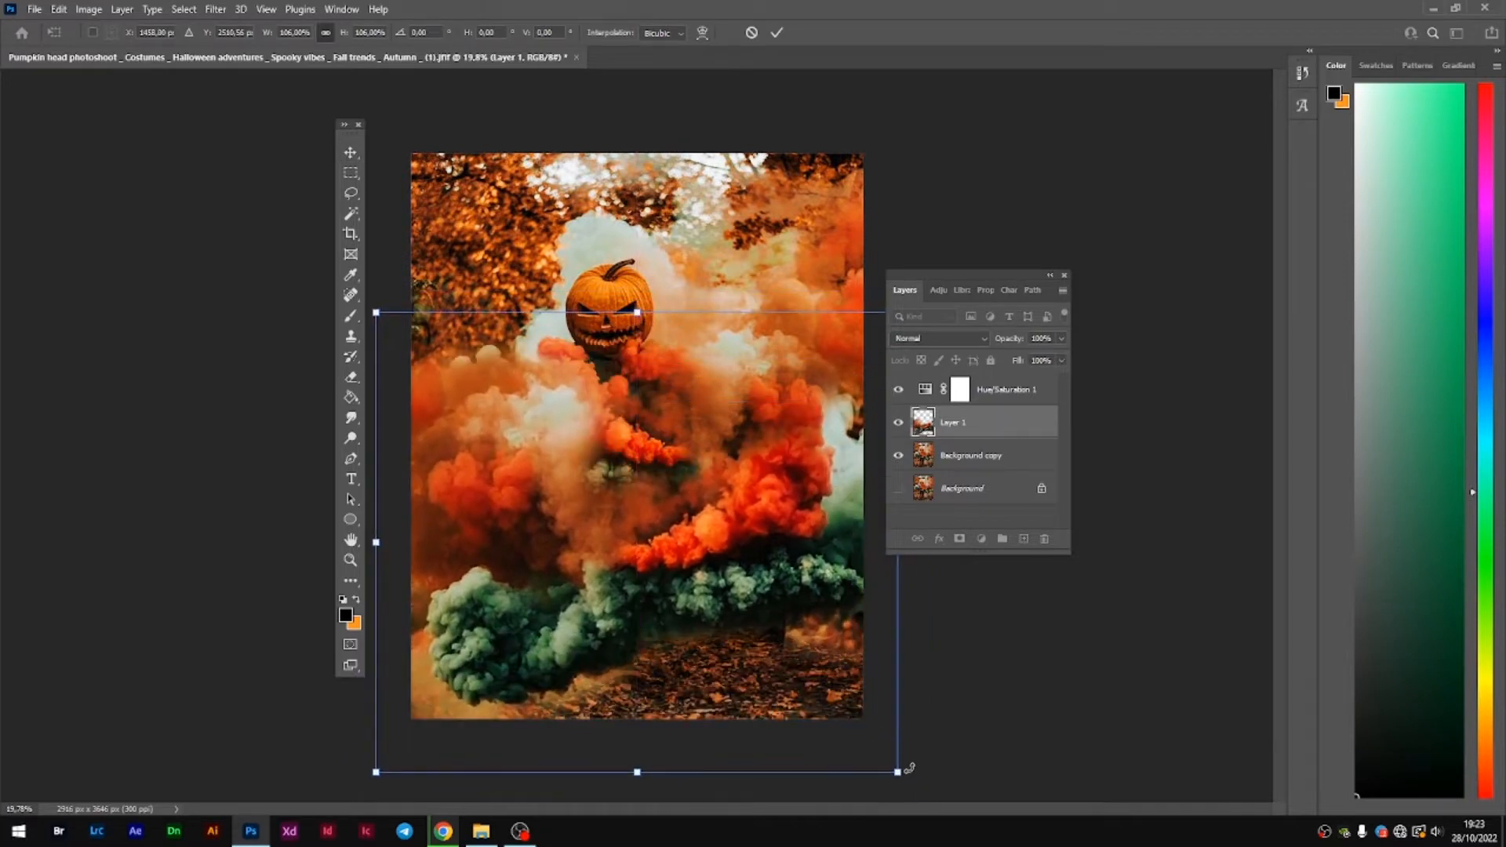
drag(909, 770, 859, 815)
drag(691, 540, 658, 616)
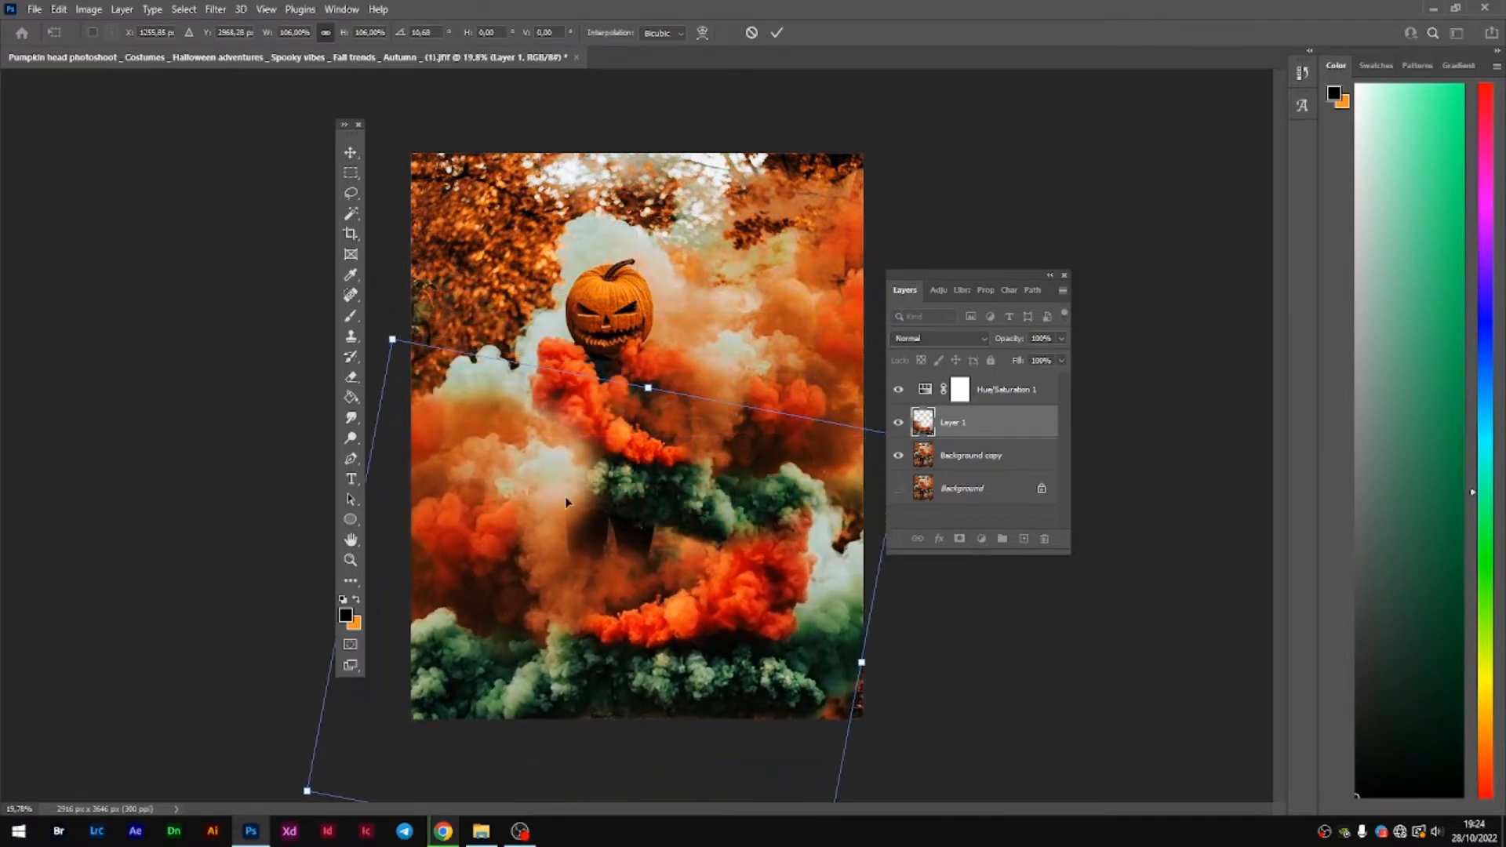
key(Return)
- Duplicate Layer 1, turn the copy upside down at about 97.6% size and place it over the photo's upper part
drag(975, 423, 1023, 538)
right_click(742, 573)
right_click(702, 636)
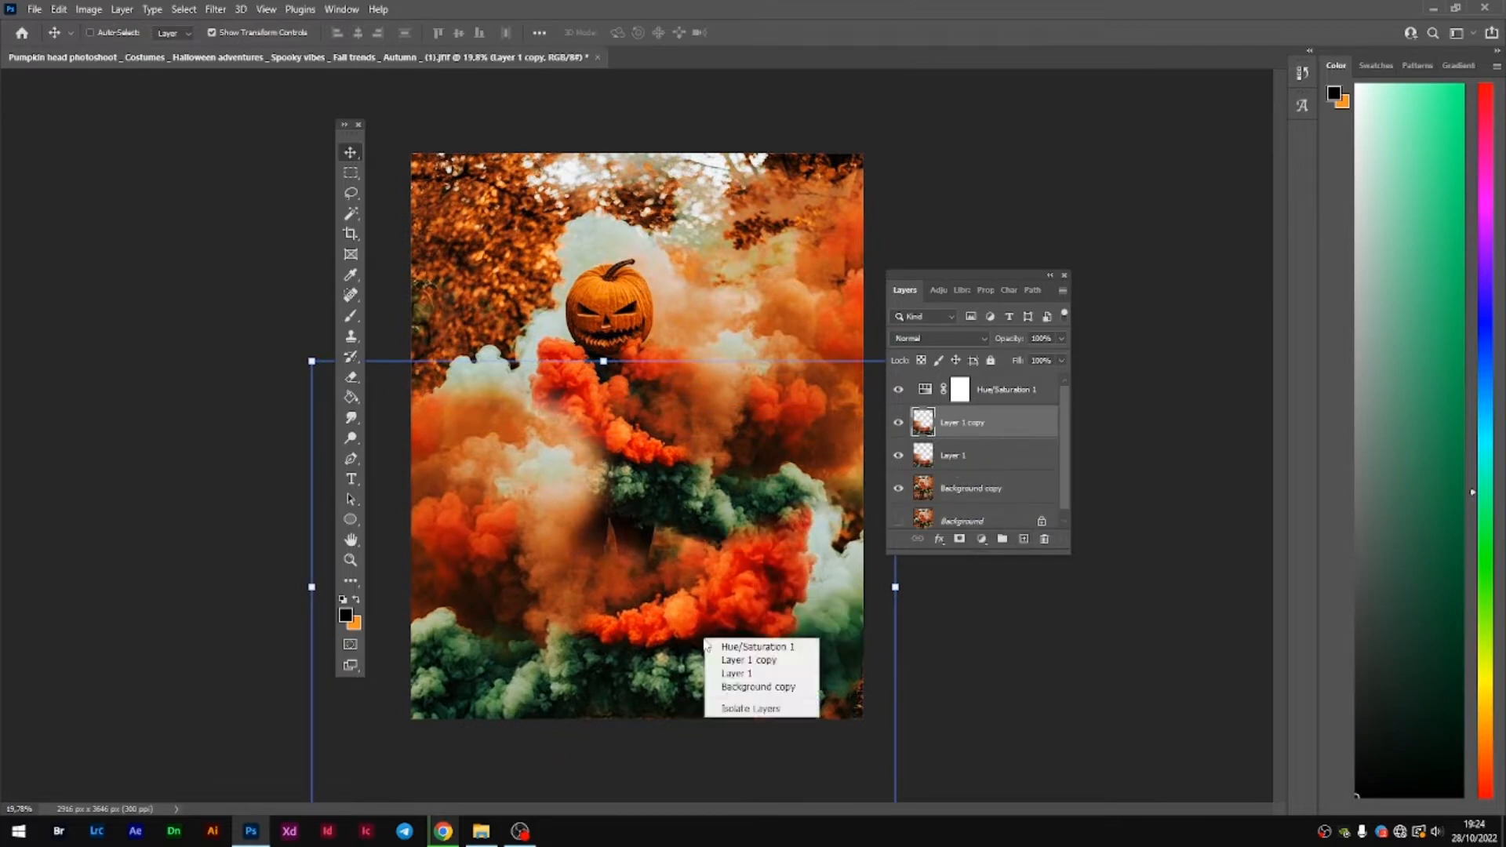
drag(680, 673, 750, 458)
right_click(609, 420)
click(610, 427)
drag(670, 125, 766, 791)
drag(723, 666, 957, 212)
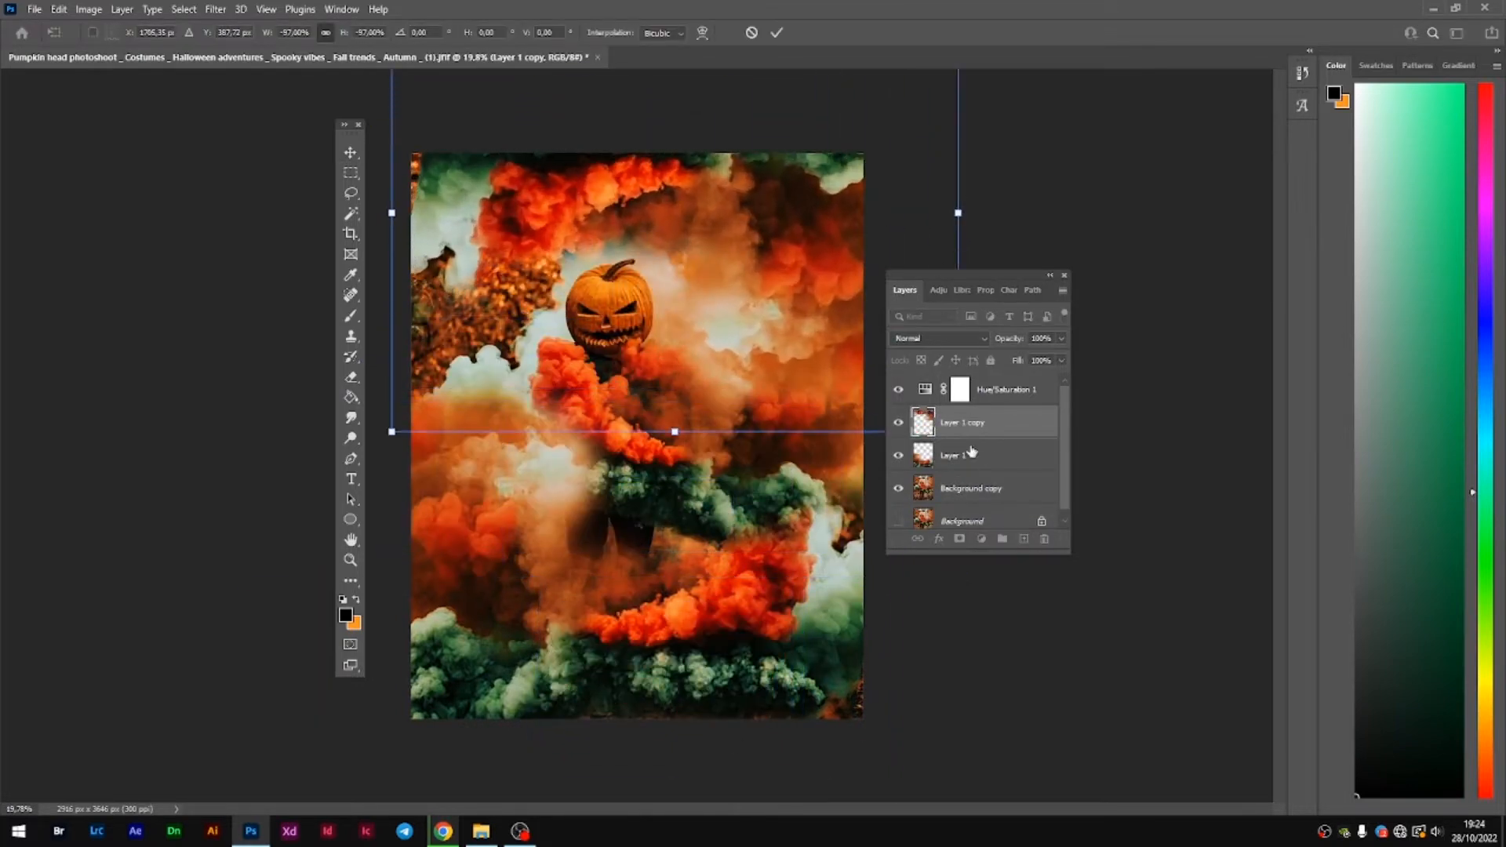
key(Return)
- Hide both cloned smoke layers and select the subject on the Background copy layer
click(898, 422)
click(898, 455)
click(973, 488)
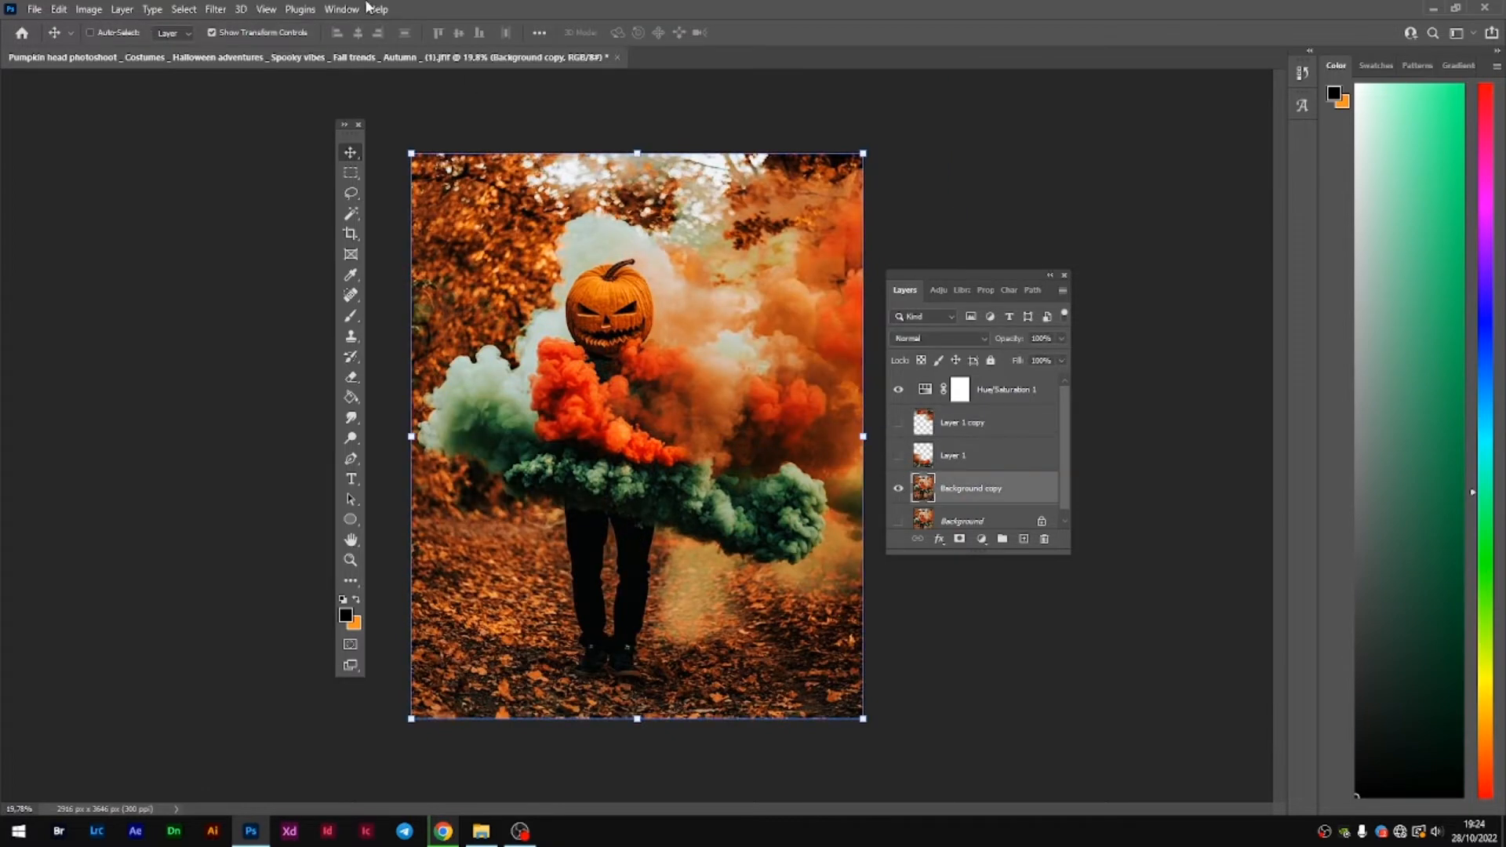
click(184, 10)
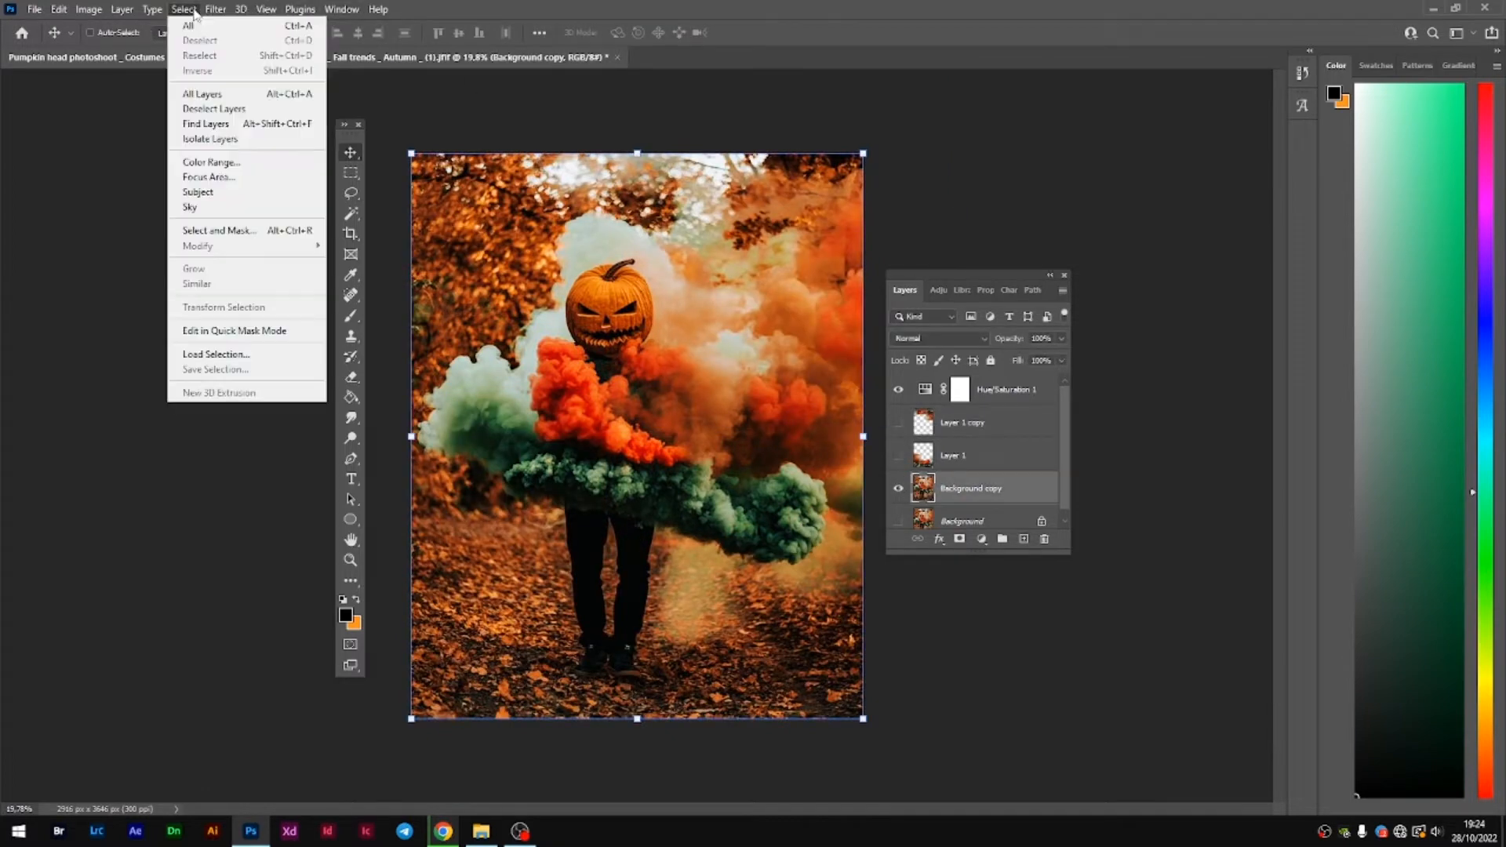
click(198, 191)
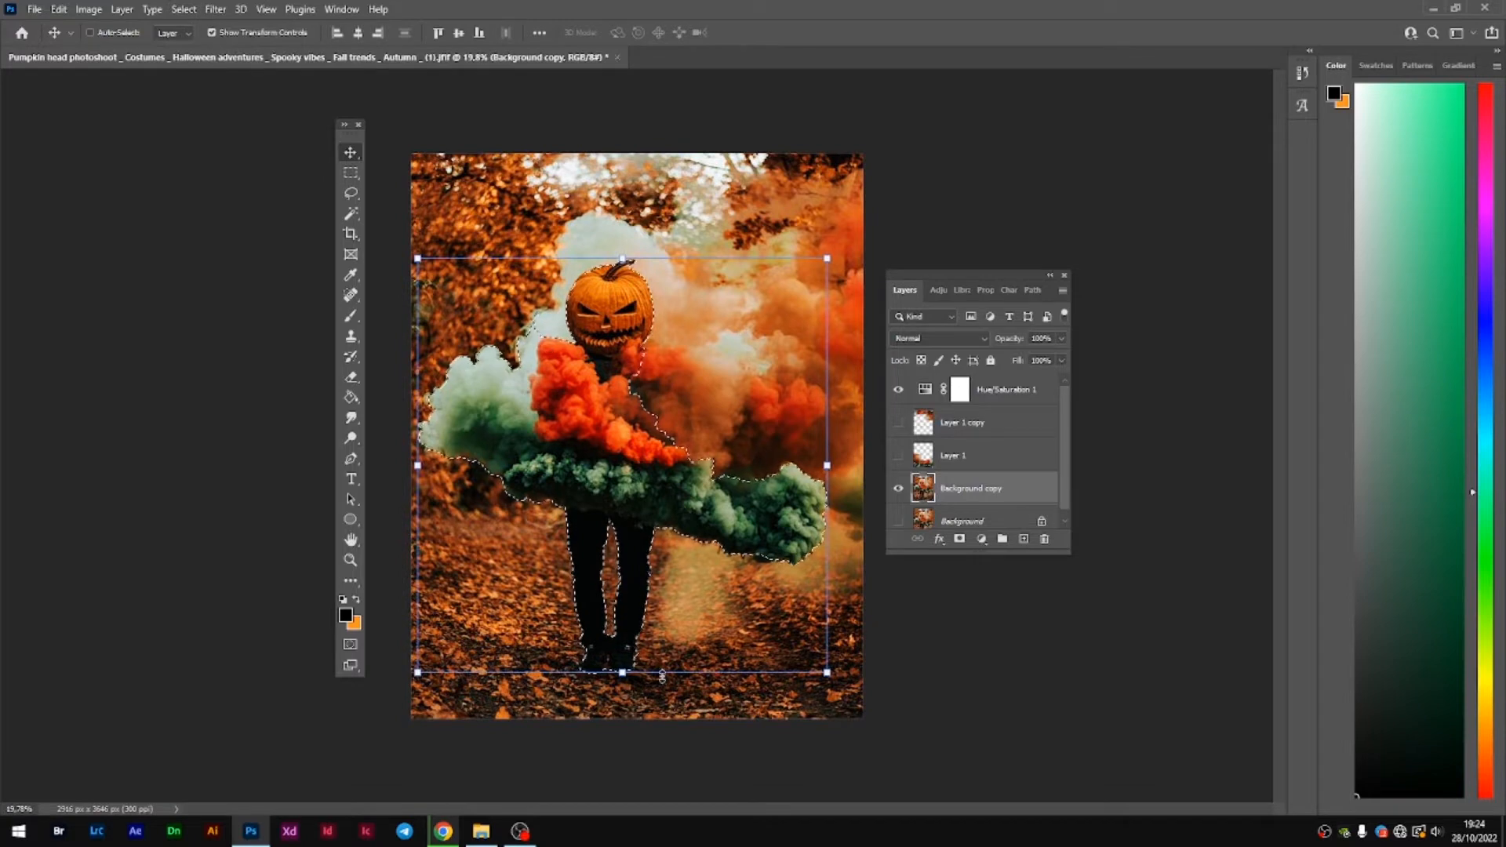
- Duplicate Background copy, mask the duplicate to the subject, and hide Background copy to check the cutout
key(ctrl+j)
click(959, 539)
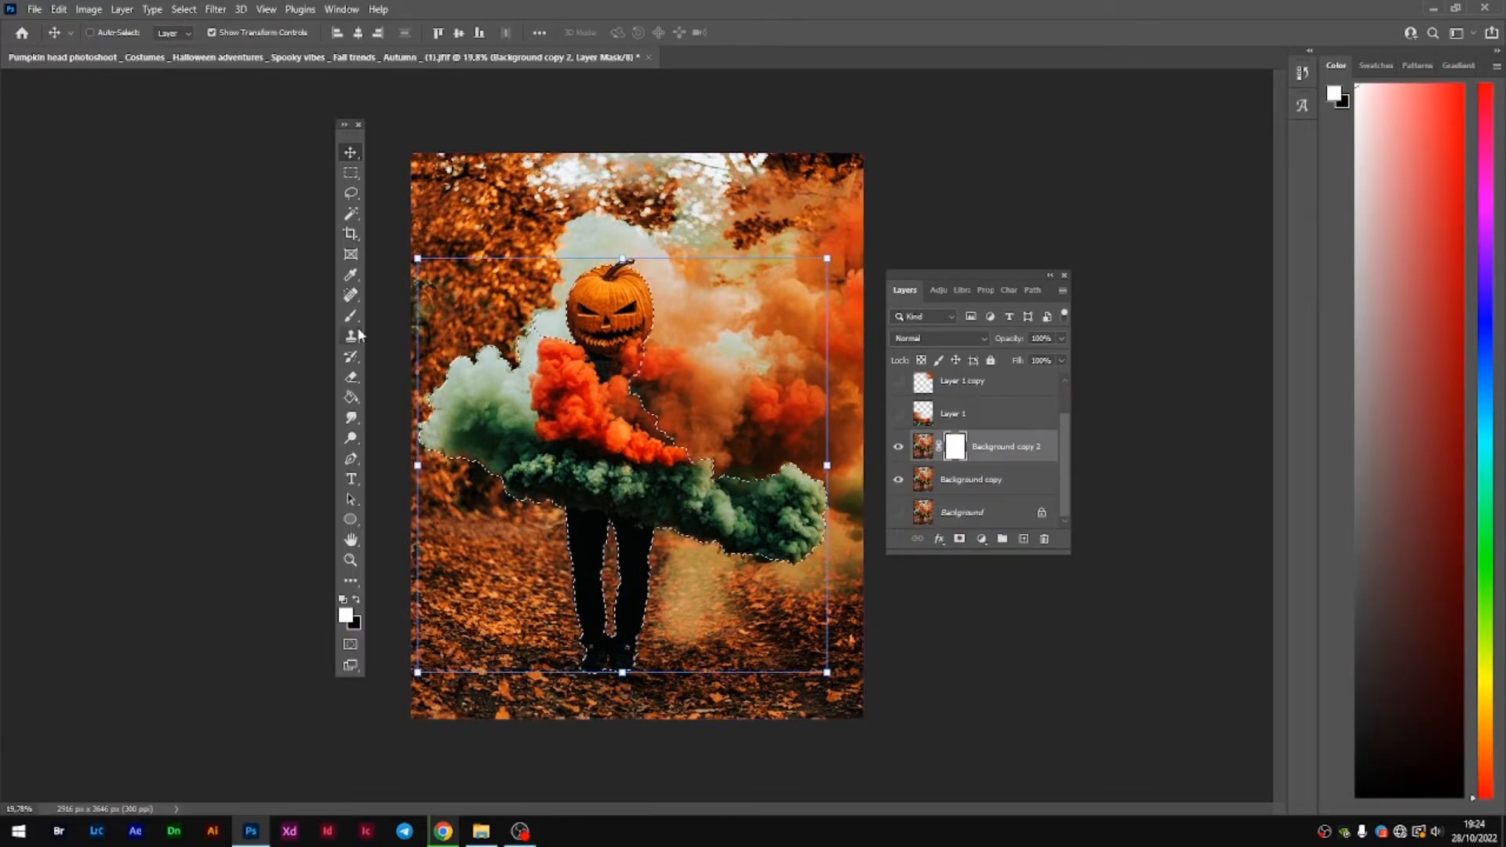
click(898, 446)
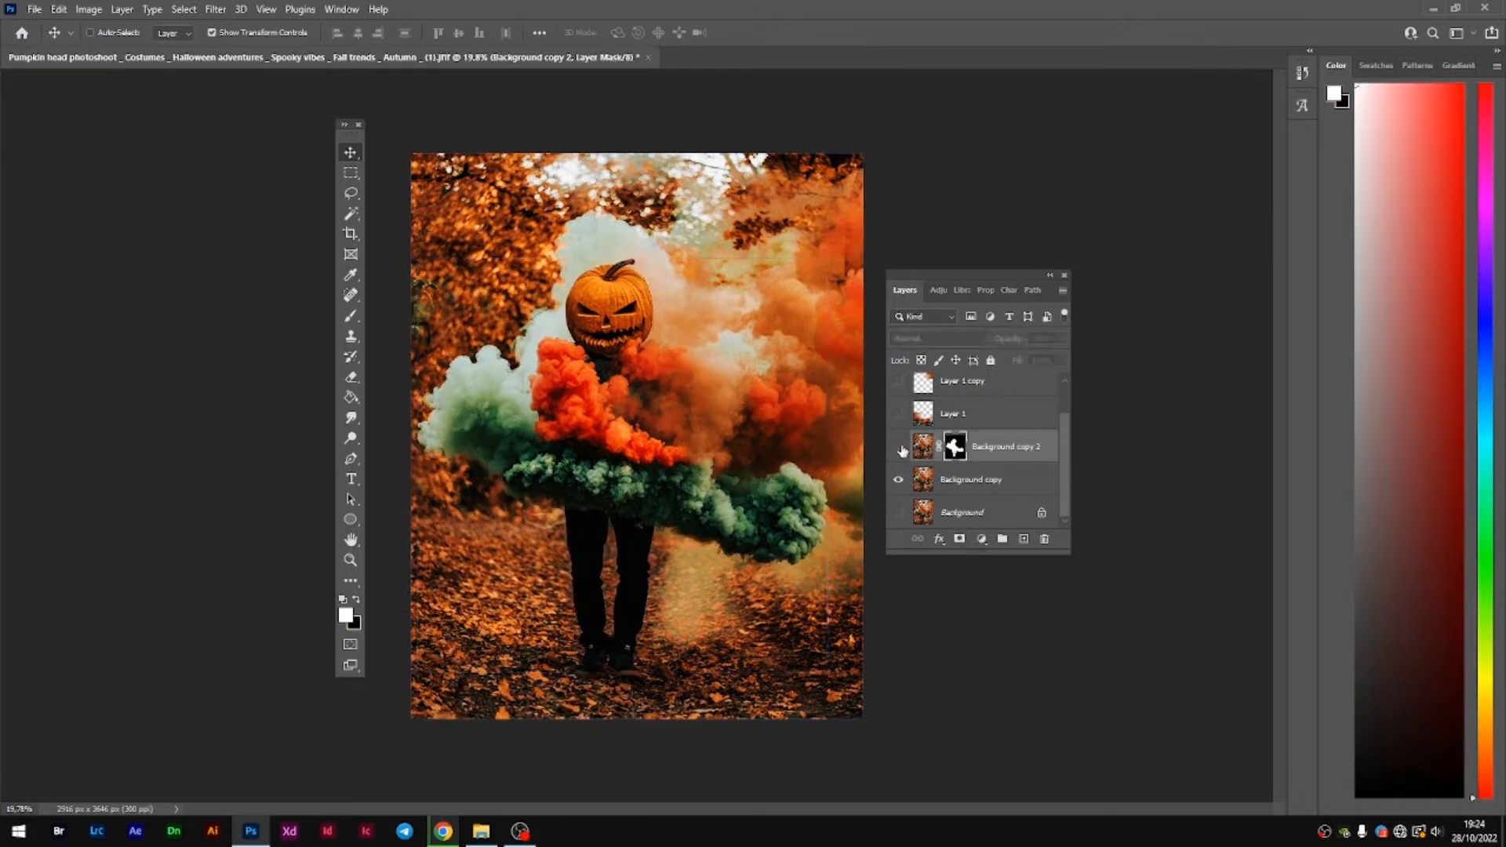
click(900, 449)
click(899, 480)
click(900, 448)
click(900, 447)
- Show both smoke layers, shift the upper smoke copy down and place it beneath the masked subject layer
click(899, 414)
click(898, 383)
click(950, 388)
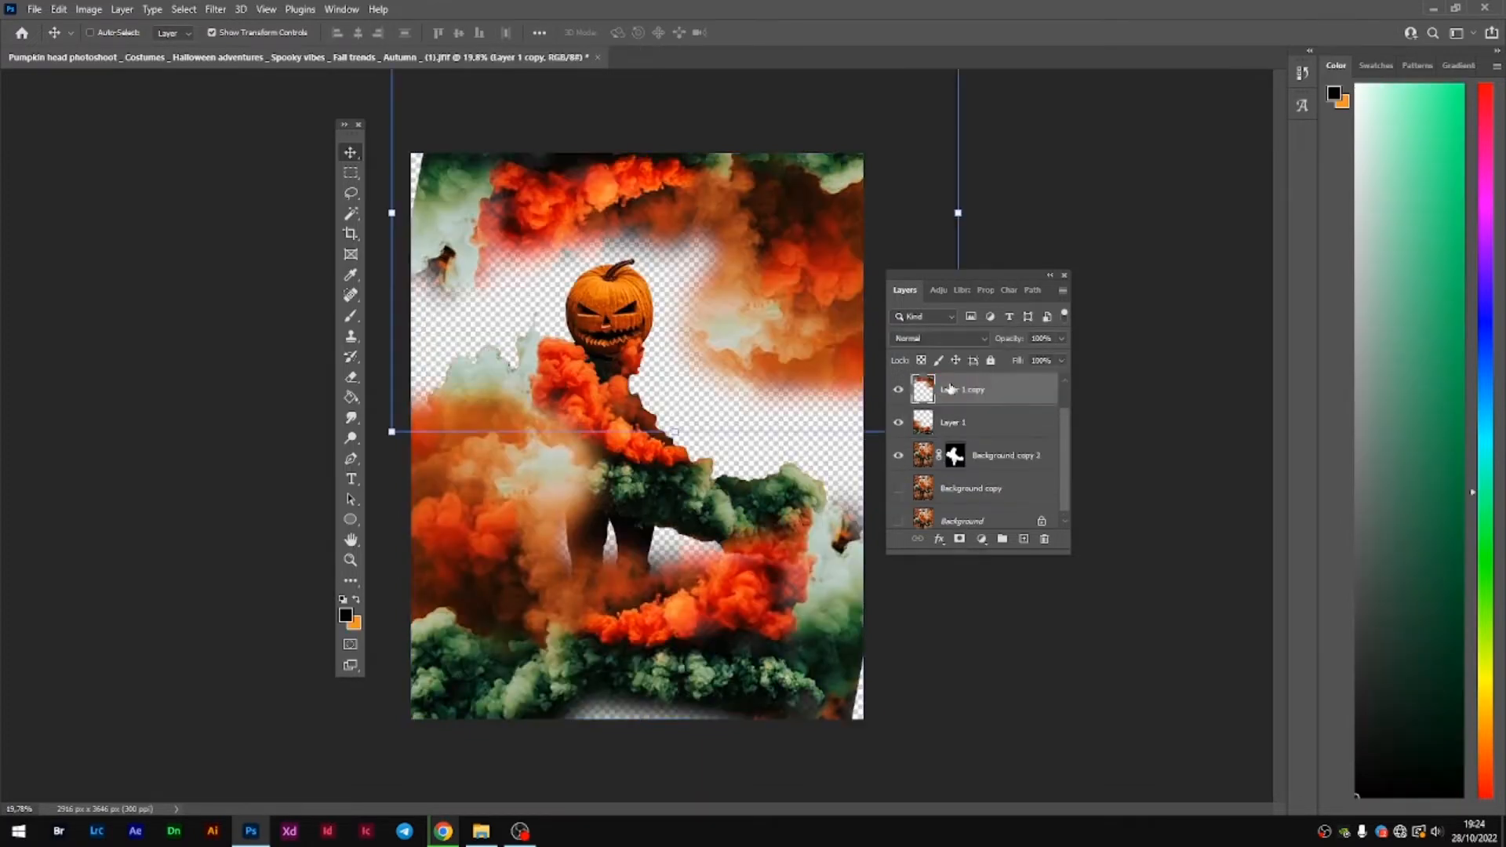
drag(791, 245, 764, 326)
drag(968, 396, 965, 472)
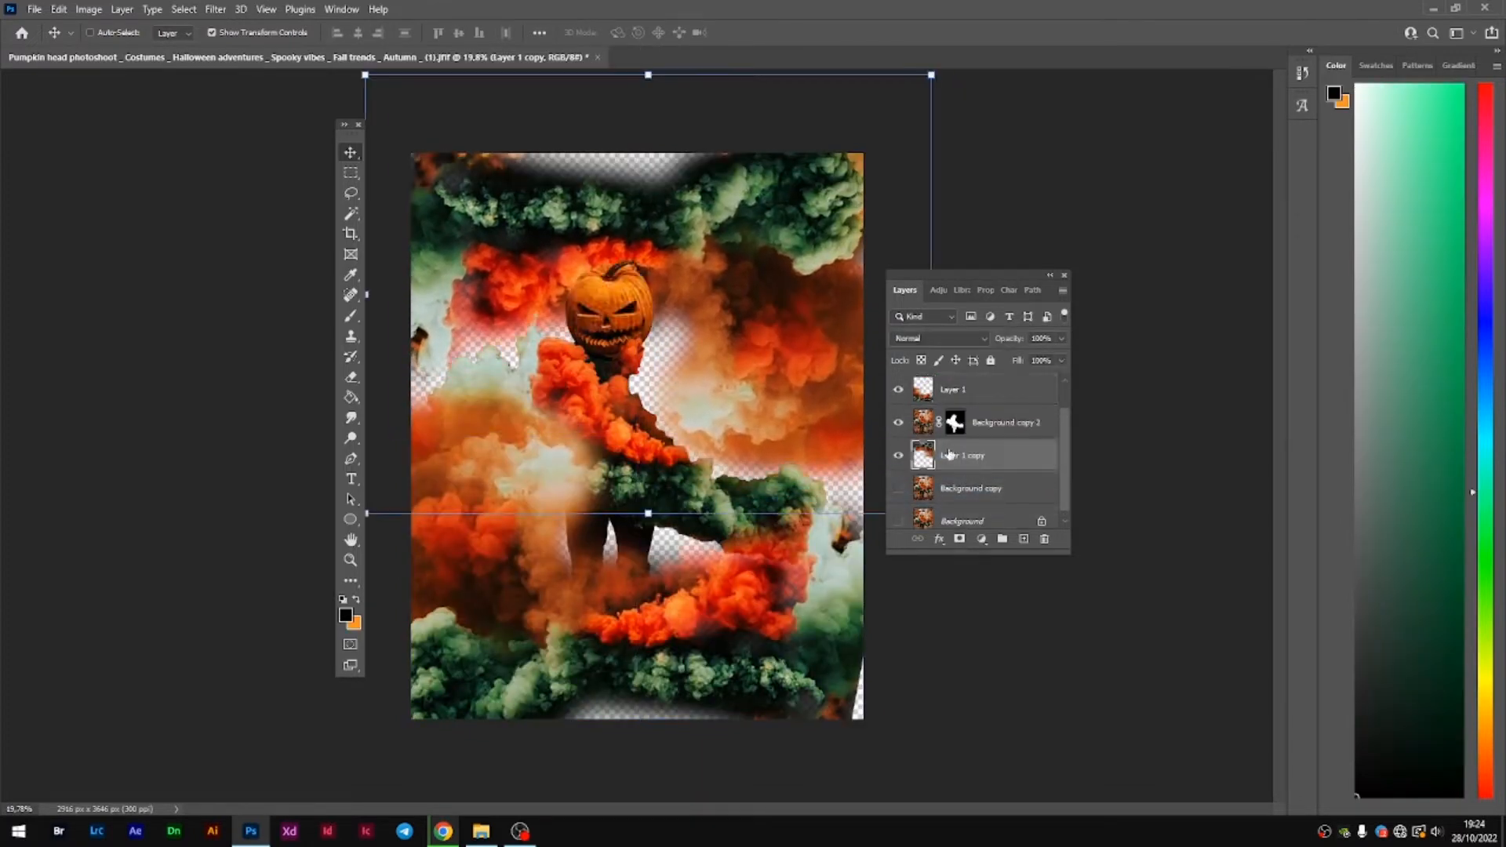
- Enlarge and reposition the upper smoke copy behind the pumpkin head, and show Background copy again
mouse_move(768, 311)
mouse_down()
mouse_move(749, 280)
mouse_move(769, 306)
mouse_up()
drag(931, 72, 955, 54)
mouse_move(849, 223)
mouse_down()
mouse_move(811, 207)
mouse_move(826, 209)
mouse_up()
key(Return)
click(899, 487)
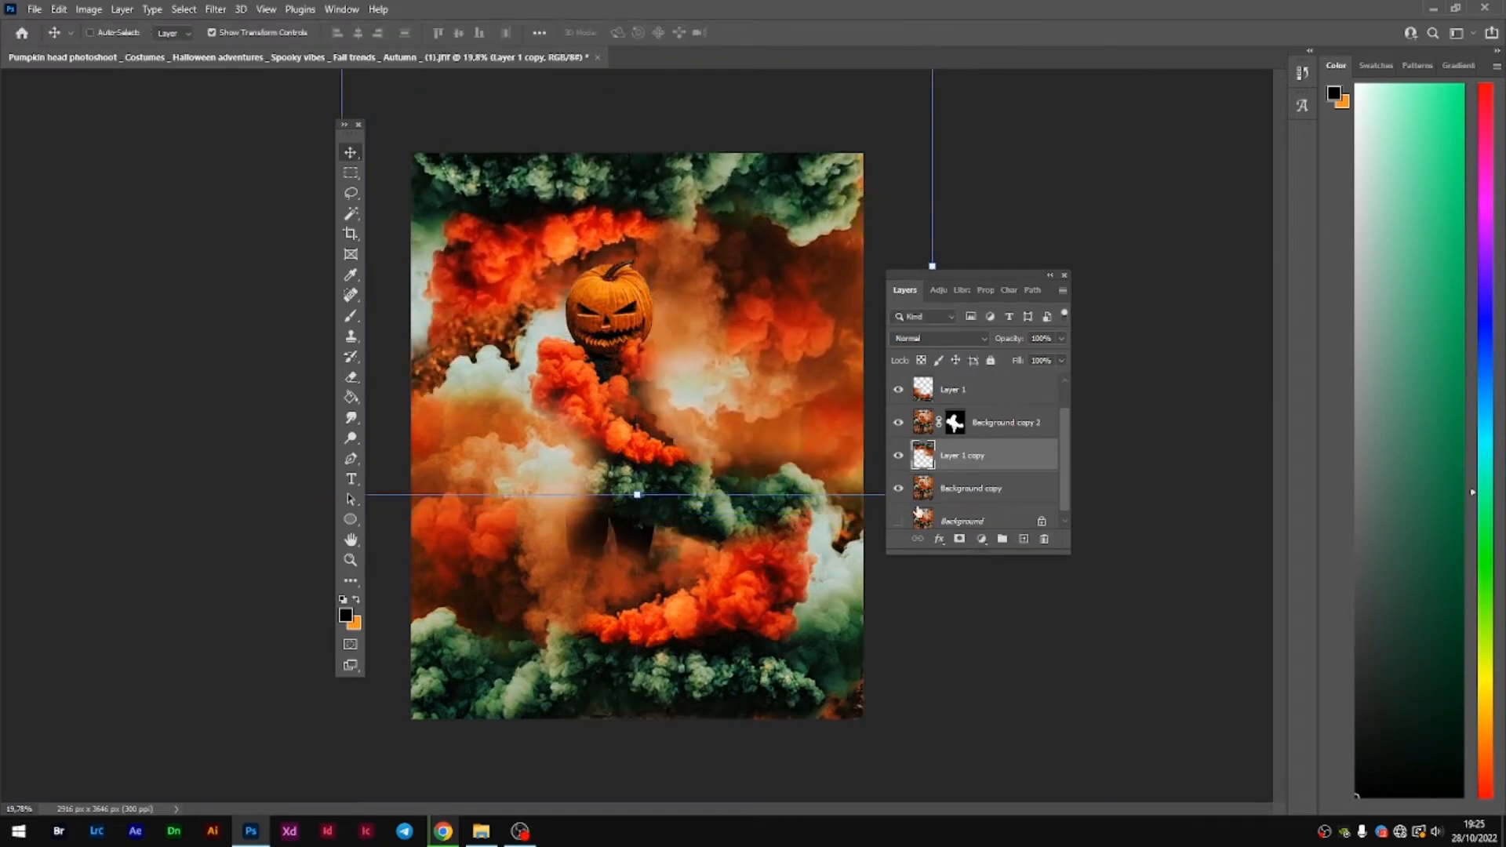
- Compare the composition with the individual smoke layers hidden and shown
click(899, 389)
click(917, 394)
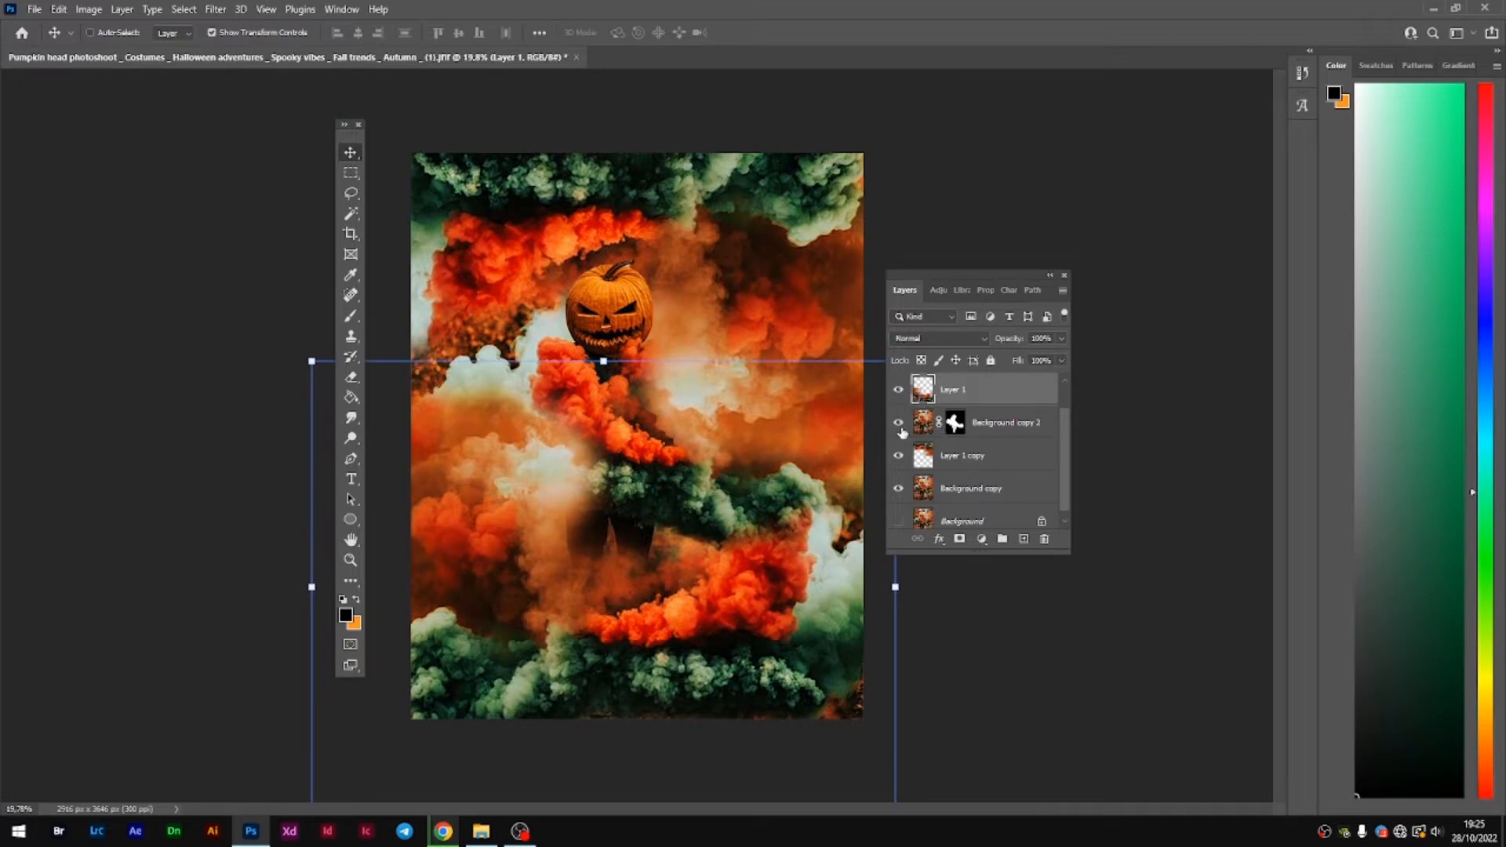
click(899, 456)
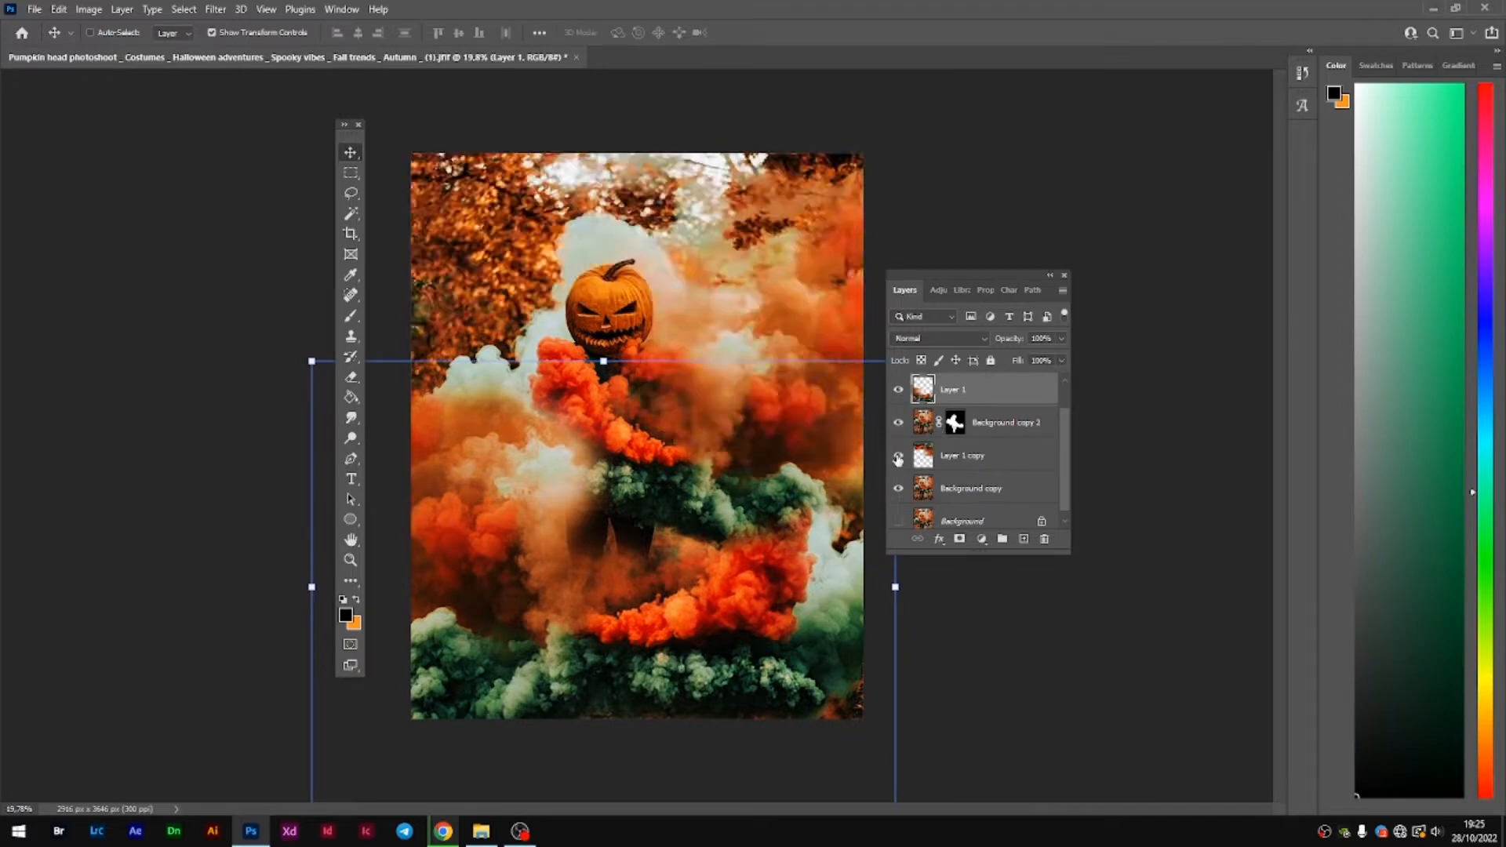
double_click(899, 456)
click(899, 457)
- Lower the opacity of the upper smoke layer, Layer 1 copy, to 87%
click(949, 456)
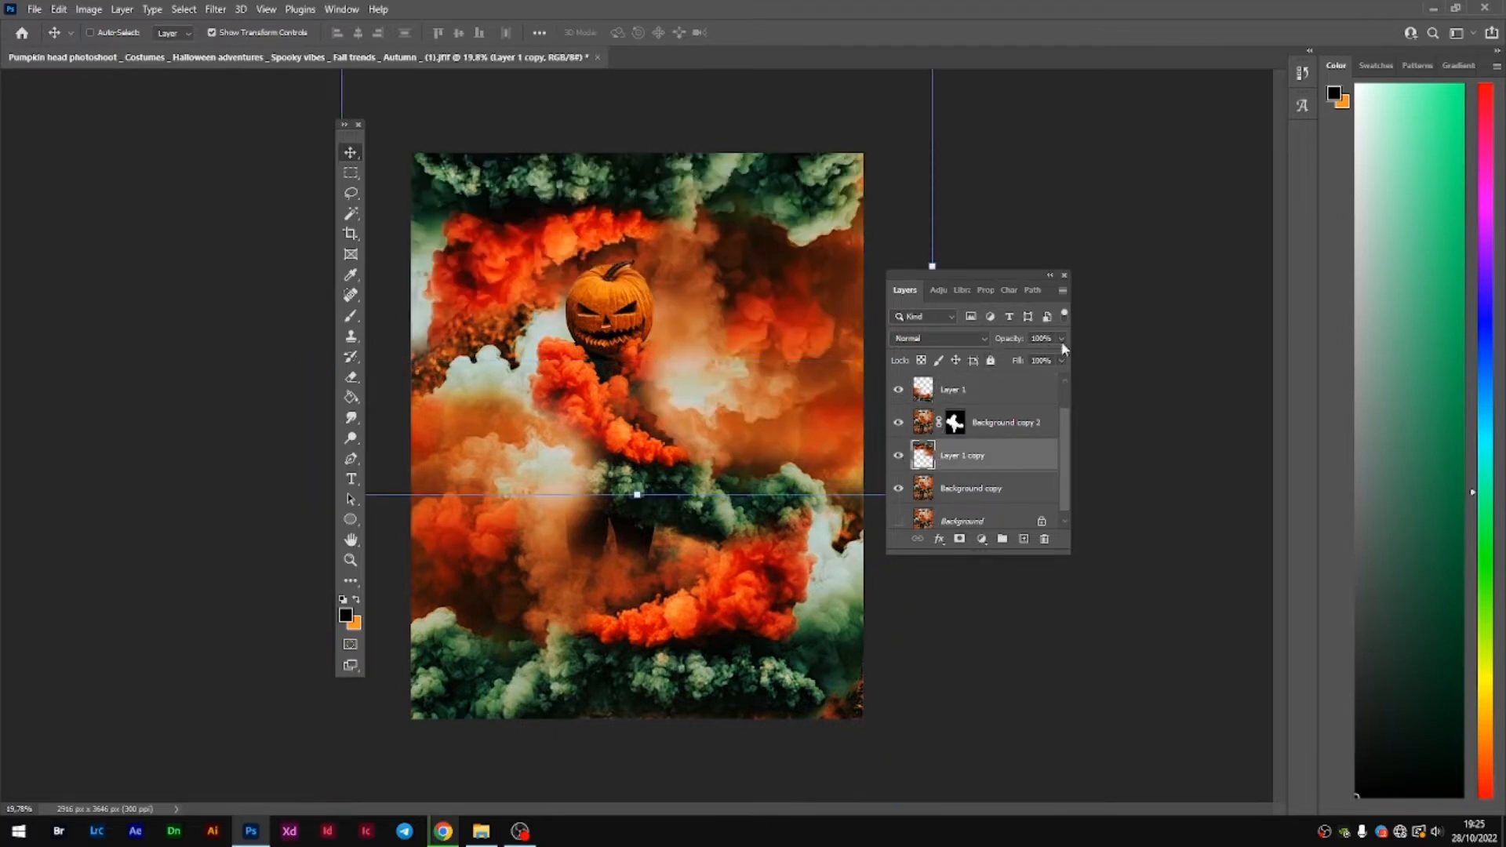
drag(1064, 348, 1035, 363)
- Try the Darken and Linear Burn blend modes on the upper smoke copy and return it to Normal
click(957, 340)
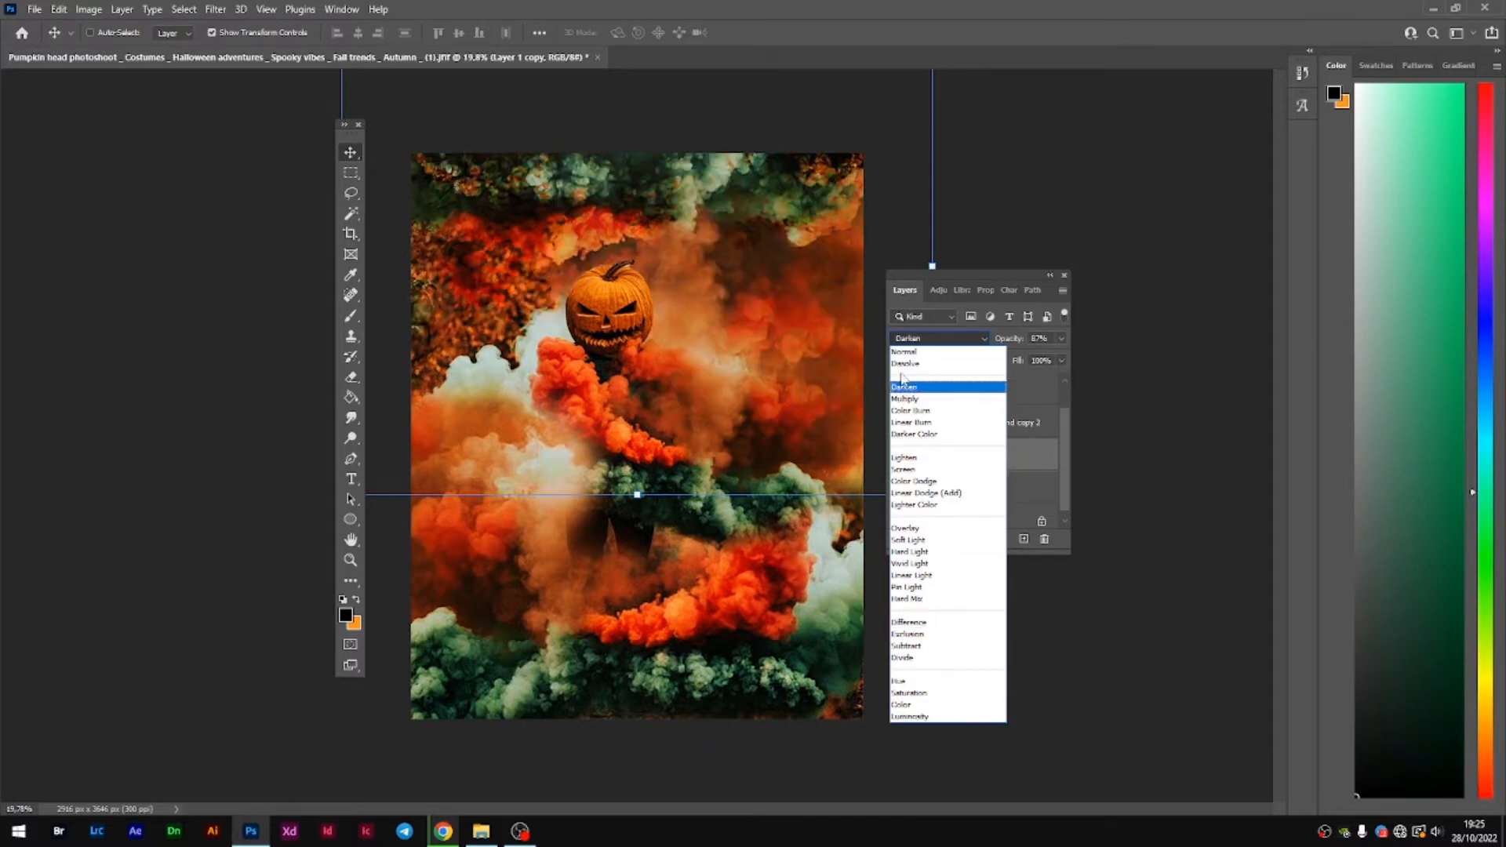
click(914, 423)
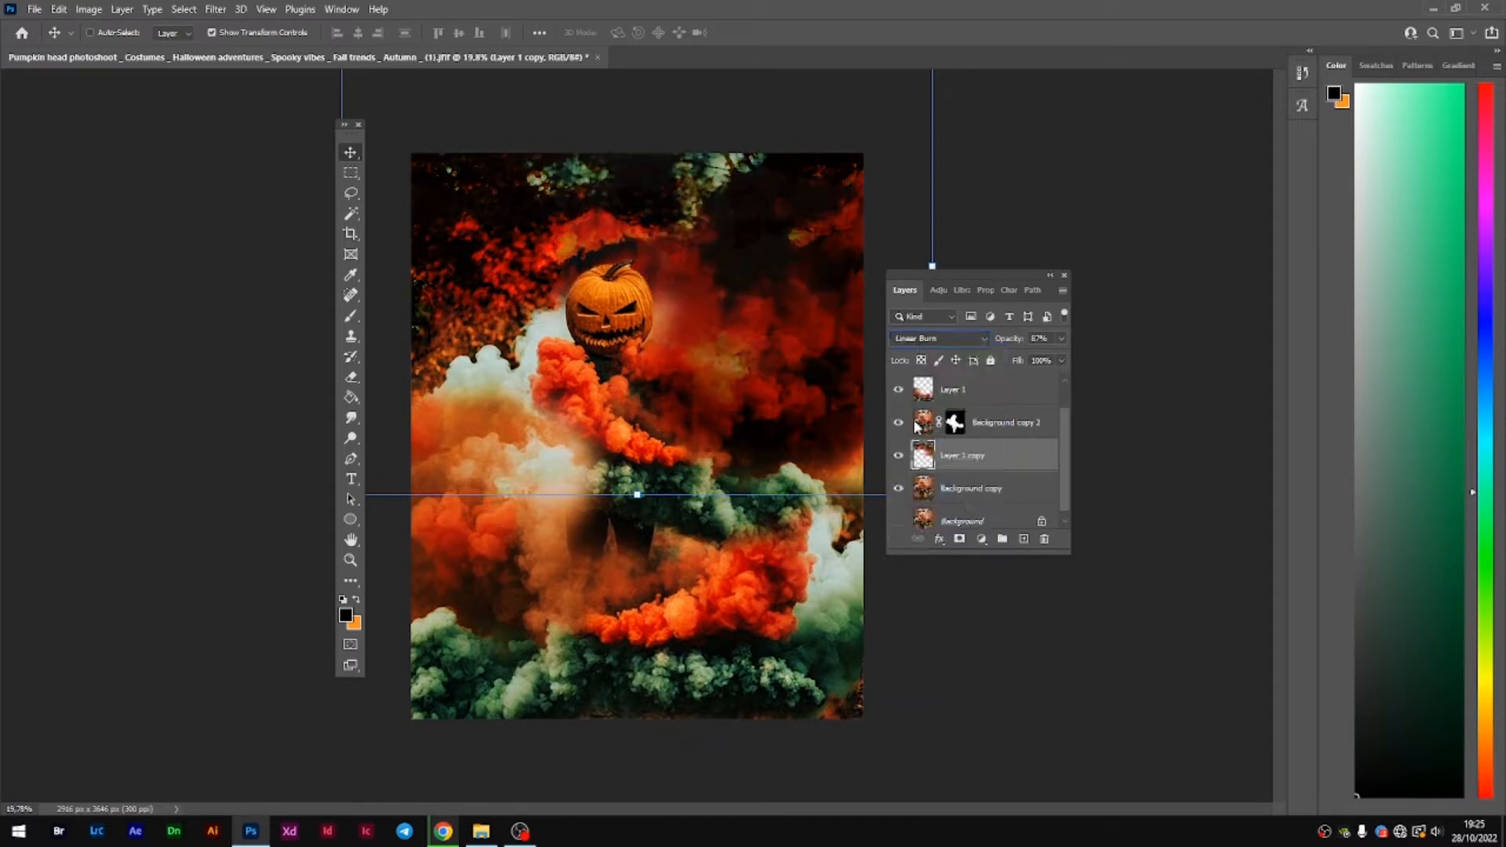
click(894, 459)
click(895, 458)
click(956, 343)
click(950, 342)
mouse_move(1061, 361)
mouse_down()
mouse_move(1017, 372)
mouse_move(1059, 382)
mouse_up()
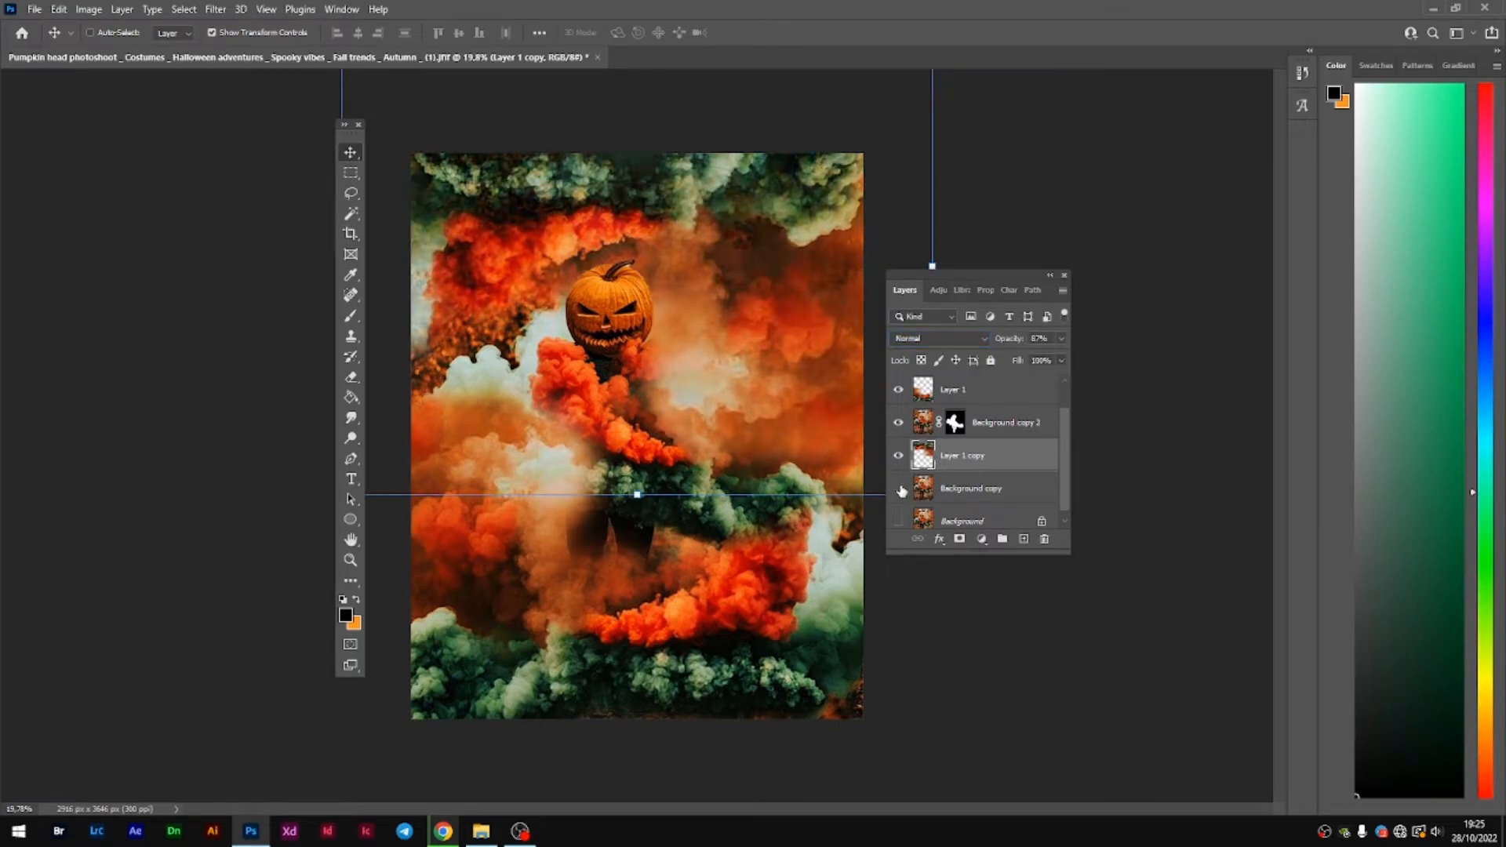
- Show the Background copy layer and hide the lower smoke on Layer 1
click(899, 488)
click(899, 390)
click(960, 392)
- Rotate the upper smoke copy about 5.8°, scale it to about 102.4% and move it up behind the pumpkin head
click(969, 457)
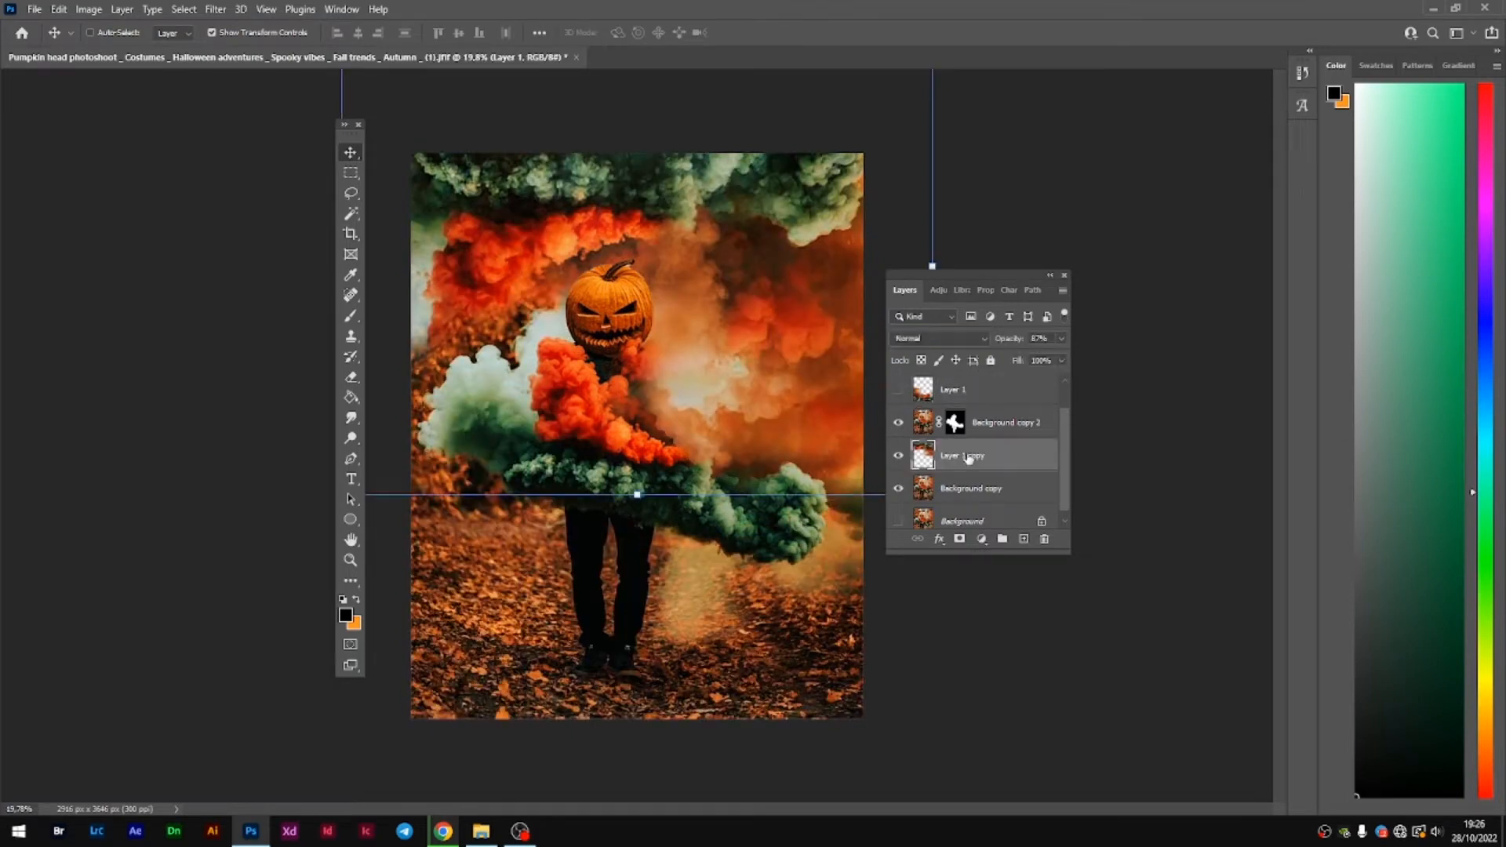
drag(984, 275, 573, 494)
drag(944, 497, 899, 455)
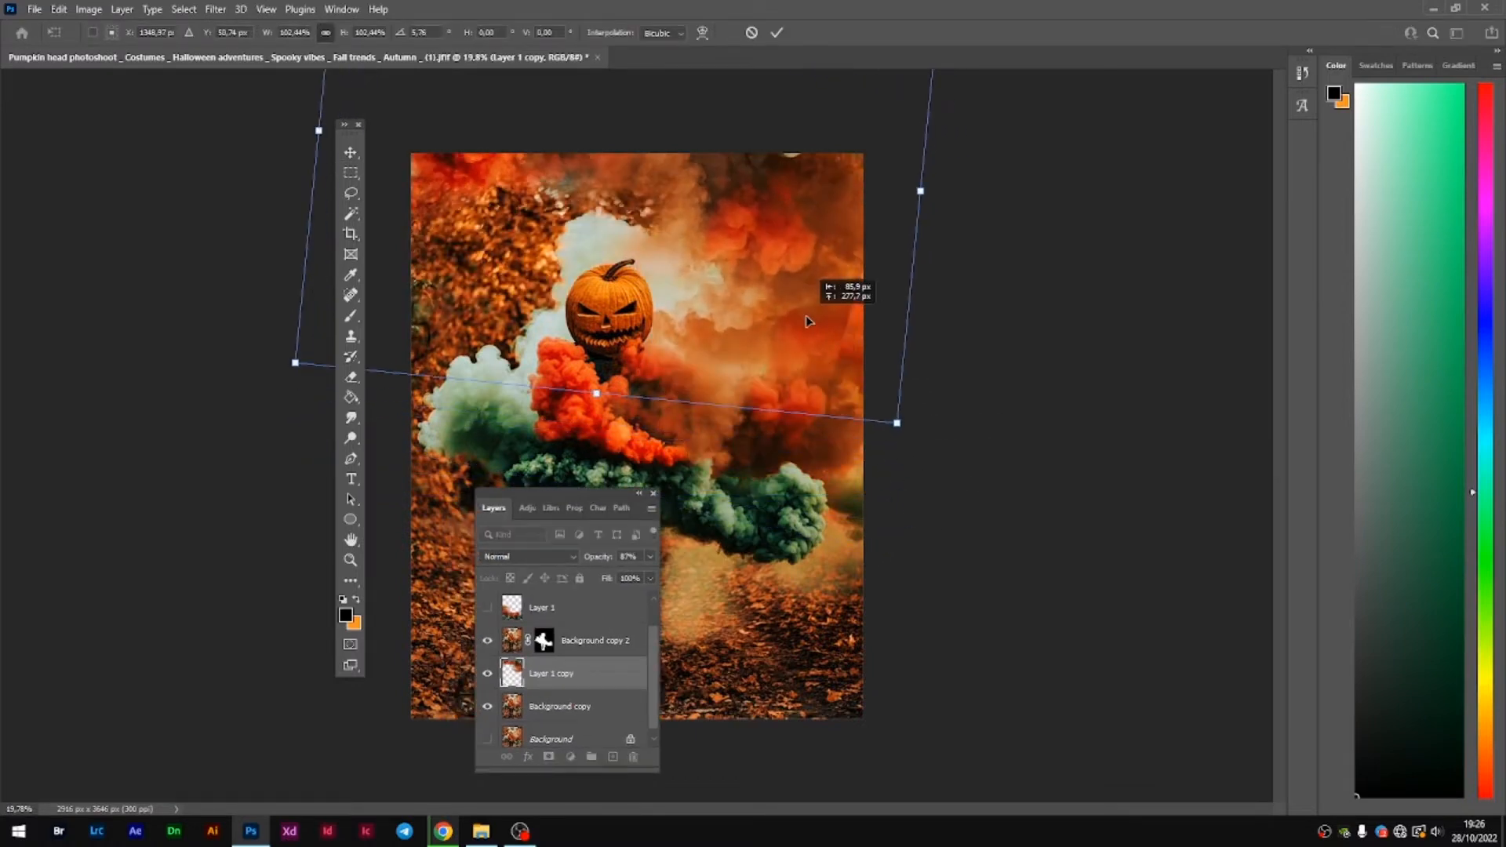
key(Return)
- Erase the hard edge of the upper smoke copy near the photo's right border using a larger soft eraser at 100% opacity
click(351, 380)
scroll(823, 304, up, 6)
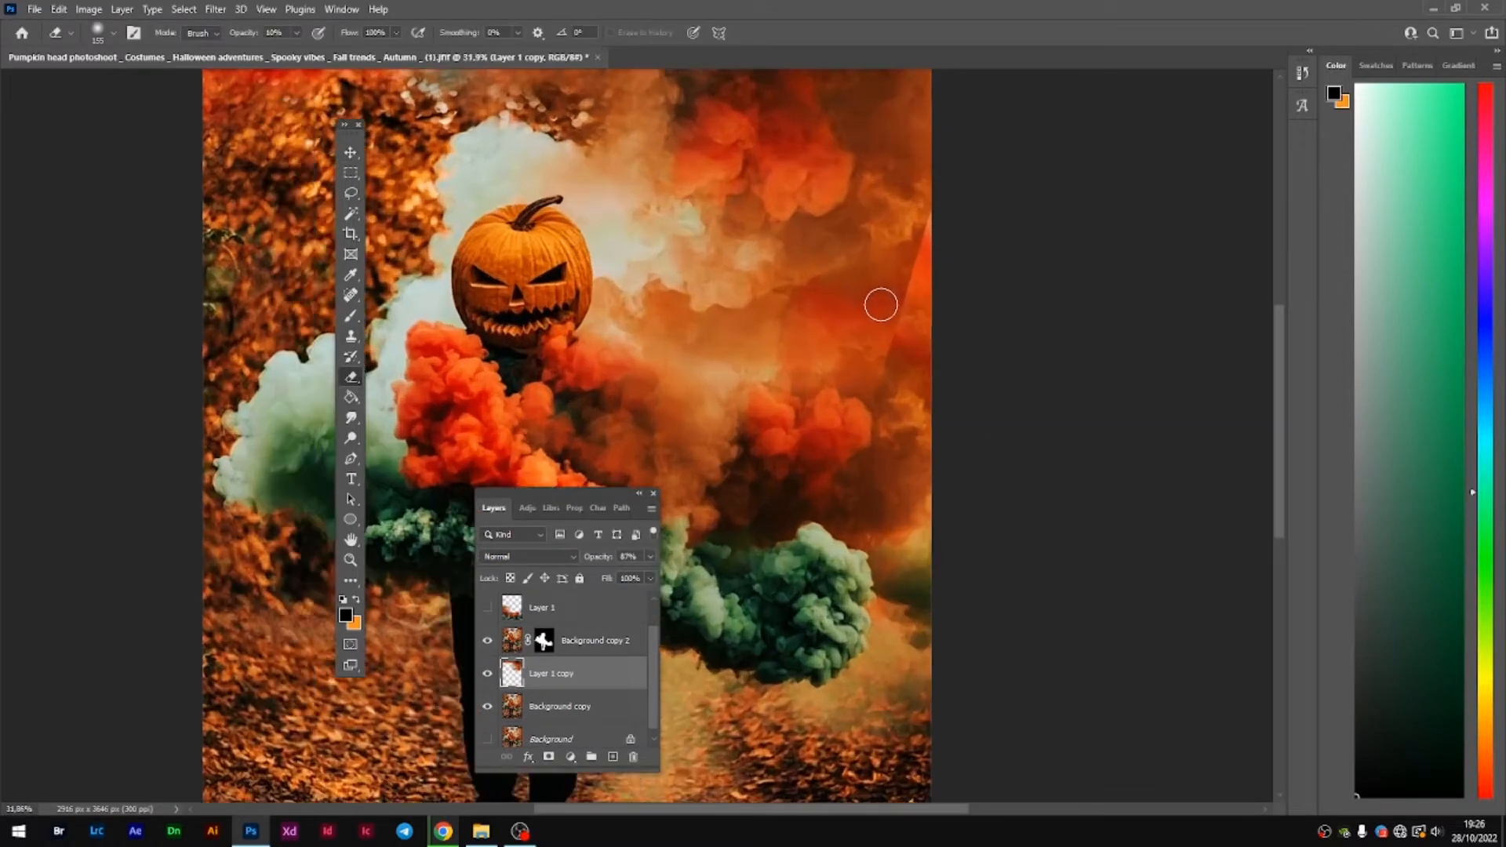
right_click(940, 292)
right_click(850, 355)
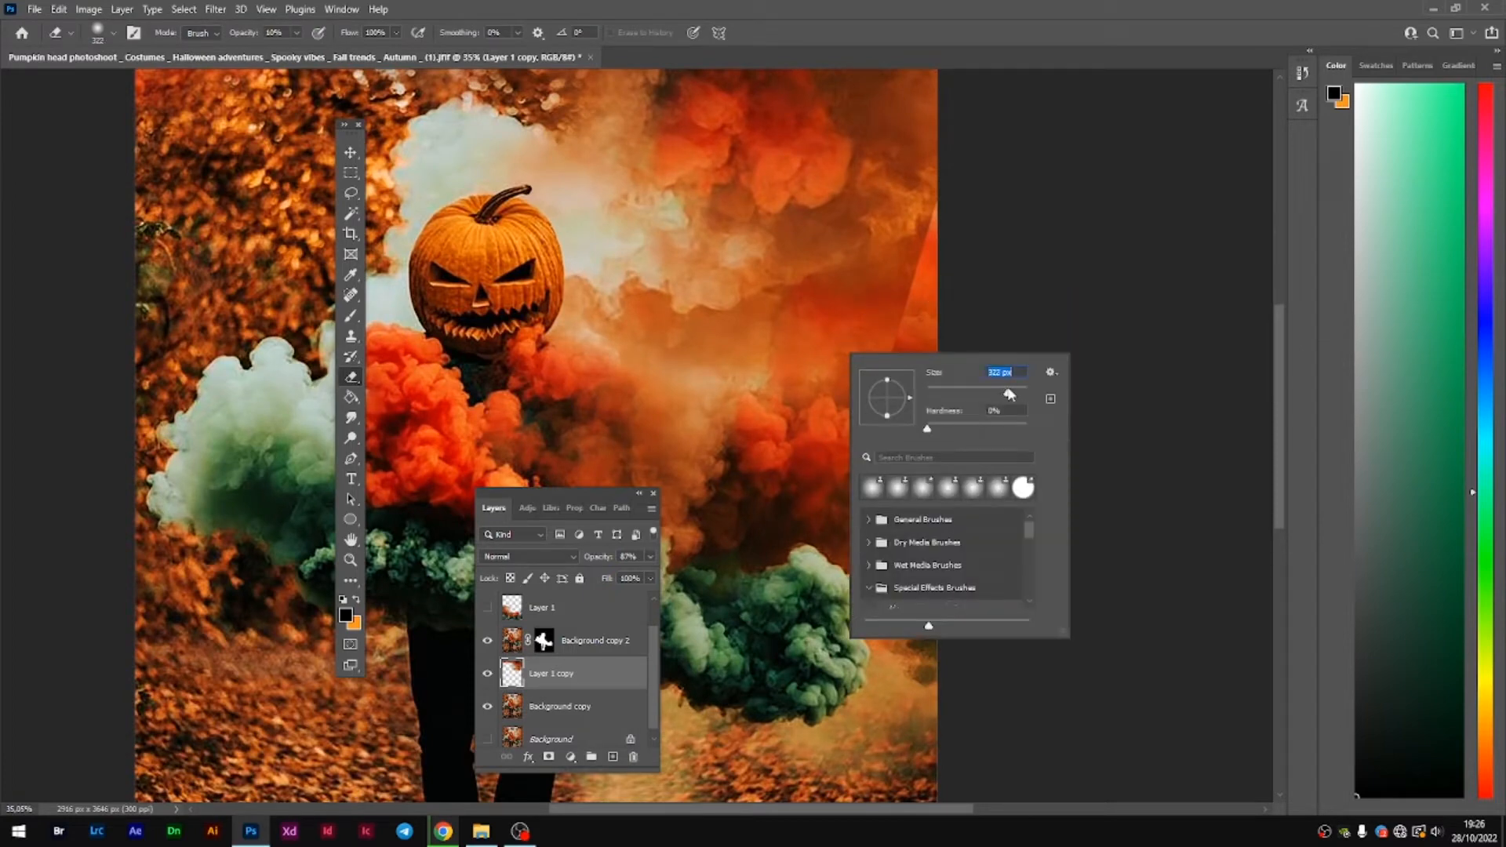
click(900, 279)
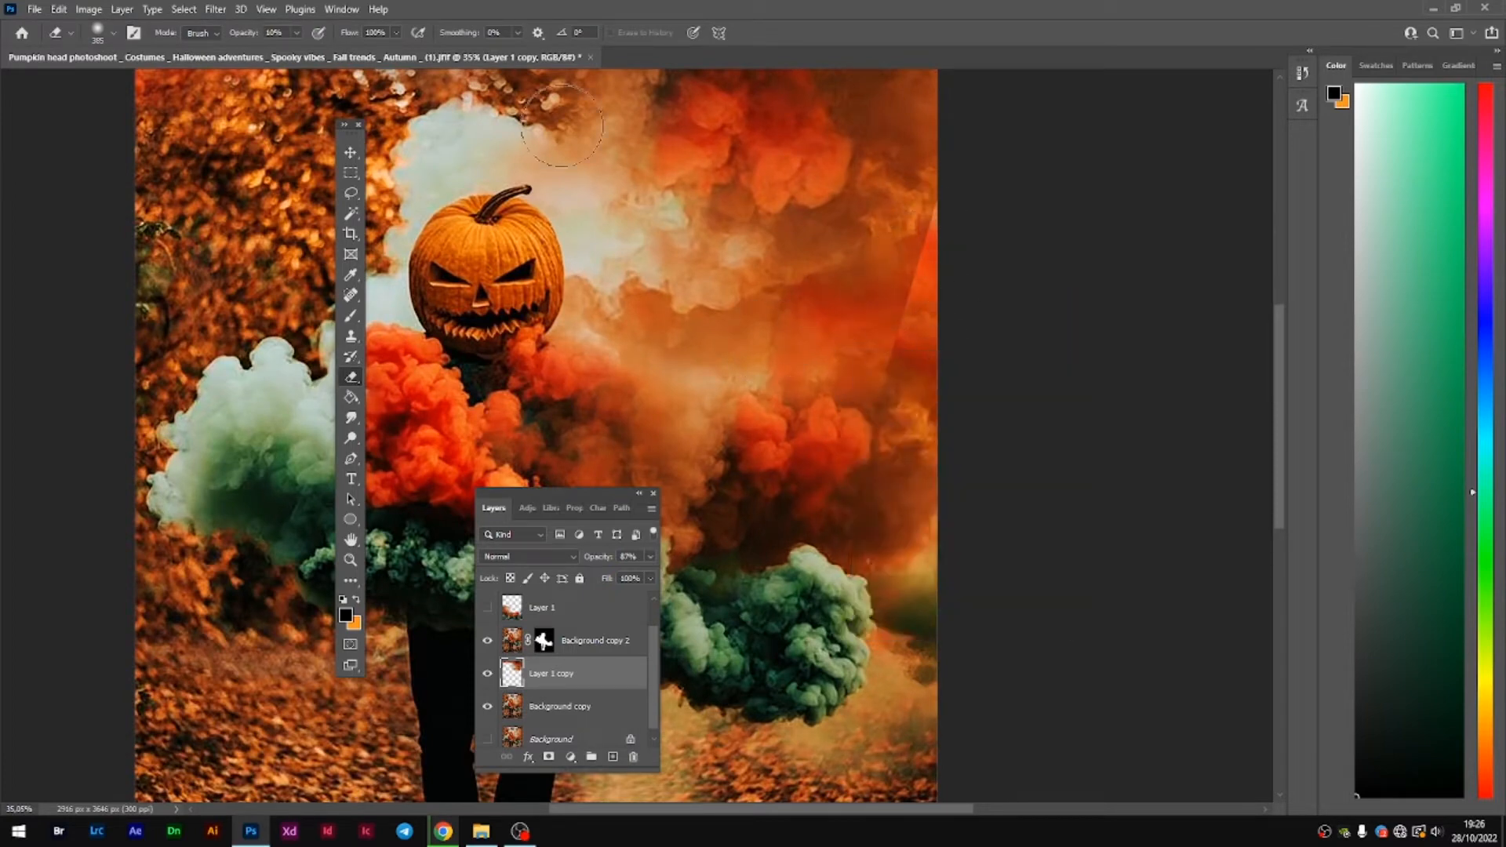
click(298, 34)
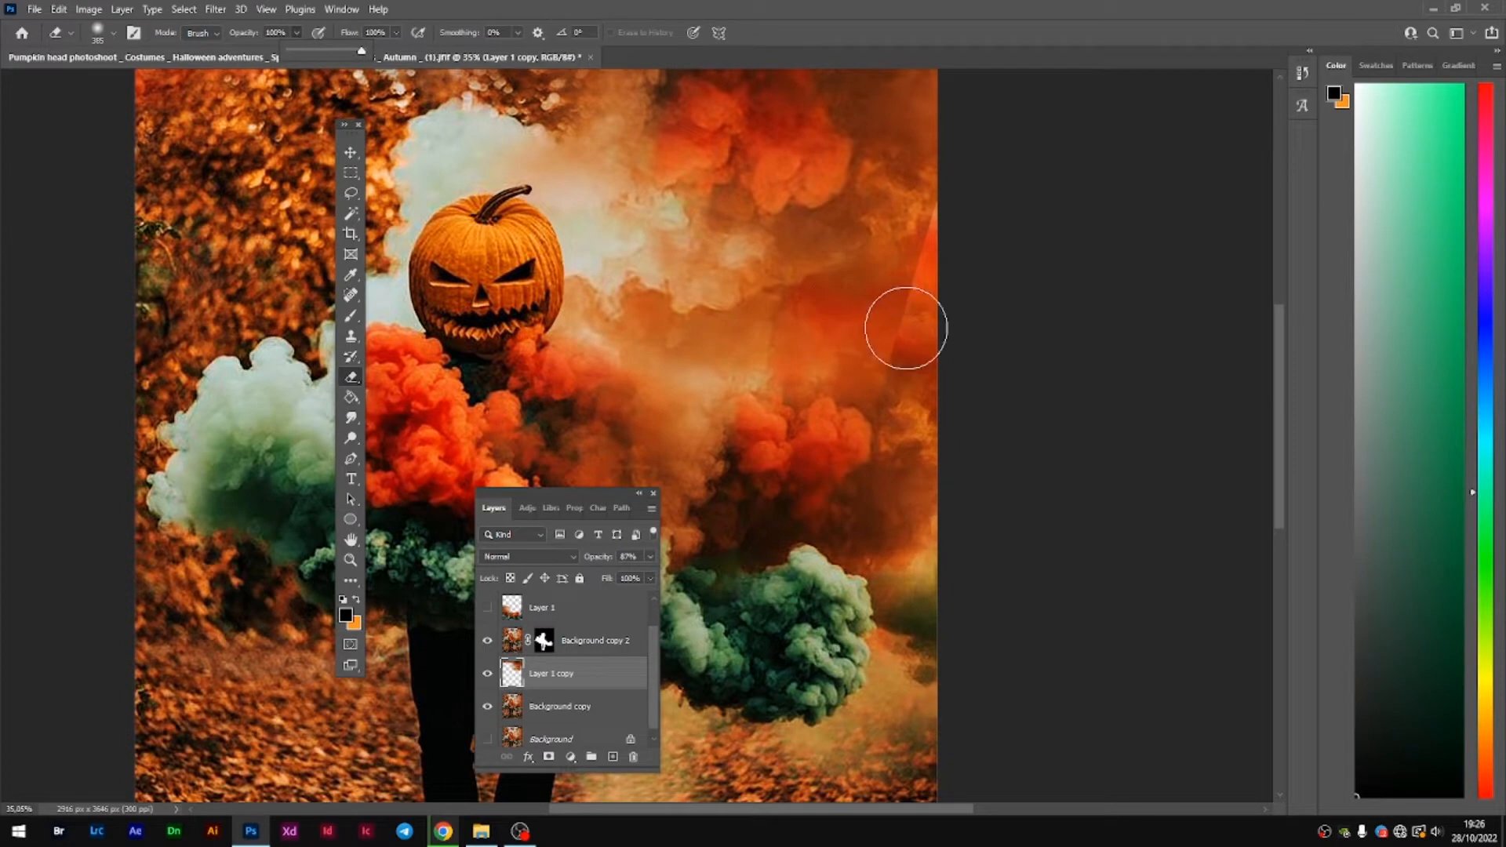
drag(901, 326, 910, 235)
scroll(826, 423, down, 2)
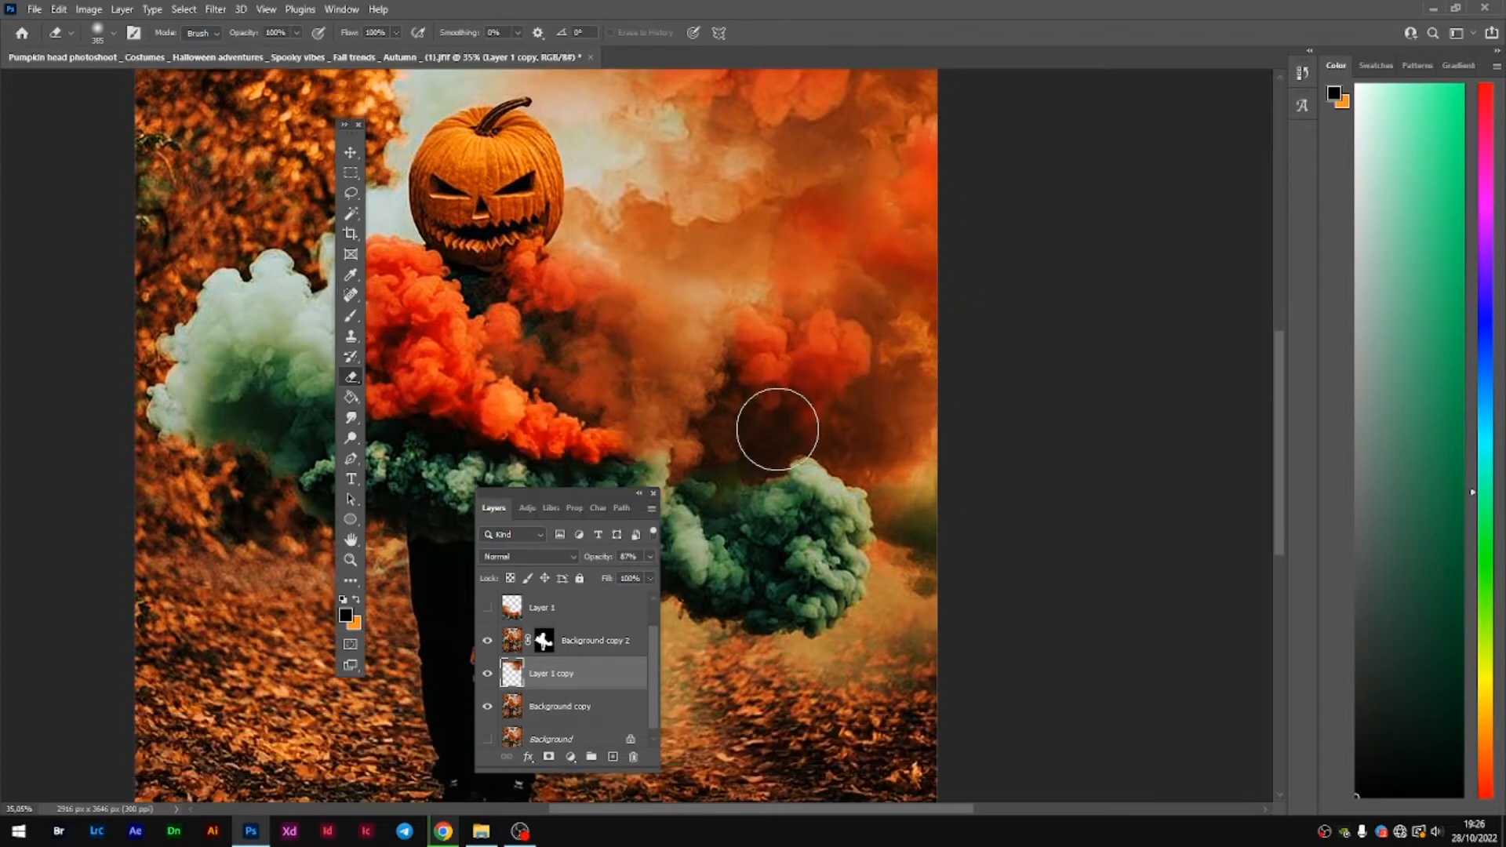
scroll(776, 430, down, 3)
- Show the smoke on Layer 1, then move and enlarge it to cover the lower part of the photo
drag(546, 488, 954, 286)
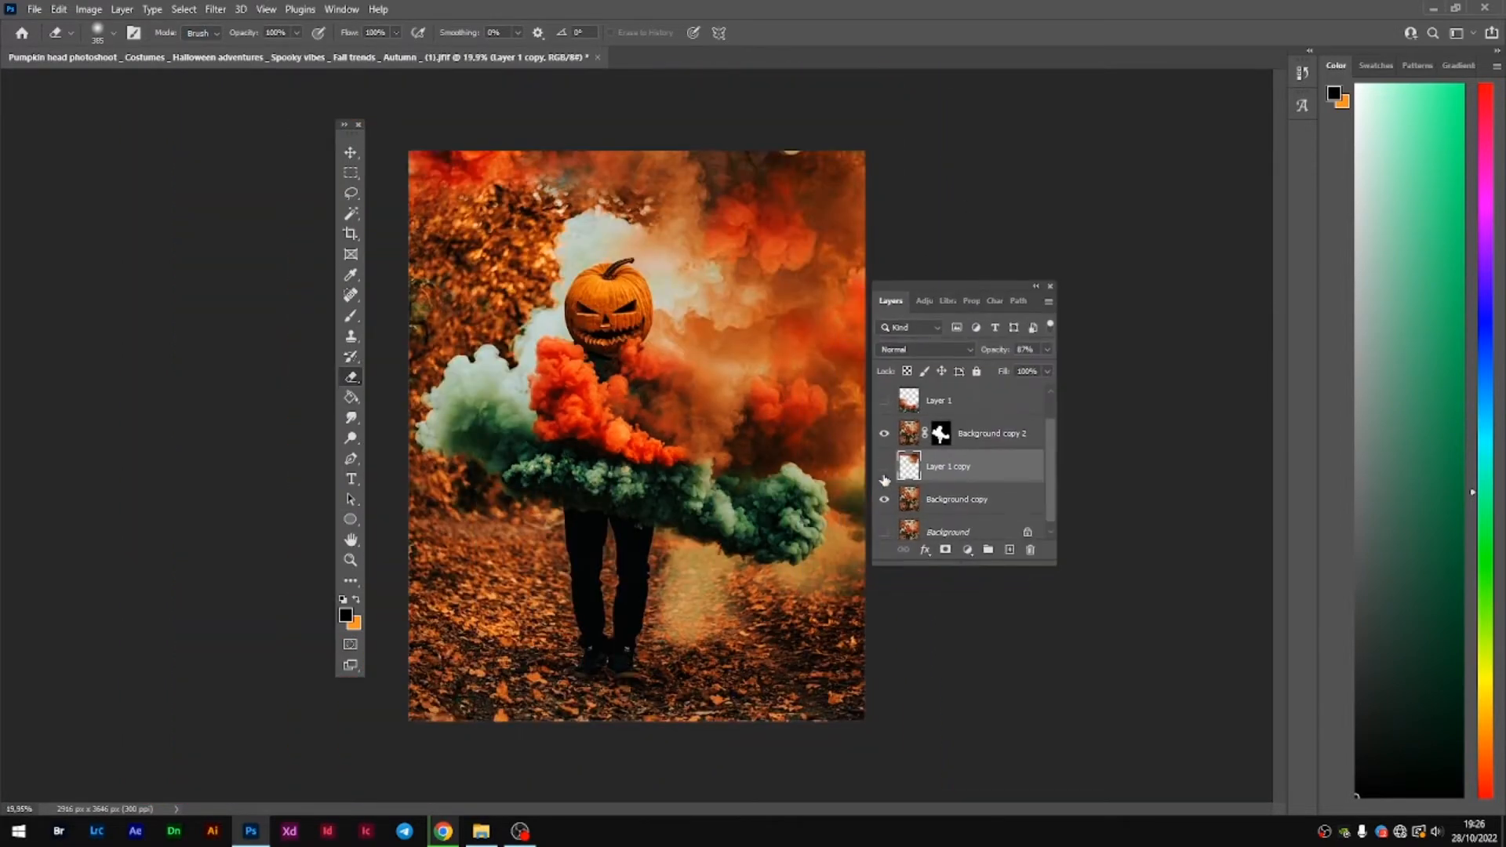
click(884, 402)
click(937, 401)
key(v)
mouse_move(723, 567)
mouse_down()
mouse_move(774, 666)
mouse_move(745, 690)
mouse_up()
key(ctrl+t)
drag(863, 733, 956, 736)
drag(548, 608, 581, 574)
- Erase parts of the lower smoke on Layer 1 around the figure's legs and along its upper edge
click(351, 378)
scroll(486, 502, up, 2)
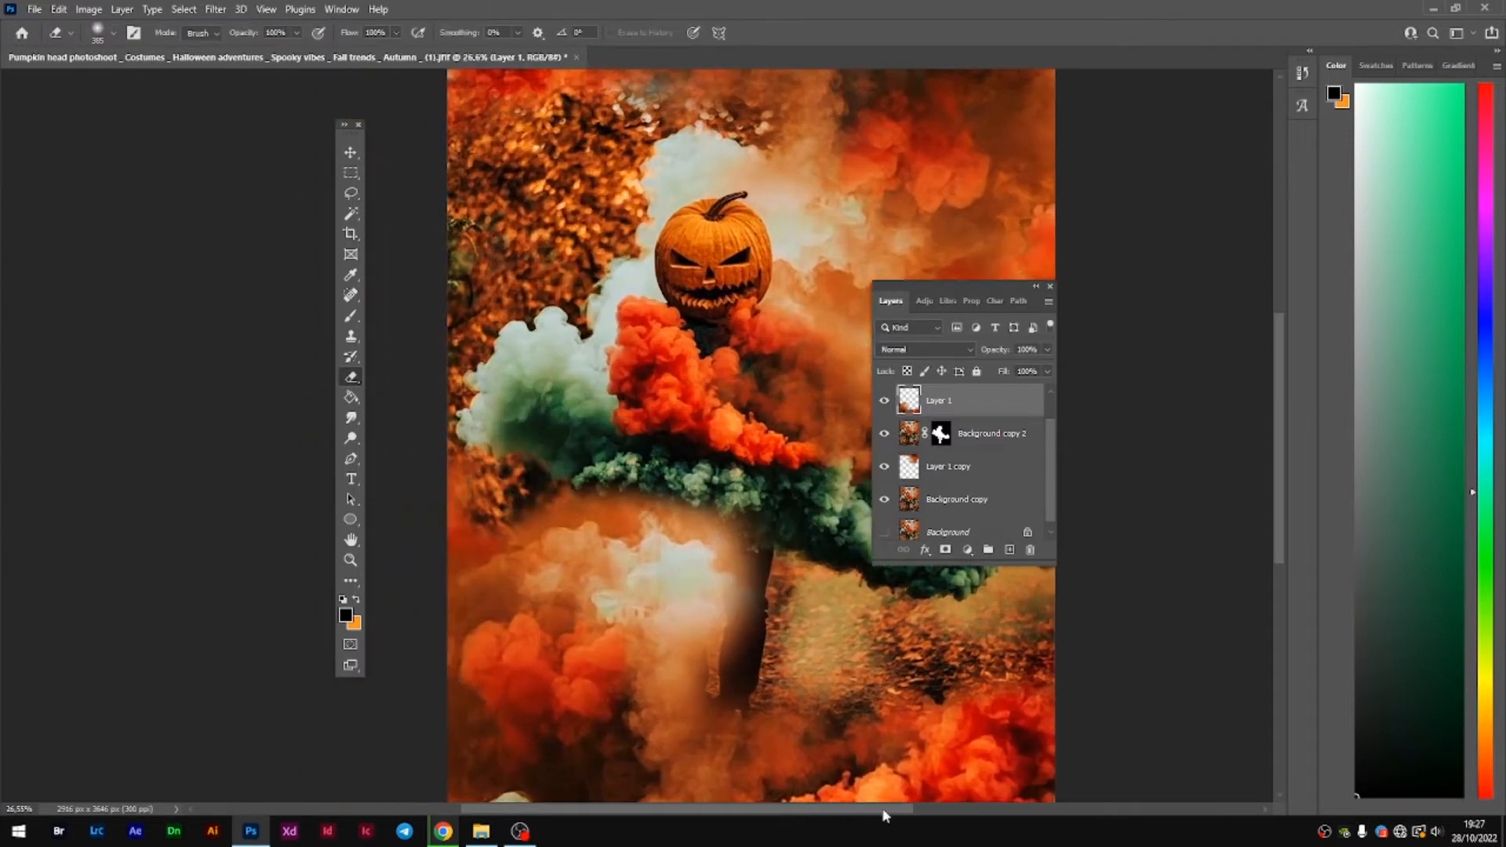
drag(883, 811, 836, 811)
mouse_move(828, 698)
mouse_down()
mouse_move(859, 712)
mouse_move(788, 533)
mouse_move(801, 577)
mouse_move(896, 622)
mouse_up()
mouse_move(628, 510)
mouse_down()
mouse_move(656, 497)
mouse_move(861, 542)
mouse_up()
scroll(848, 623, down, 1)
- Set the eraser flow to 56% and thin out the lower smoke over the legs and beside them
right_click(695, 501)
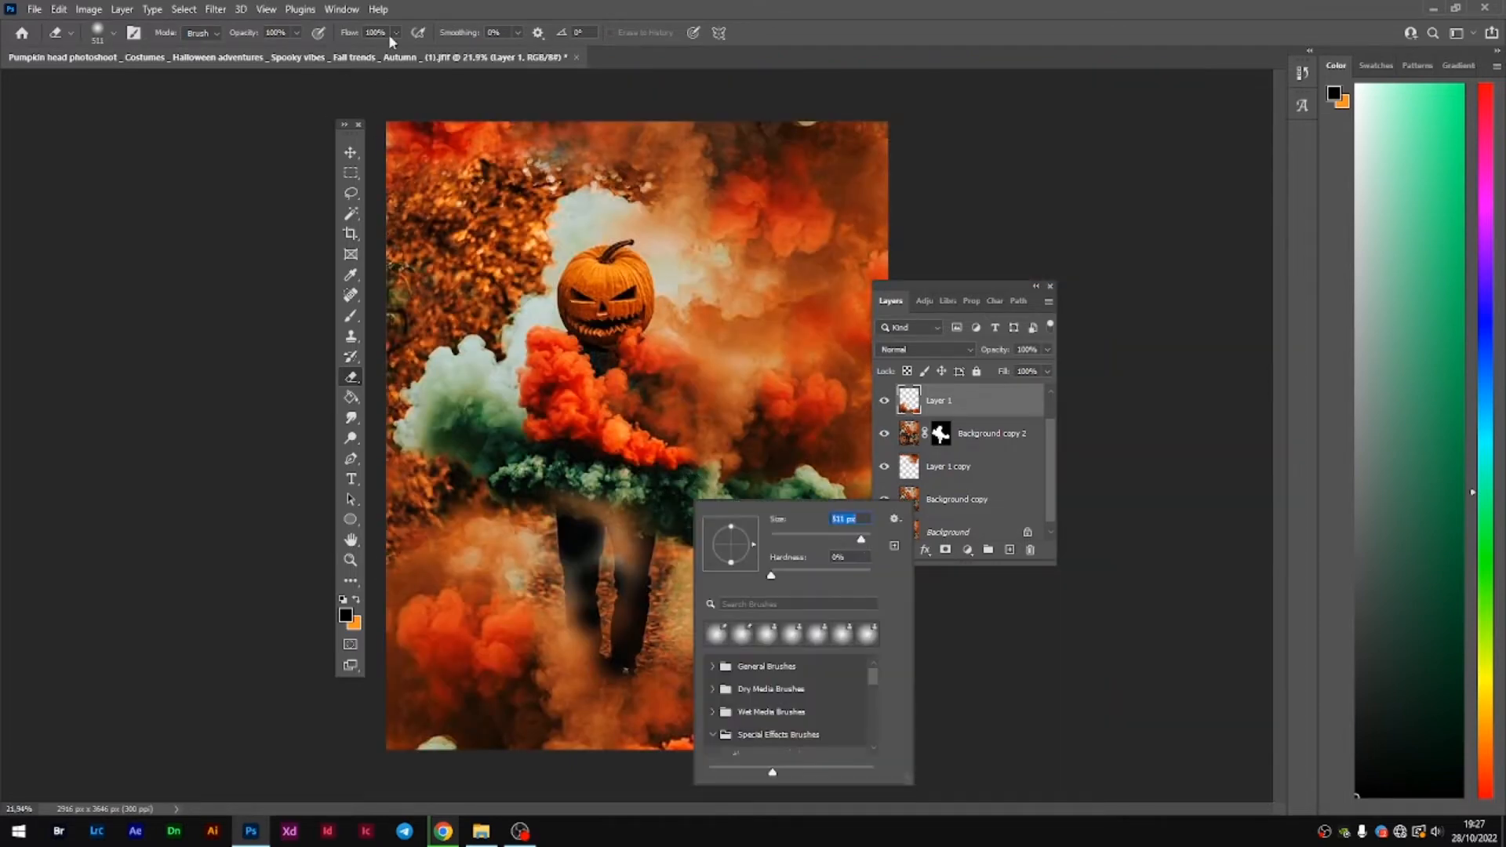
drag(396, 32, 367, 55)
mouse_move(506, 624)
mouse_down()
mouse_move(475, 563)
mouse_move(436, 548)
mouse_move(416, 580)
mouse_up()
mouse_move(596, 549)
mouse_down()
mouse_move(660, 575)
mouse_move(548, 471)
mouse_up()
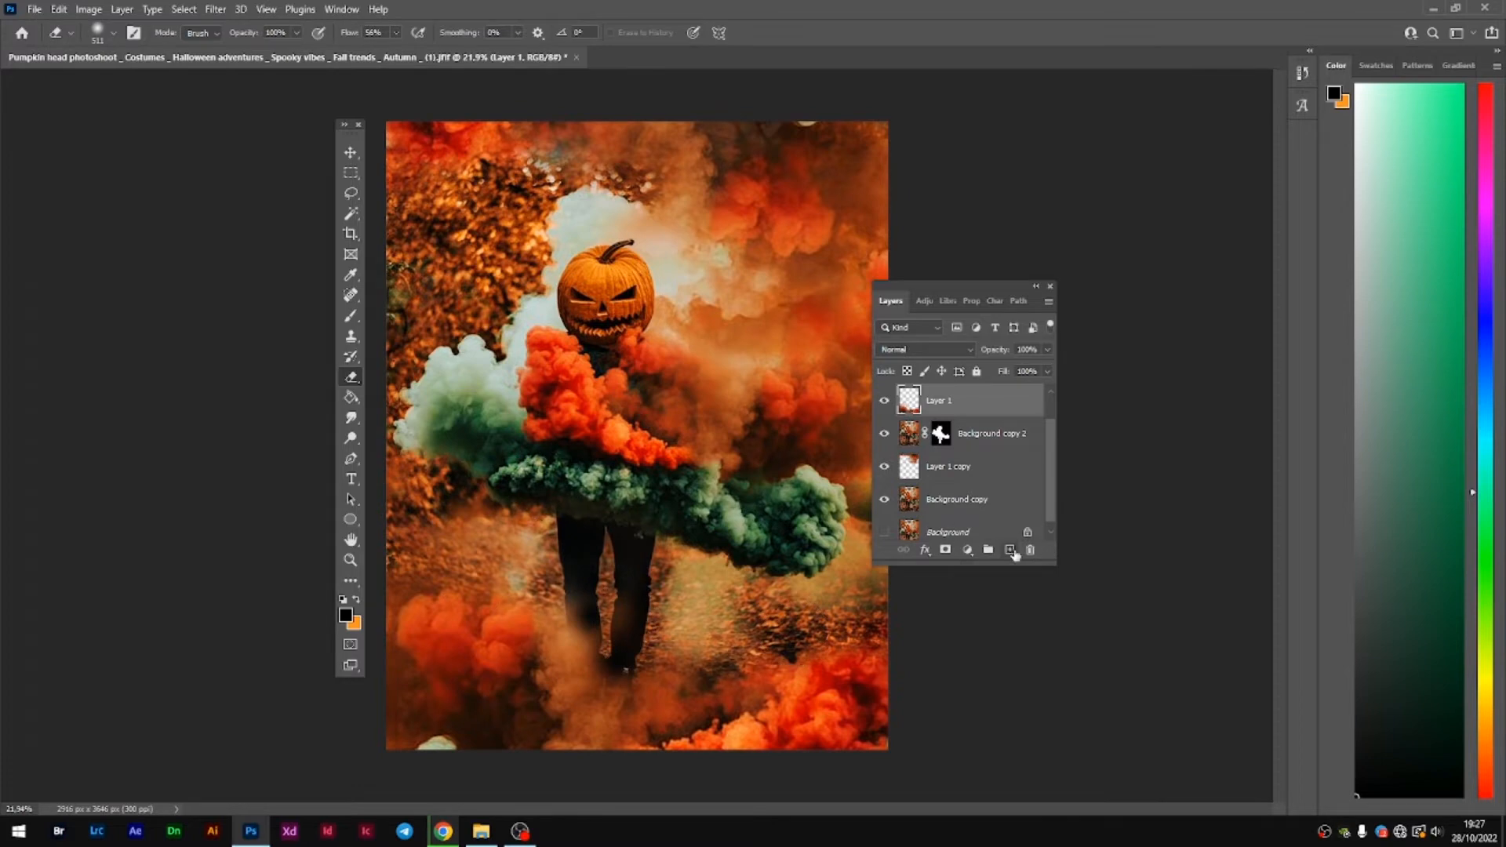
- Add a new layer above Layer 1 and outline the pumpkin's eyes and nose with a thin soft black brush
click(1011, 550)
scroll(600, 270, up, 5)
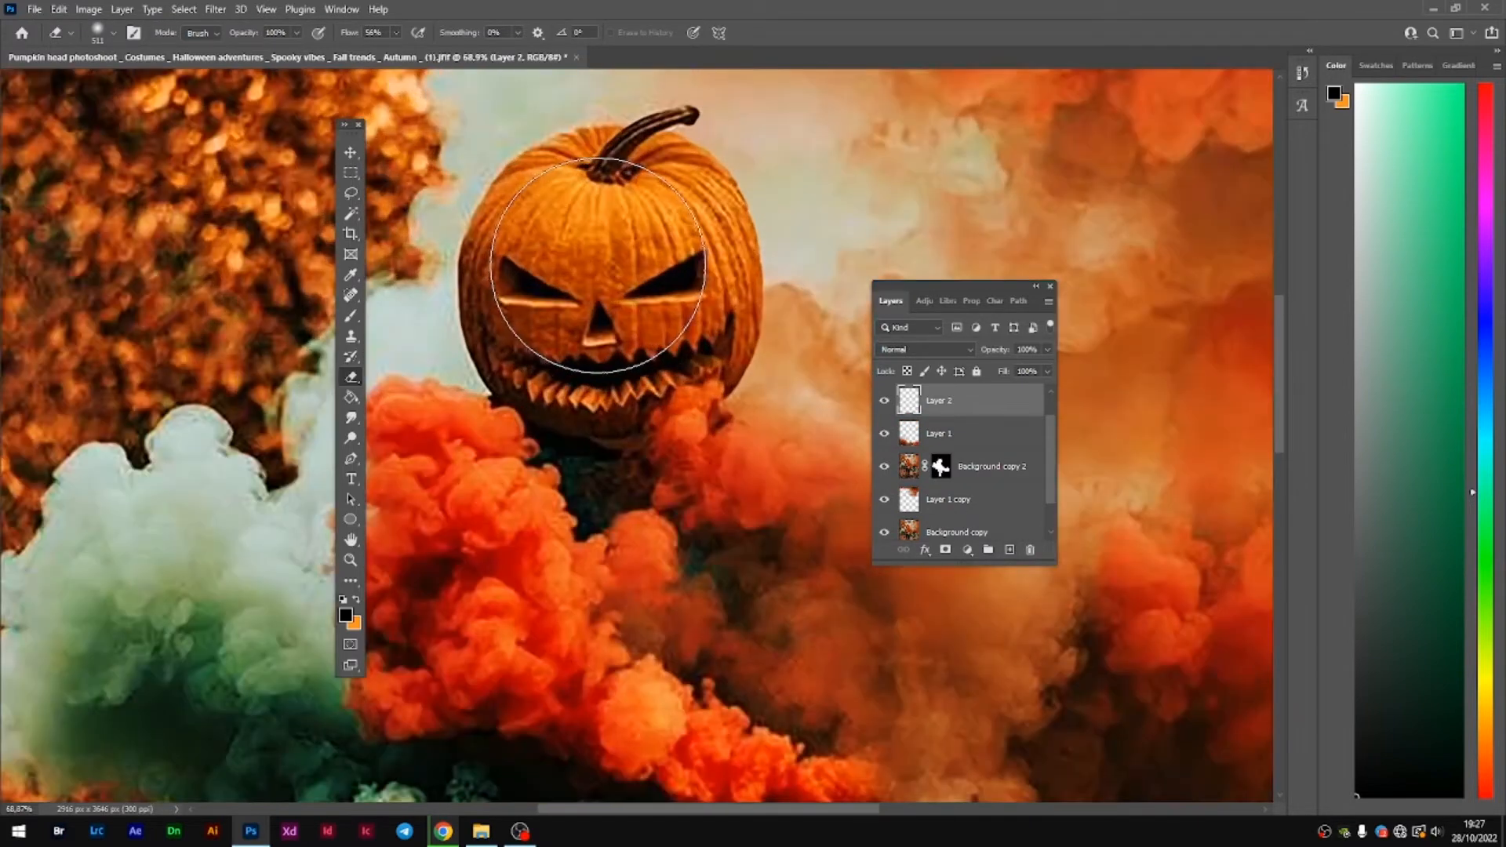
scroll(598, 264, up, 3)
key(b)
right_click(695, 384)
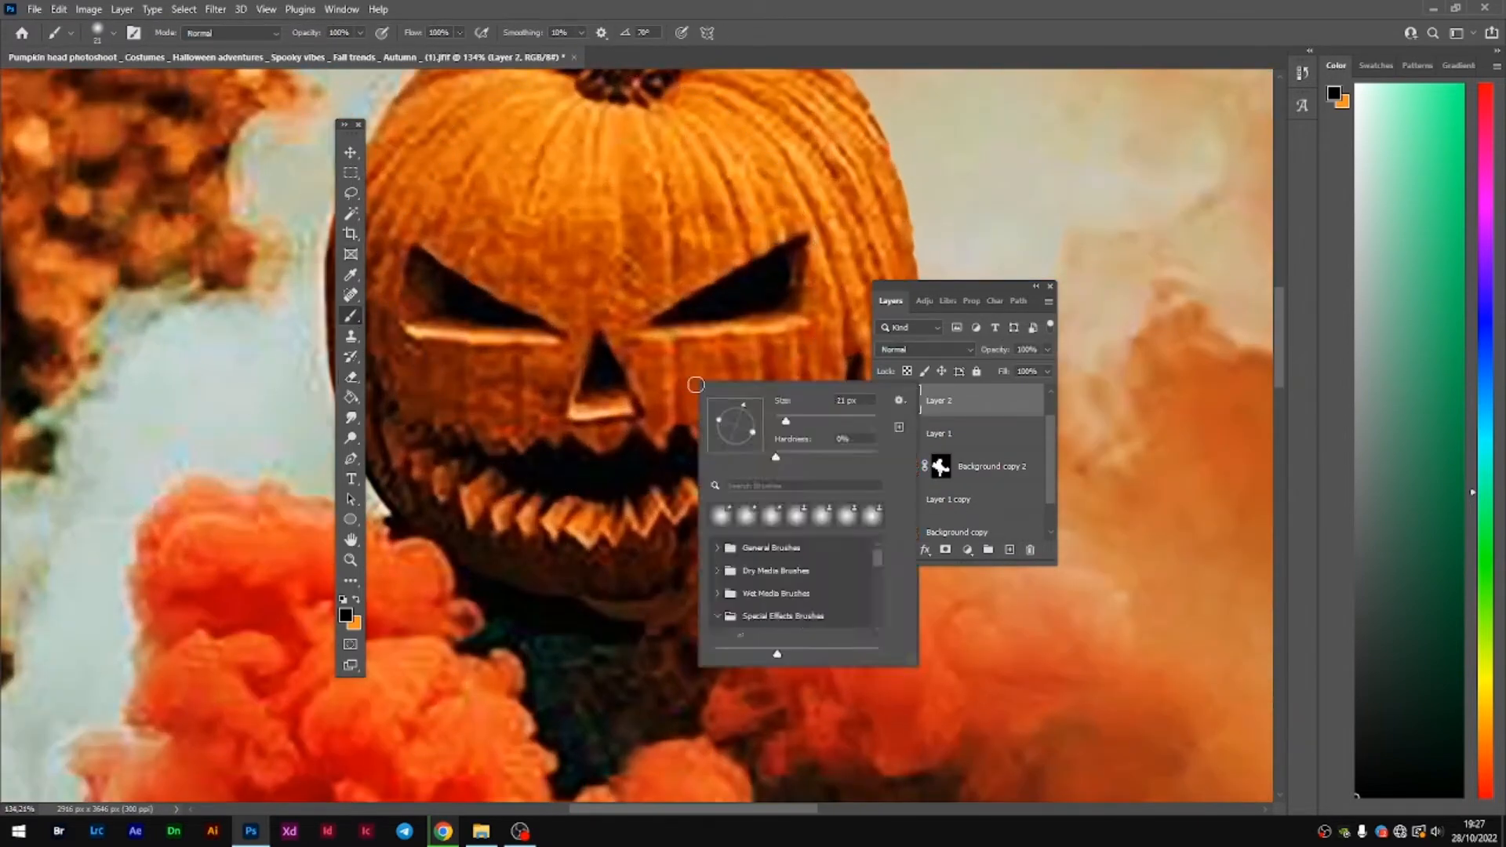
key(Return)
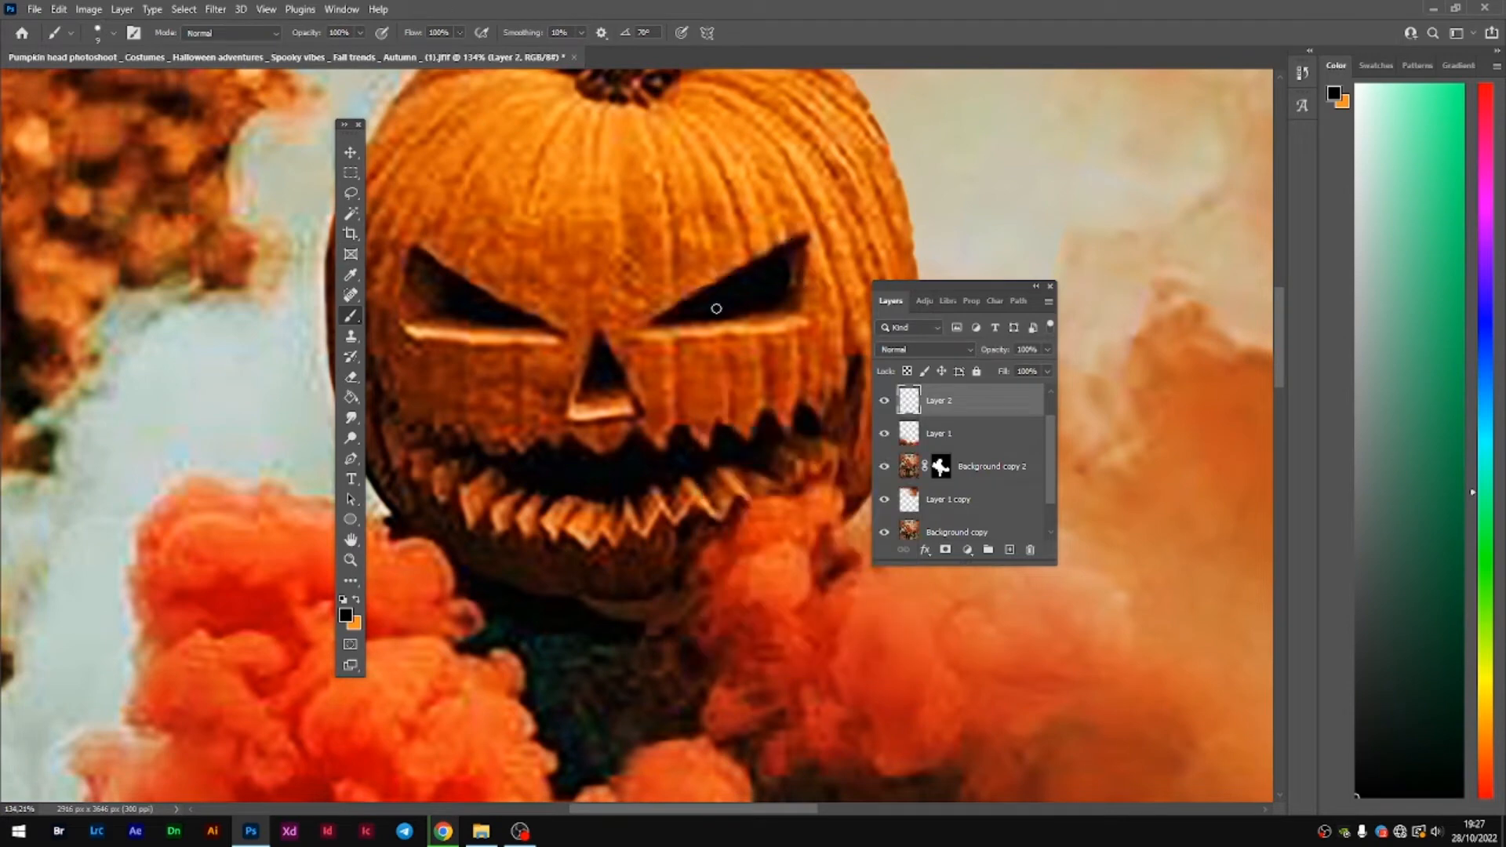
right_click(683, 317)
key(Return)
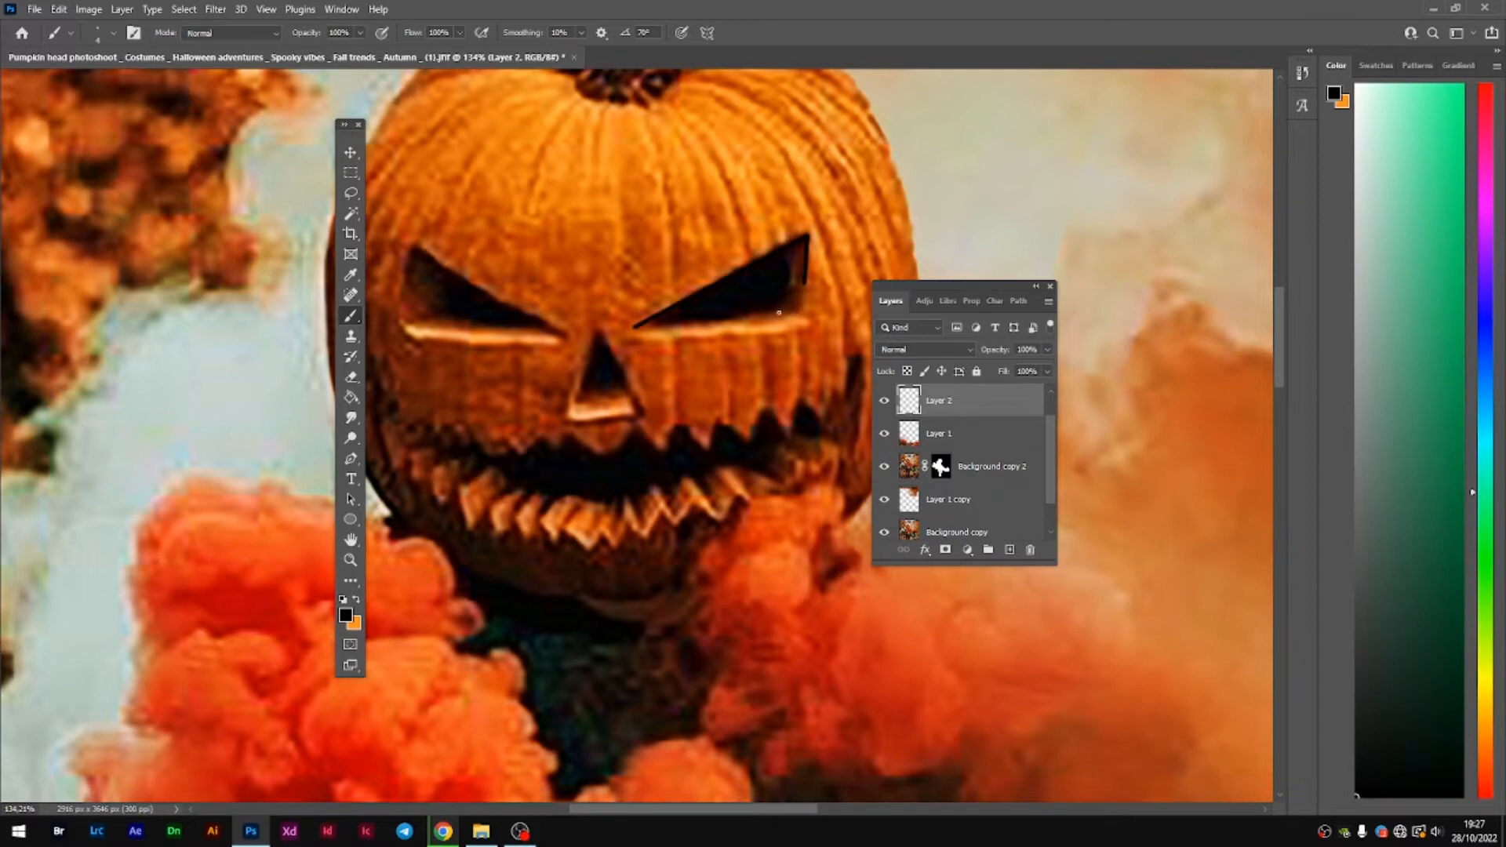
shift+click(637, 329)
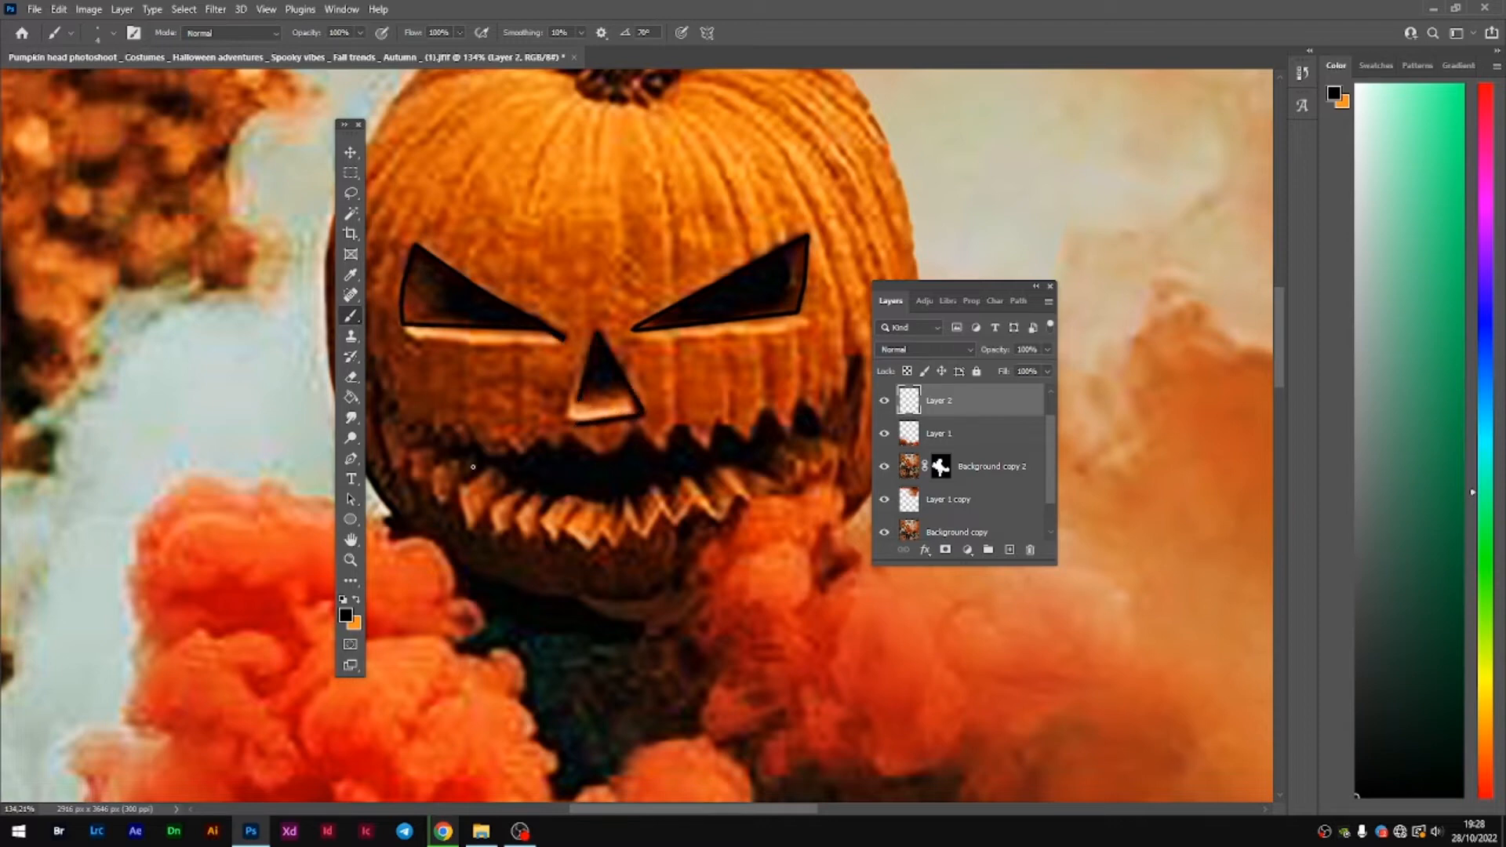
- Trace the pumpkin's jagged mouth in black on Layer 2
scroll(473, 468, up, 5)
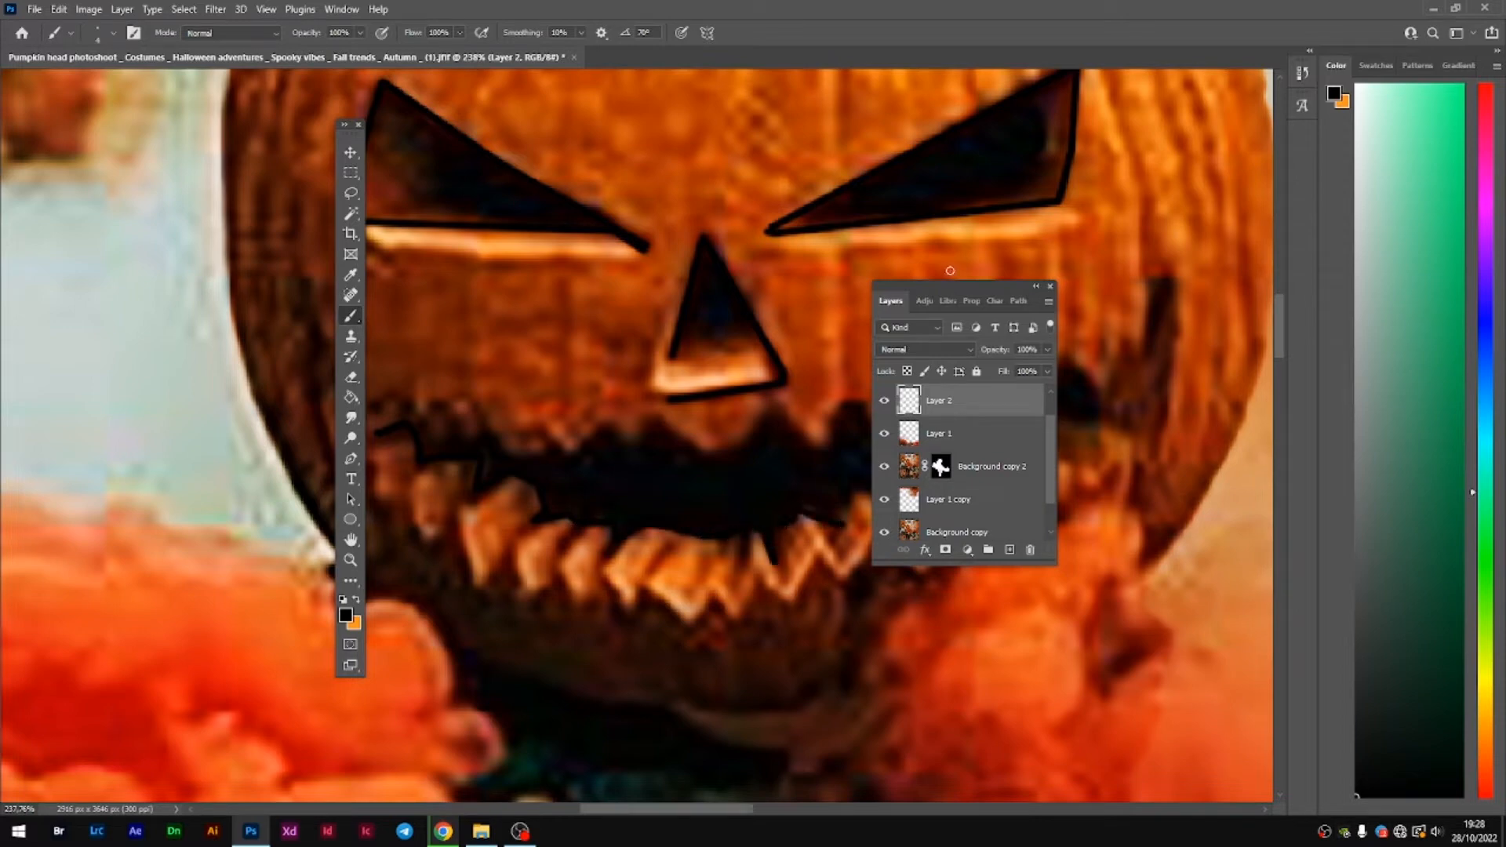
drag(950, 286, 508, 138)
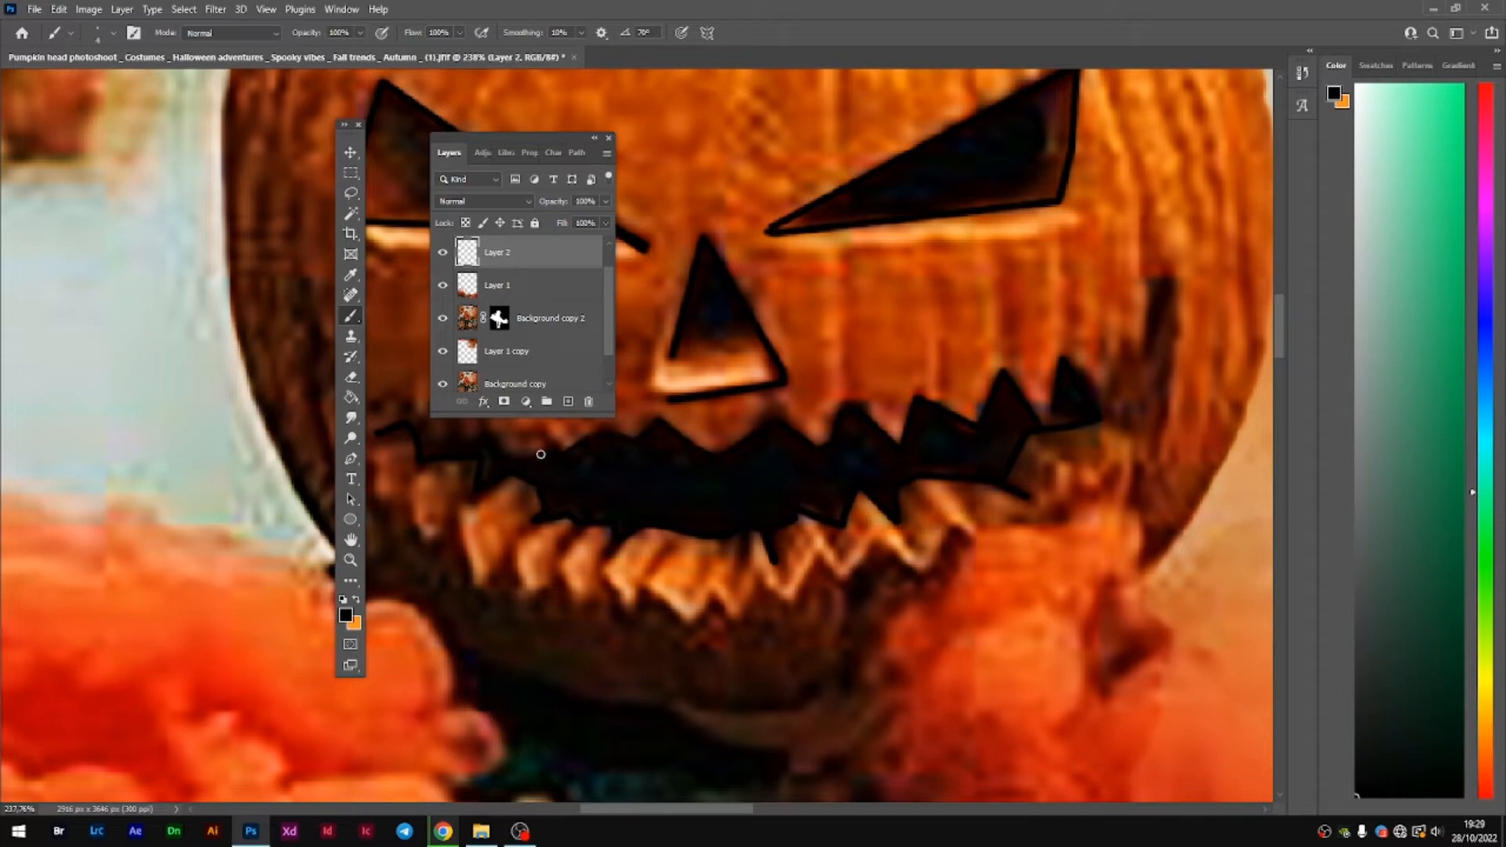
scroll(662, 435, down, 5)
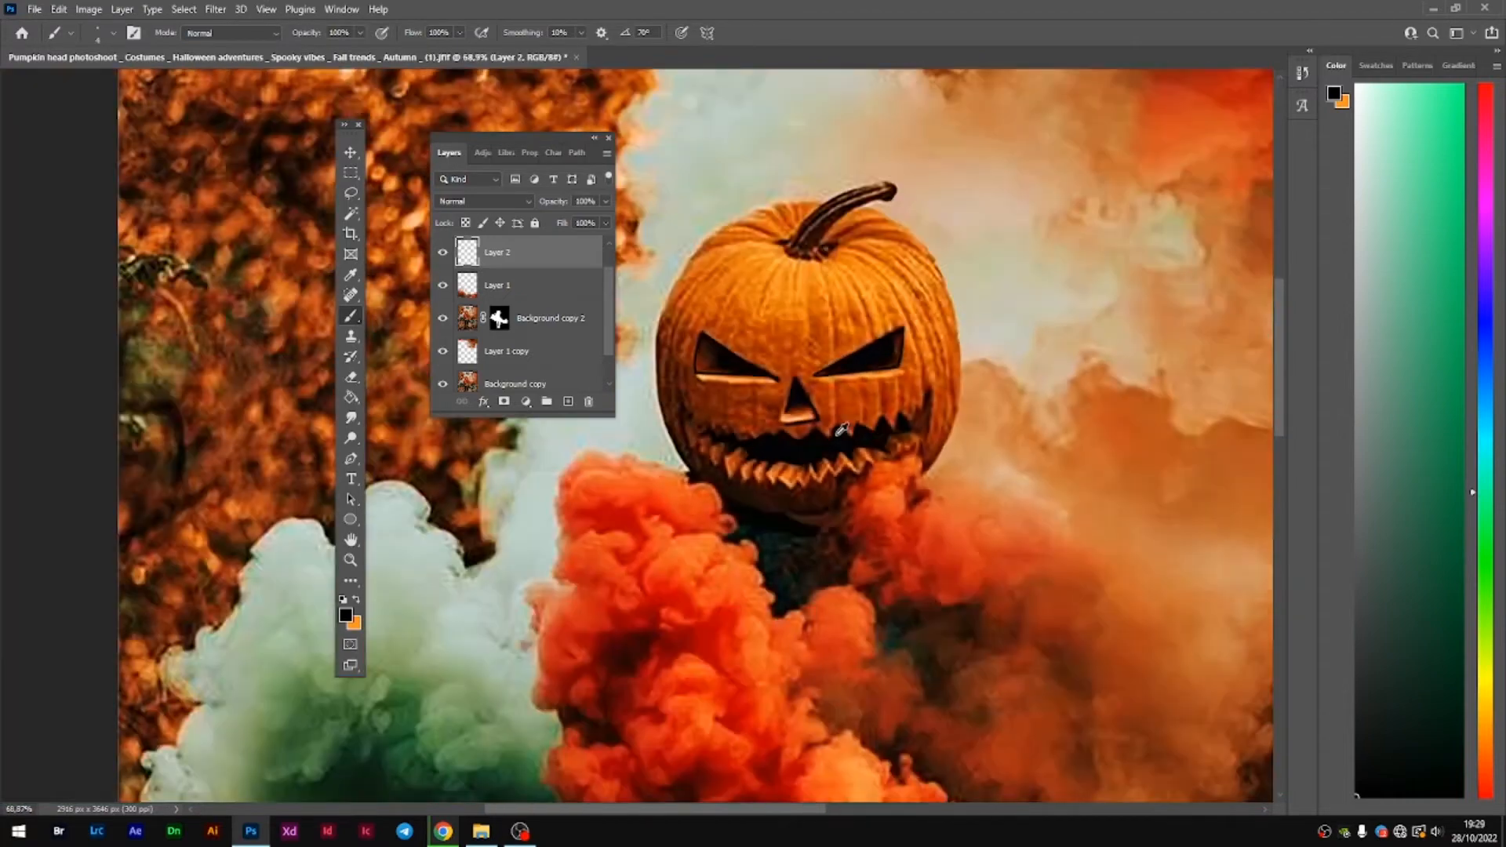
- Paint short black accent strokes around the base of the pumpkin stem
scroll(886, 345, up, 6)
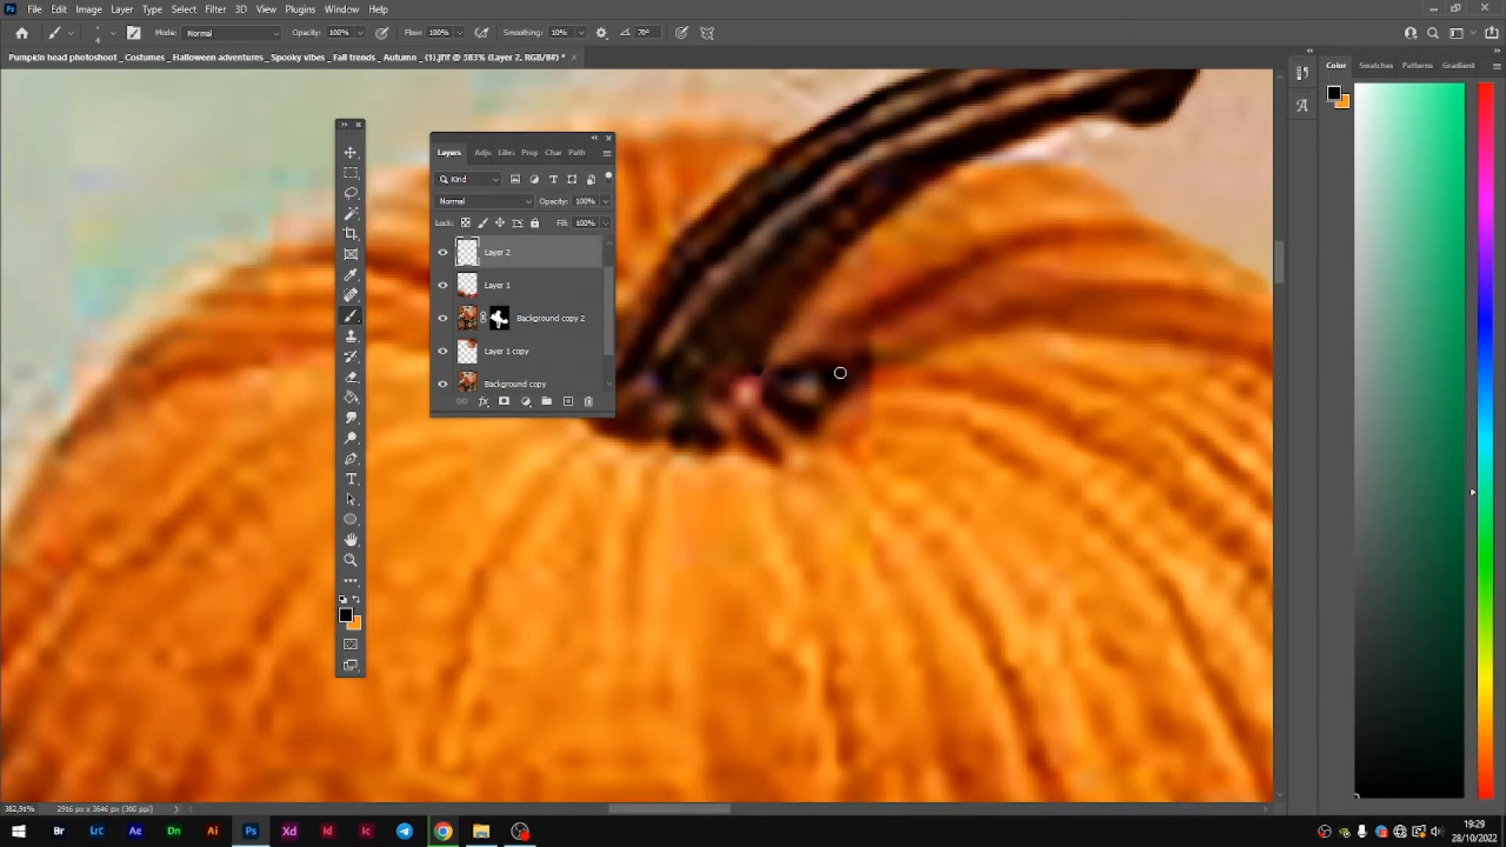
key(ctrl+z)
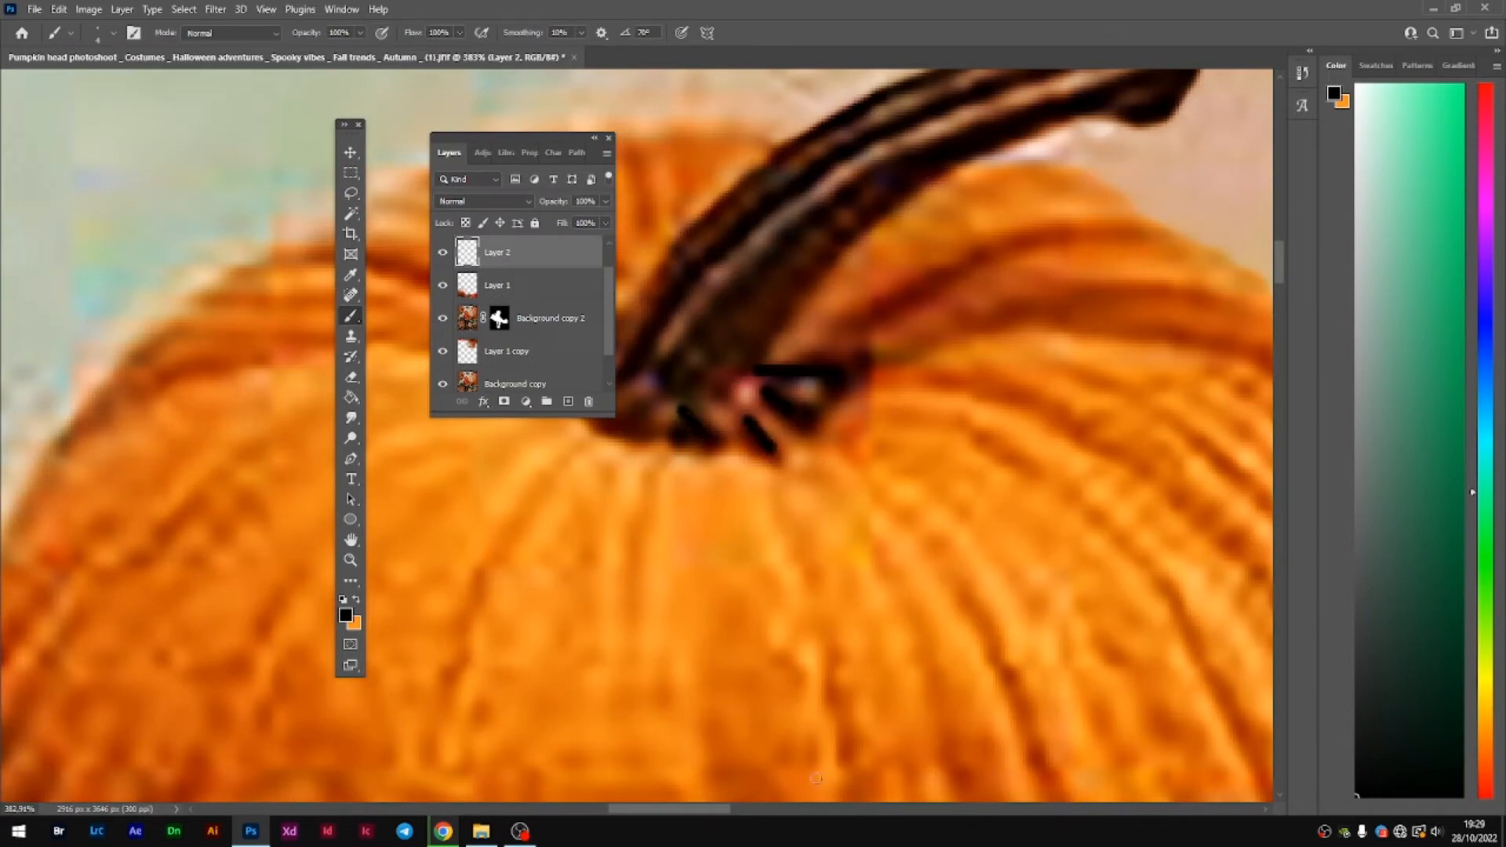
scroll(801, 426, left, 3)
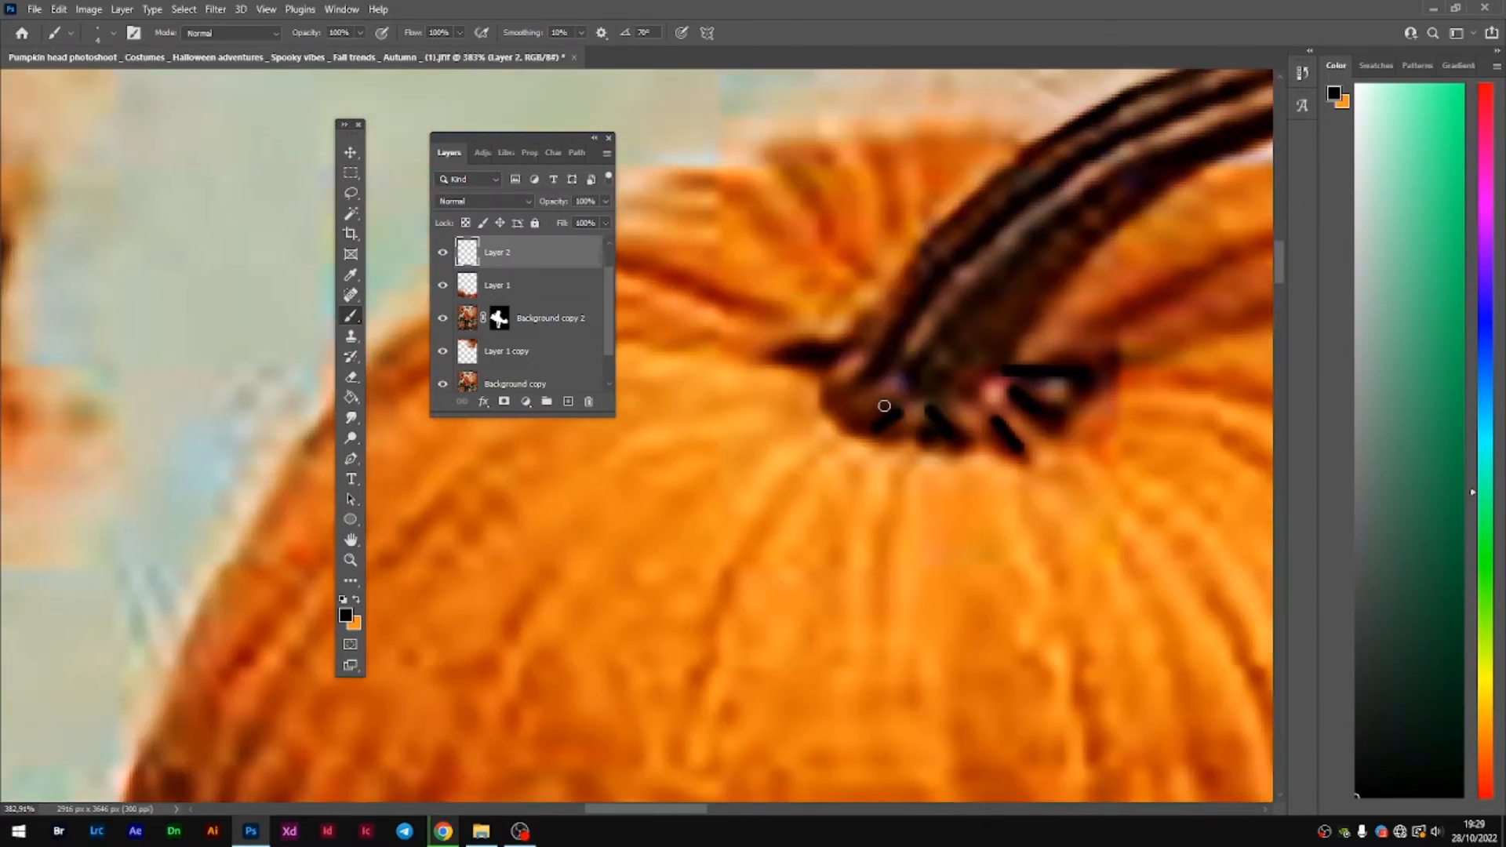
scroll(845, 351, down, 3)
scroll(675, 483, up, 3)
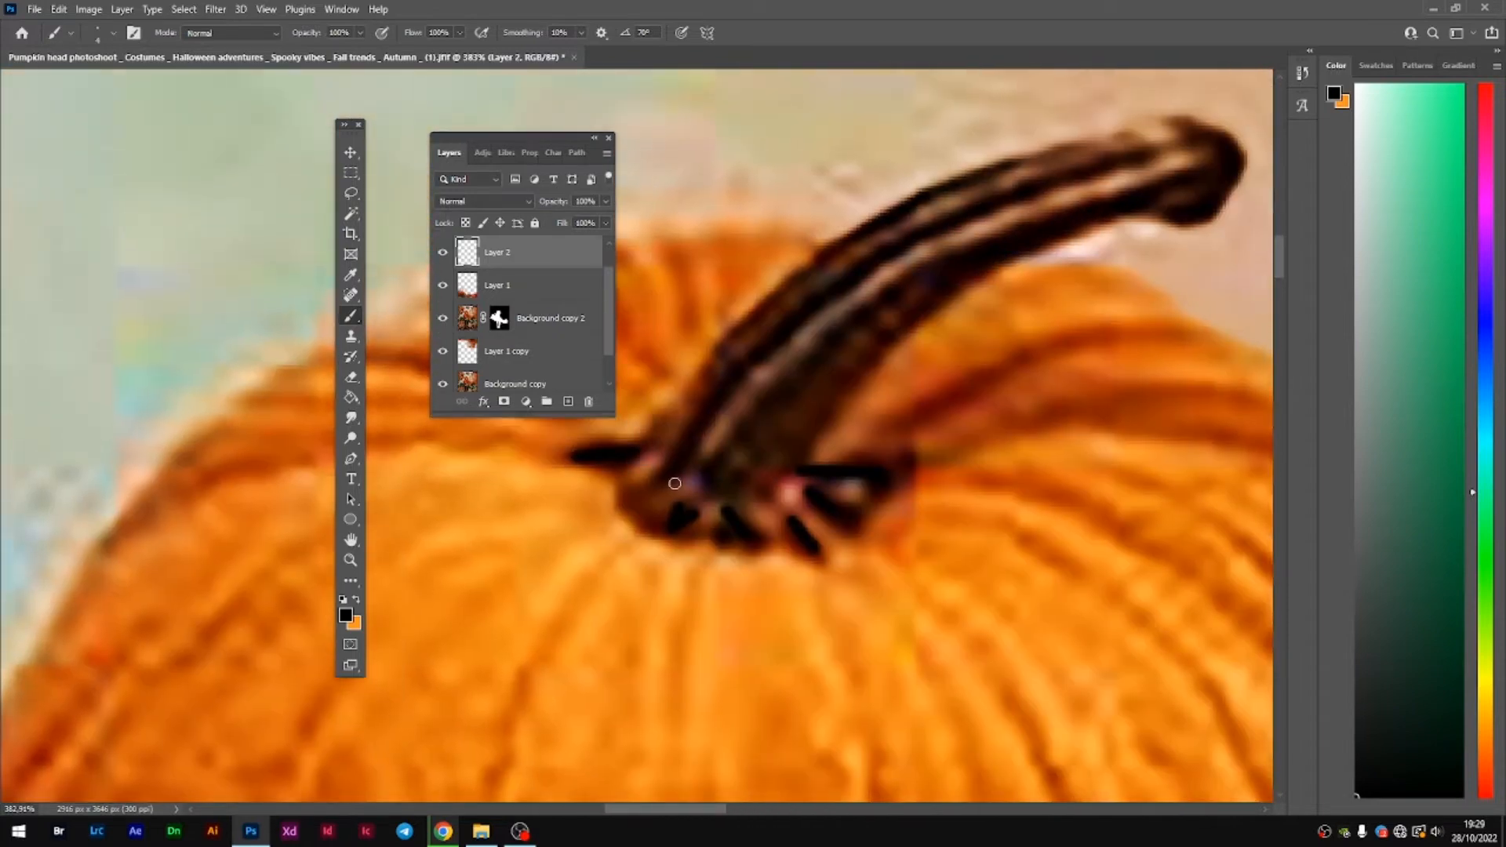
- Draw black contour lines along the ridges, edges and tip of the pumpkin stem
mouse_move(754, 352)
mouse_down()
mouse_move(983, 218)
mouse_move(1153, 148)
mouse_move(1239, 153)
mouse_up()
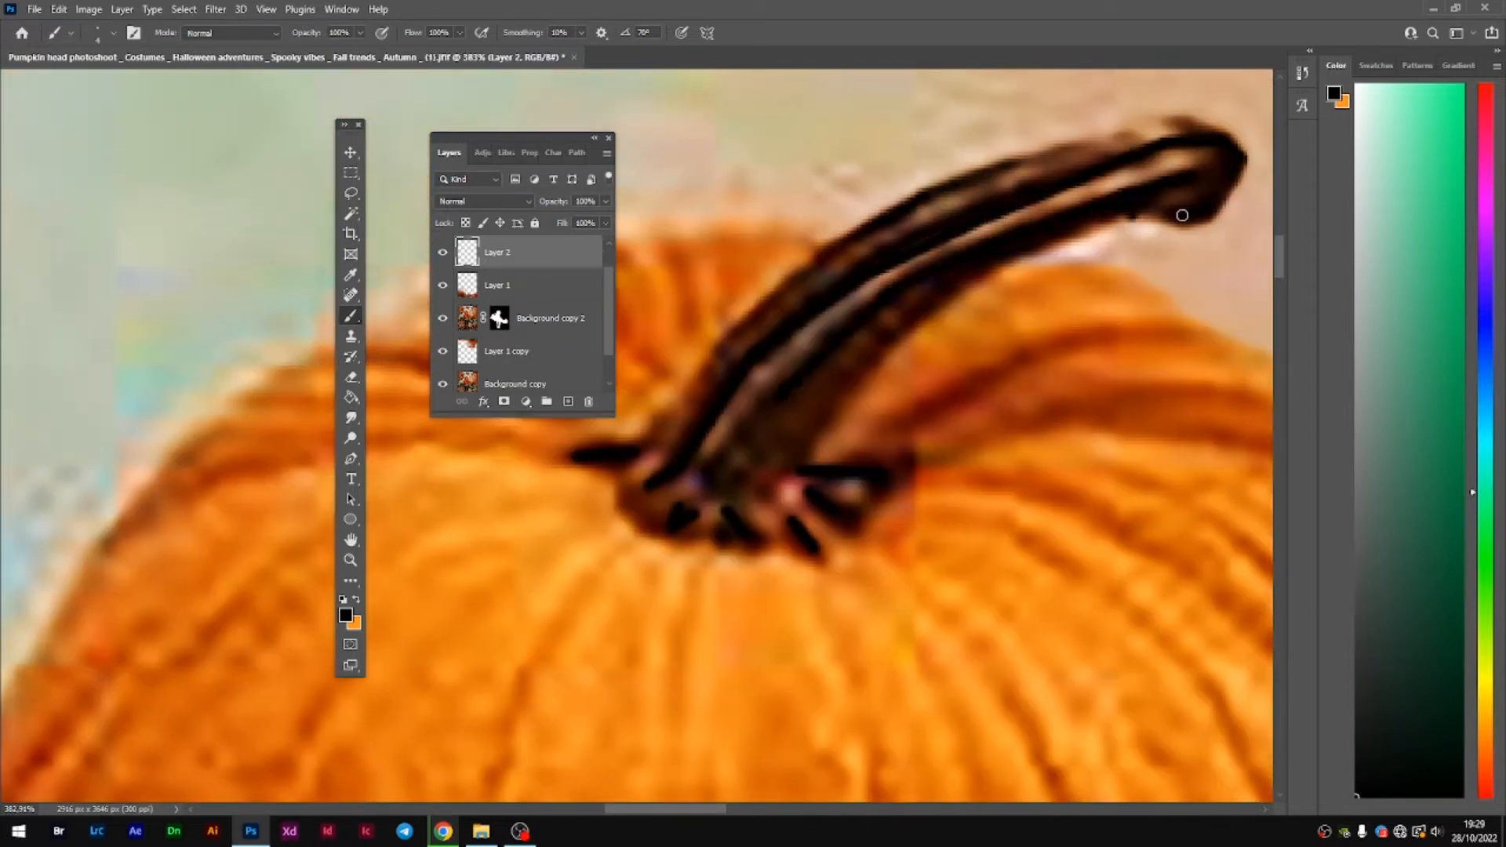
drag(786, 286, 1035, 161)
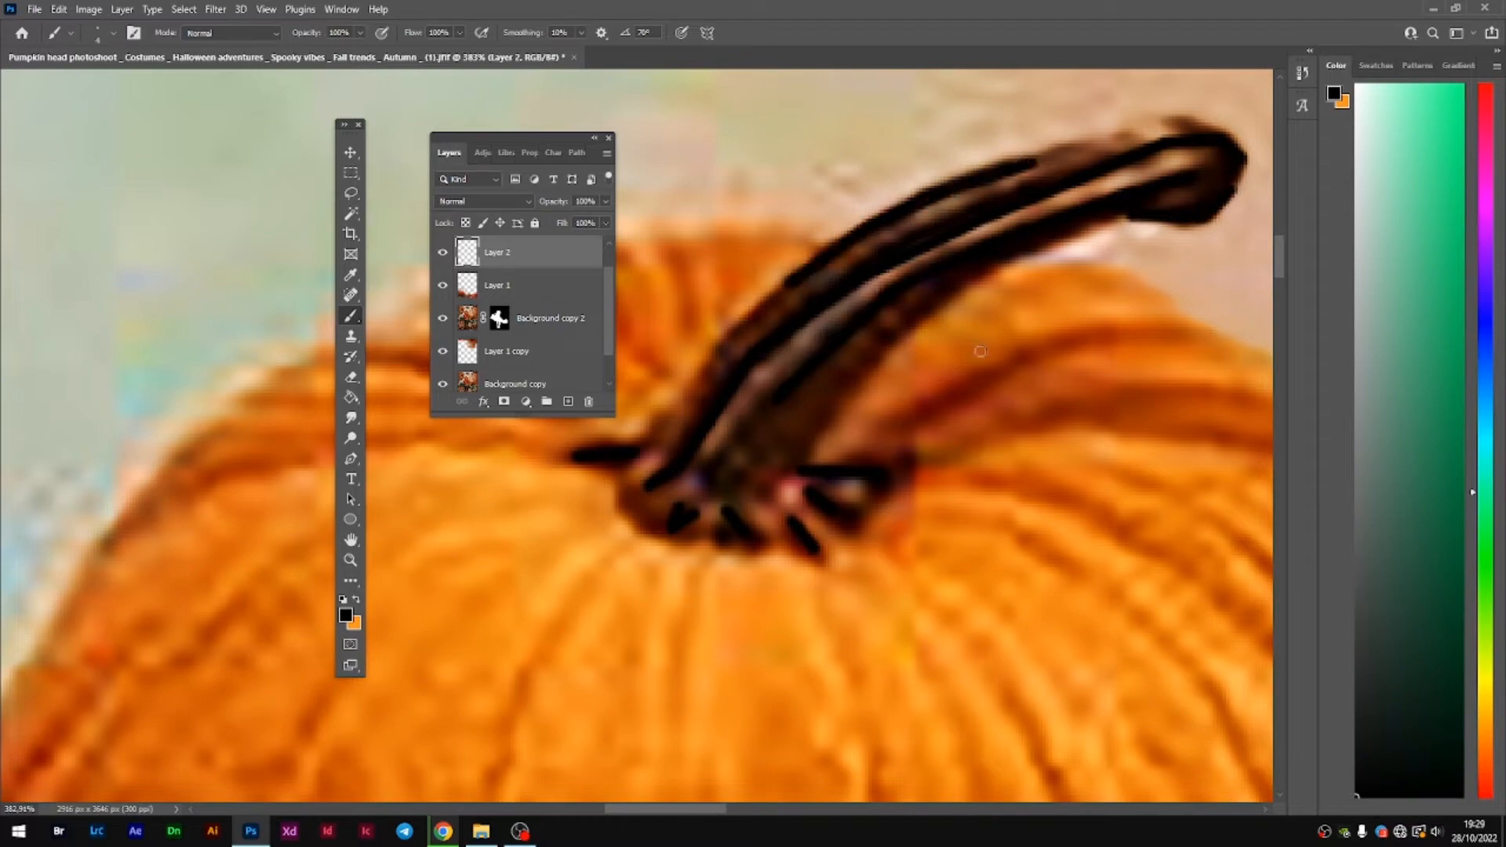
mouse_move(804, 461)
mouse_down()
mouse_move(922, 316)
mouse_move(1054, 247)
mouse_up()
scroll(1063, 245, down, 10)
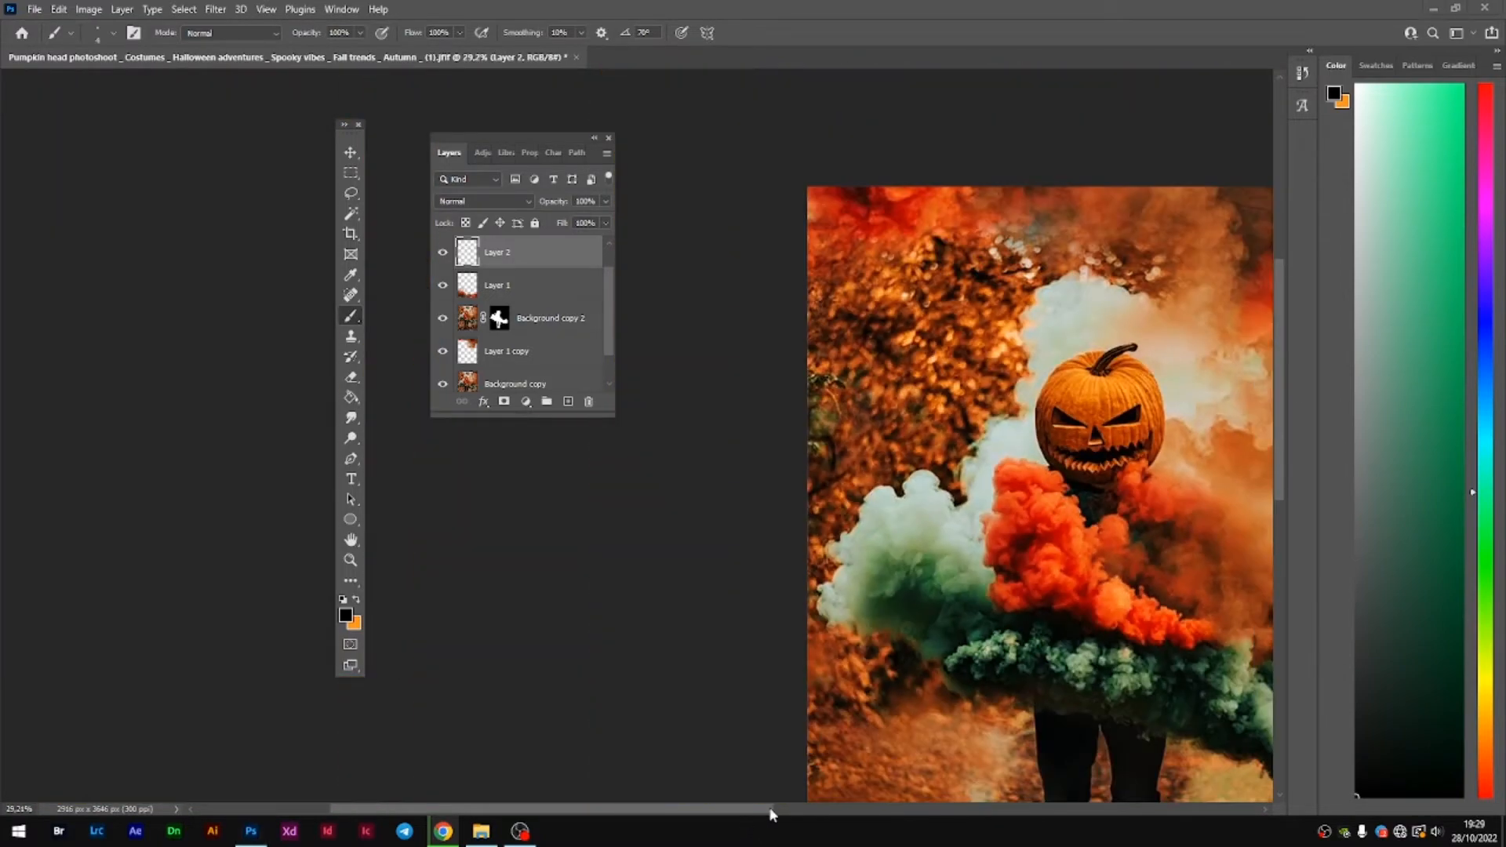
- Apply an Outer Glow effect to Layer 2 with the black outlines, keeping the pumpkin in view
drag(750, 811, 872, 812)
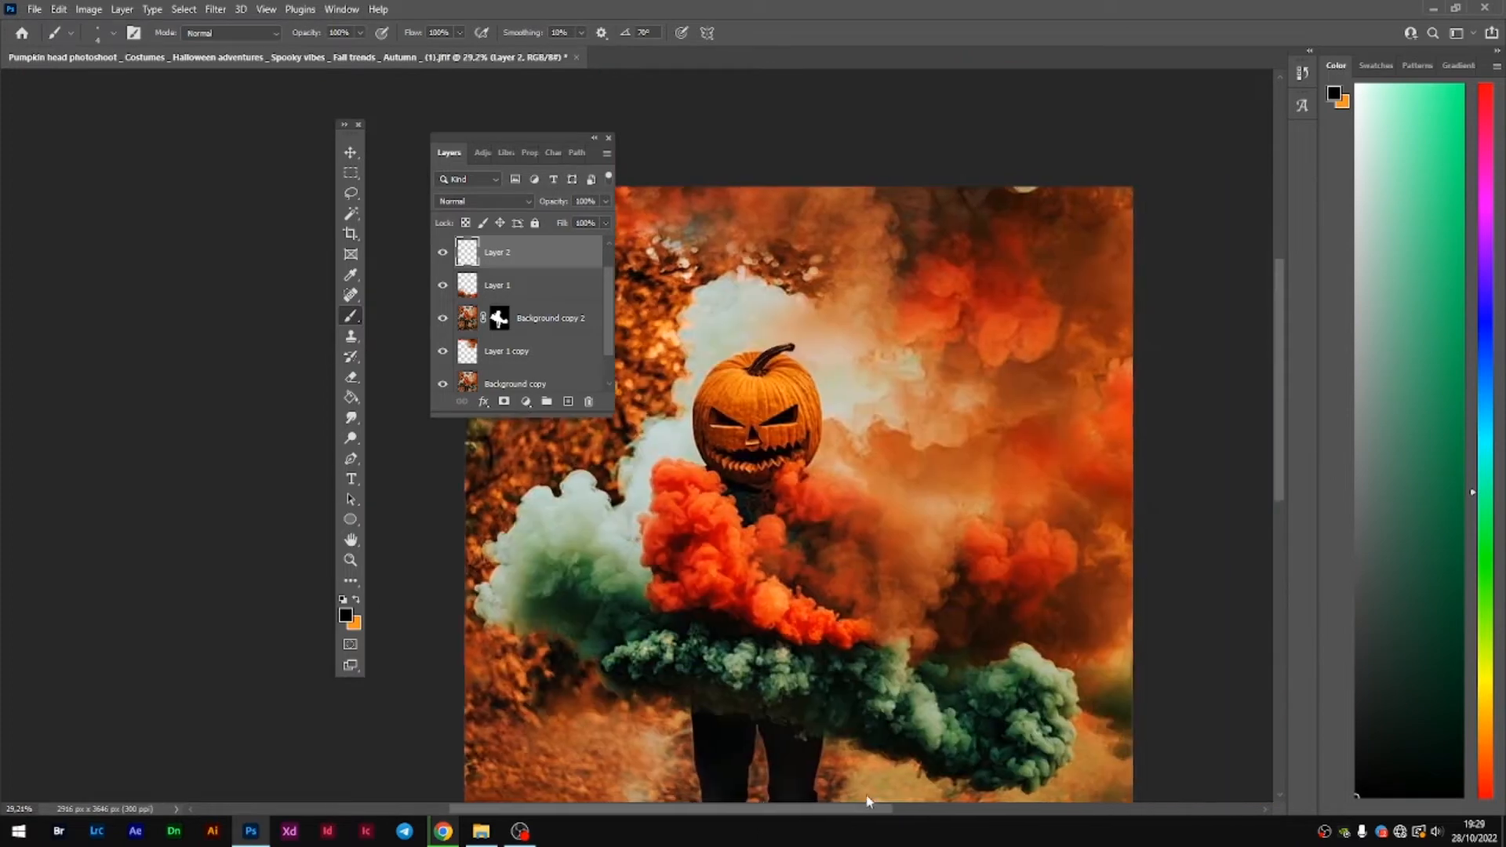
scroll(770, 475, up, 1)
scroll(770, 475, up, 5)
drag(502, 138, 498, 223)
click(478, 487)
click(516, 632)
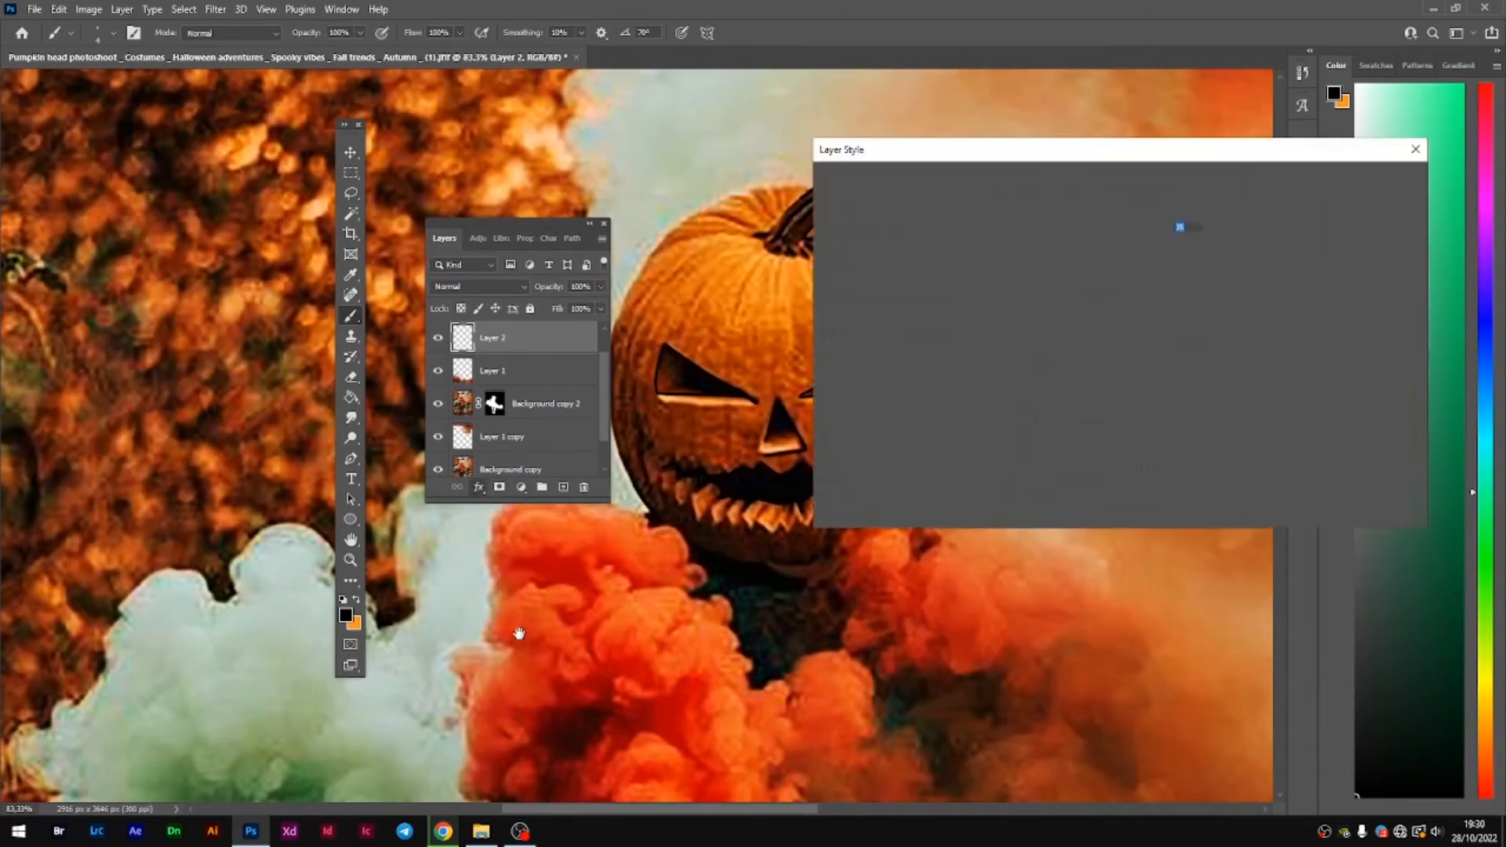
drag(931, 157, 228, 304)
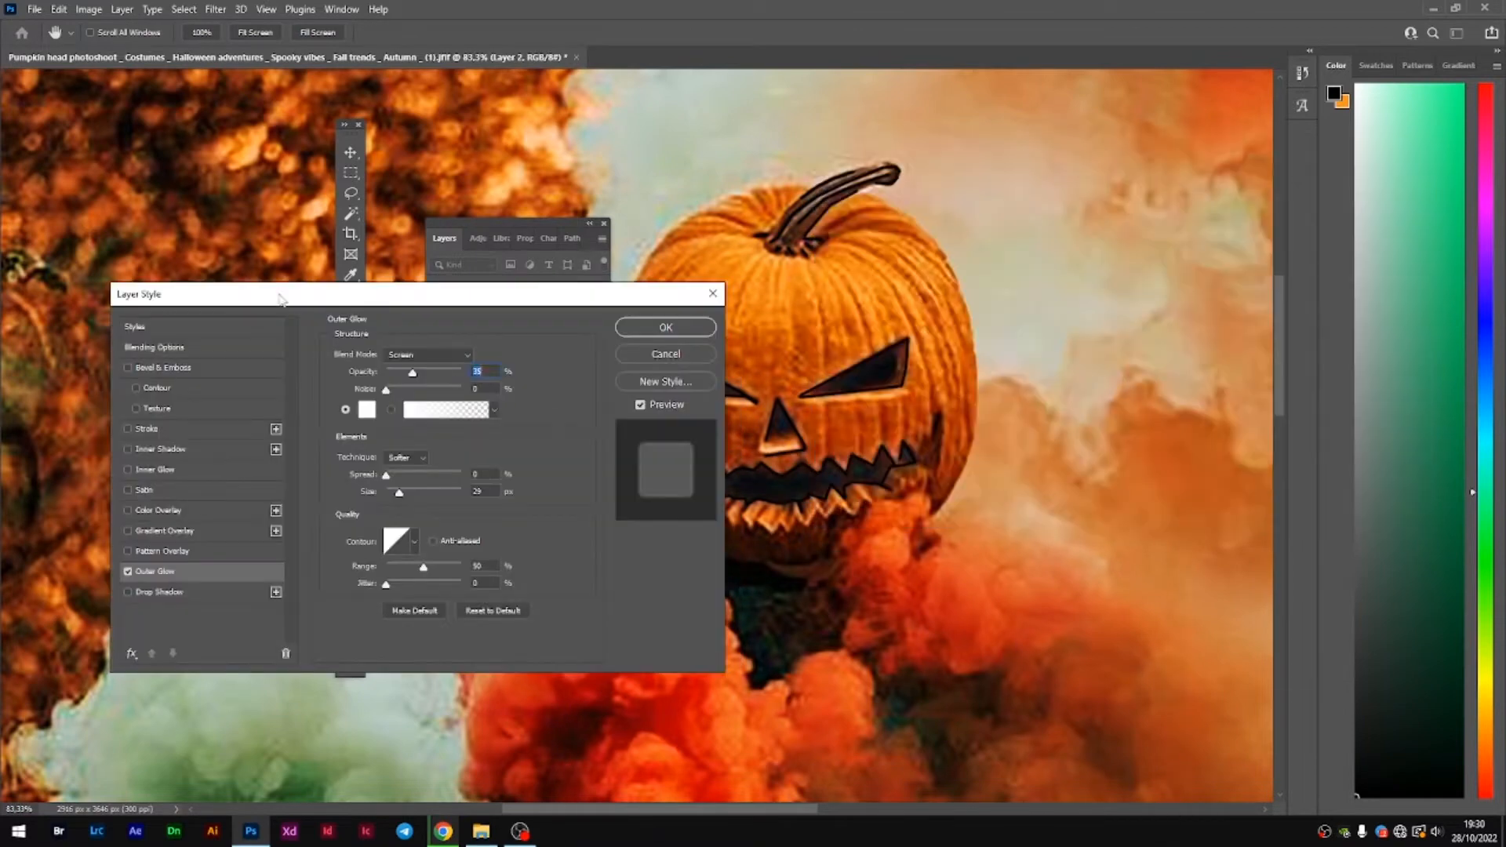
drag(415, 302, 418, 204)
drag(420, 205, 726, 473)
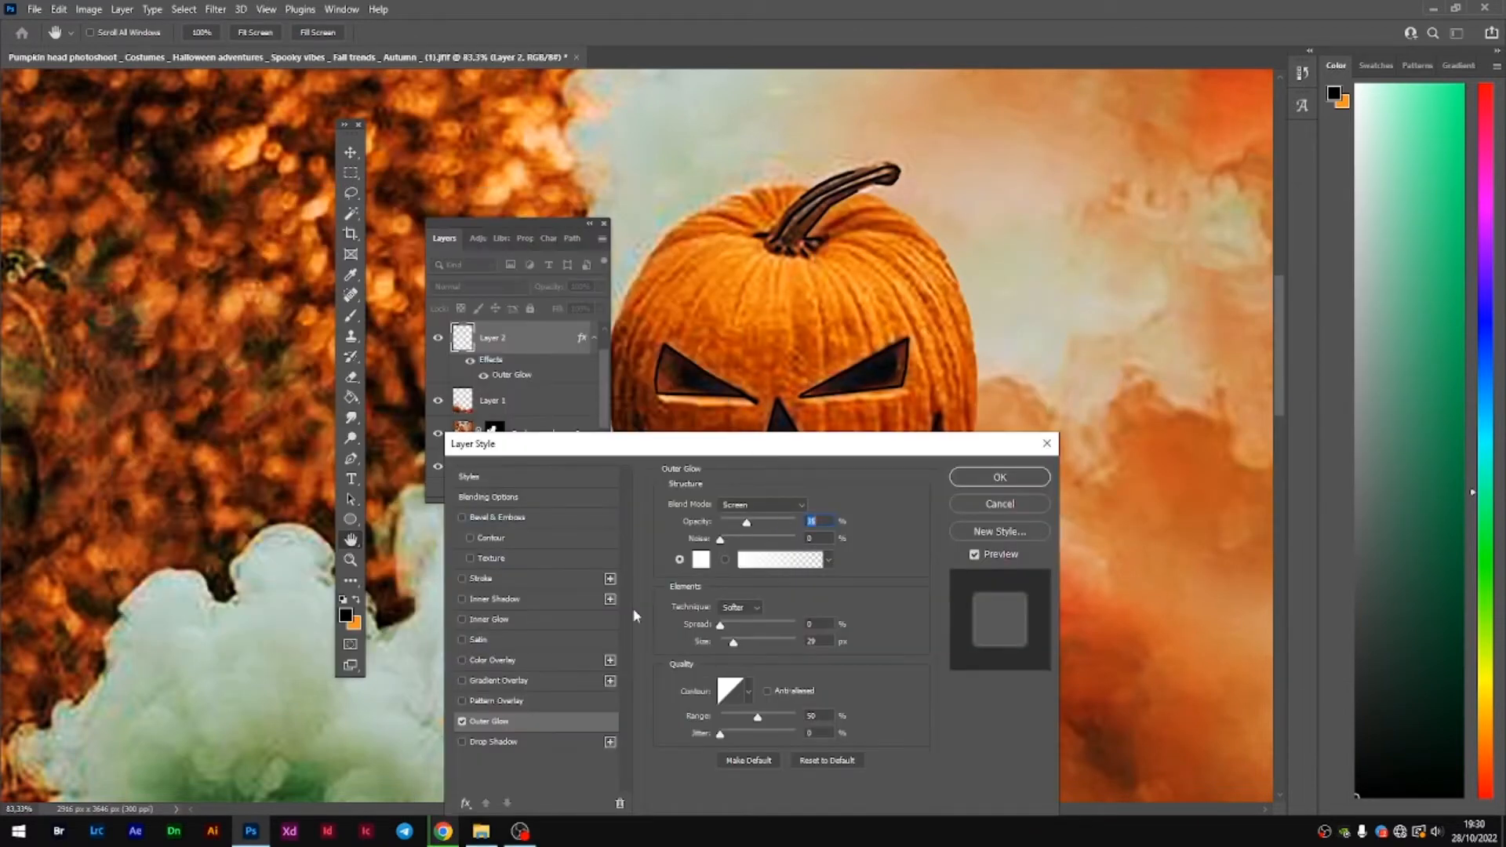
- Set the outer glow colour to a fully saturated orange
click(701, 559)
click(744, 192)
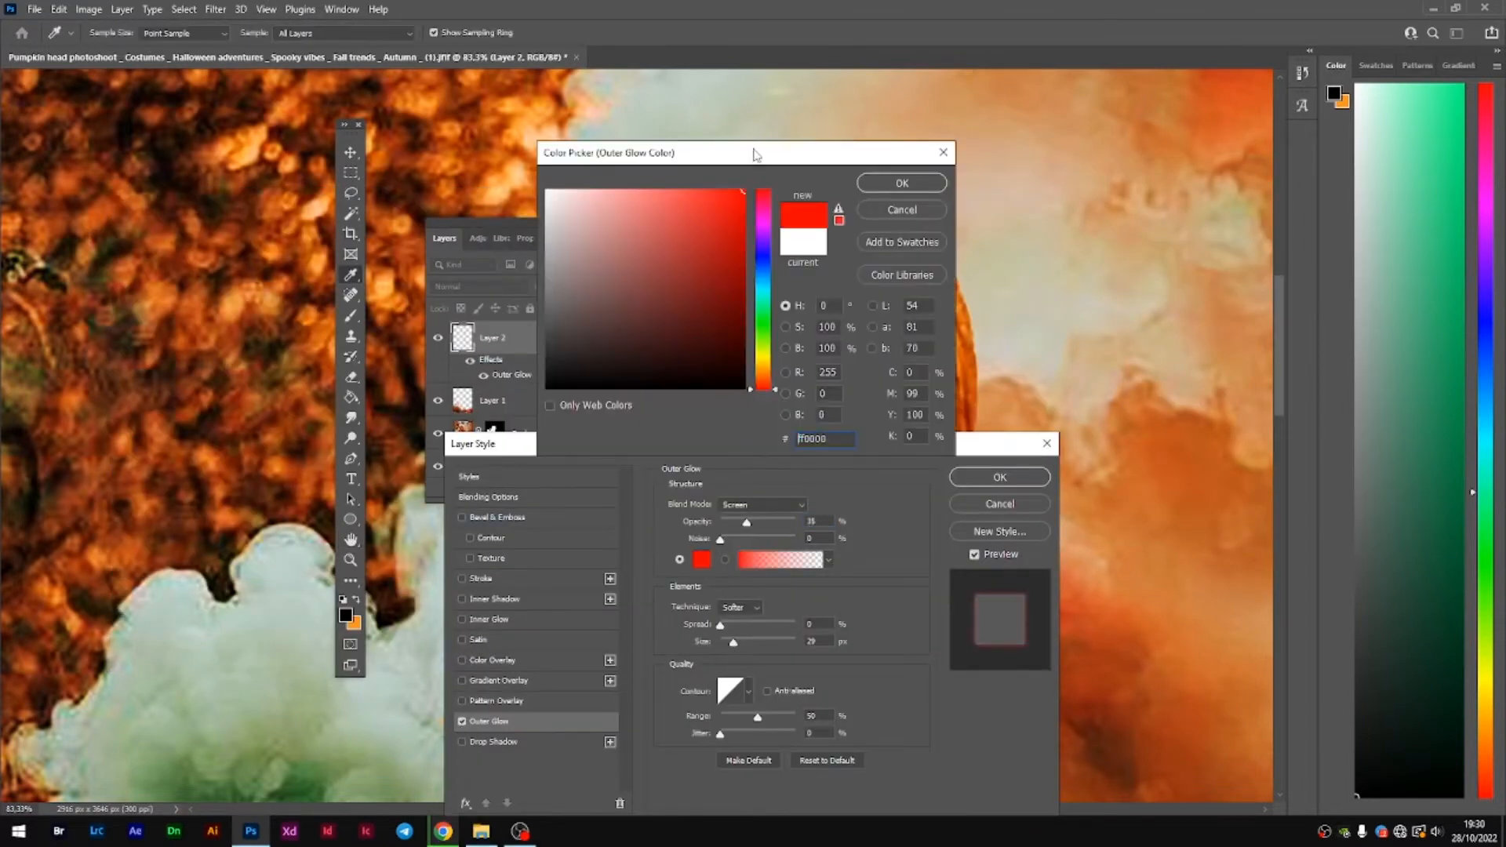
click(759, 380)
key(Return)
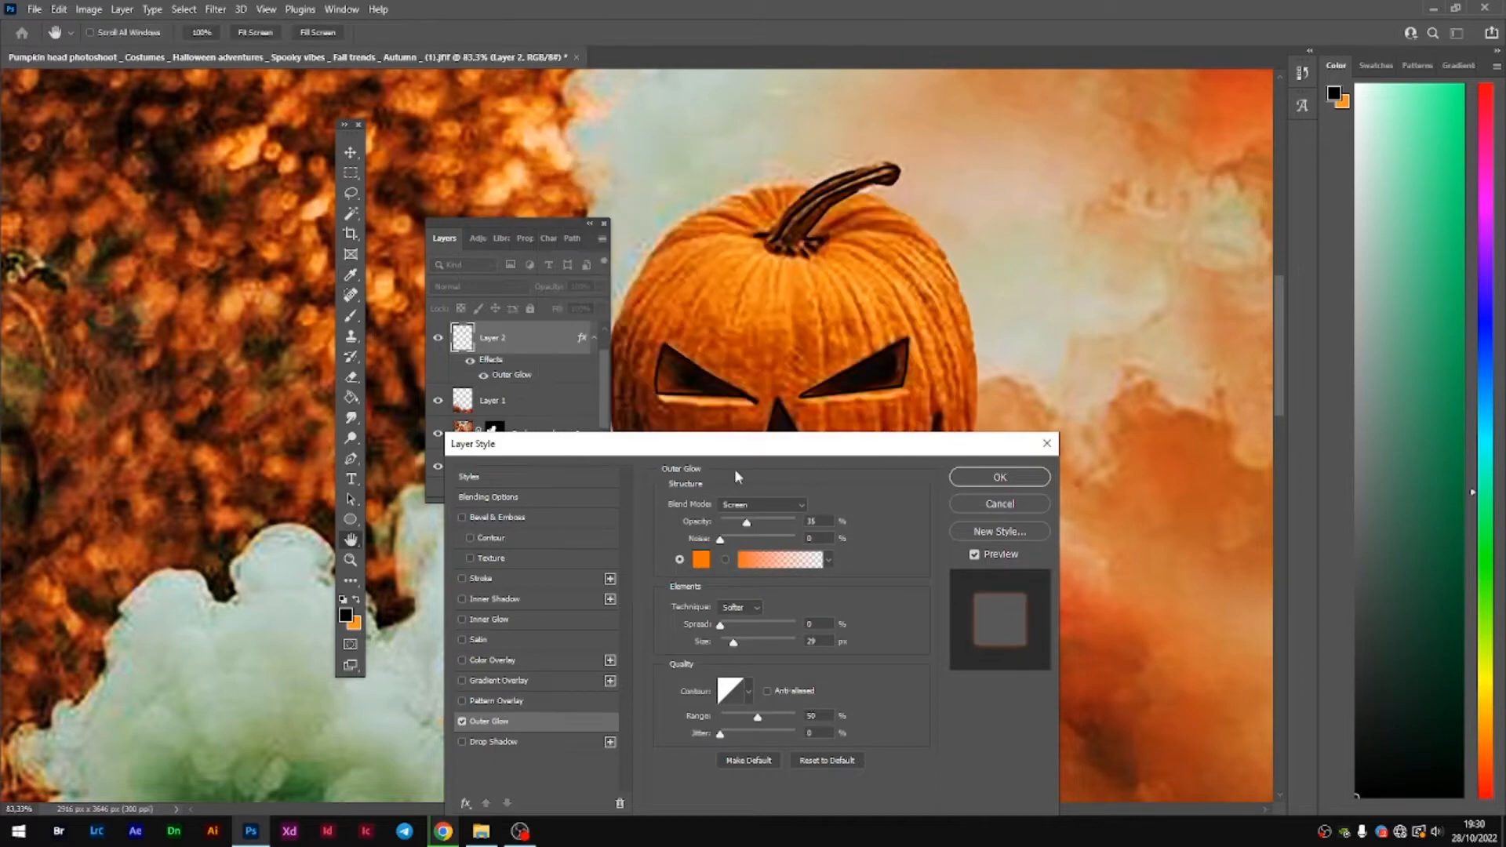
- Set the outer glow to Normal blend mode at 100% opacity, with 9% spread and a much larger size
drag(751, 519, 799, 522)
click(760, 504)
click(789, 447)
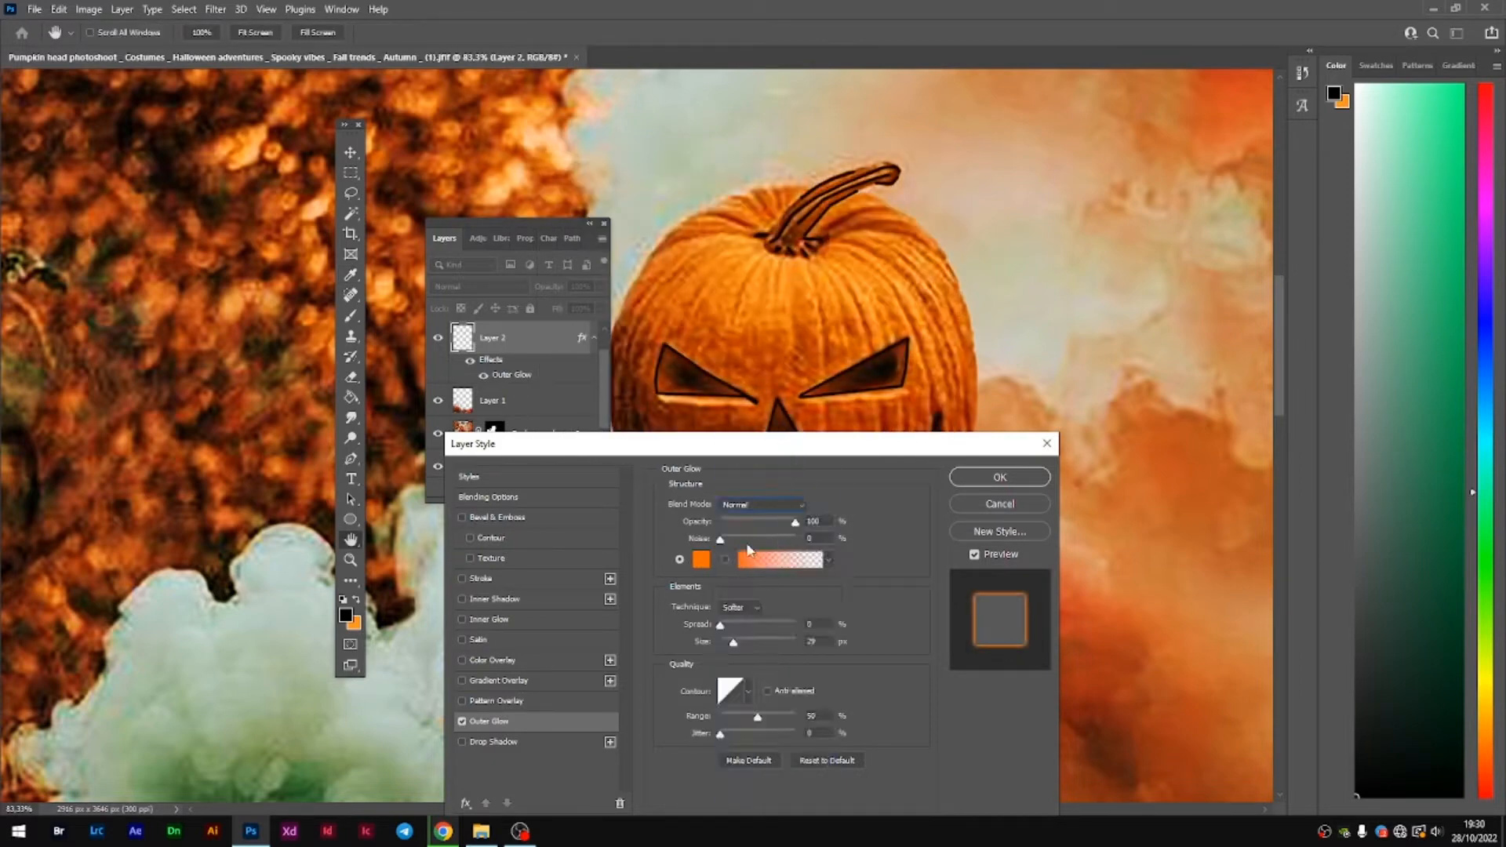
drag(722, 631, 733, 643)
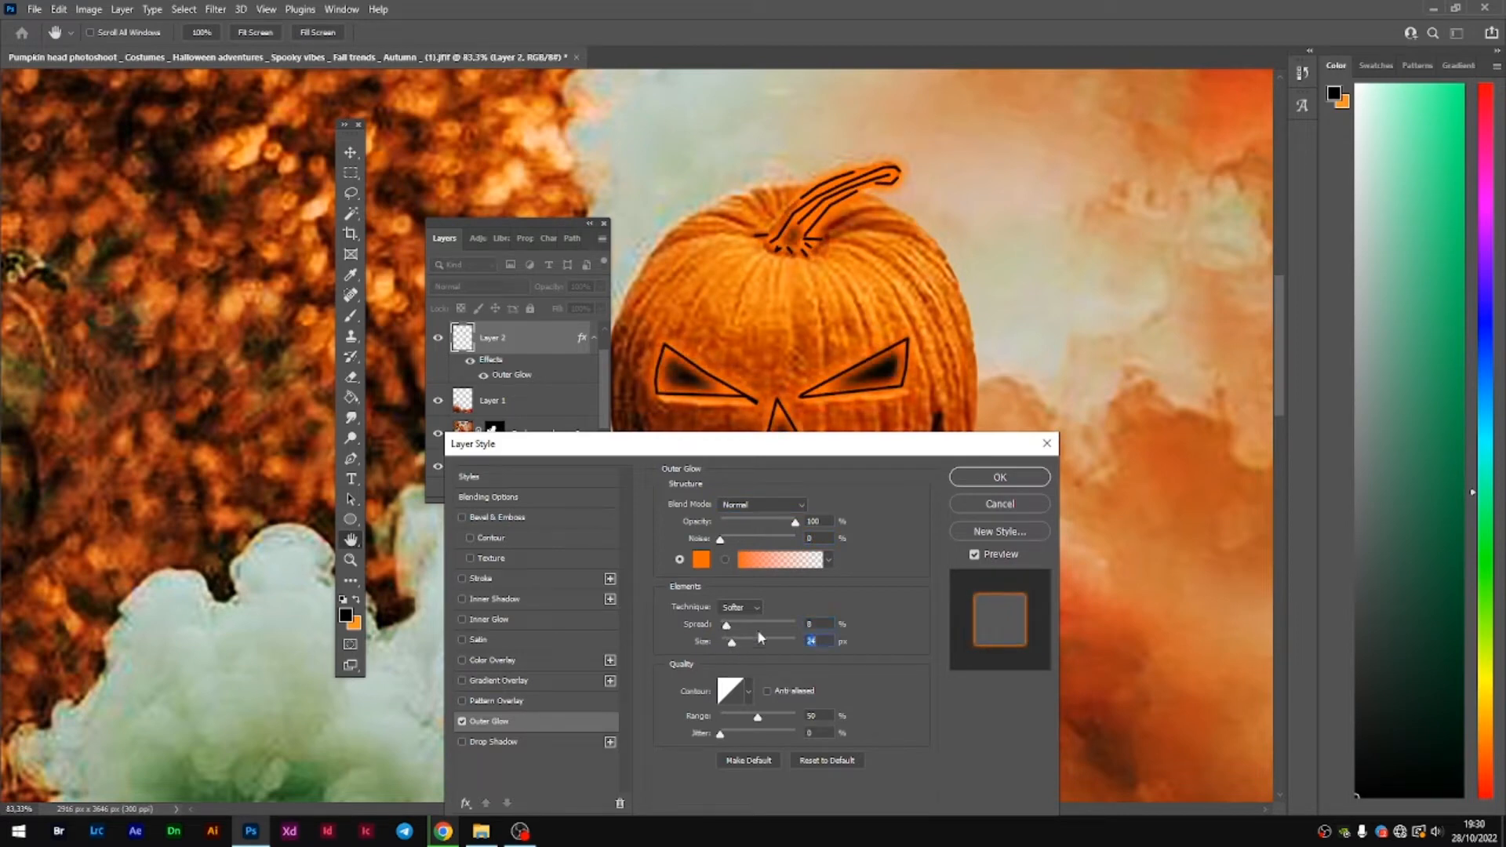
drag(882, 455, 902, 458)
mouse_move(755, 639)
mouse_down()
mouse_move(789, 645)
mouse_move(746, 630)
mouse_up()
- Try the Darken, Soft Light, Exclusion and Subtract blend modes on the outer glow of the outlines
click(805, 507)
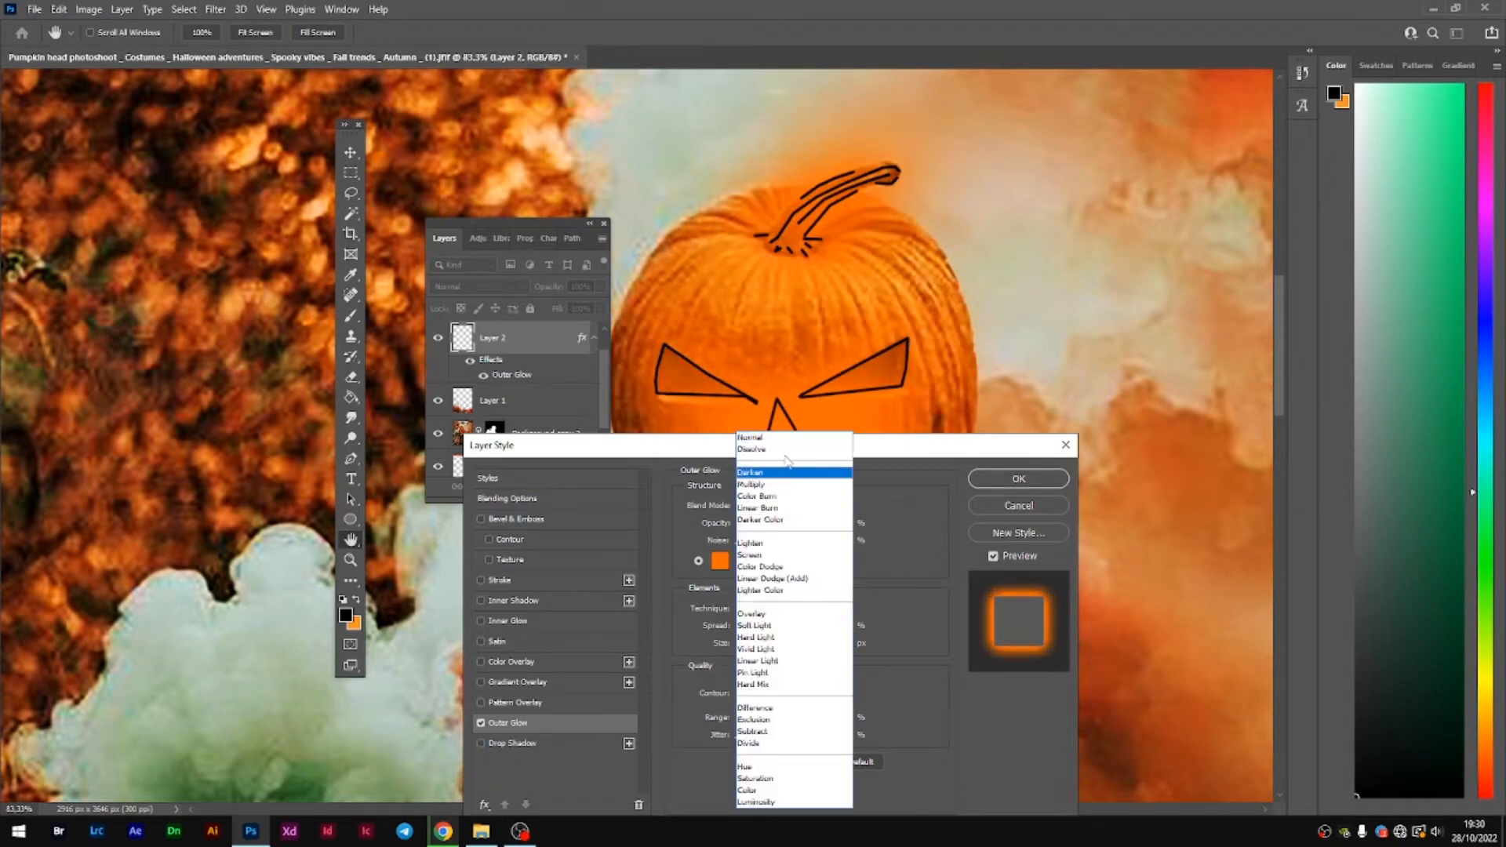
click(778, 479)
click(779, 508)
click(780, 471)
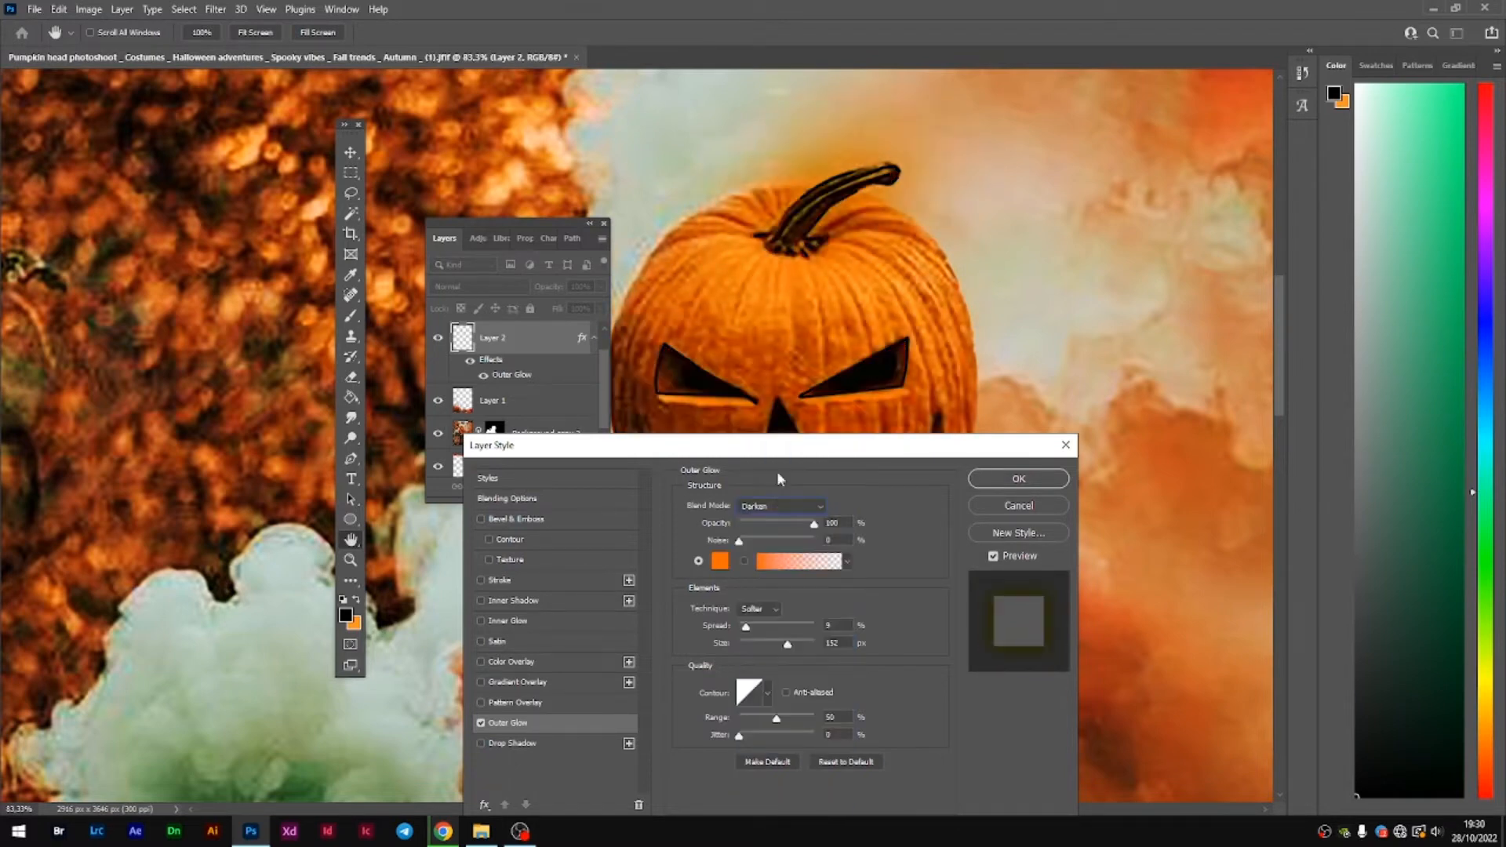
click(807, 511)
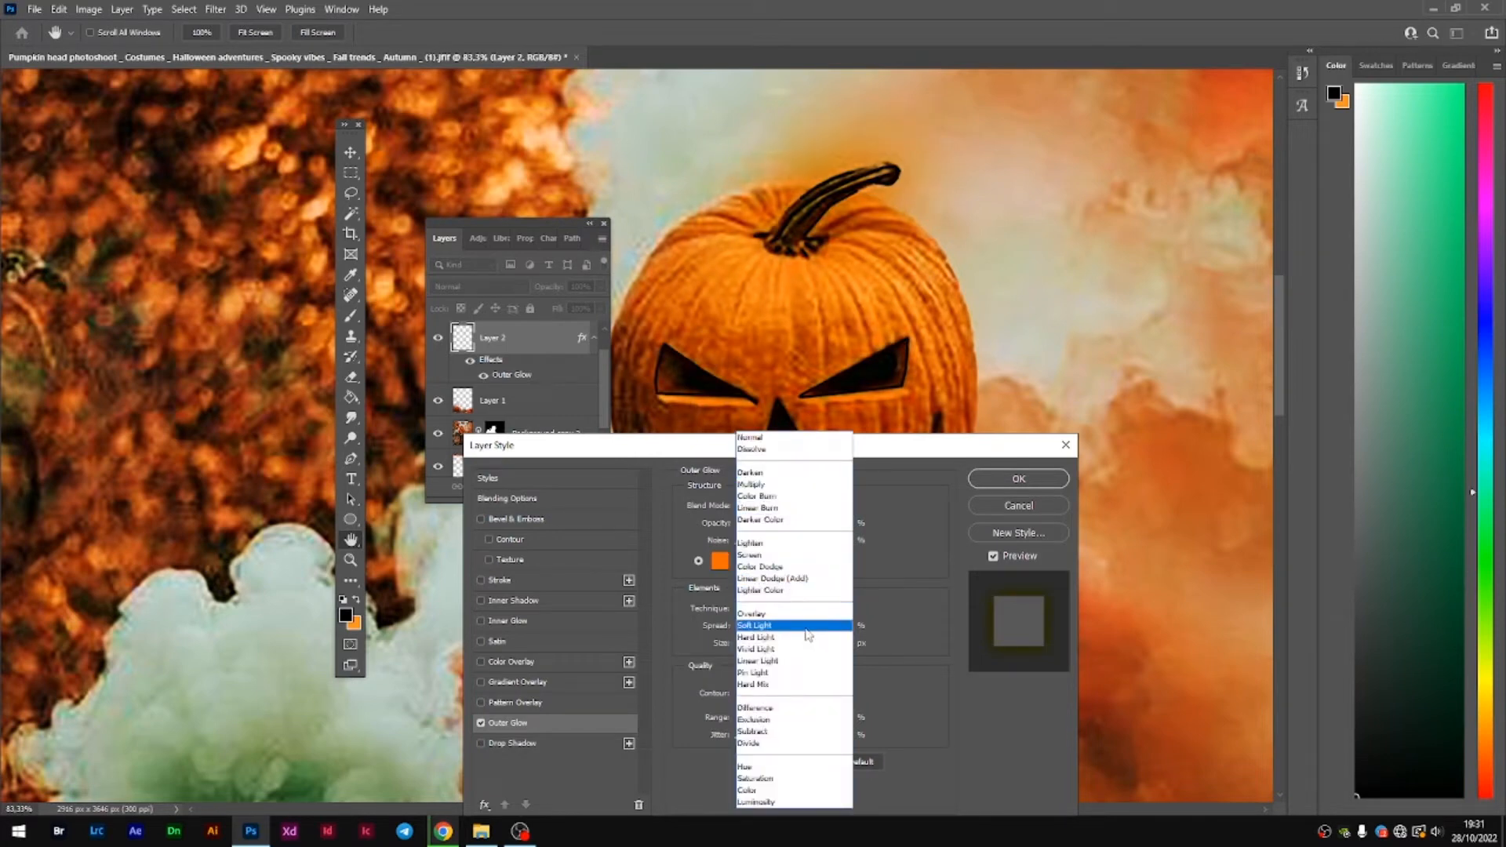
click(807, 629)
click(821, 510)
click(803, 723)
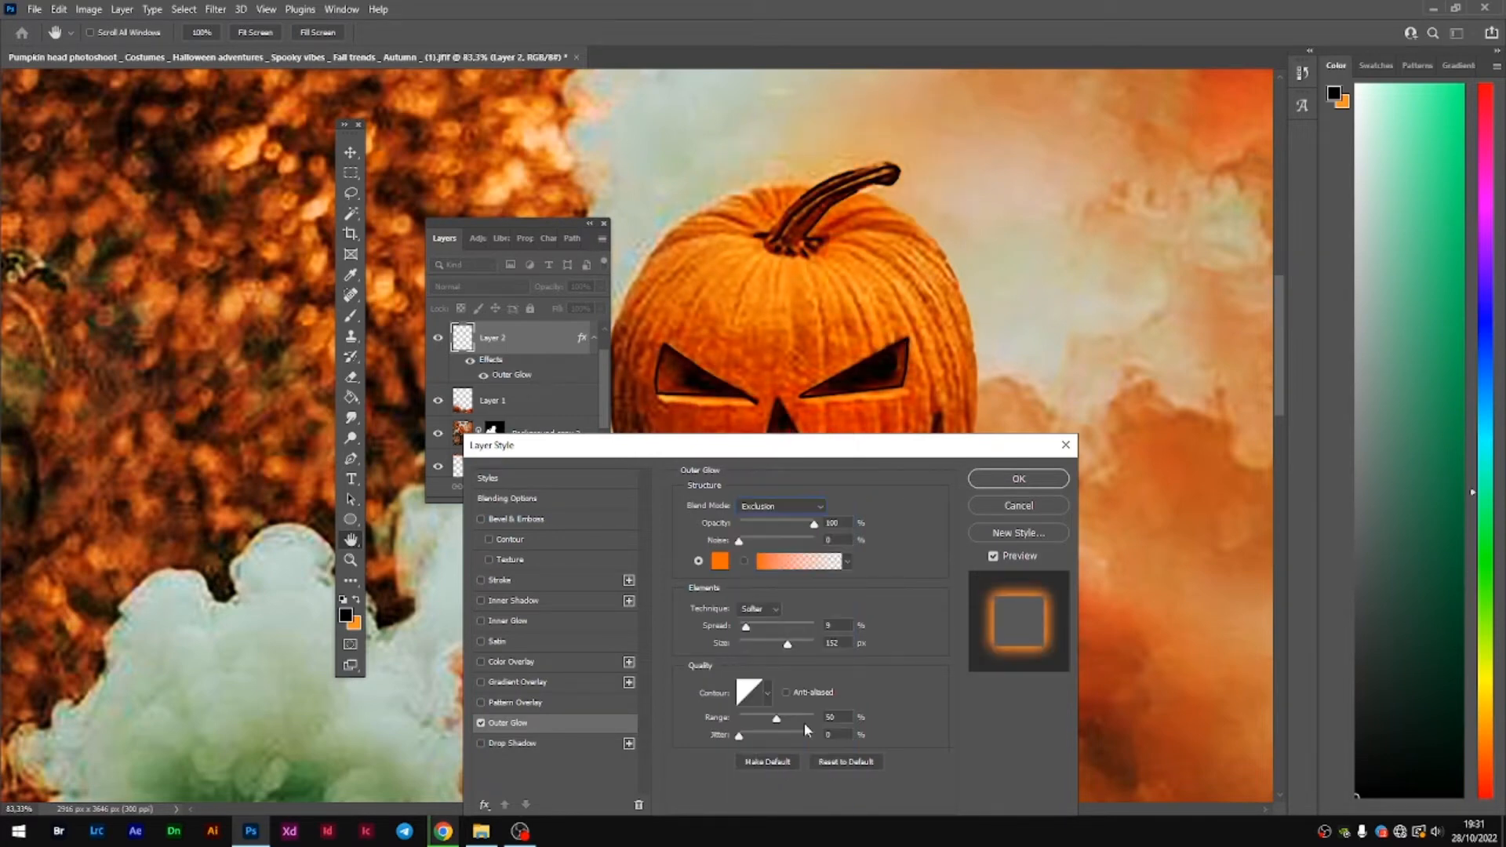
click(817, 509)
click(808, 737)
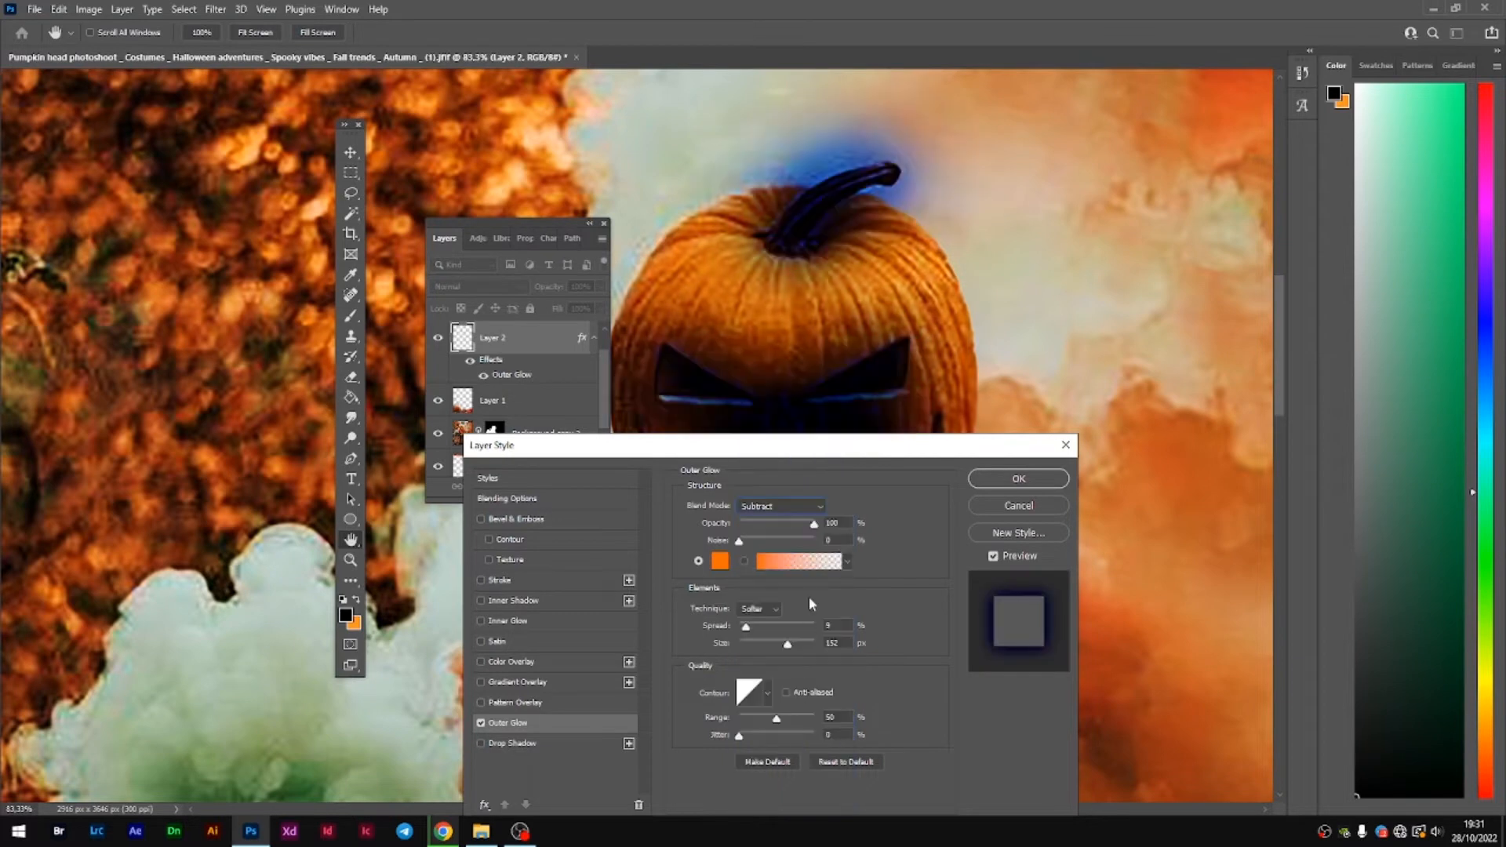
- Uncover the pumpkin's face, try the Saturation blend mode for the outer glow, and set it back to Normal
drag(912, 447, 524, 259)
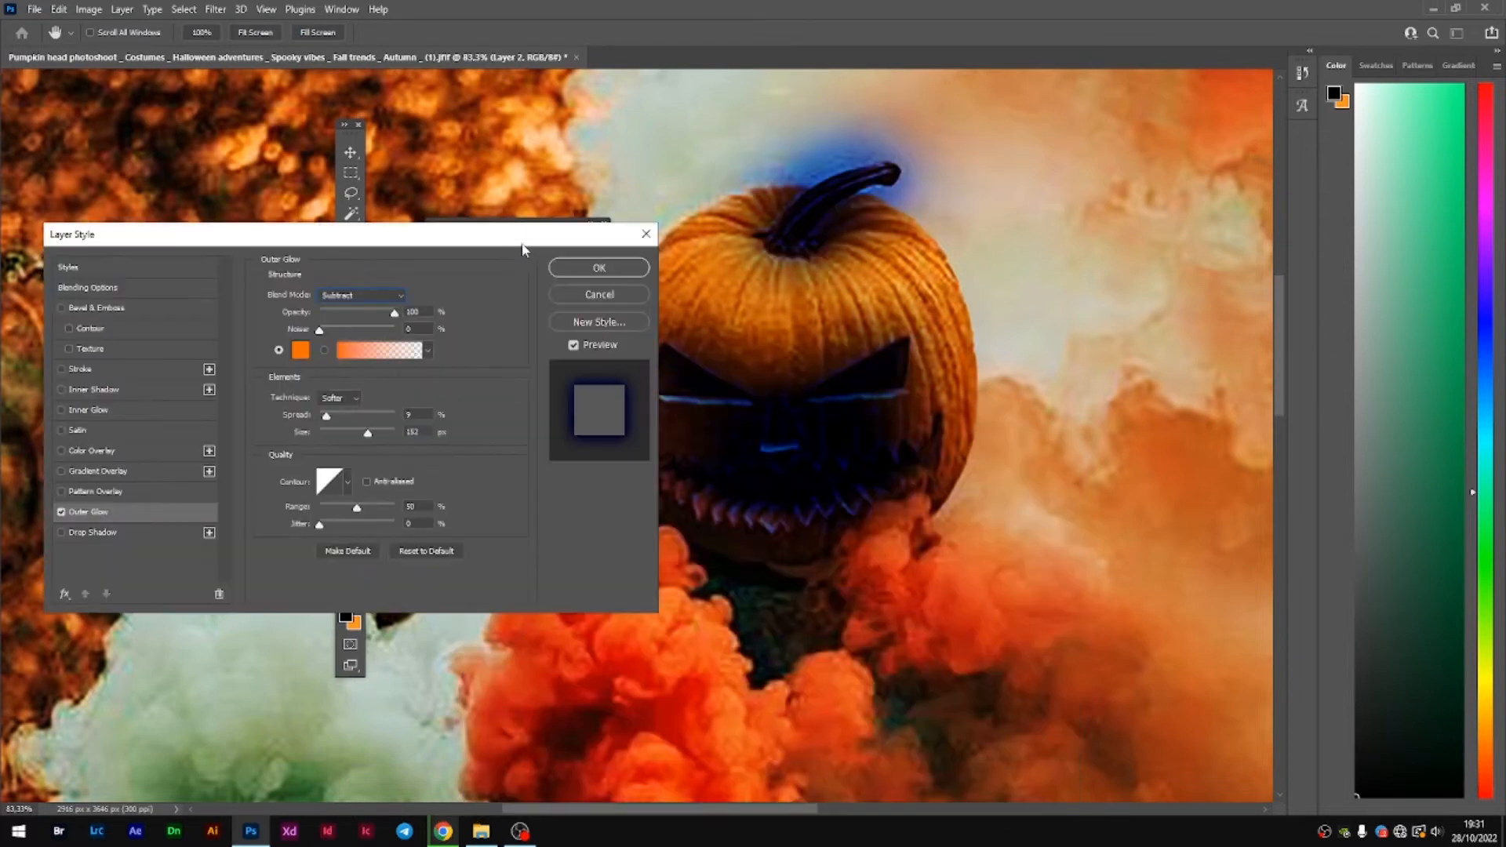
click(362, 295)
click(365, 551)
click(362, 295)
click(361, 654)
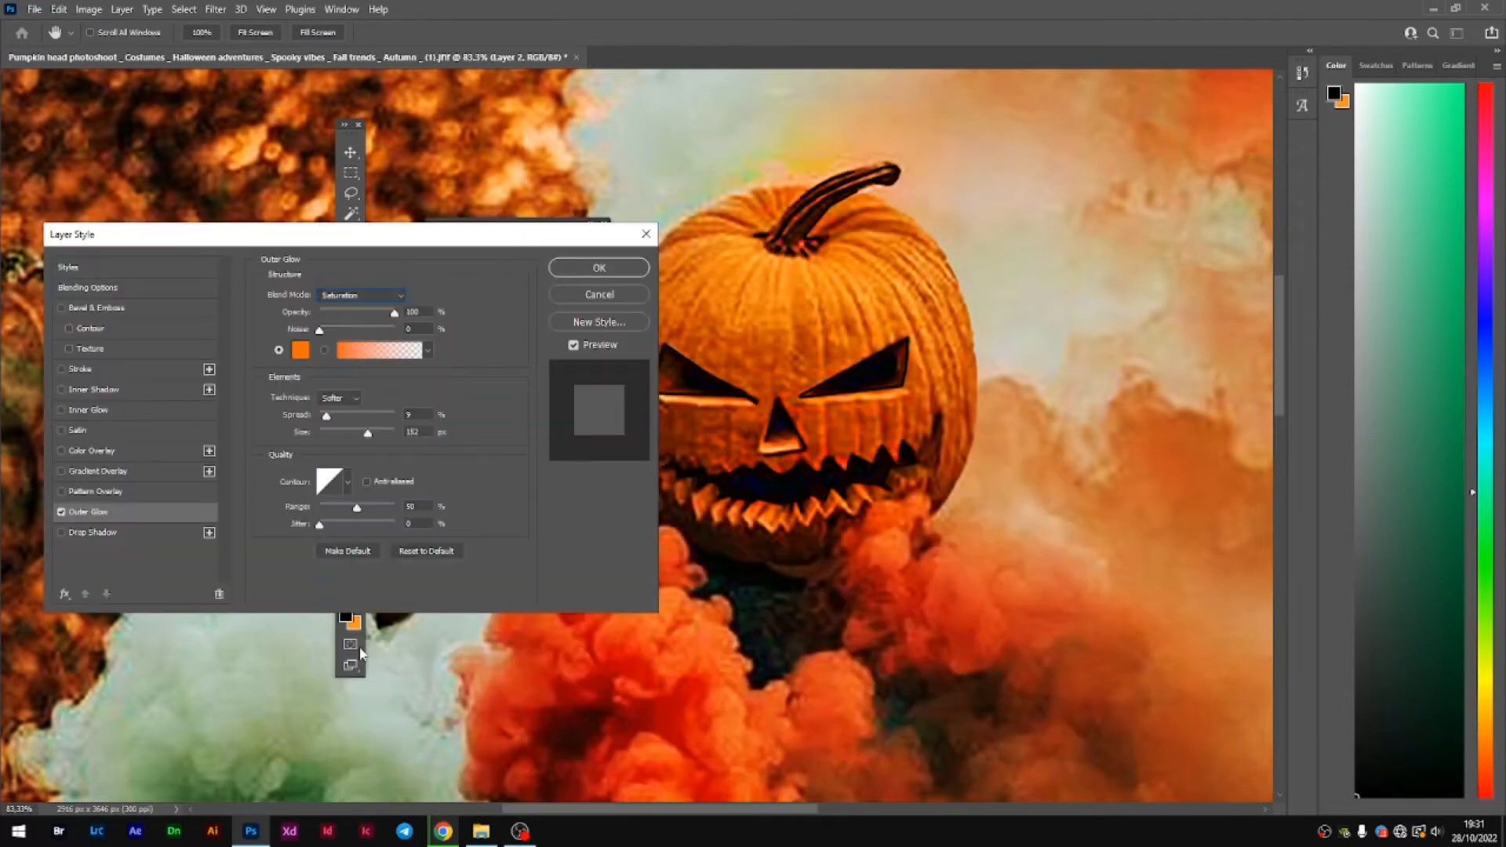
click(361, 295)
click(394, 313)
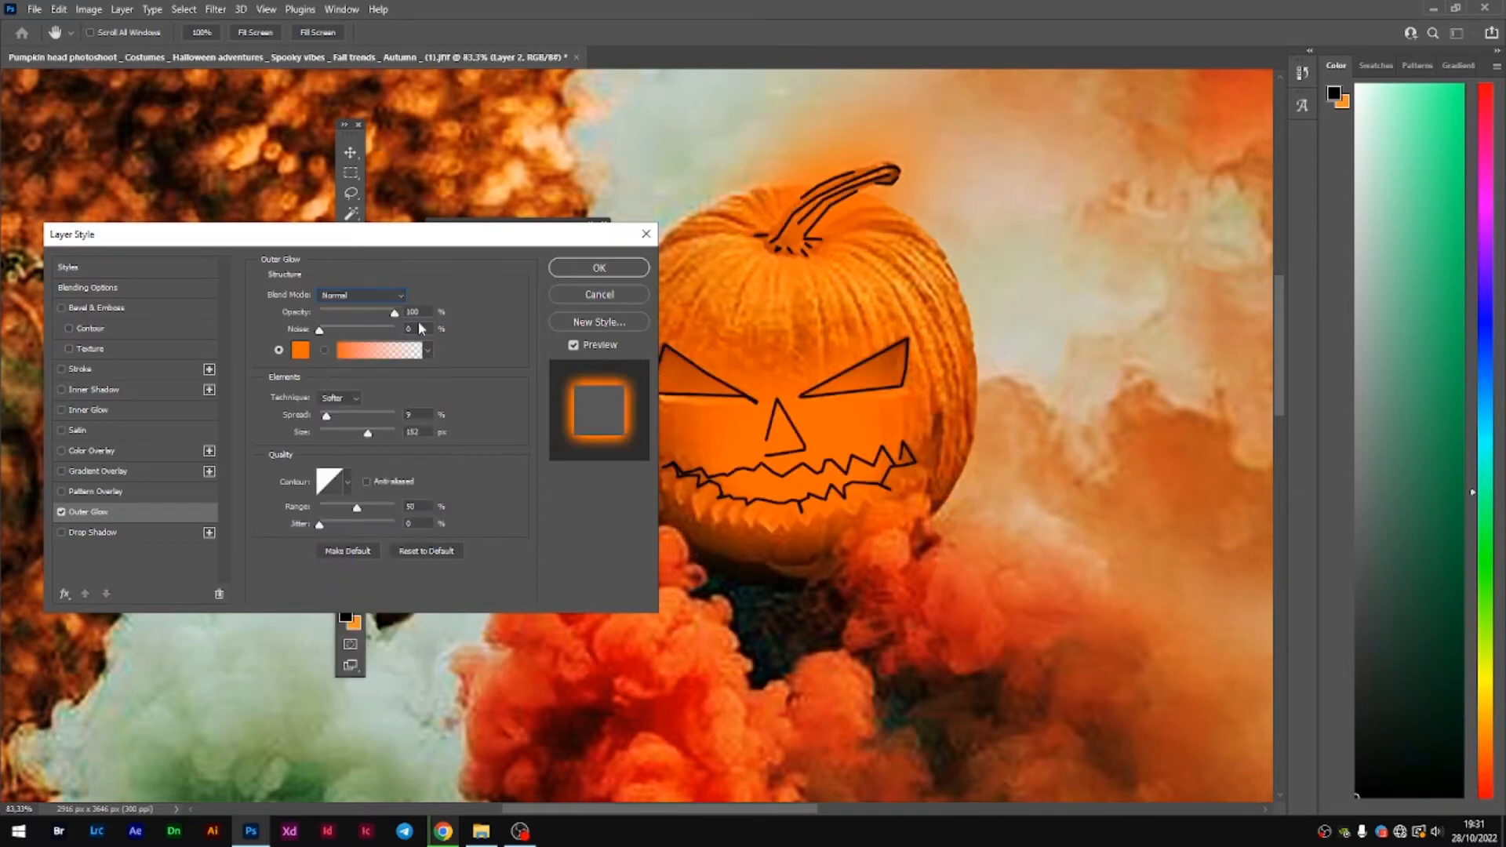
- Add a Color Overlay effect to the Layer 2 outlines and apply the layer style
click(72, 491)
click(62, 492)
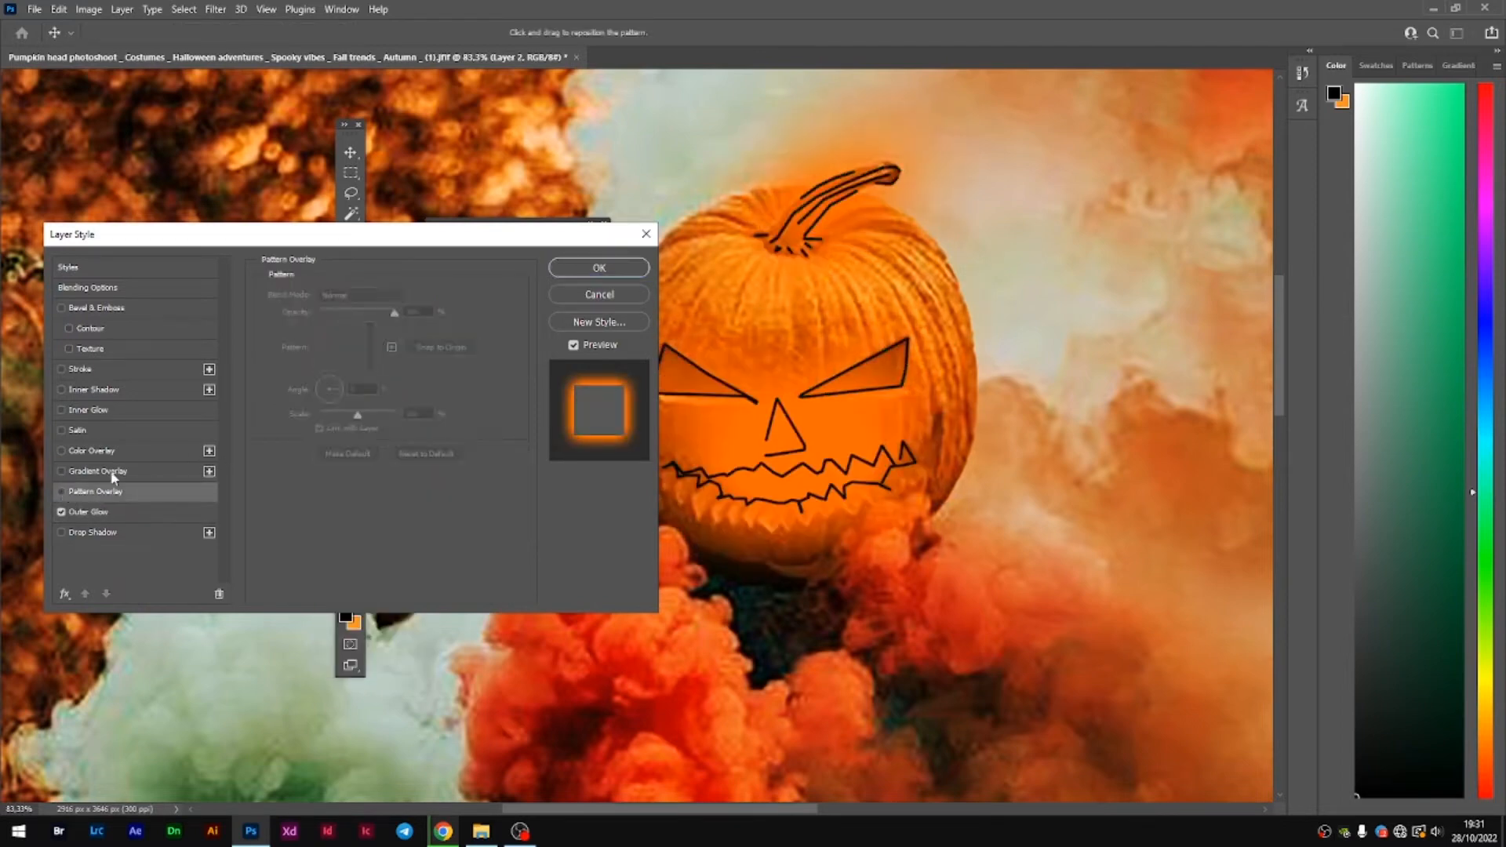
click(111, 453)
click(578, 274)
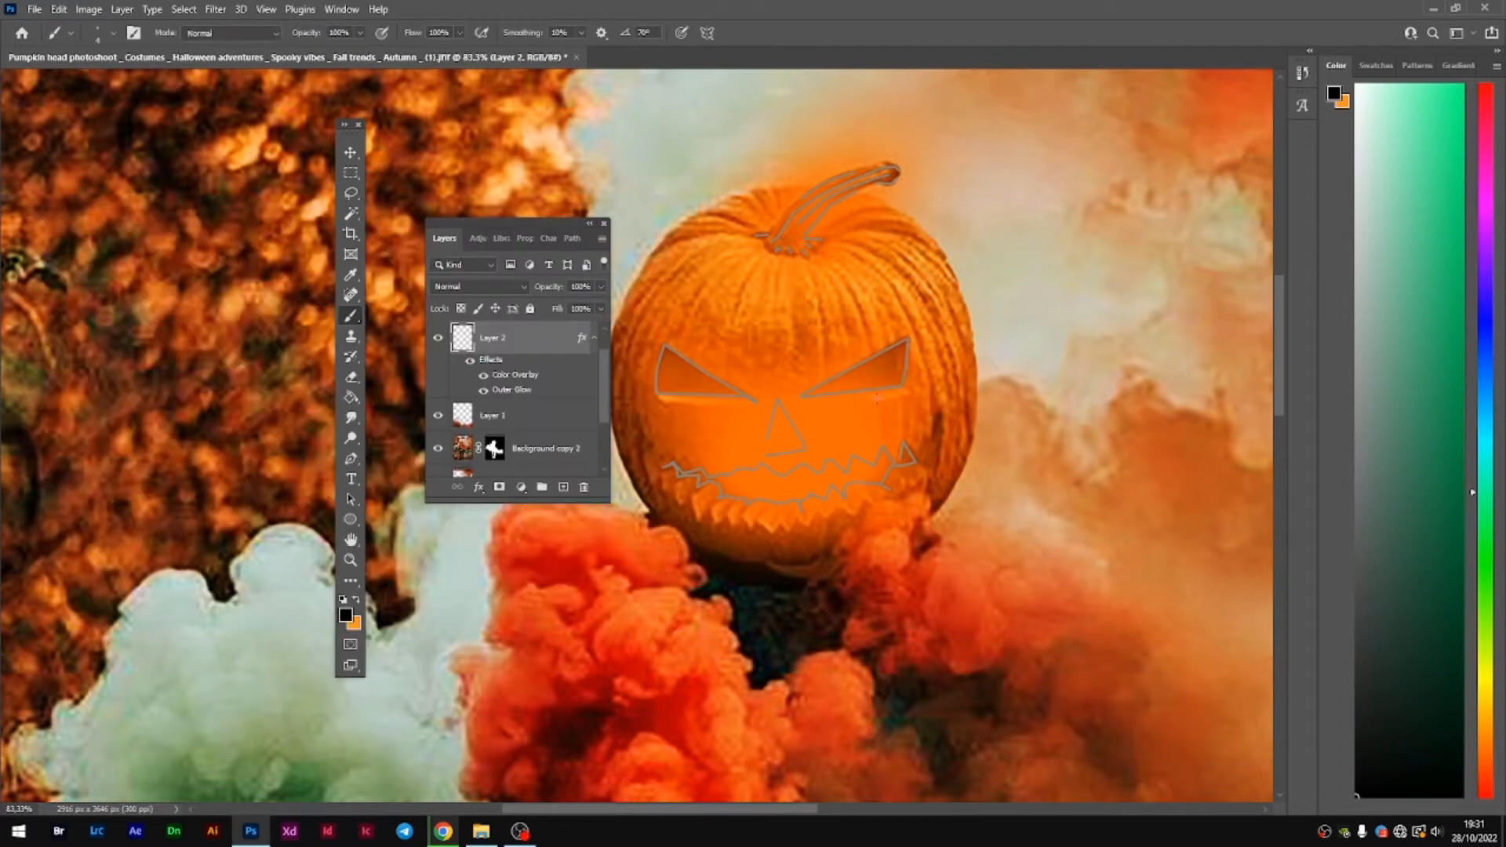
- Hide Layer 2, place a duplicate of Background copy 2 directly above it, and show Layer 2 again
click(437, 337)
click(437, 337)
click(438, 337)
click(534, 459)
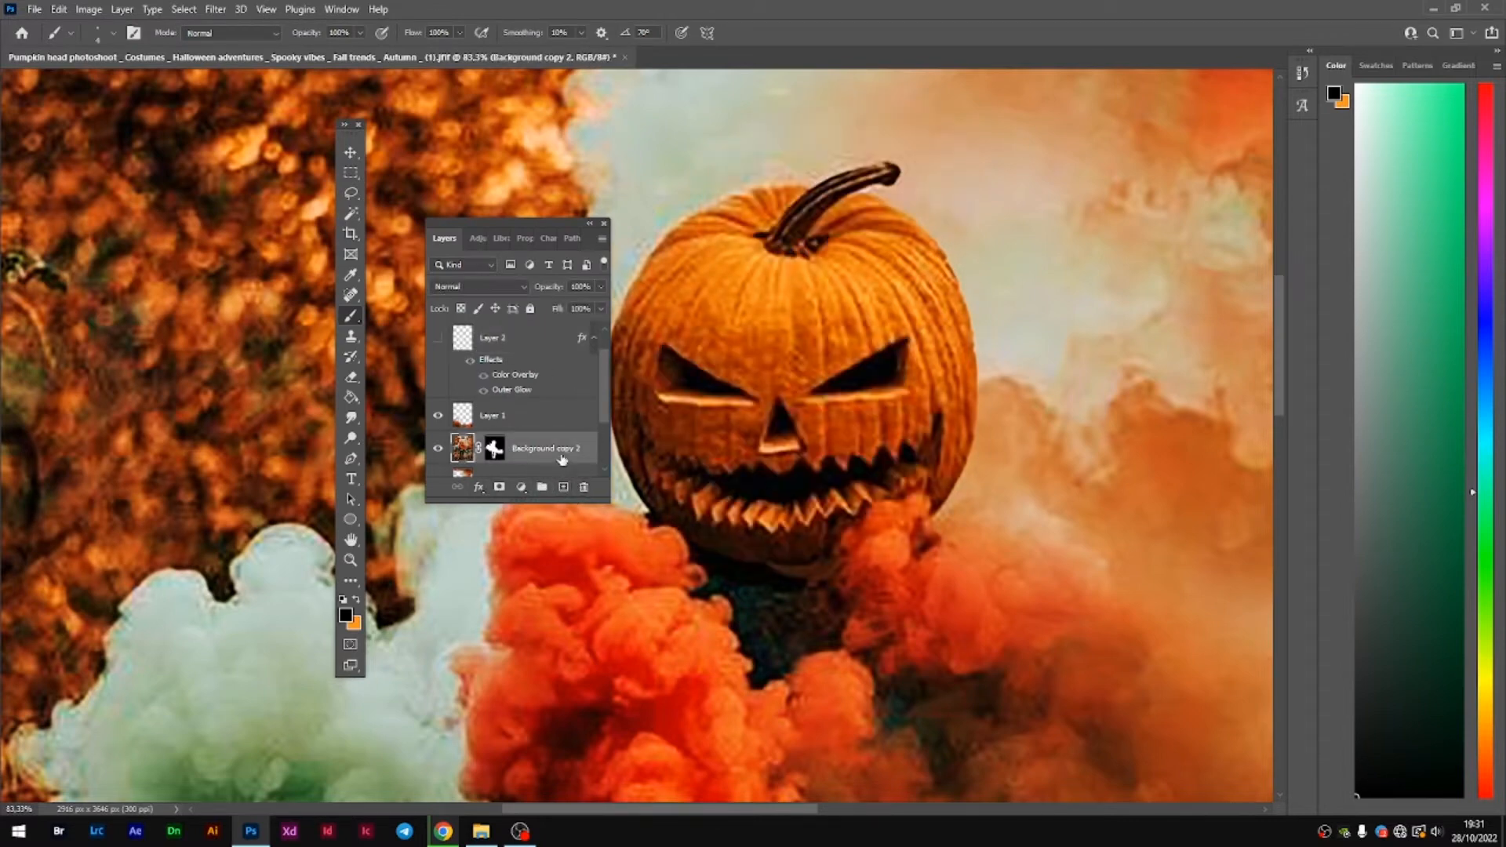
drag(561, 460, 529, 332)
click(438, 371)
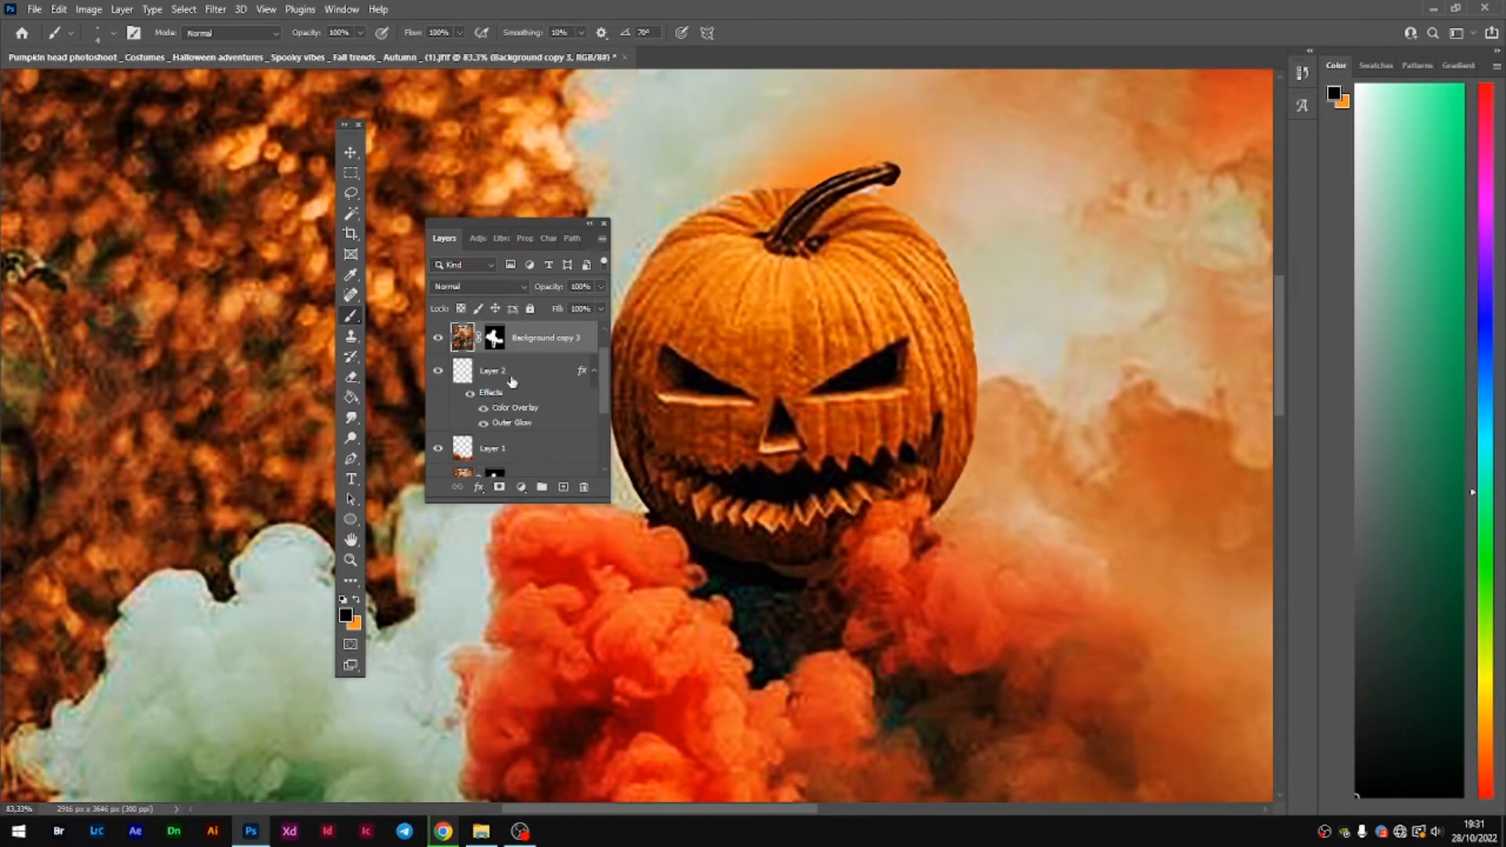
- Try erasing the middle of the pumpkin's face on Background copy 3 with a large soft eraser
click(351, 379)
right_click(817, 364)
drag(892, 388, 927, 387)
mouse_move(765, 400)
mouse_down()
mouse_move(789, 376)
mouse_move(819, 503)
mouse_up()
key(ctrl+z)
- Try erasing above the pumpkin's right-hand eye on Background copy 3 with a small, harder eraser
right_click(938, 492)
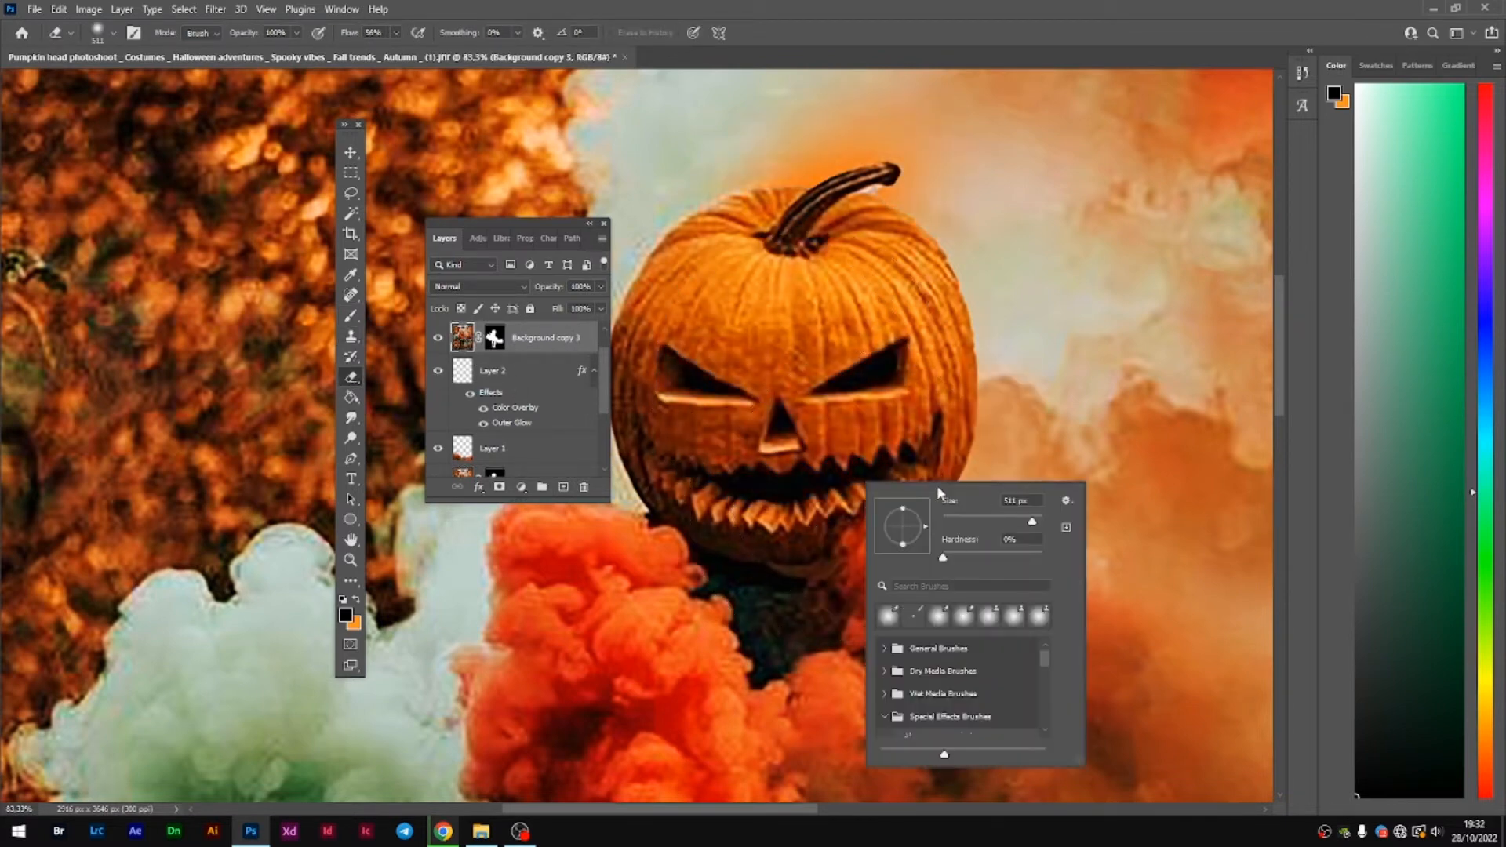
click(851, 346)
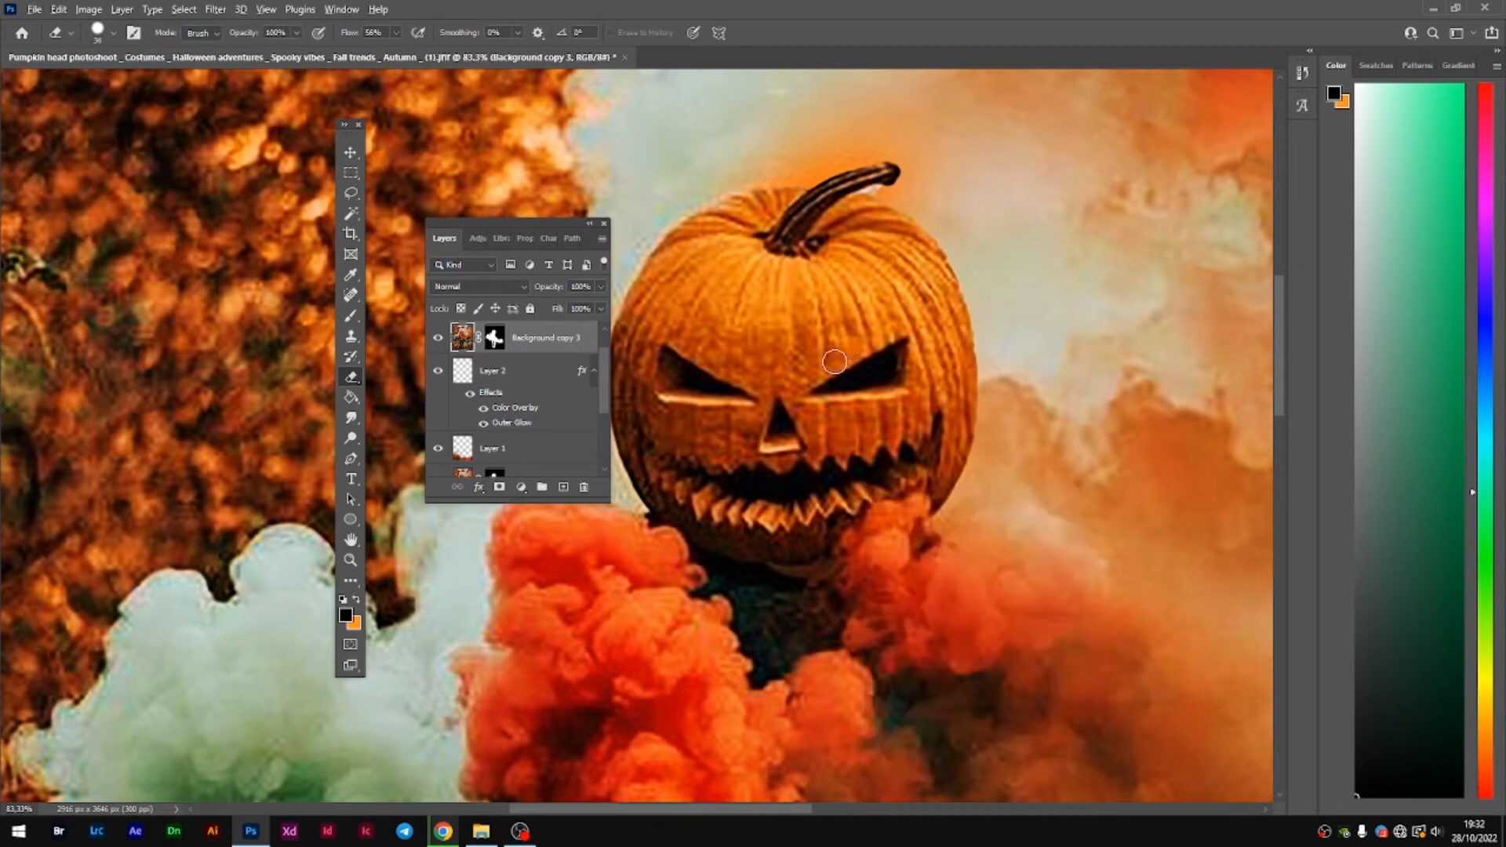
scroll(837, 363, up, 8)
drag(734, 397, 930, 256)
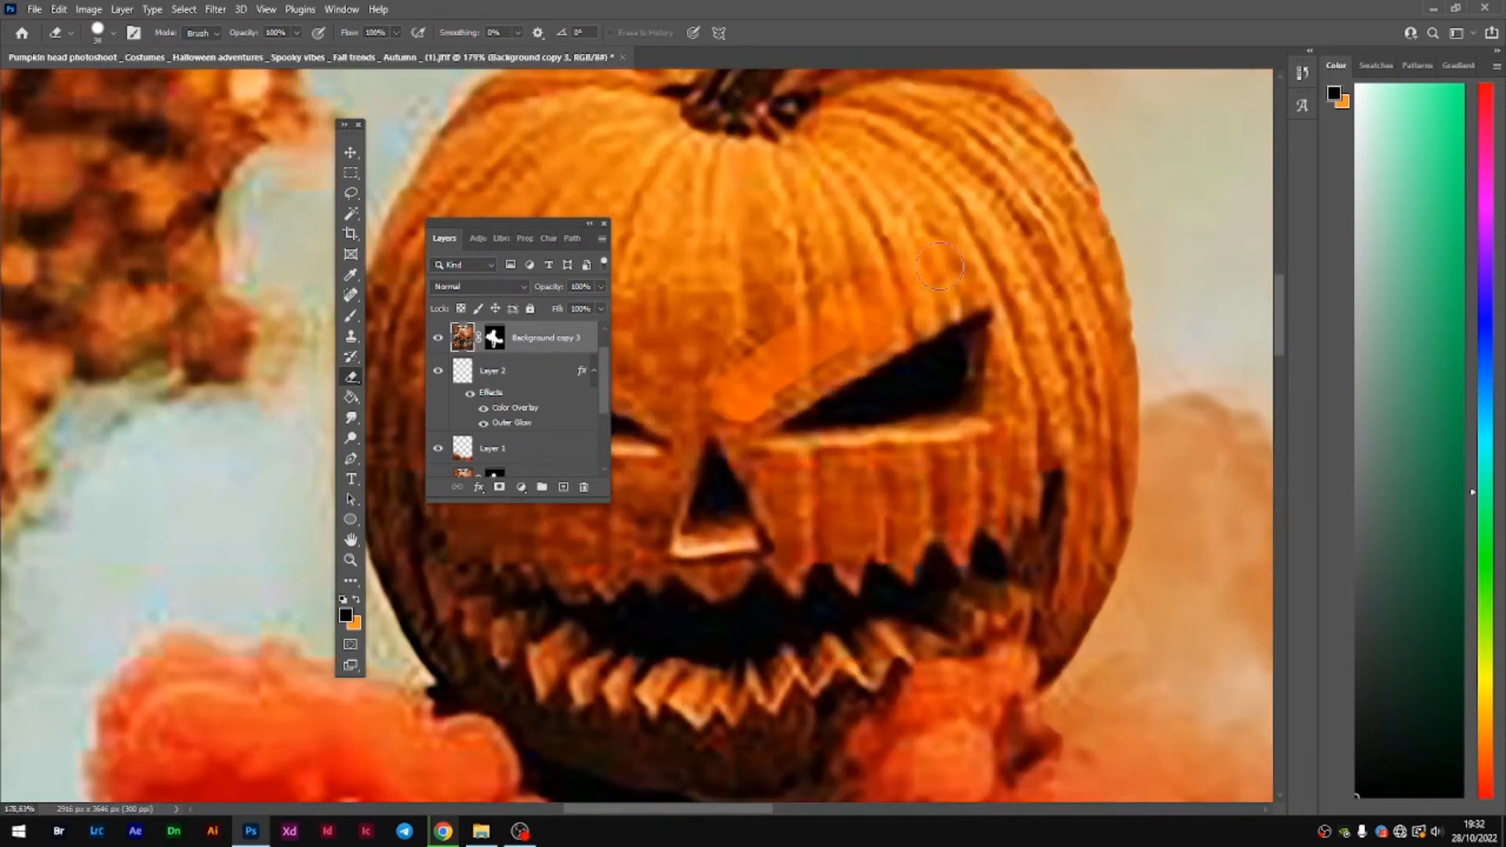
key(ctrl+z)
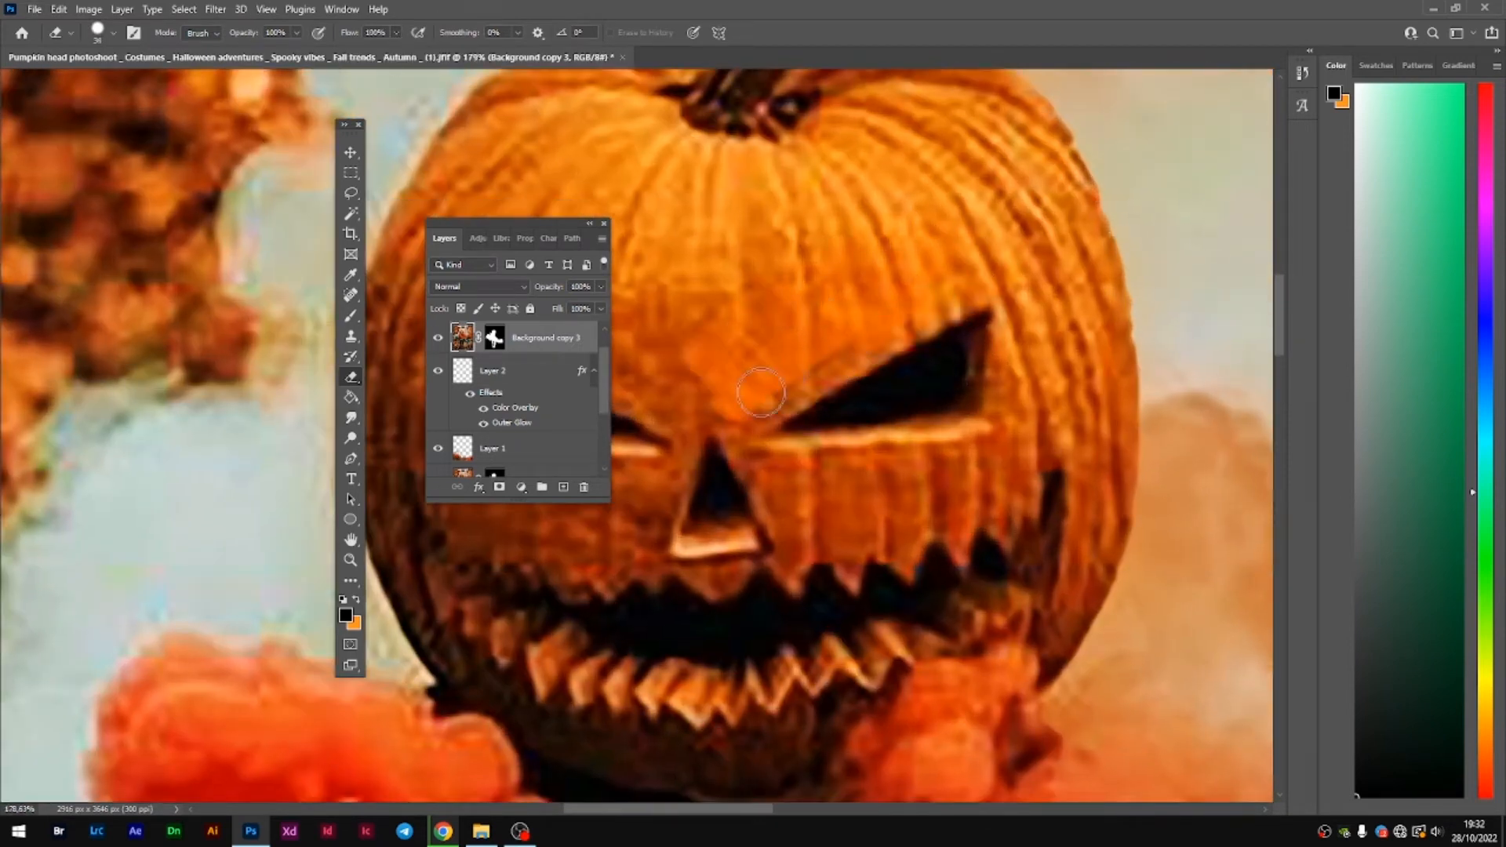
- Try erasing around the right-hand eye and cheek on Background copy 3 with a 50 px eraser, and undo the strokes
click(762, 393)
right_click(781, 386)
drag(872, 403, 879, 403)
click(756, 271)
drag(741, 399, 989, 255)
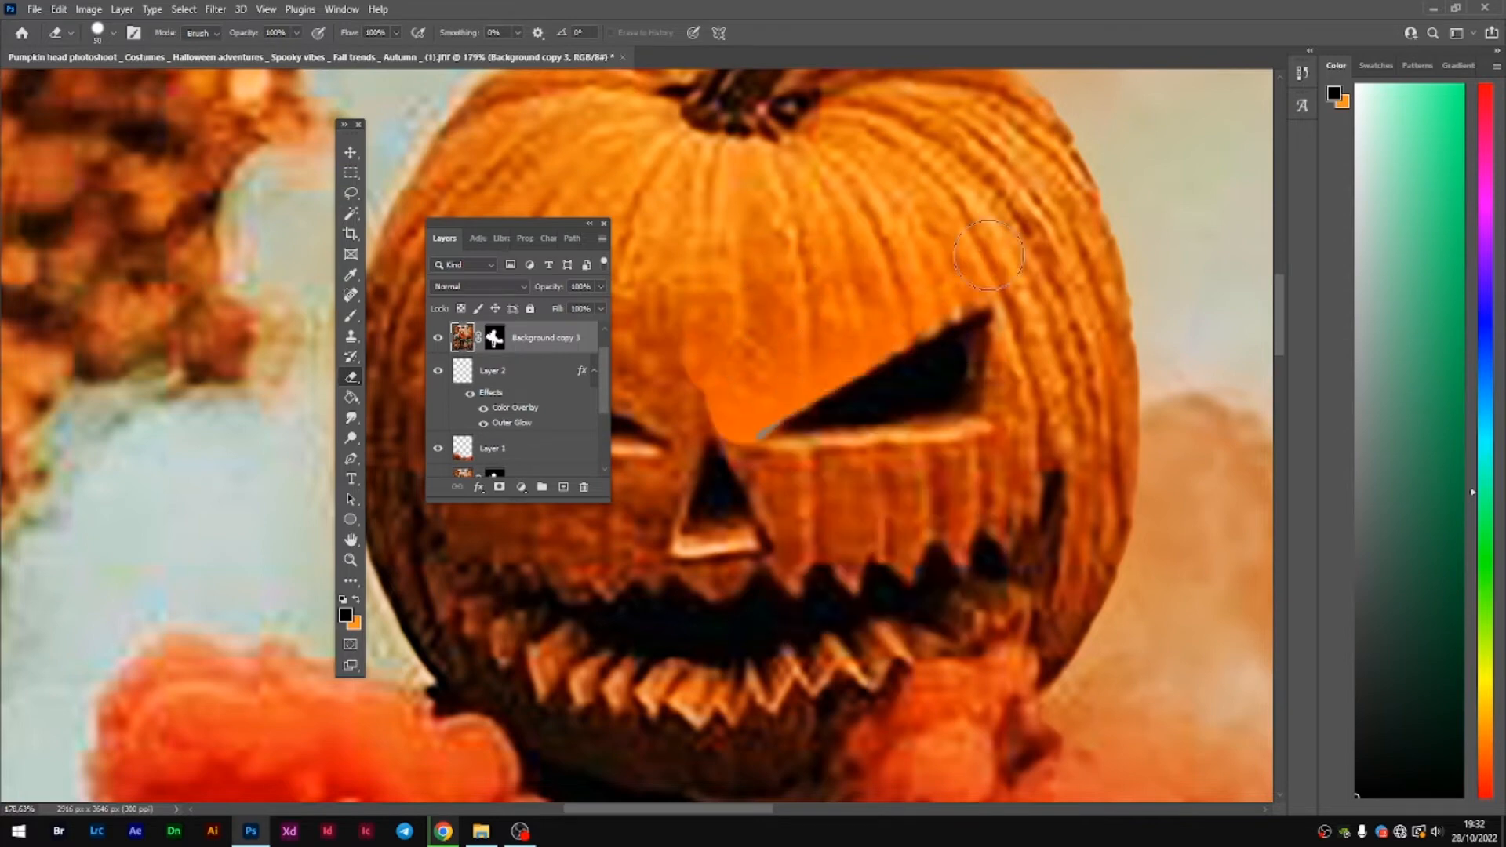
mouse_move(1023, 323)
mouse_down()
mouse_move(1033, 511)
mouse_move(827, 480)
mouse_up()
scroll(930, 455, down, 9)
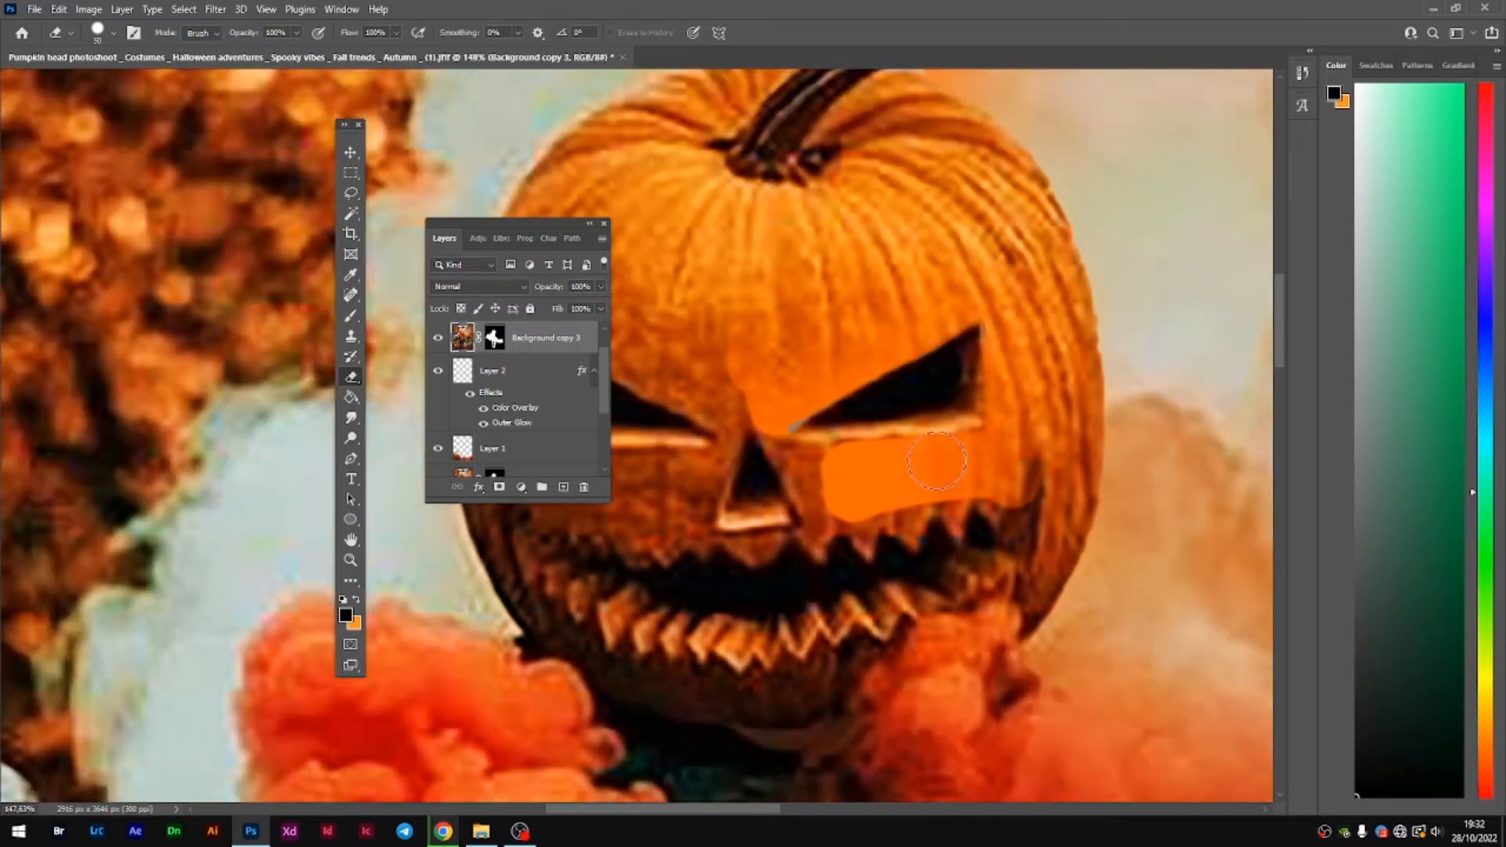
mouse_move(966, 493)
mouse_down()
mouse_move(919, 564)
mouse_move(784, 562)
mouse_move(846, 502)
mouse_move(758, 468)
mouse_move(794, 414)
mouse_up()
key(ctrl+z)
key(ctrl+z)
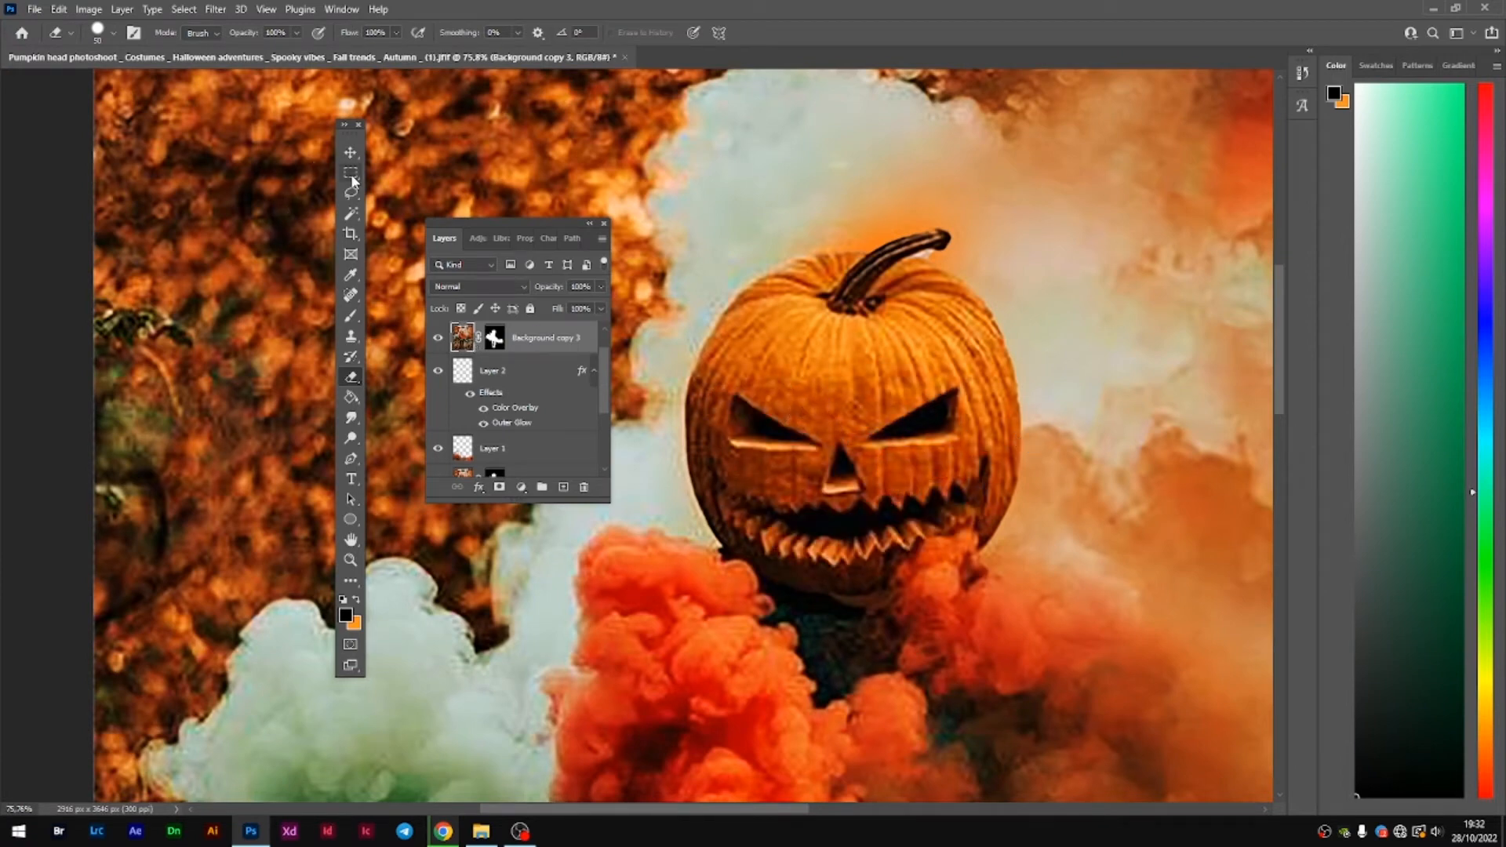
- Hide Background copy 3 and make Layer 2 with the outlines the active layer
click(438, 337)
click(438, 338)
click(437, 337)
click(502, 373)
- Try to fit a rectangular selection around the pumpkin tightly to the outlines on Layer 2
key(m)
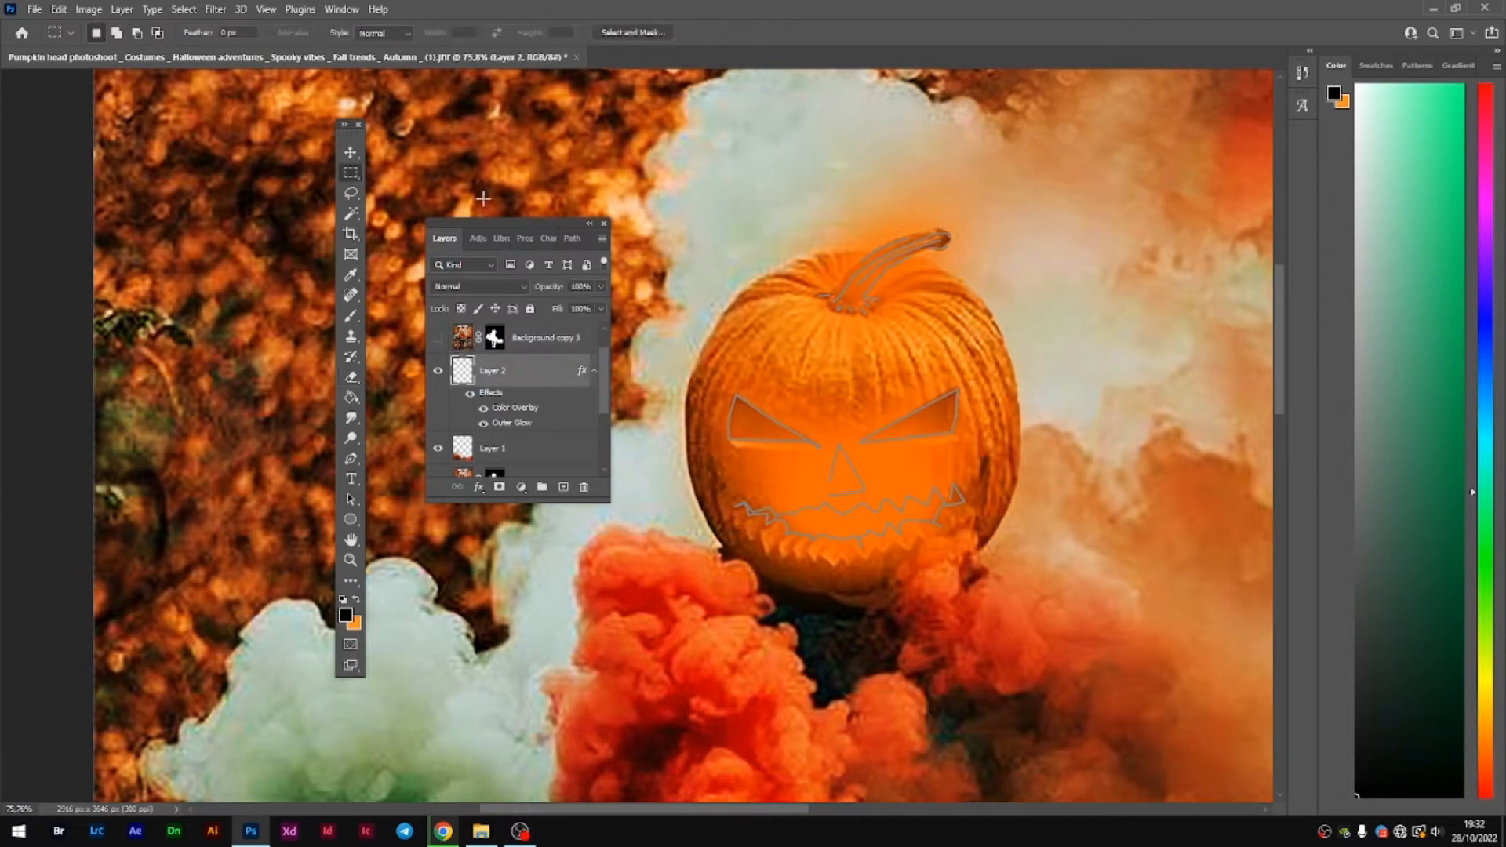
drag(1060, 575, 1064, 589)
key(v)
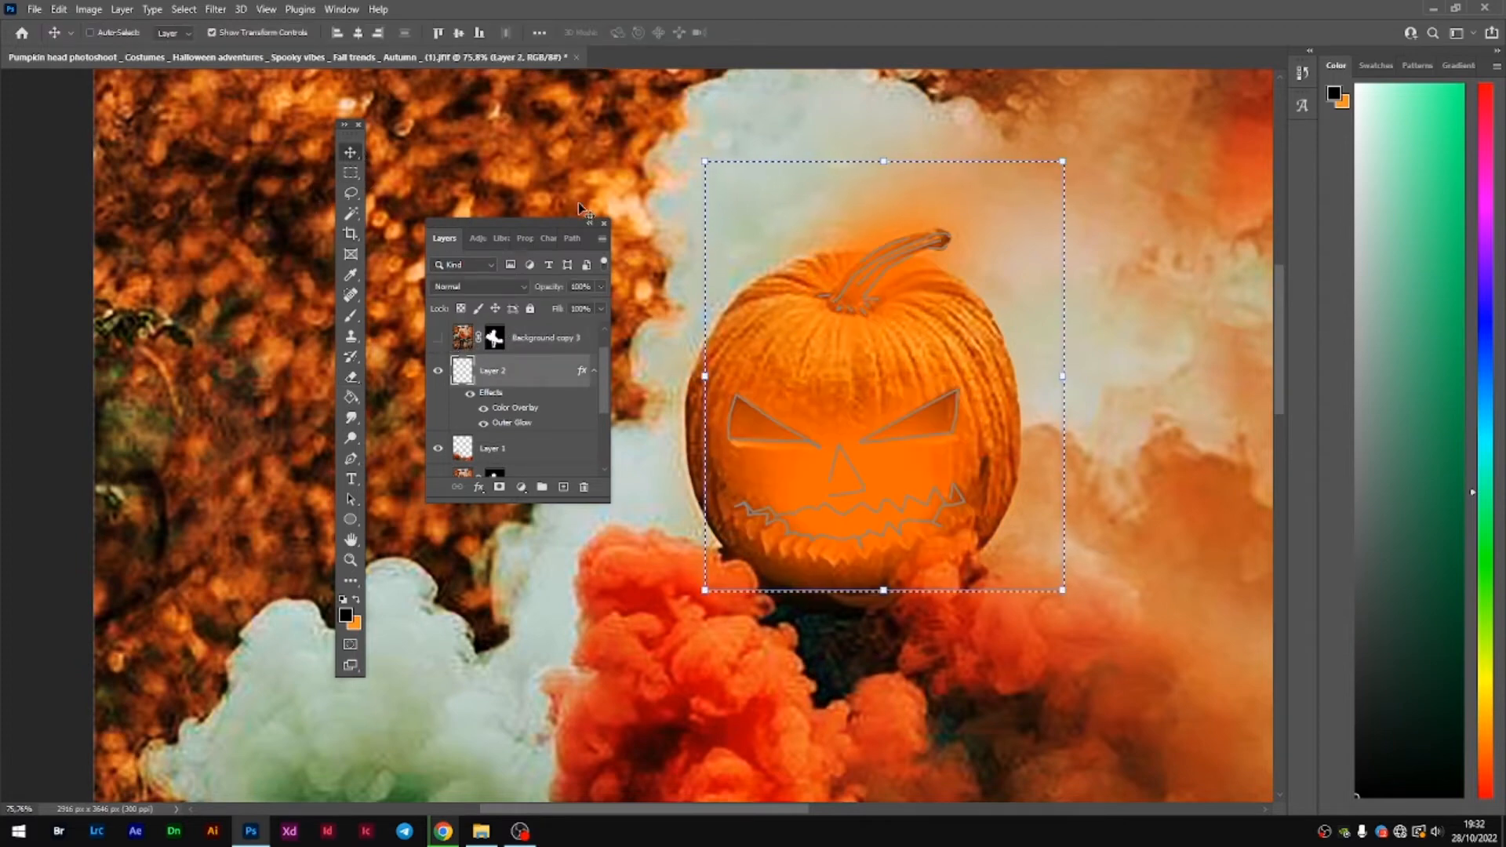
key(Up)
key(Down)
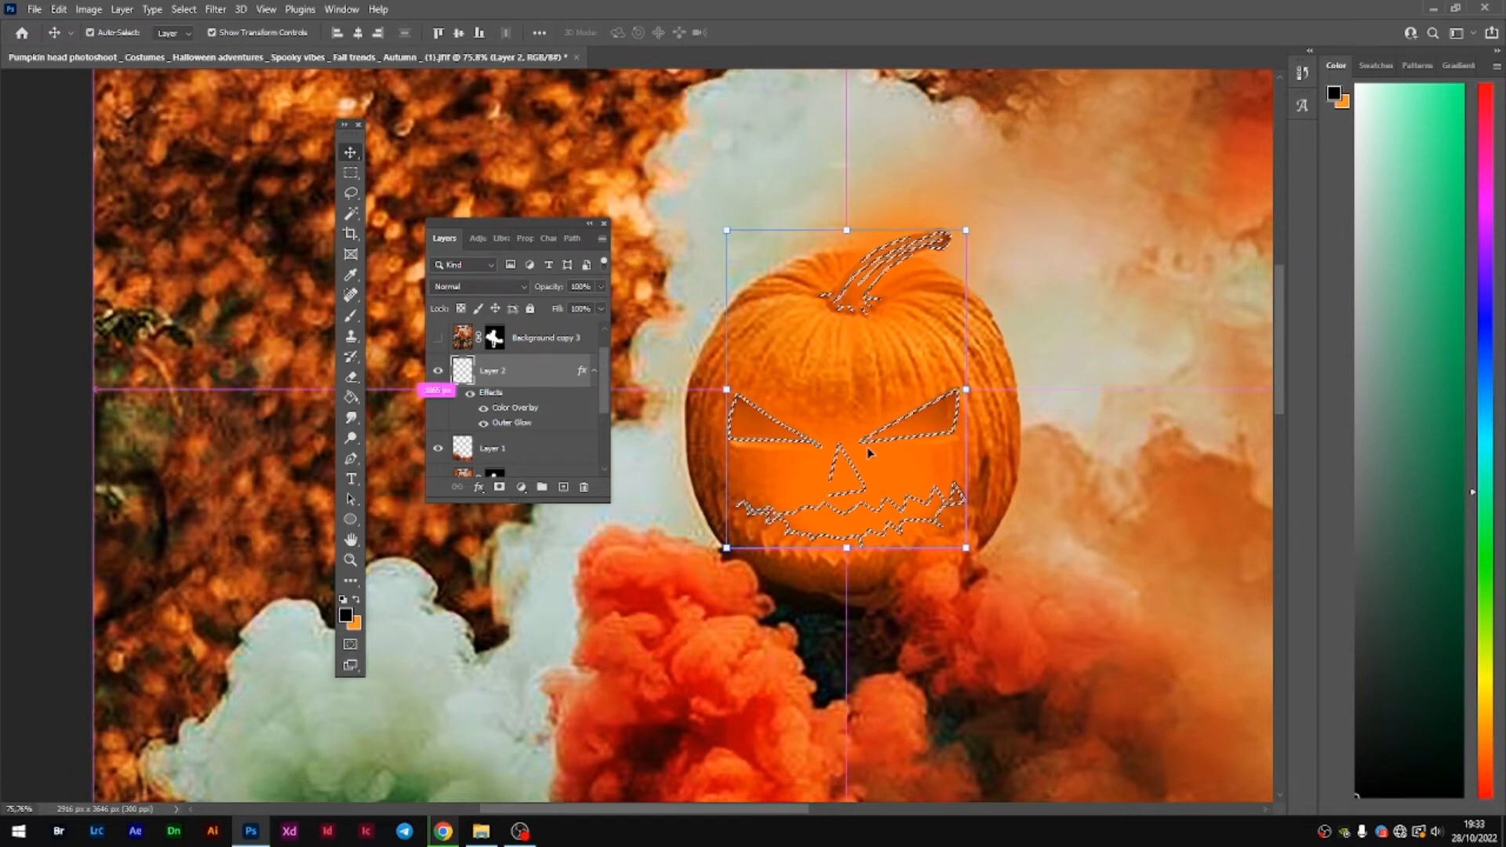
key(ctrl+z)
- Select the outline strokes on Layer 2 by marqueeing the pumpkin and nudging the selected pixels up and back down
click(351, 172)
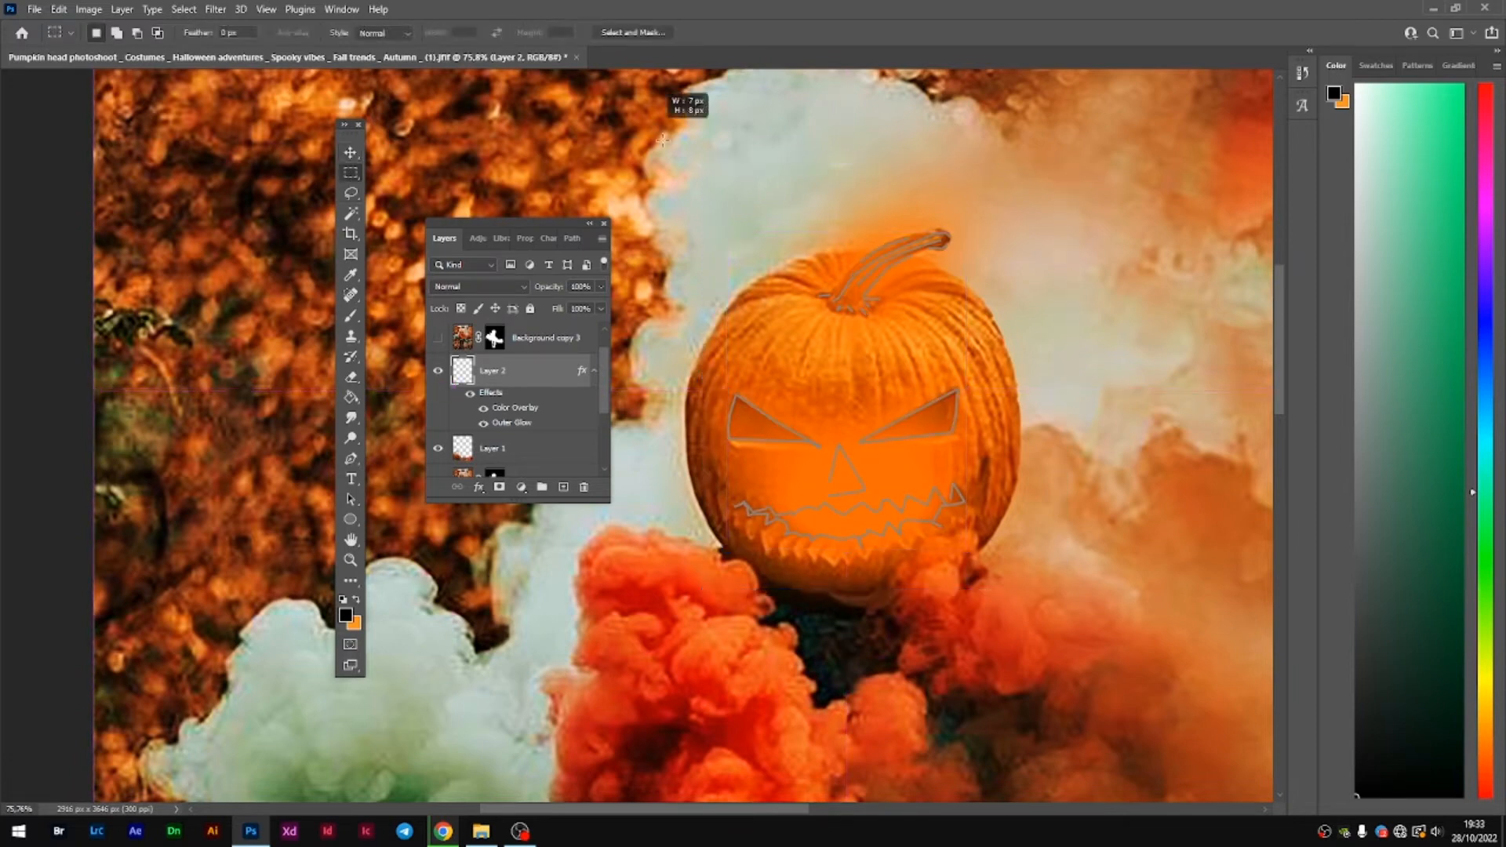
click(350, 152)
key(Up)
key(Down)
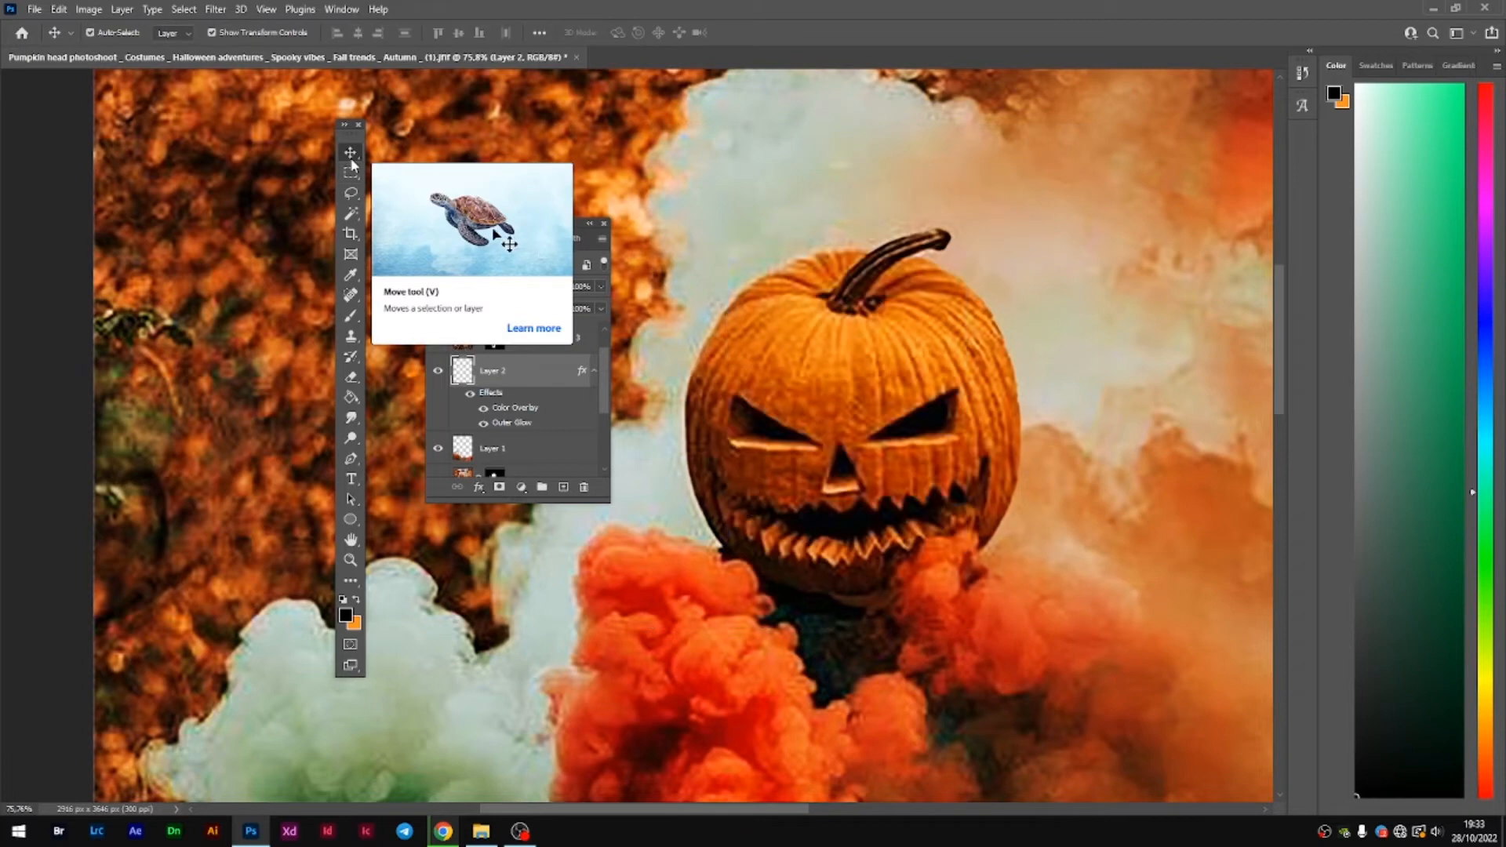
- Switch to the Eraser on Layer 2 and enlarge its brush tip to a very large size
key(e)
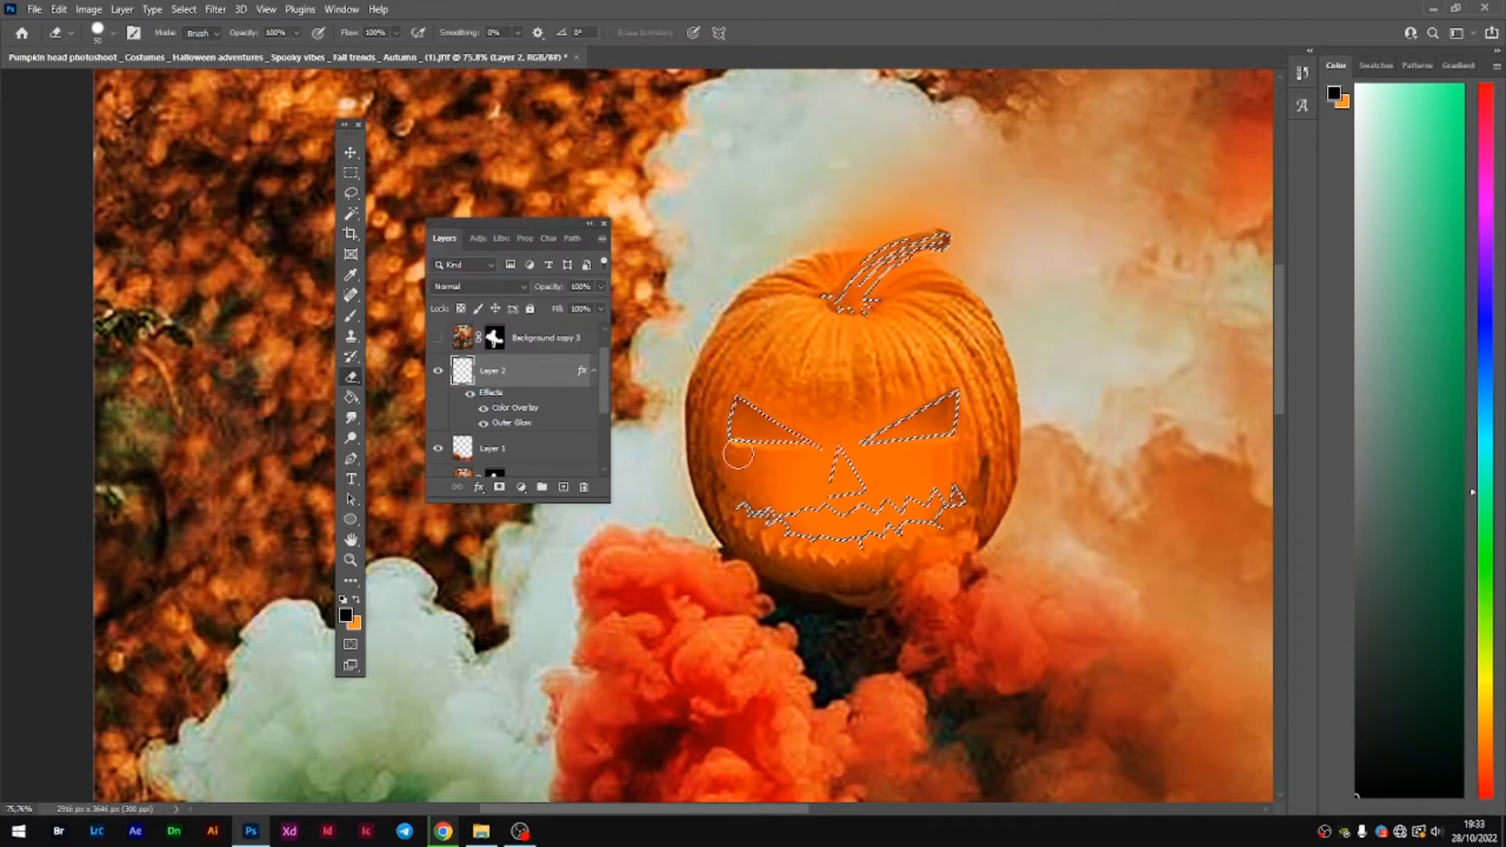
scroll(980, 373, up, 6)
right_click(949, 414)
drag(1049, 454, 1121, 454)
click(861, 444)
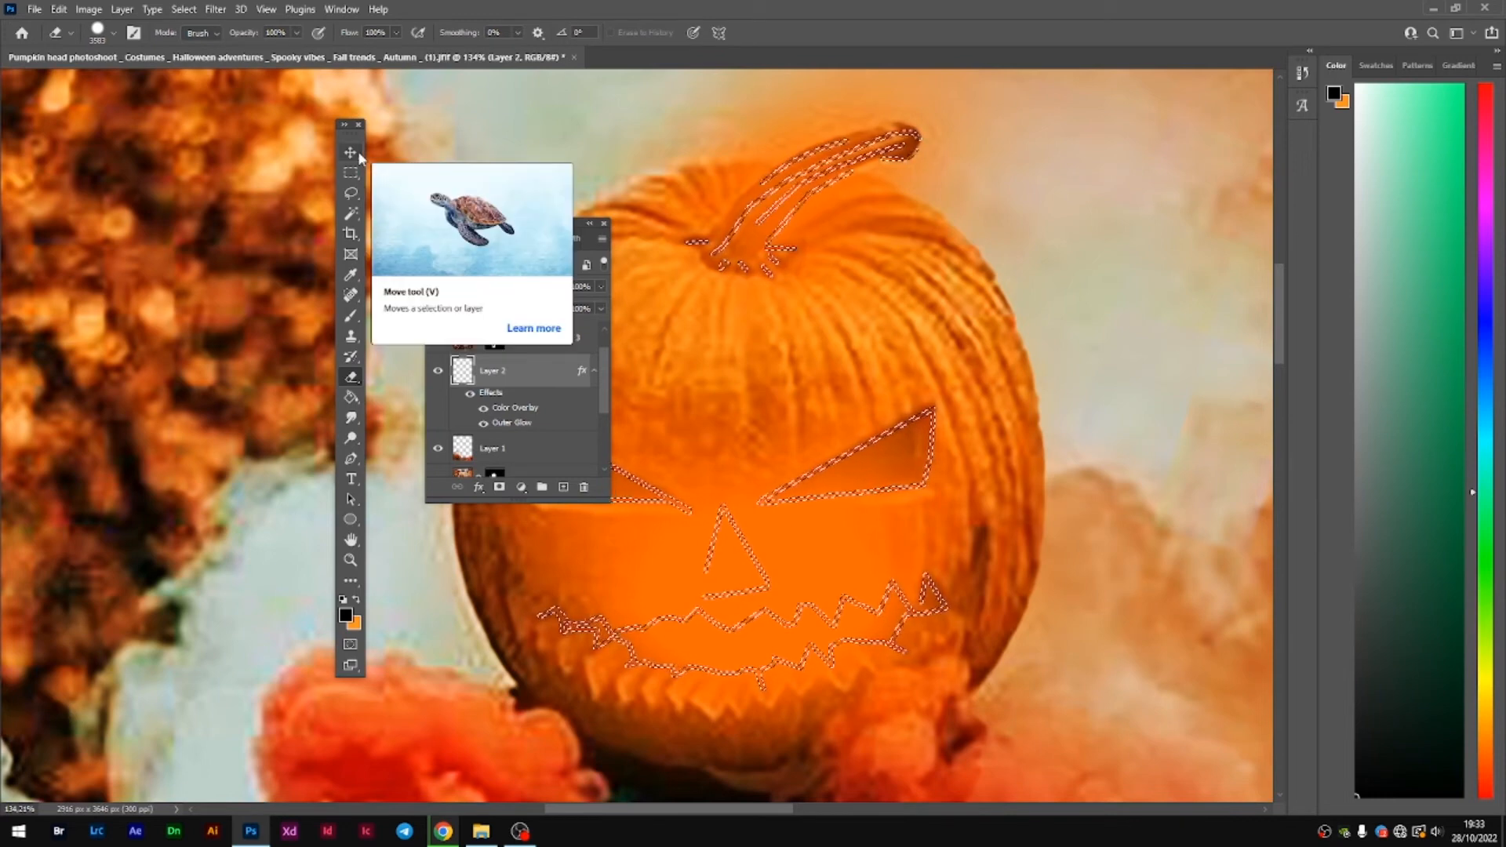
- Invert the selection of the outline strokes
click(216, 9)
mouse_move(344, 14)
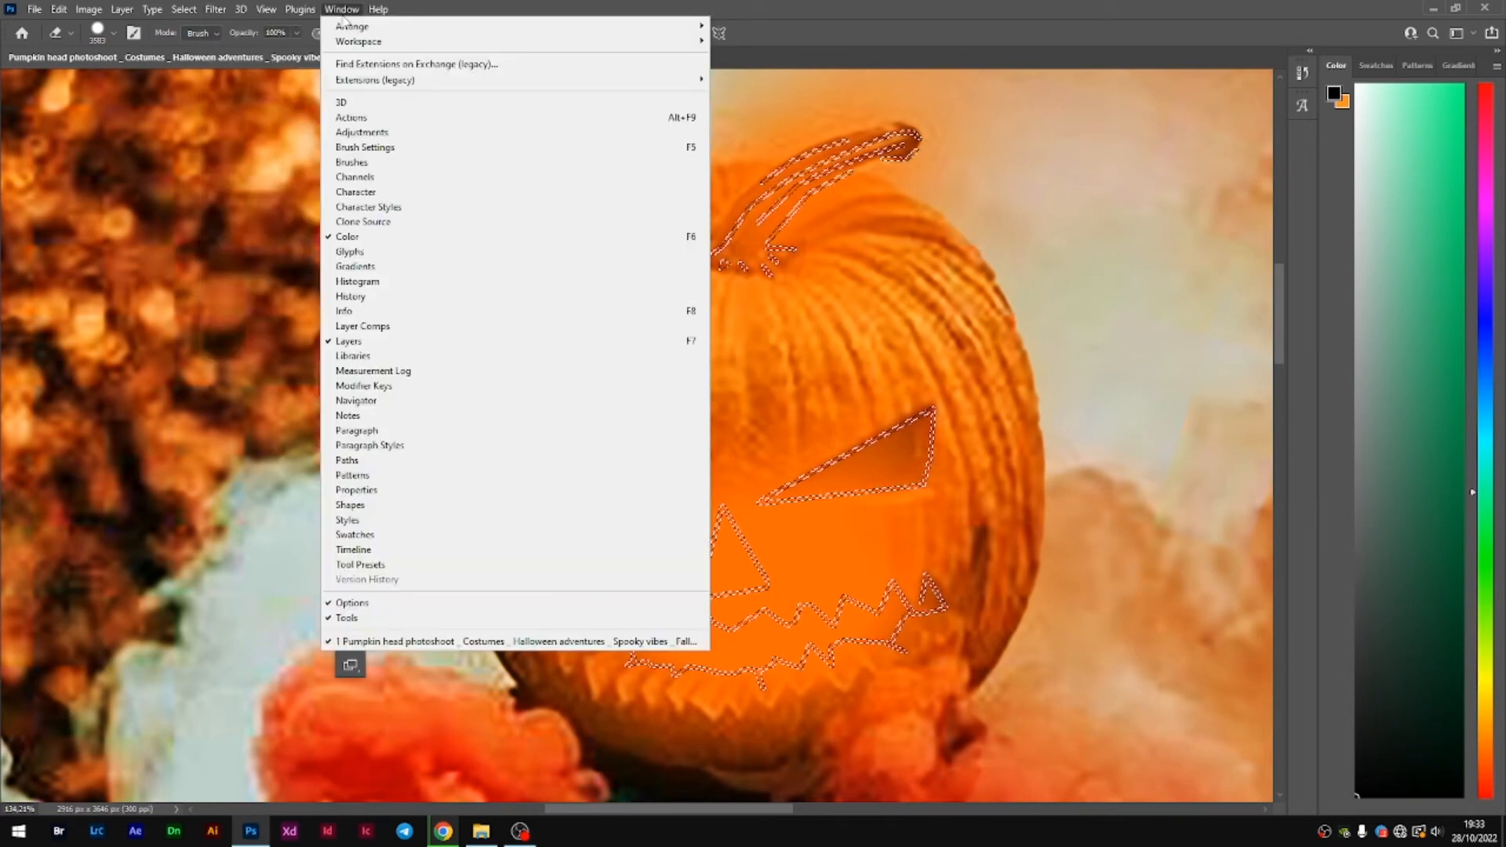
mouse_move(185, 10)
click(192, 71)
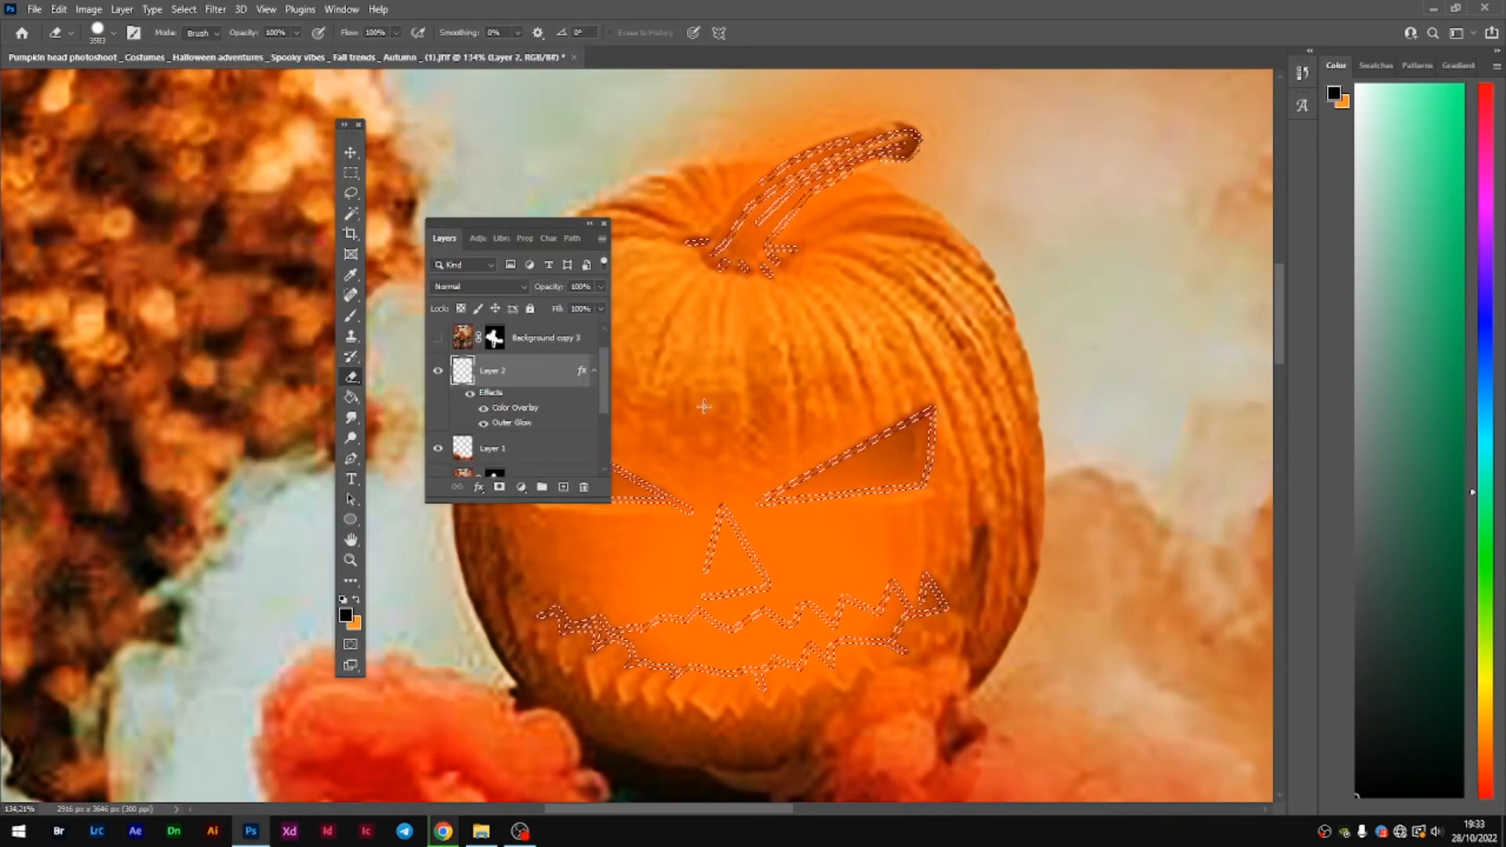
- Reduce the eraser tip to 14 px for the right-hand eye area and invert the outline selection again
right_click(846, 383)
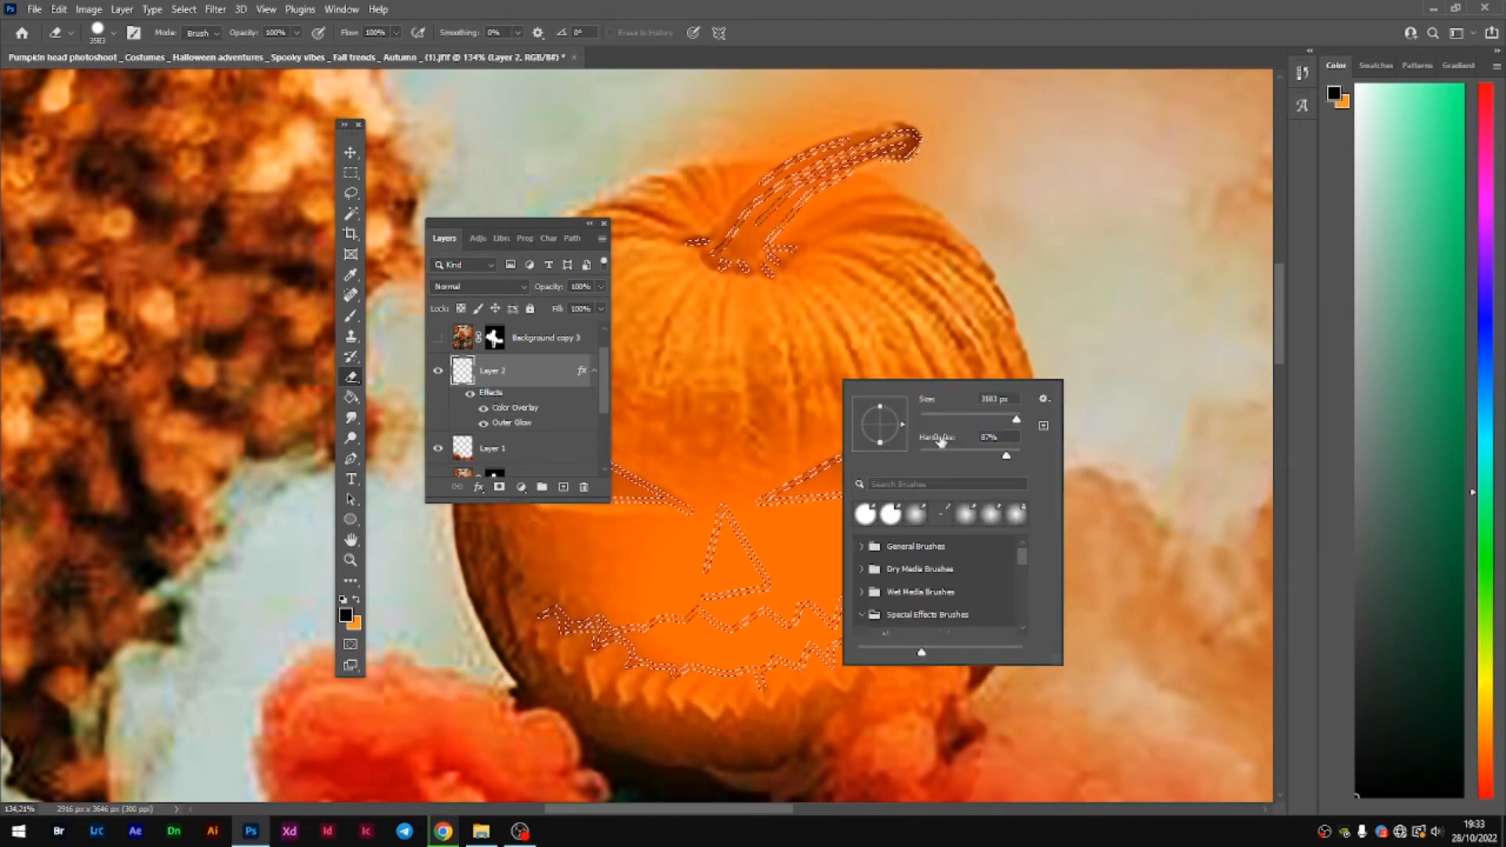
drag(942, 417, 922, 417)
click(824, 488)
scroll(904, 464, up, 7)
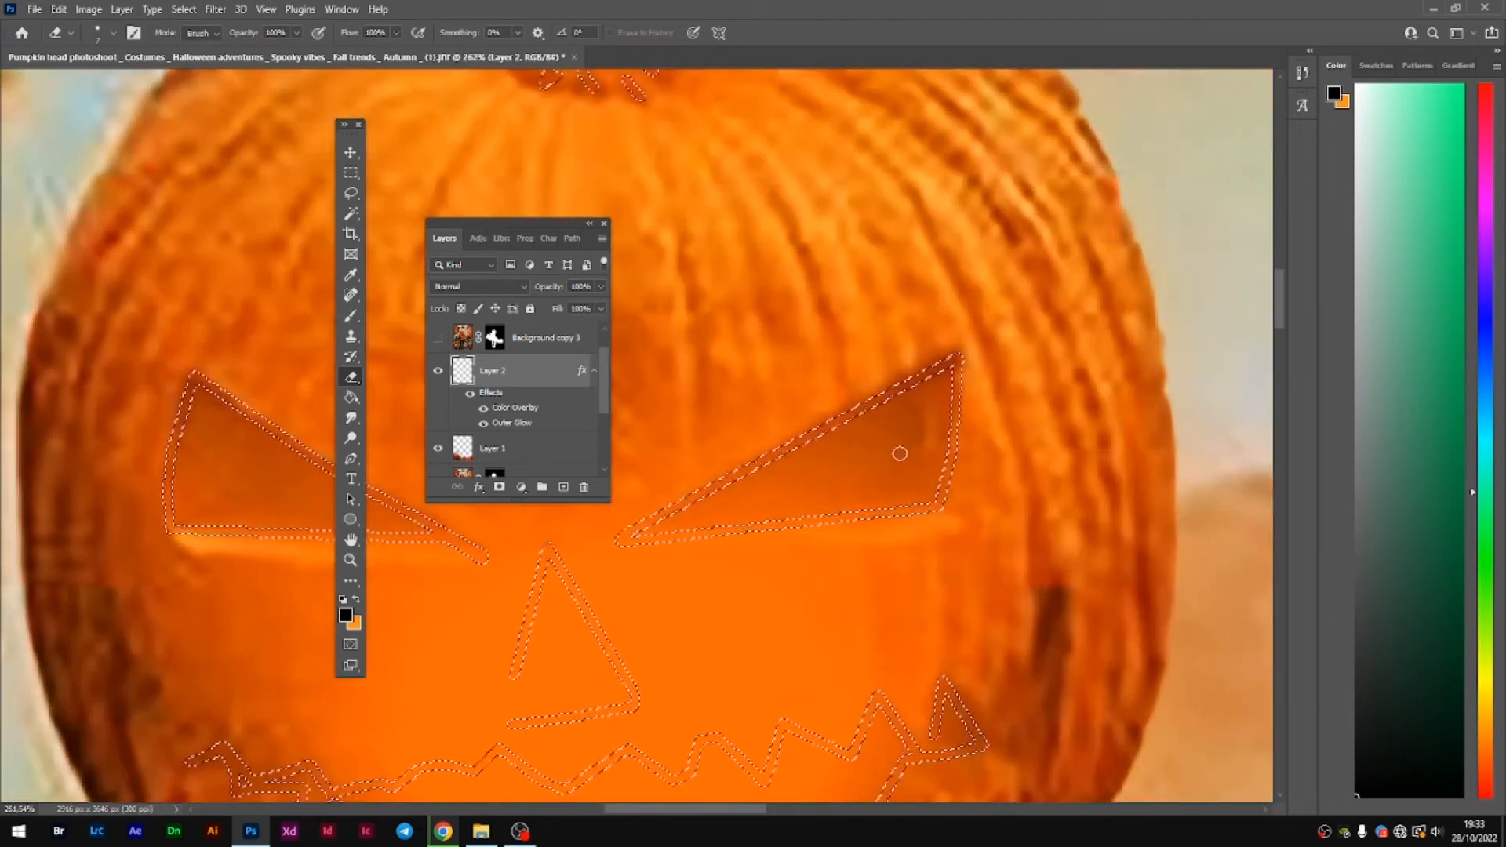
right_click(933, 430)
mouse_move(1019, 468)
mouse_down()
mouse_move(1046, 468)
mouse_move(1022, 468)
mouse_up()
click(919, 439)
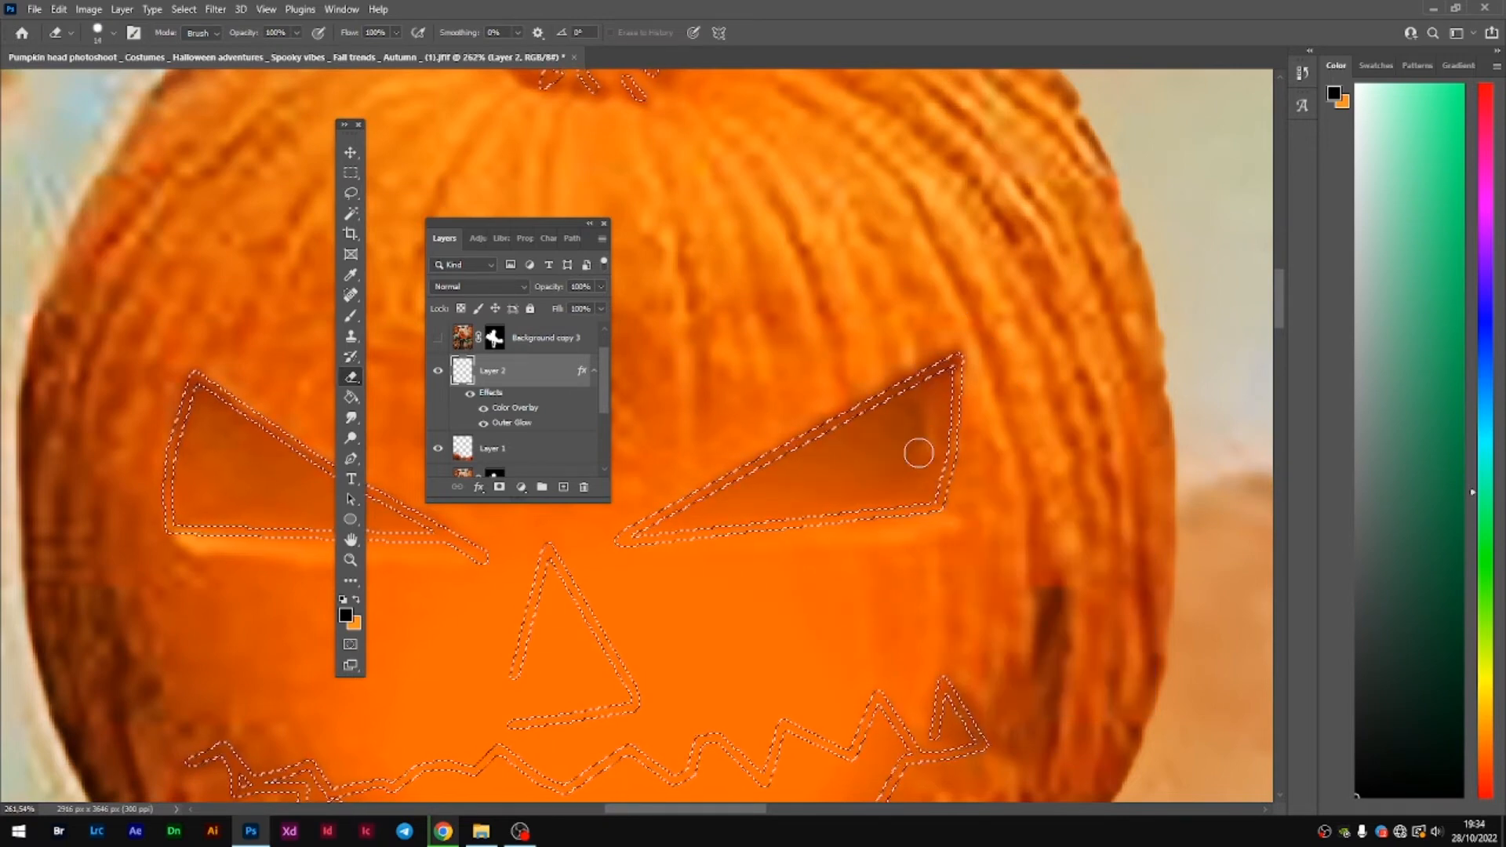
click(184, 9)
click(210, 76)
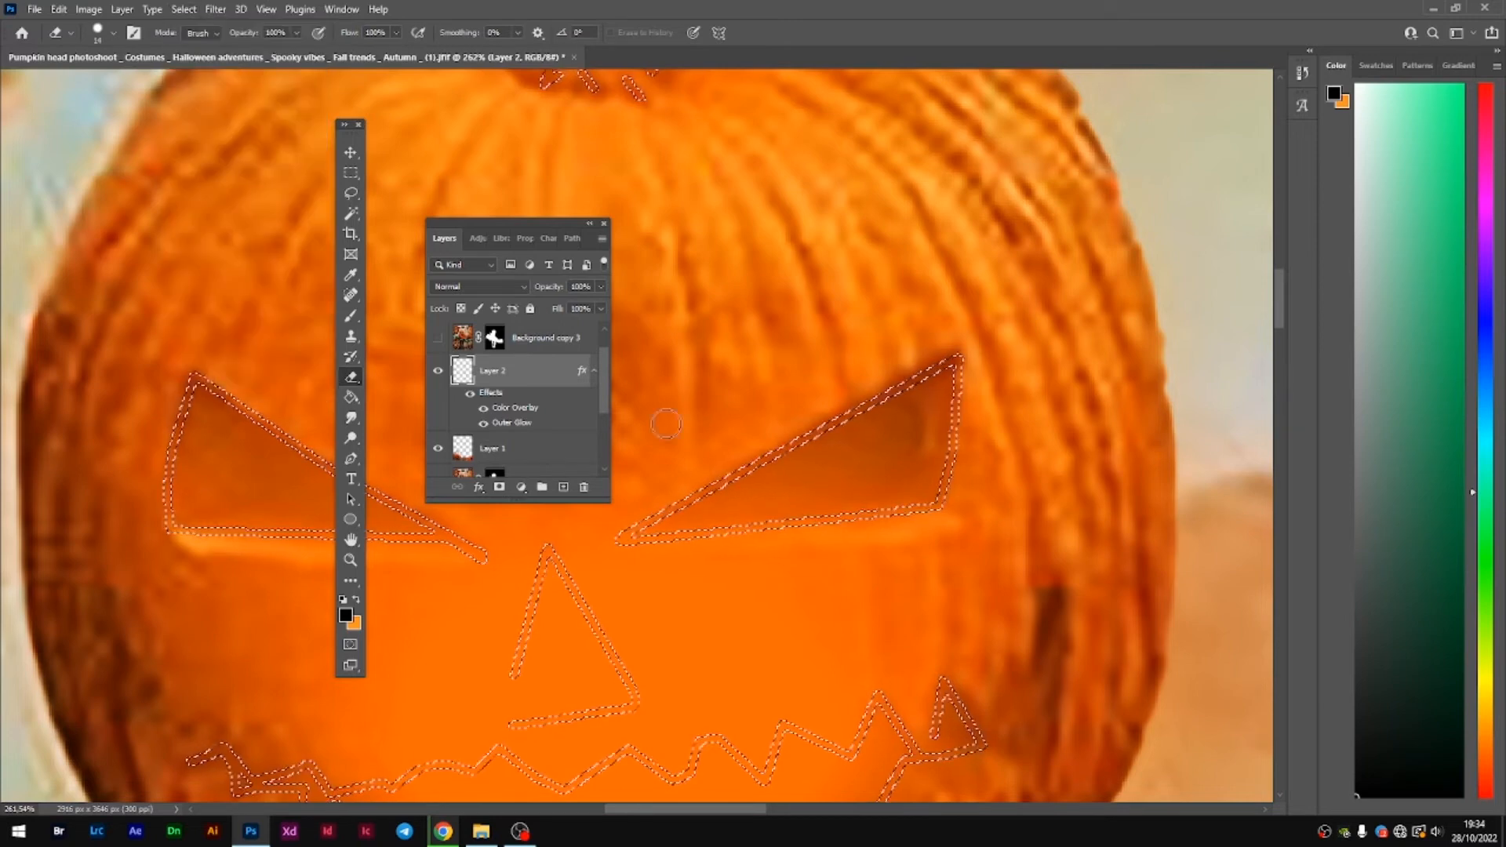
- Try erasing the glow inside the right-hand eye on Layer 2 with a much larger eraser tip
right_click(774, 457)
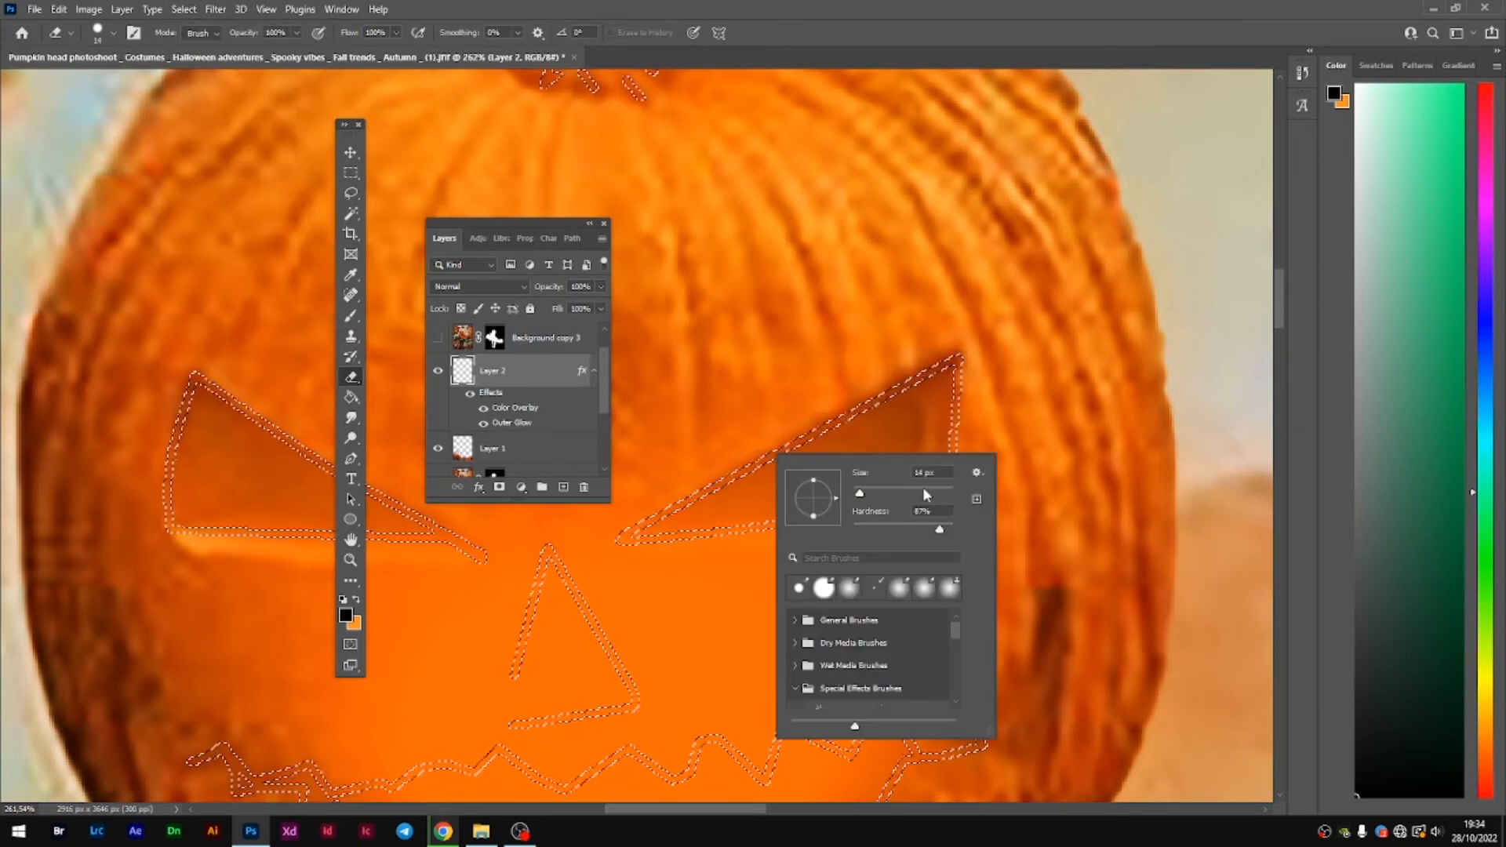
click(923, 490)
click(881, 415)
click(437, 371)
click(438, 370)
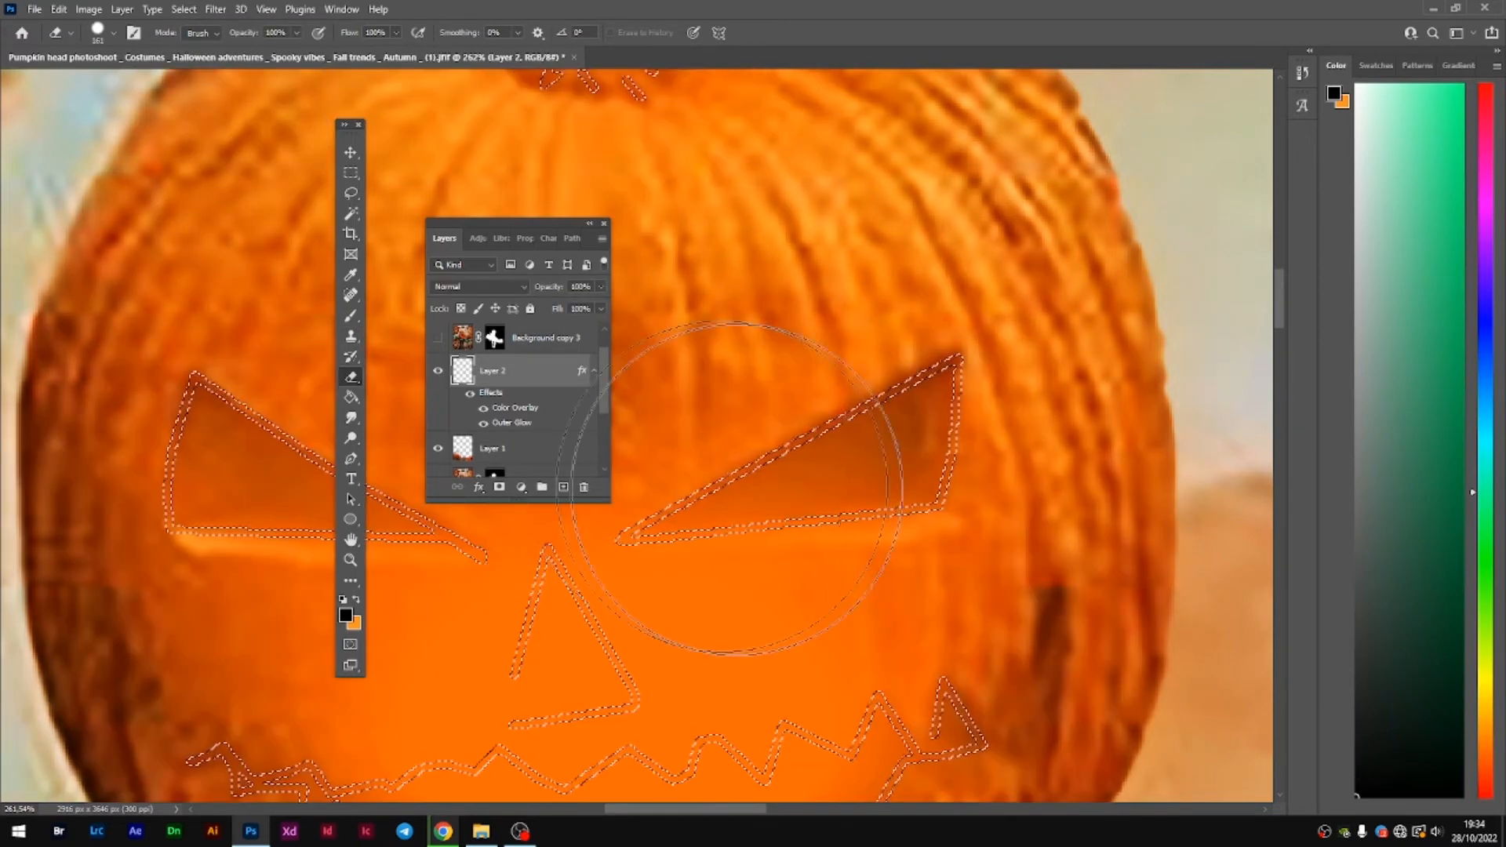
click(183, 10)
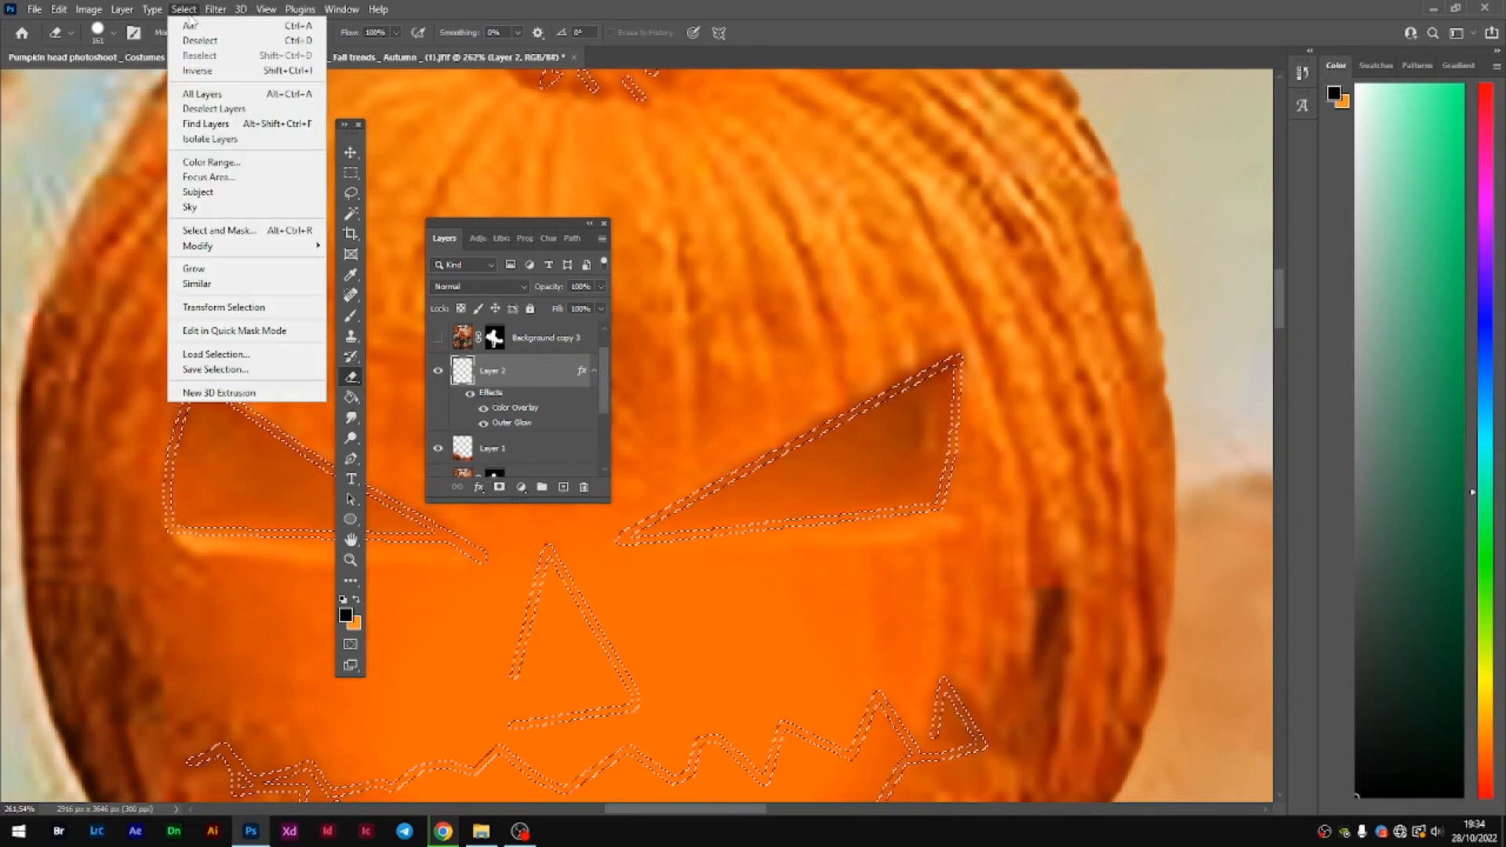
click(894, 439)
click(909, 463)
key(ctrl+z)
- Reduce the eraser tip to 40 px and erase the glow inside the right-hand eye on Layer 2
right_click(887, 431)
mouse_move(991, 465)
mouse_down()
mouse_move(954, 469)
mouse_move(908, 437)
mouse_move(868, 437)
mouse_up()
key(Return)
right_click(882, 451)
drag(991, 502, 972, 502)
key(Return)
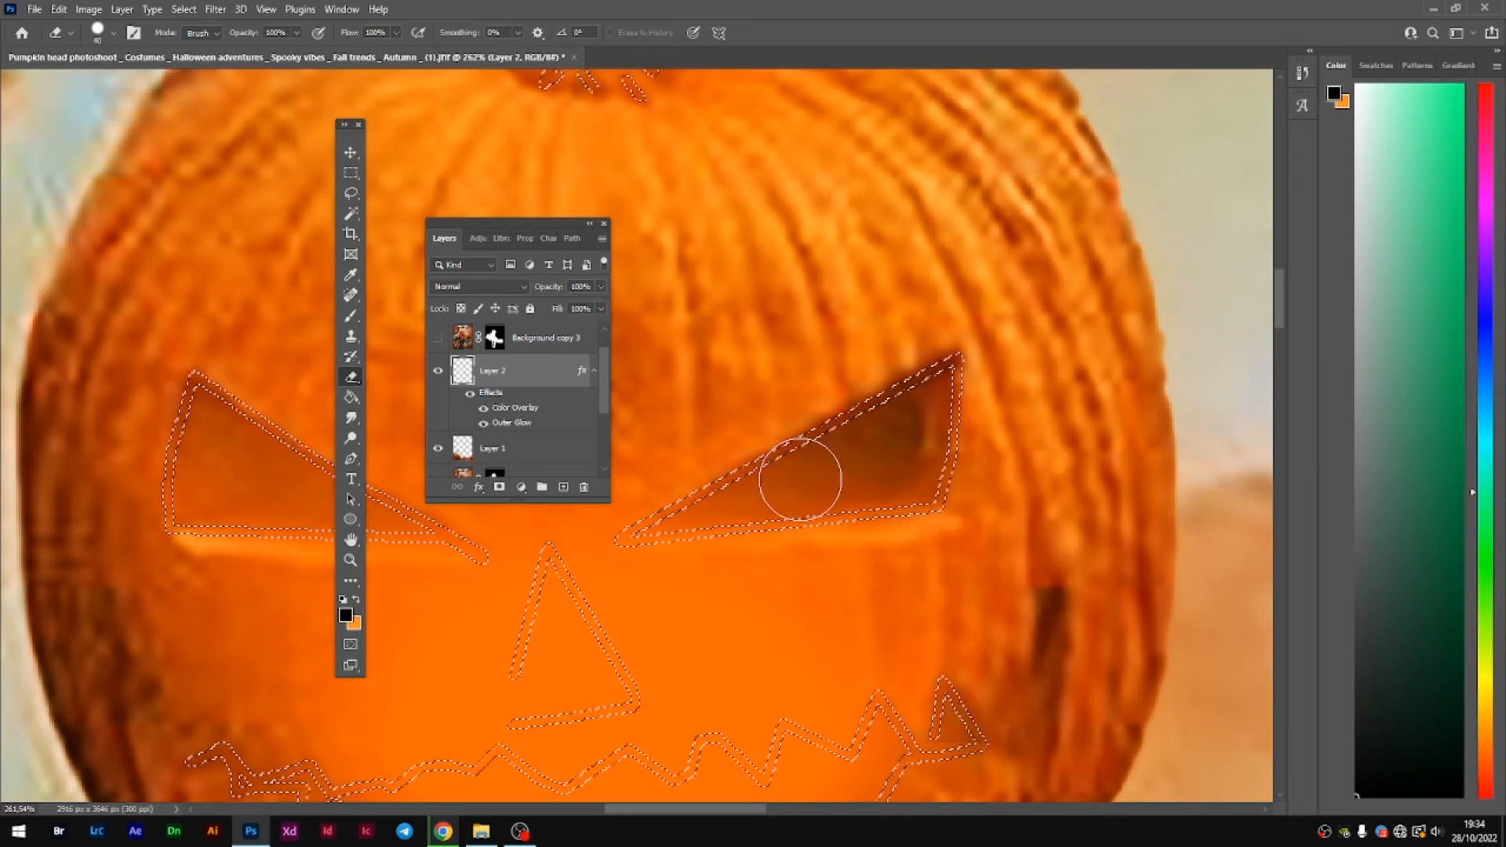
drag(800, 478, 717, 506)
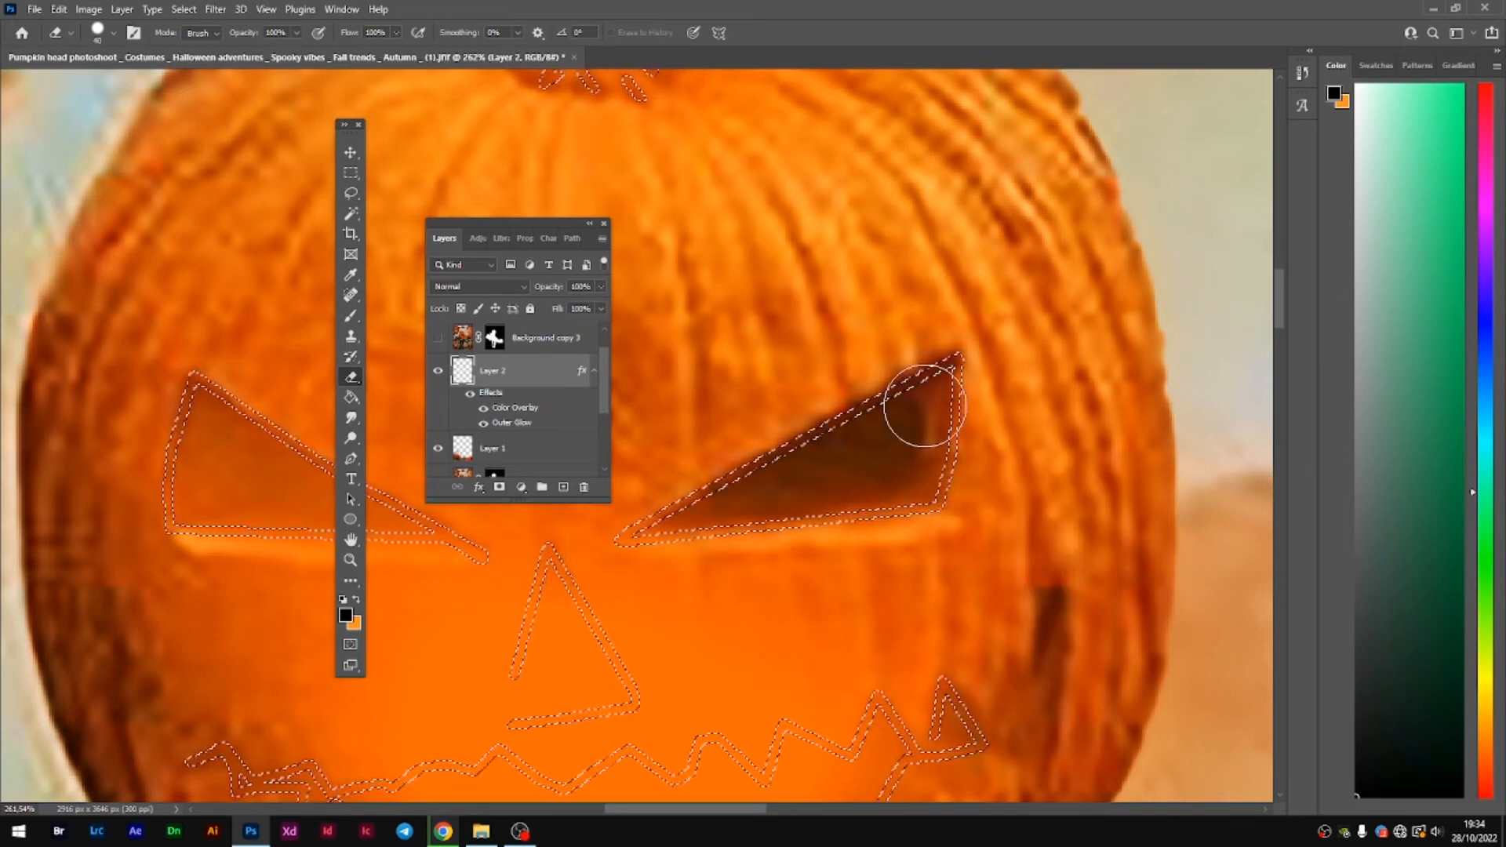
- Try erasing the glow inside the mouth and the left-hand eye with an 80 px eraser tip
scroll(389, 553, down, 1)
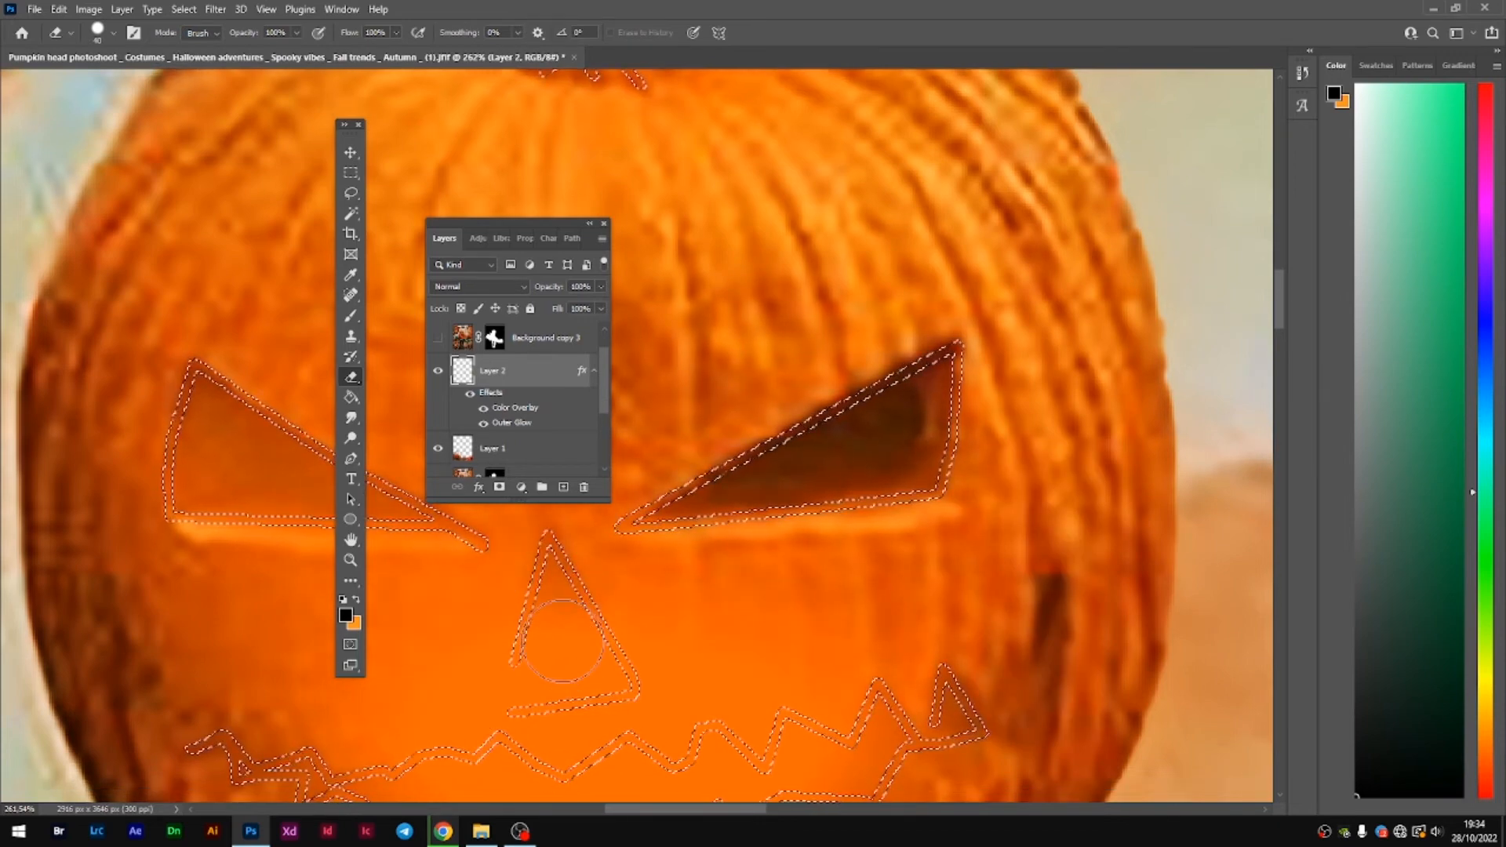
scroll(563, 641, down, 3)
right_click(508, 674)
drag(603, 572, 619, 572)
drag(670, 607, 719, 607)
key(Return)
drag(368, 676, 506, 703)
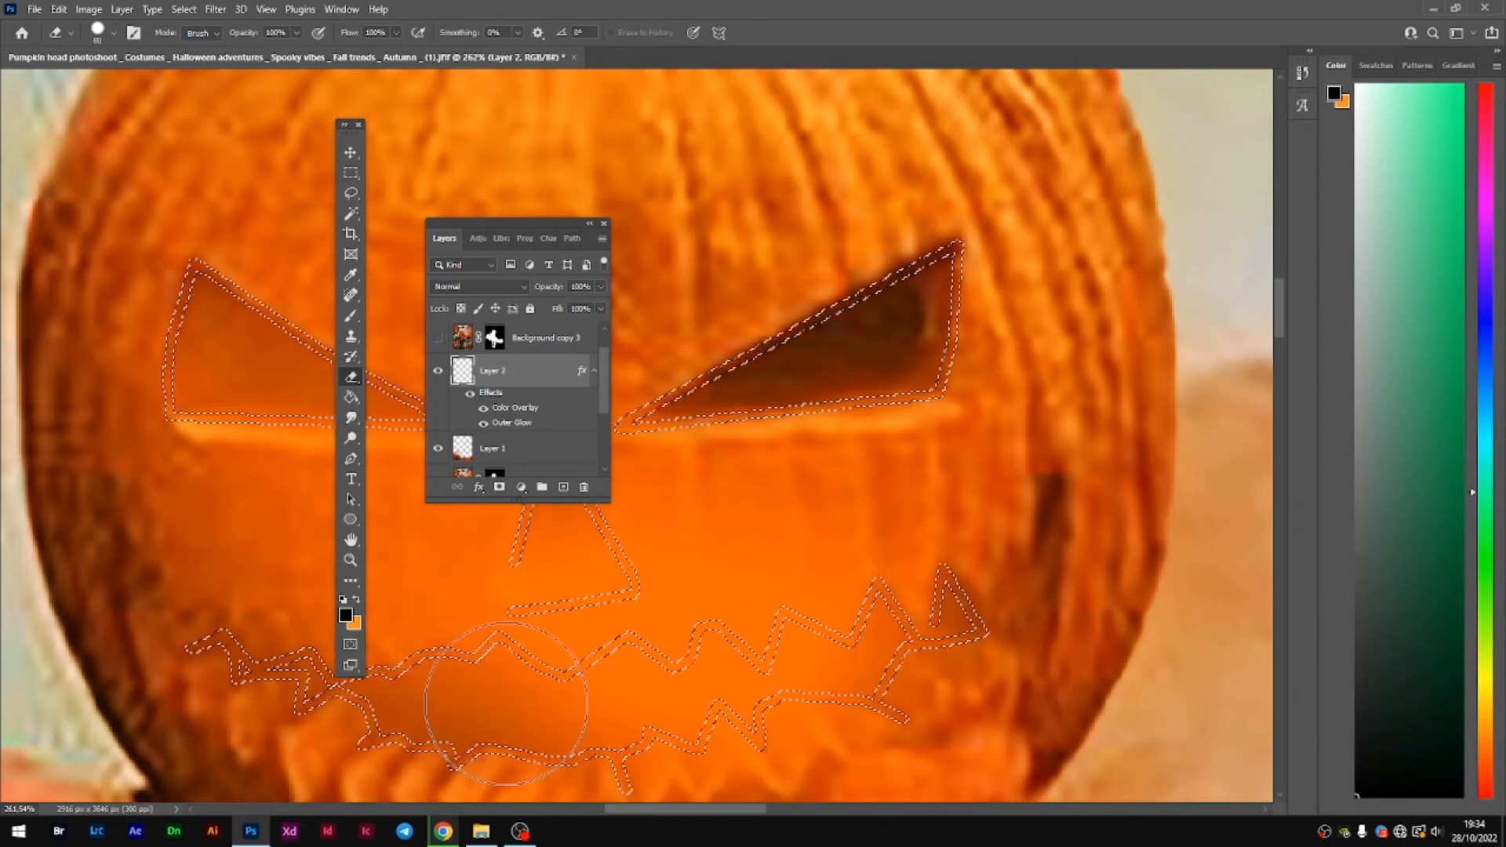
key(ctrl+z)
click(235, 353)
key(ctrl+z)
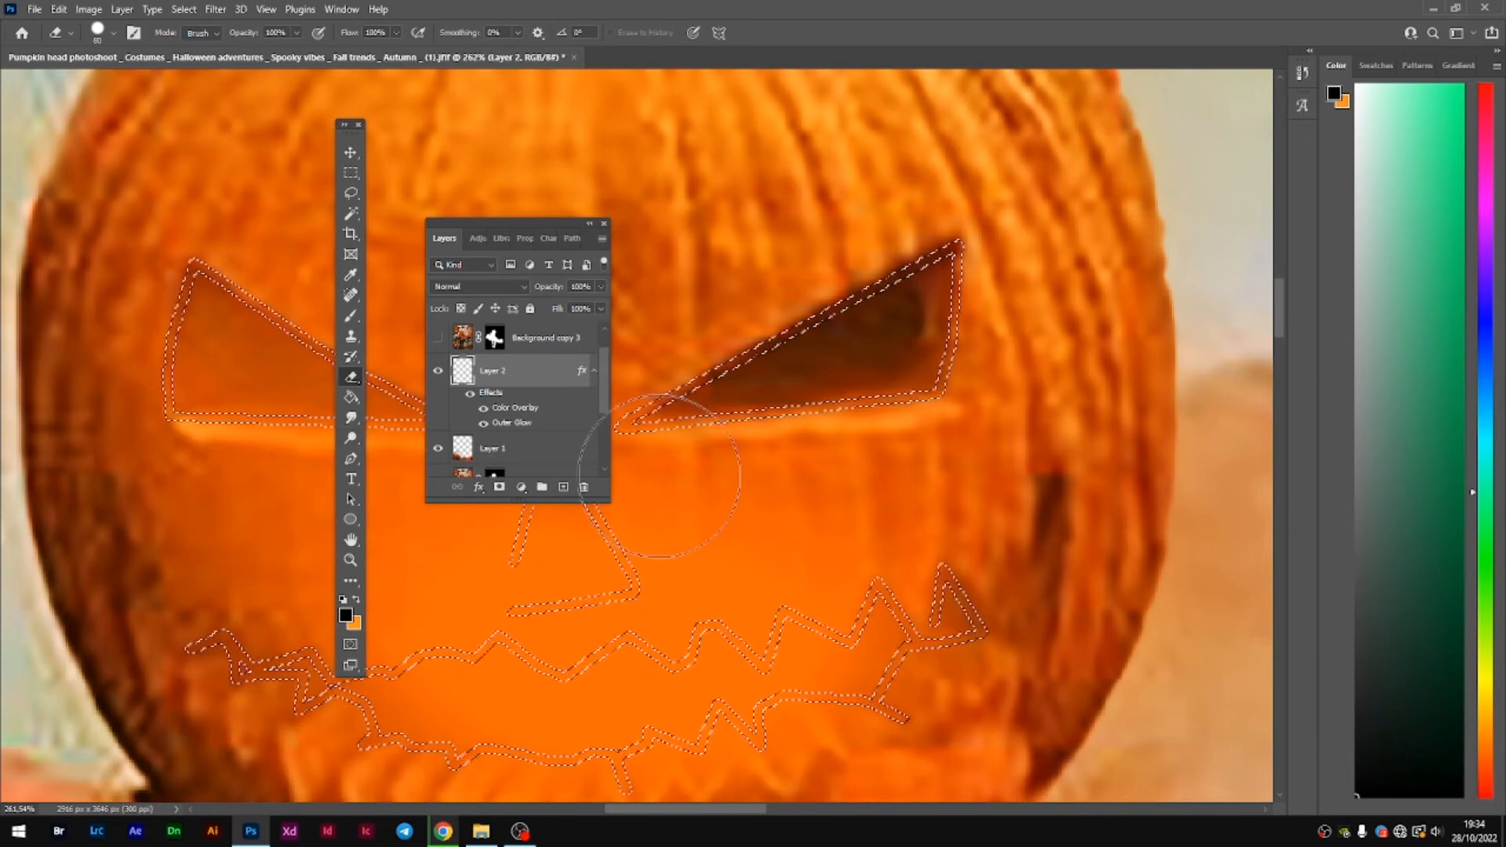
- Set the eraser tip to 55 px and erase the glow around the pumpkin's stem on Layer 2
right_click(665, 480)
drag(806, 531, 792, 530)
key(Return)
scroll(610, 692, down, 5)
drag(551, 225, 1167, 294)
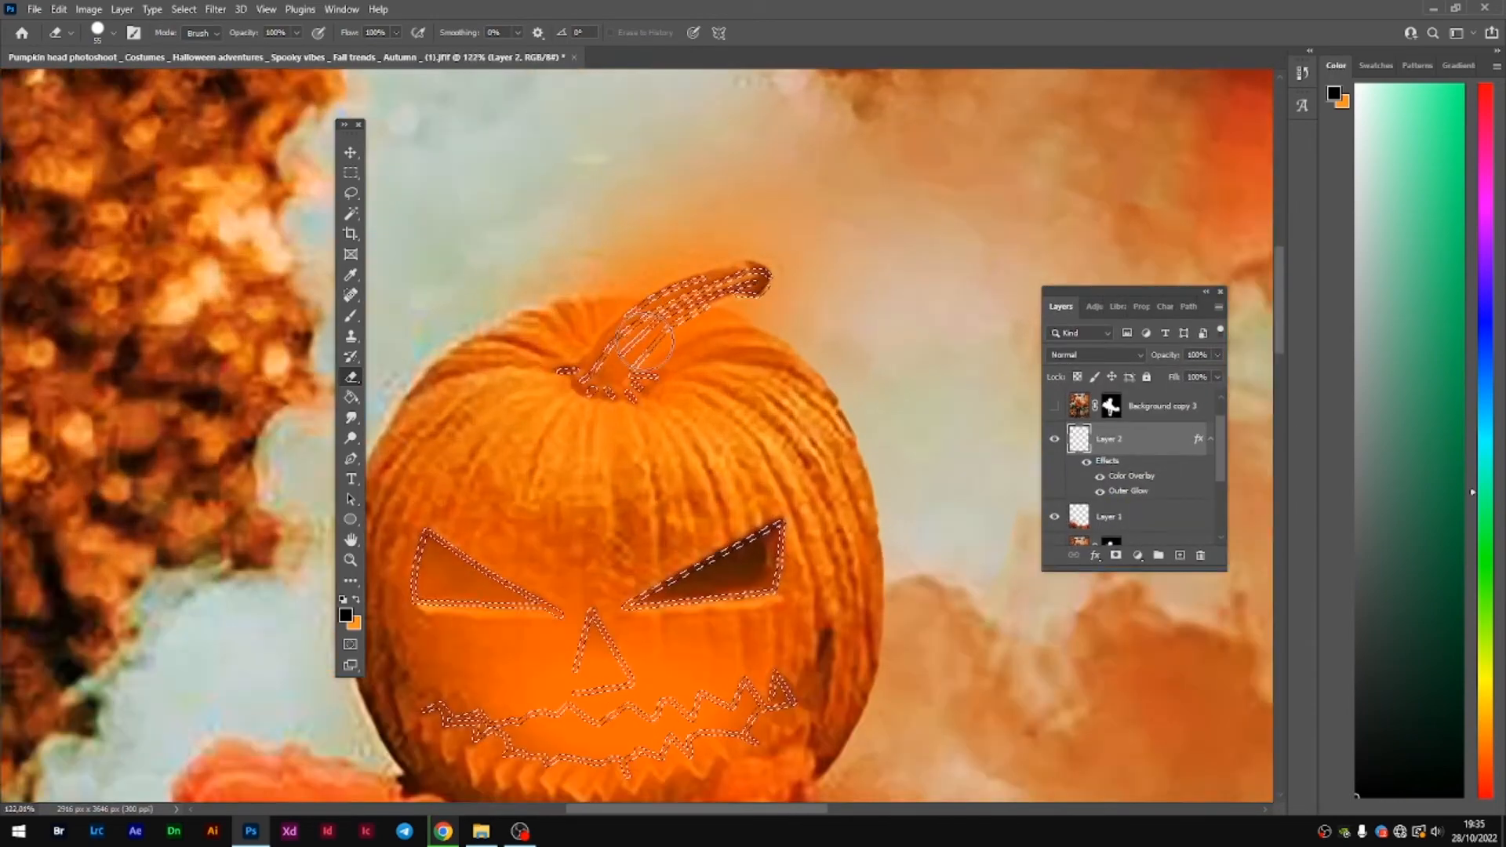
scroll(643, 342, up, 7)
mouse_move(588, 389)
mouse_down()
mouse_move(858, 224)
mouse_move(683, 306)
mouse_up()
scroll(709, 491, down, 2)
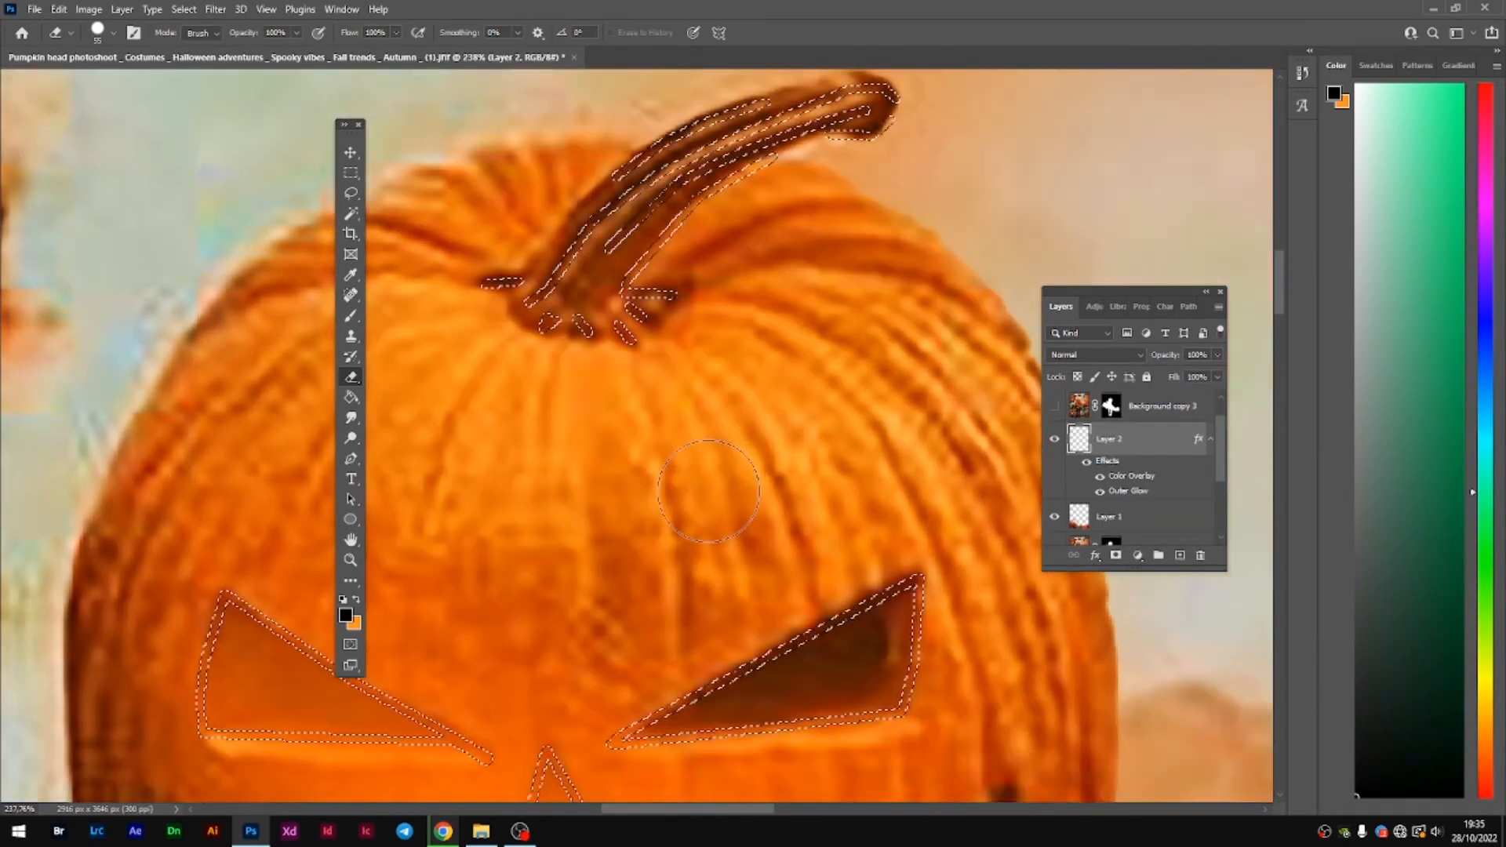
- Erase the glow inside the left-hand eye, the nose and the mouth on Layer 2
scroll(708, 491, down, 2)
mouse_move(269, 554)
mouse_down()
mouse_move(242, 531)
mouse_move(397, 599)
mouse_move(563, 717)
mouse_up()
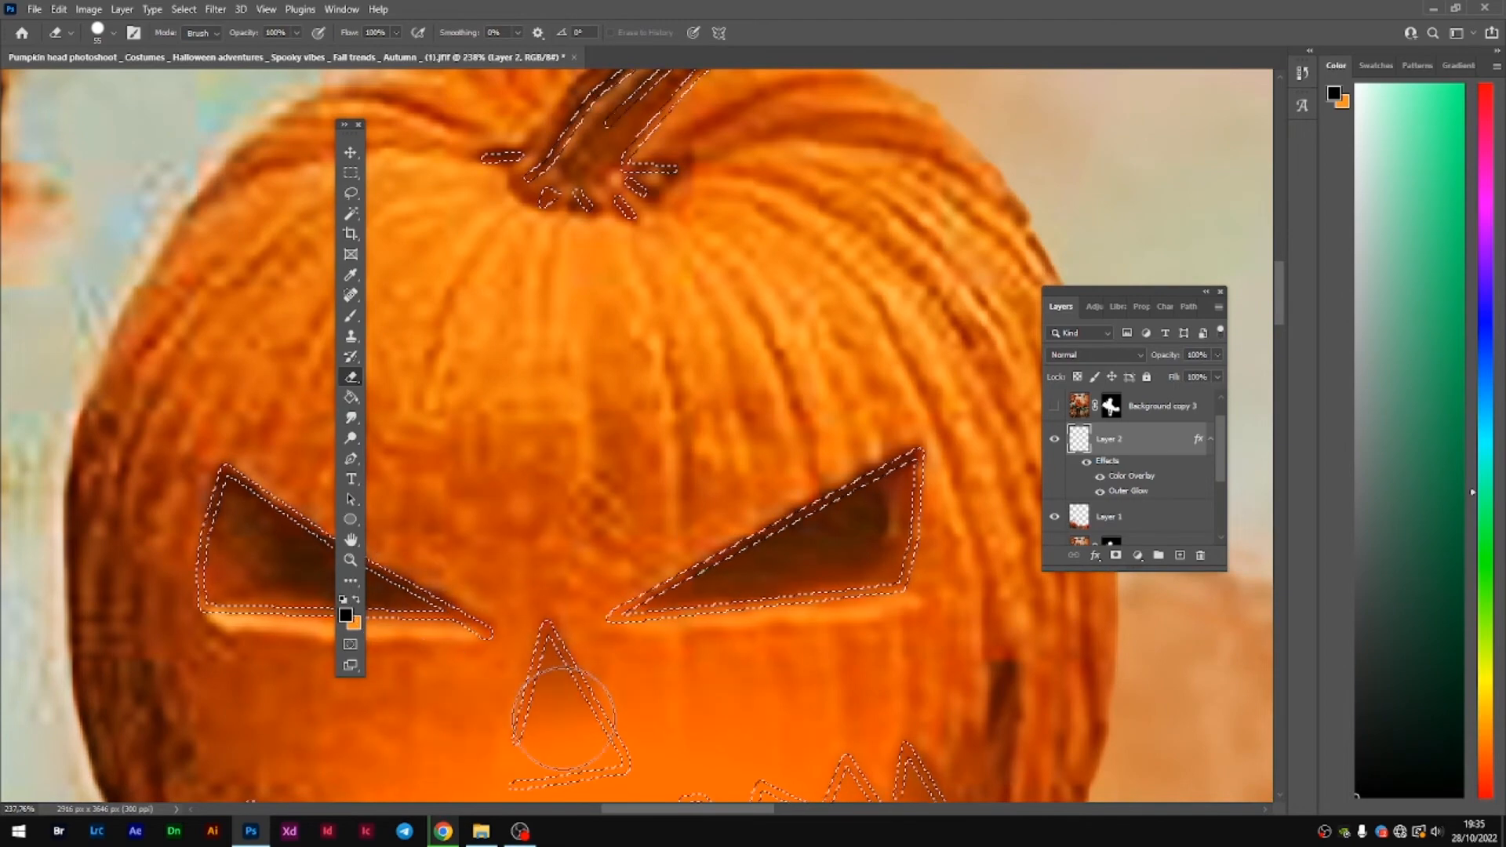
scroll(563, 710, down, 1)
scroll(557, 643, down, 2)
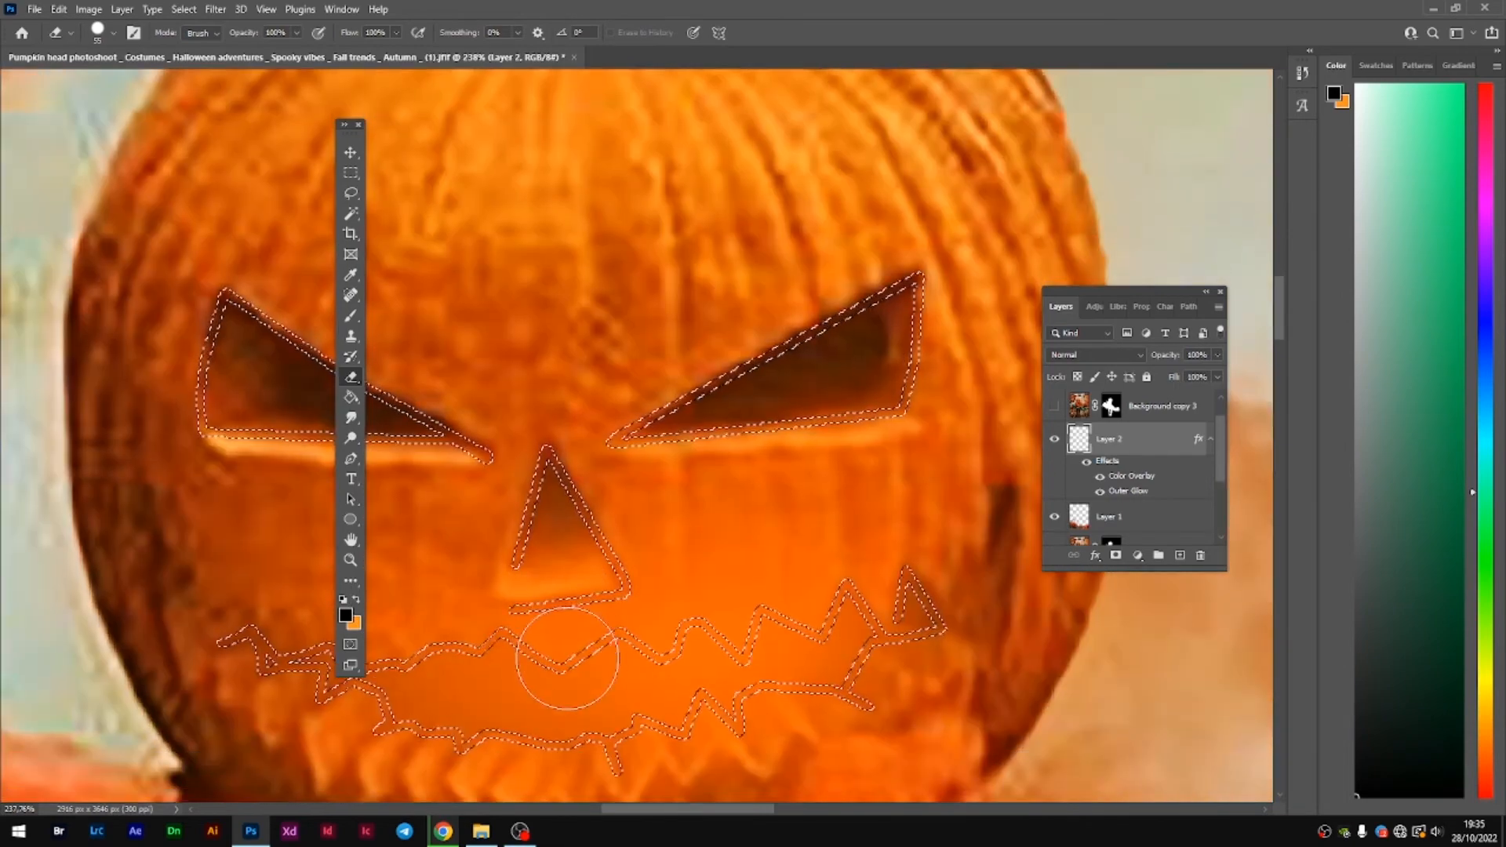
mouse_move(566, 658)
mouse_down()
mouse_move(592, 693)
mouse_move(828, 659)
mouse_move(413, 699)
mouse_move(544, 688)
mouse_up()
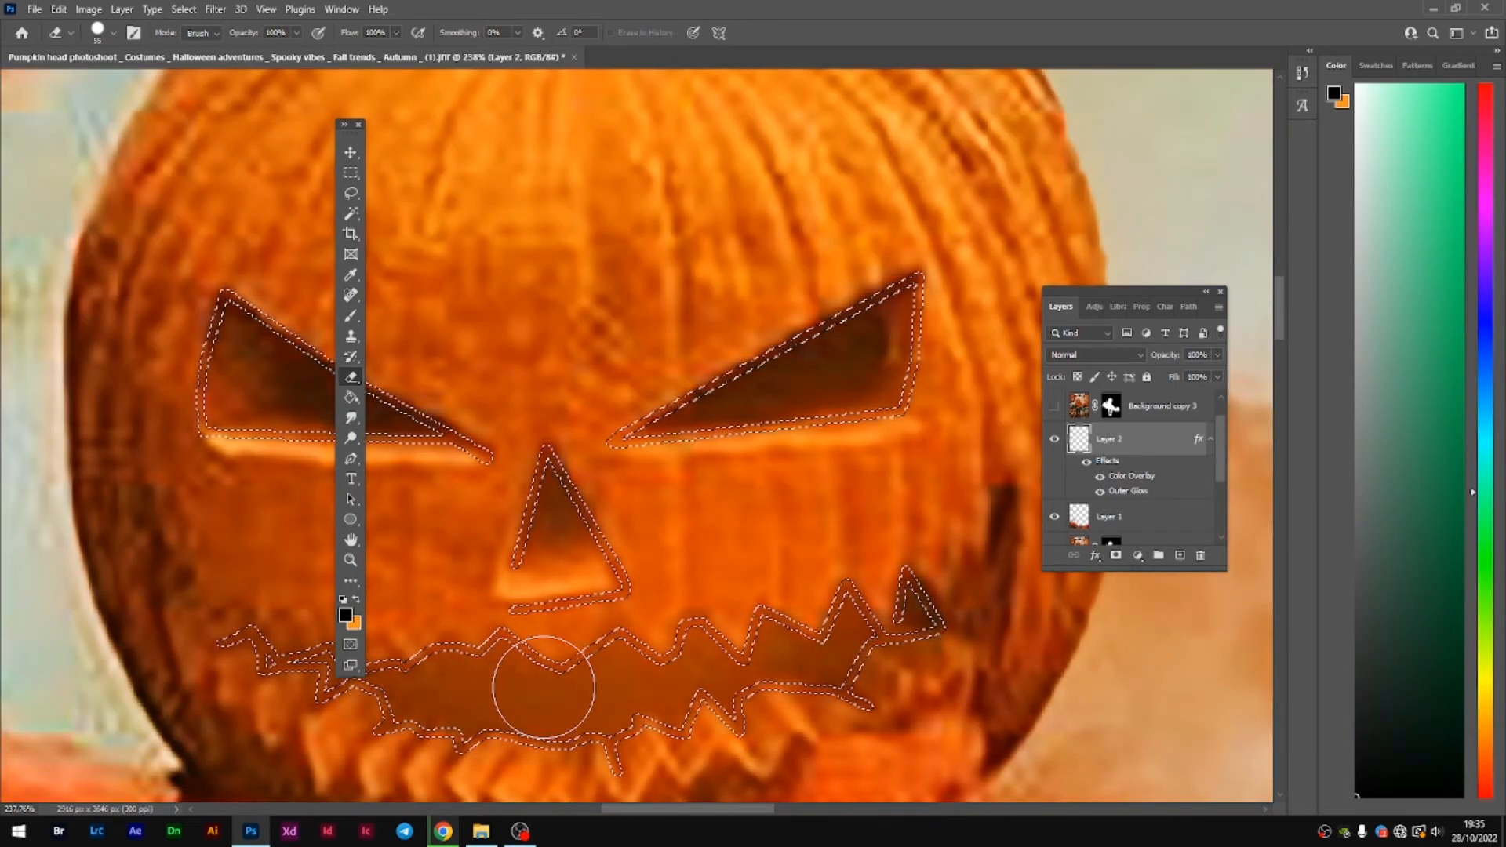
scroll(863, 611, down, 5)
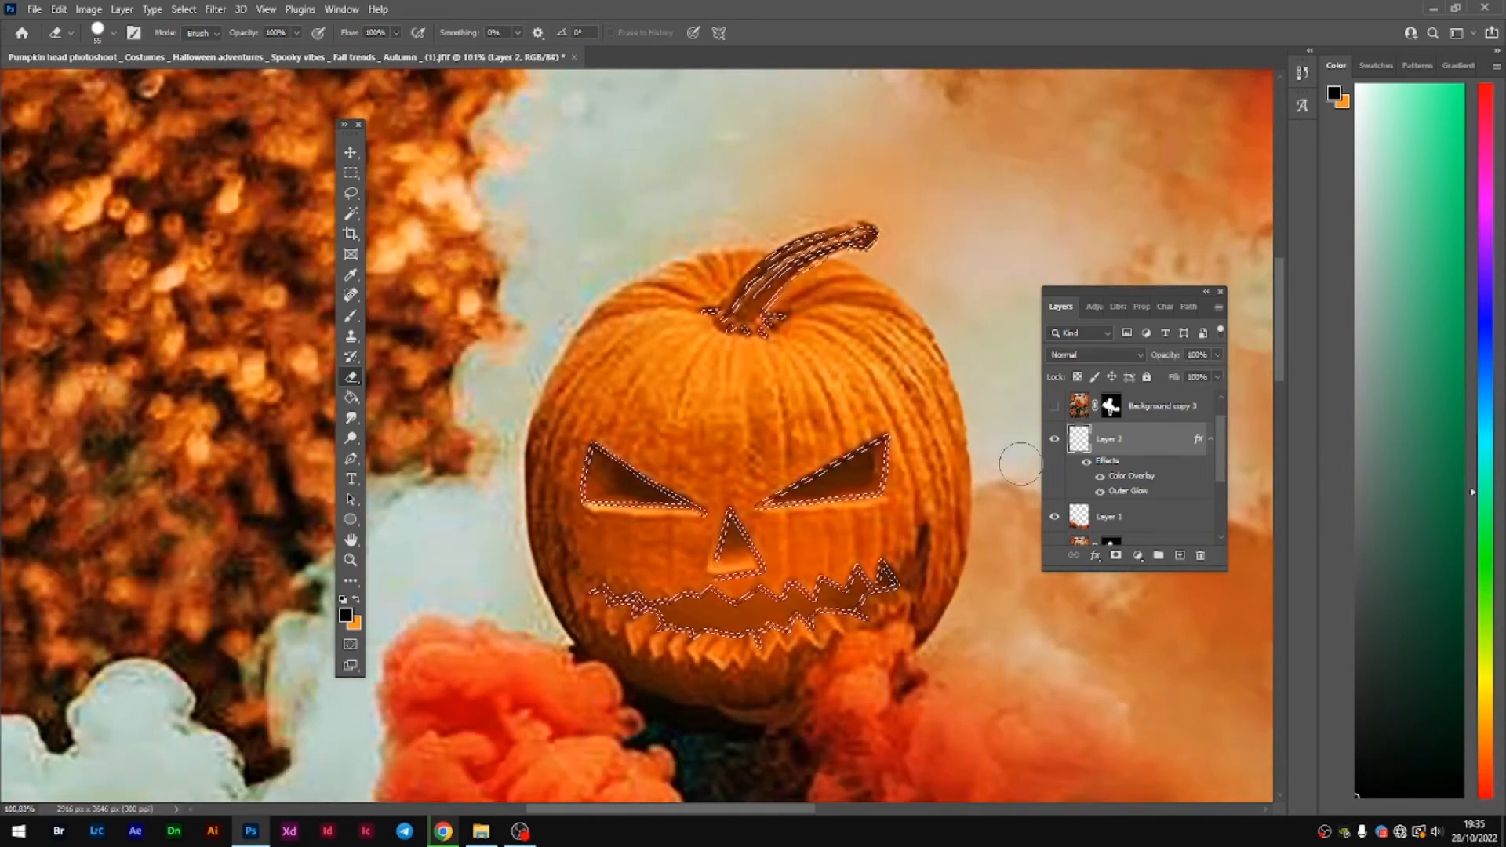
- Clear the selection of the face and stem outline strokes
scroll(745, 611, up, 5)
key(m)
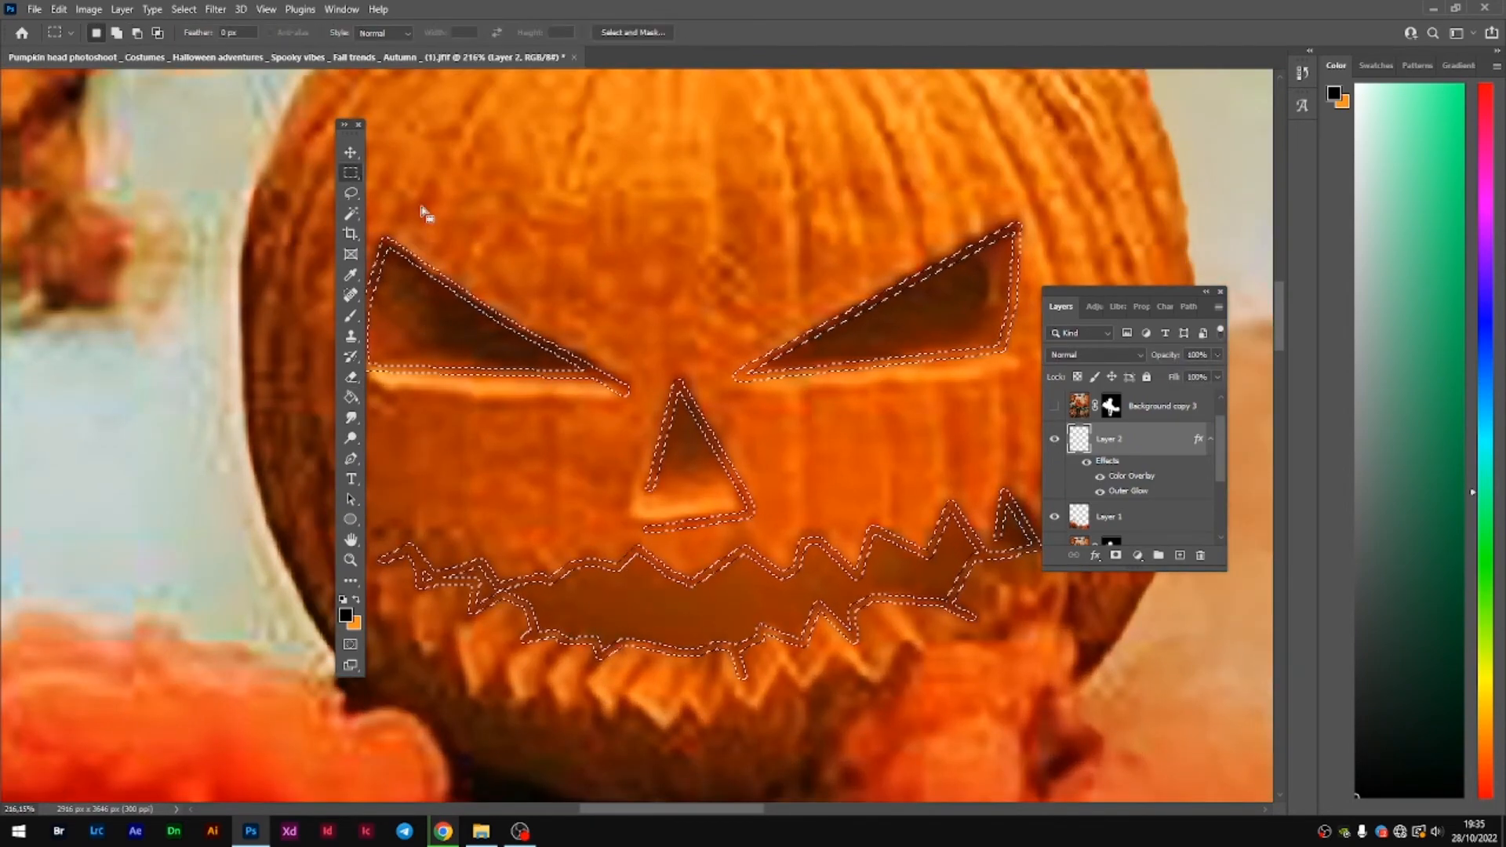
key(ctrl+d)
- Trace the dark area of the left-hand eye with the Magnetic Lasso
click(351, 193)
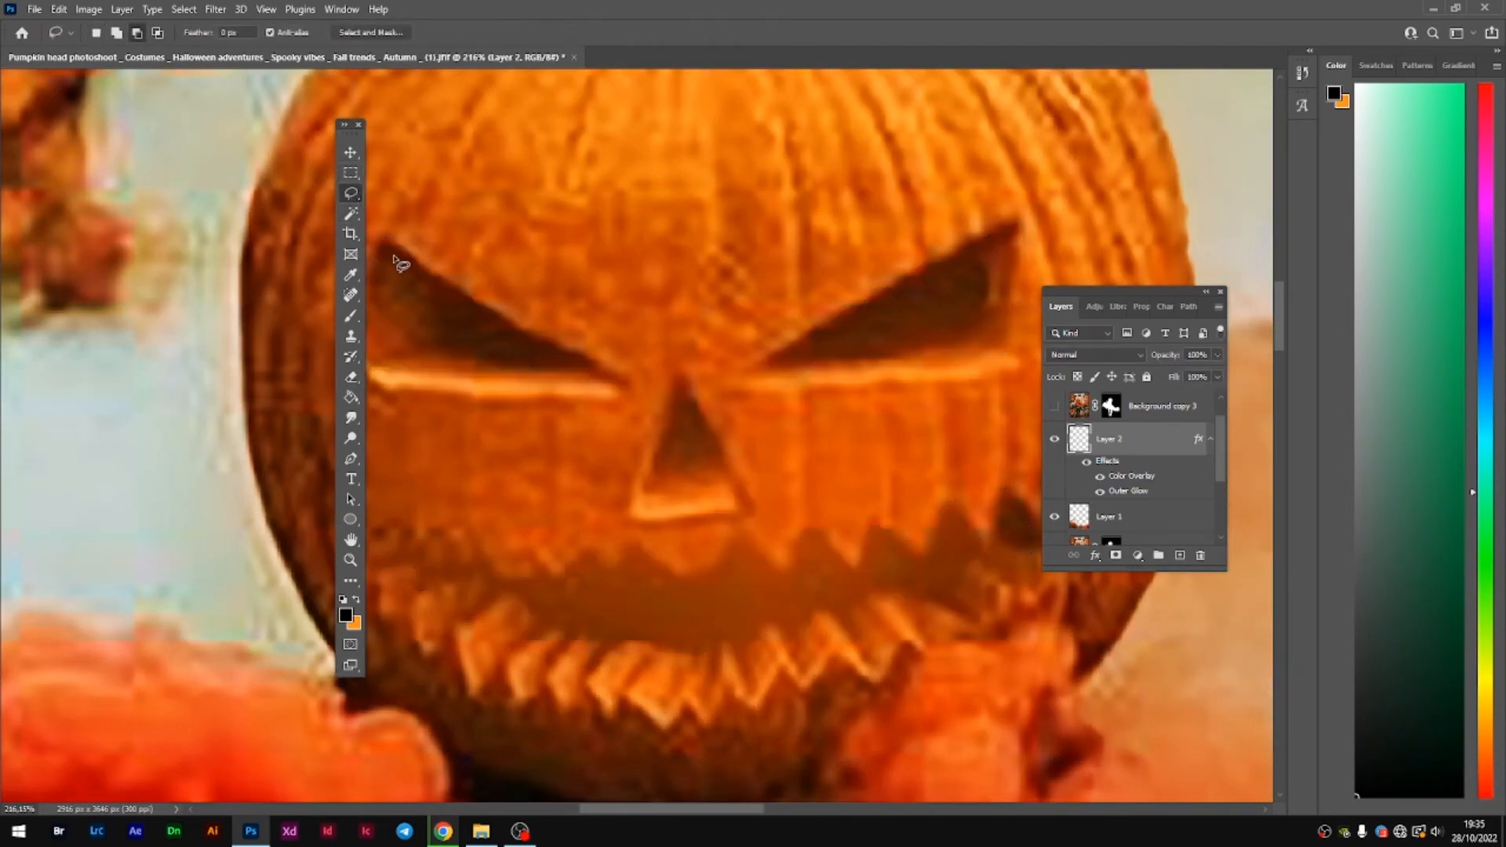
right_click(351, 193)
click(404, 215)
click(391, 247)
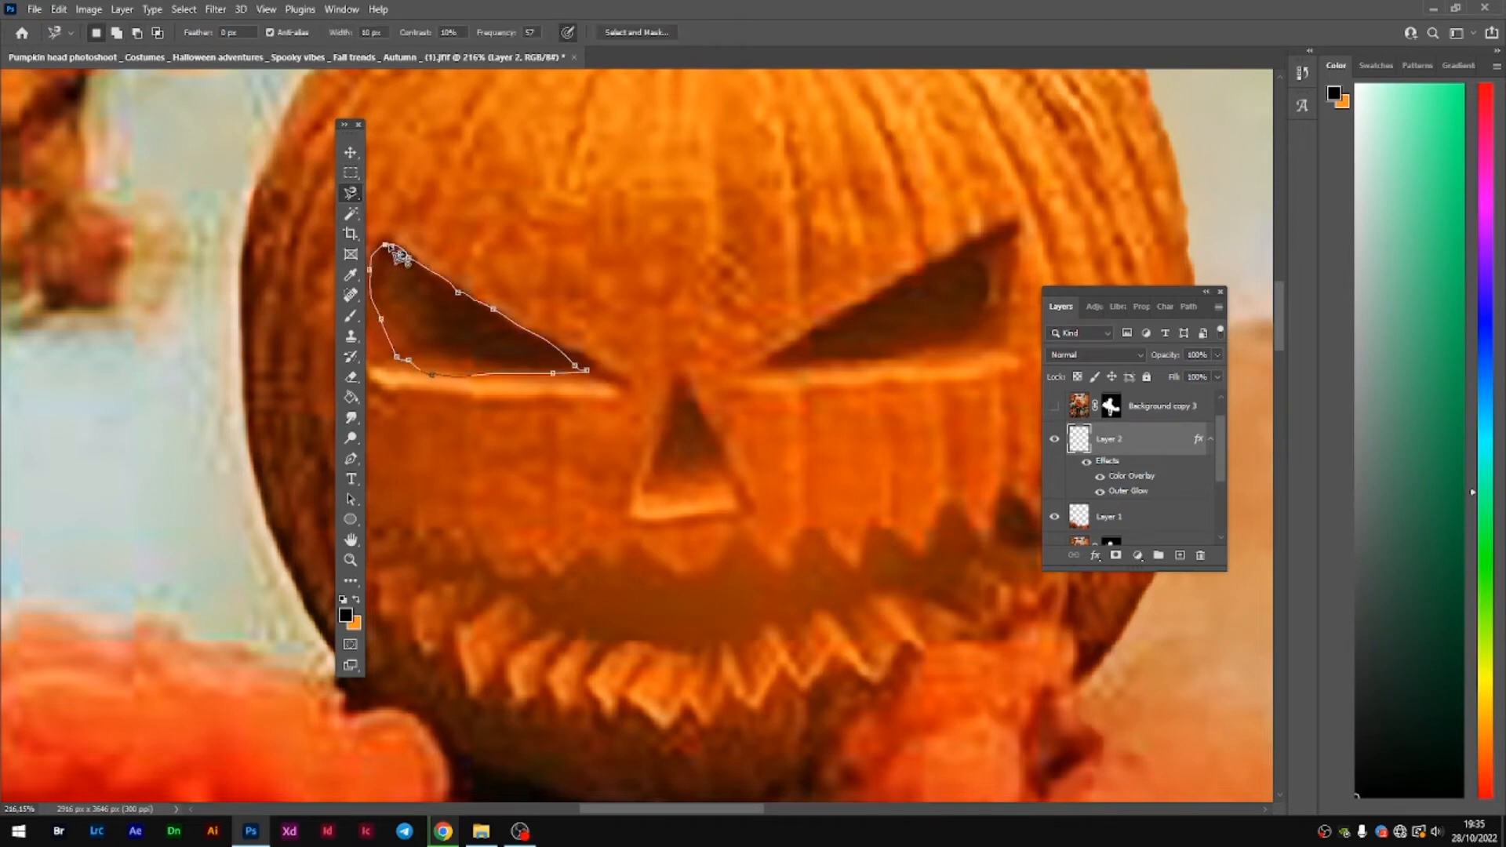
key(ctrl+x)
click(735, 310)
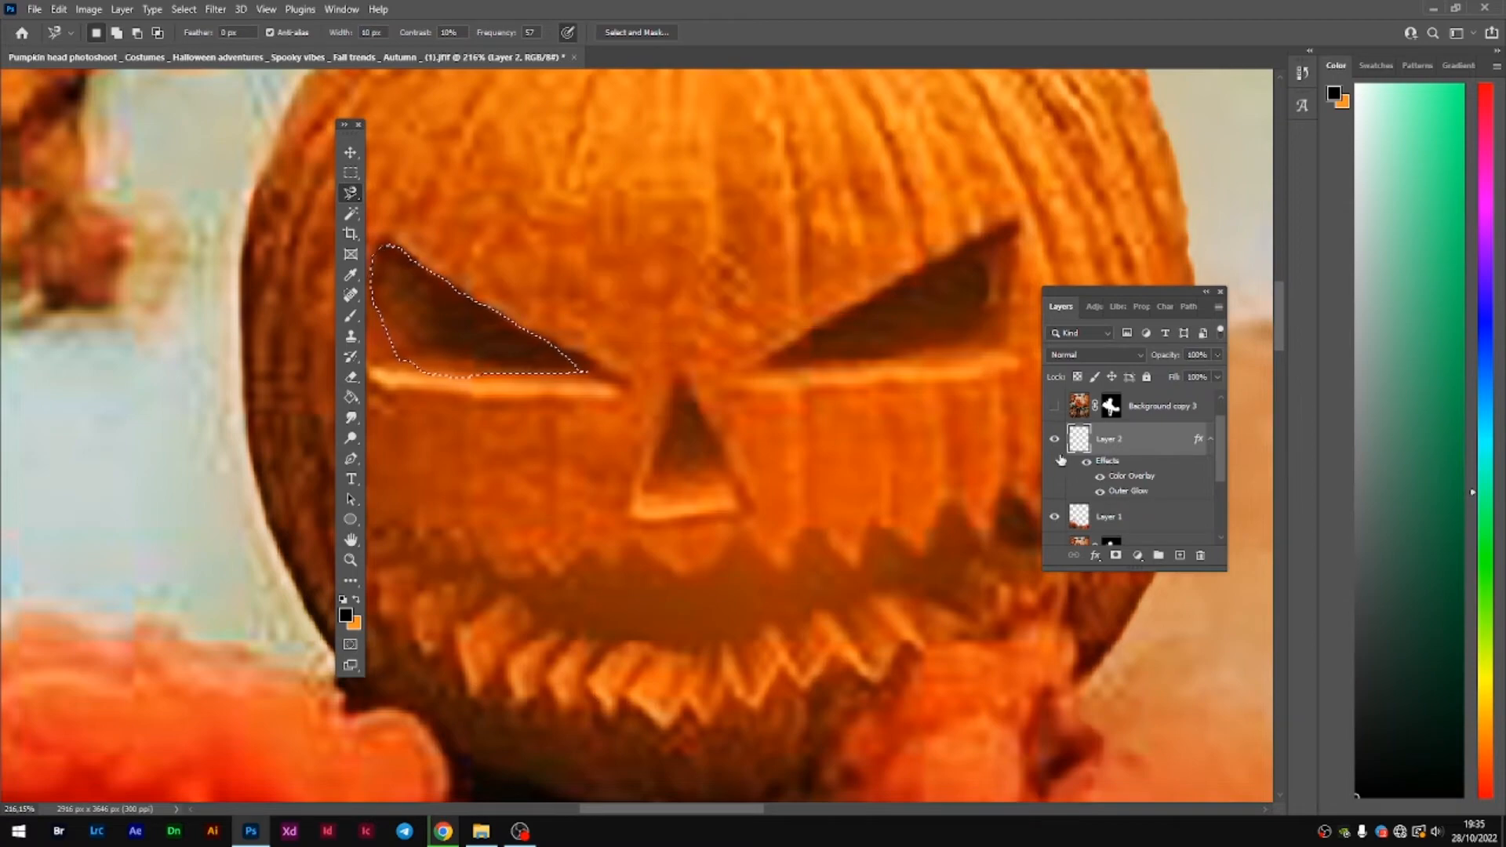
- Compare the face with Layer 2 hidden and shown, and drop the left-hand eye selection
click(1056, 440)
click(1055, 441)
click(352, 379)
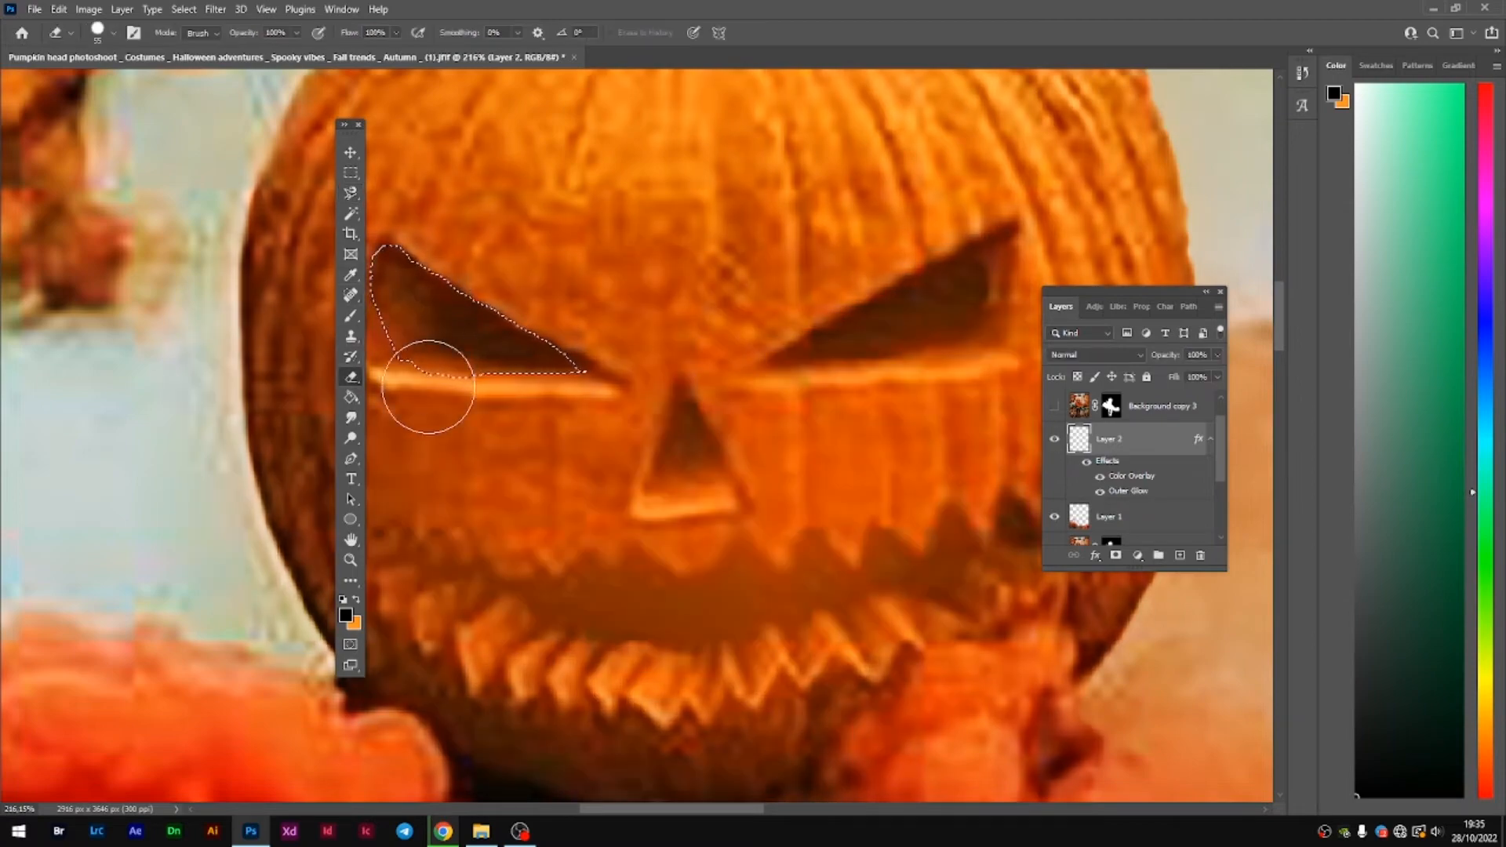
click(350, 172)
click(514, 212)
- Compare the whole composite with the Background copy 3 layer shown and hidden
scroll(674, 392, down, 14)
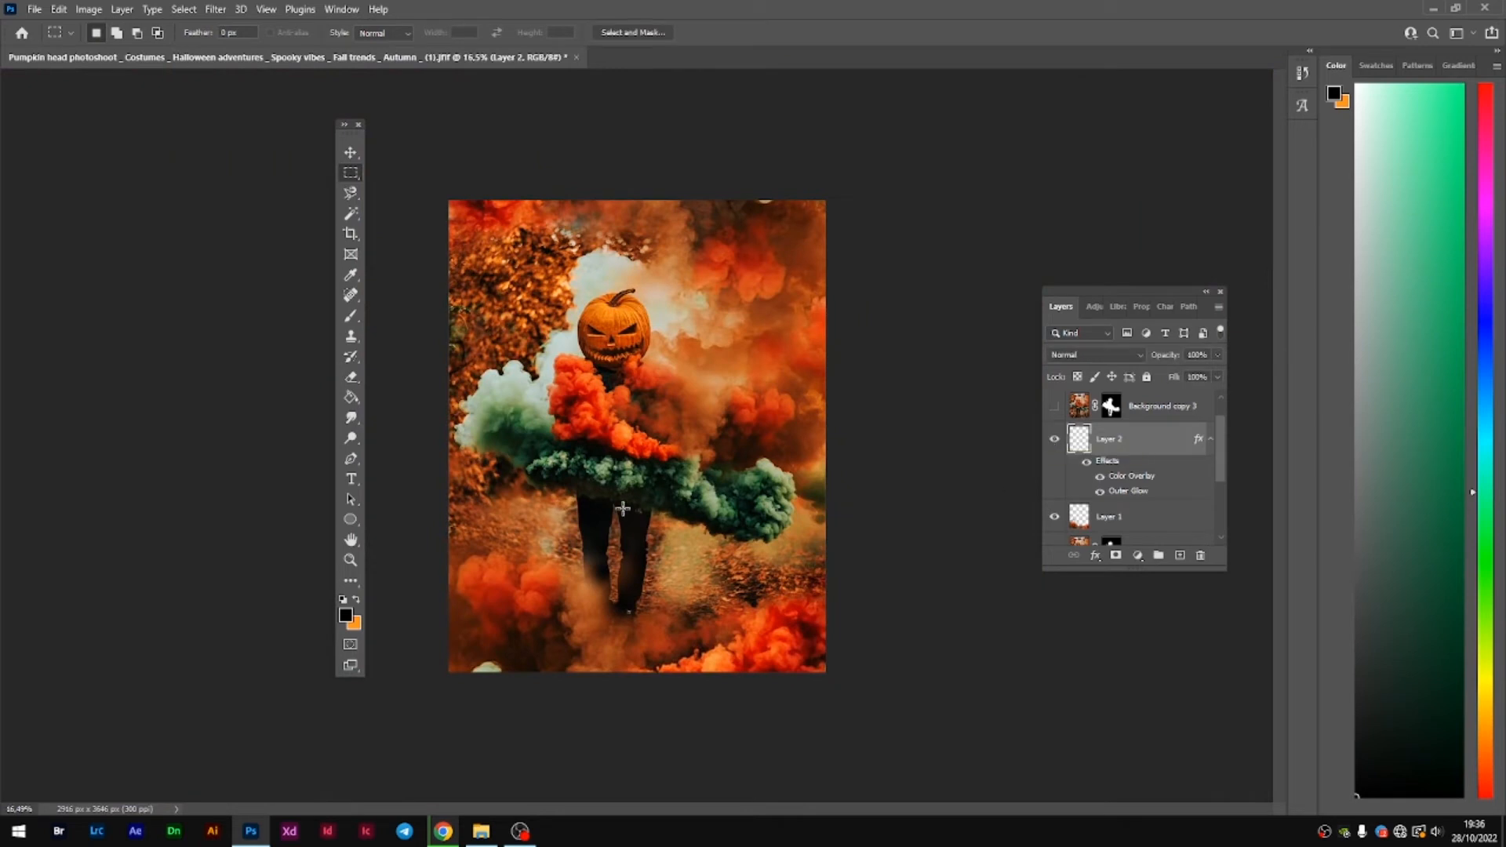
click(1054, 439)
click(1054, 439)
click(1054, 439)
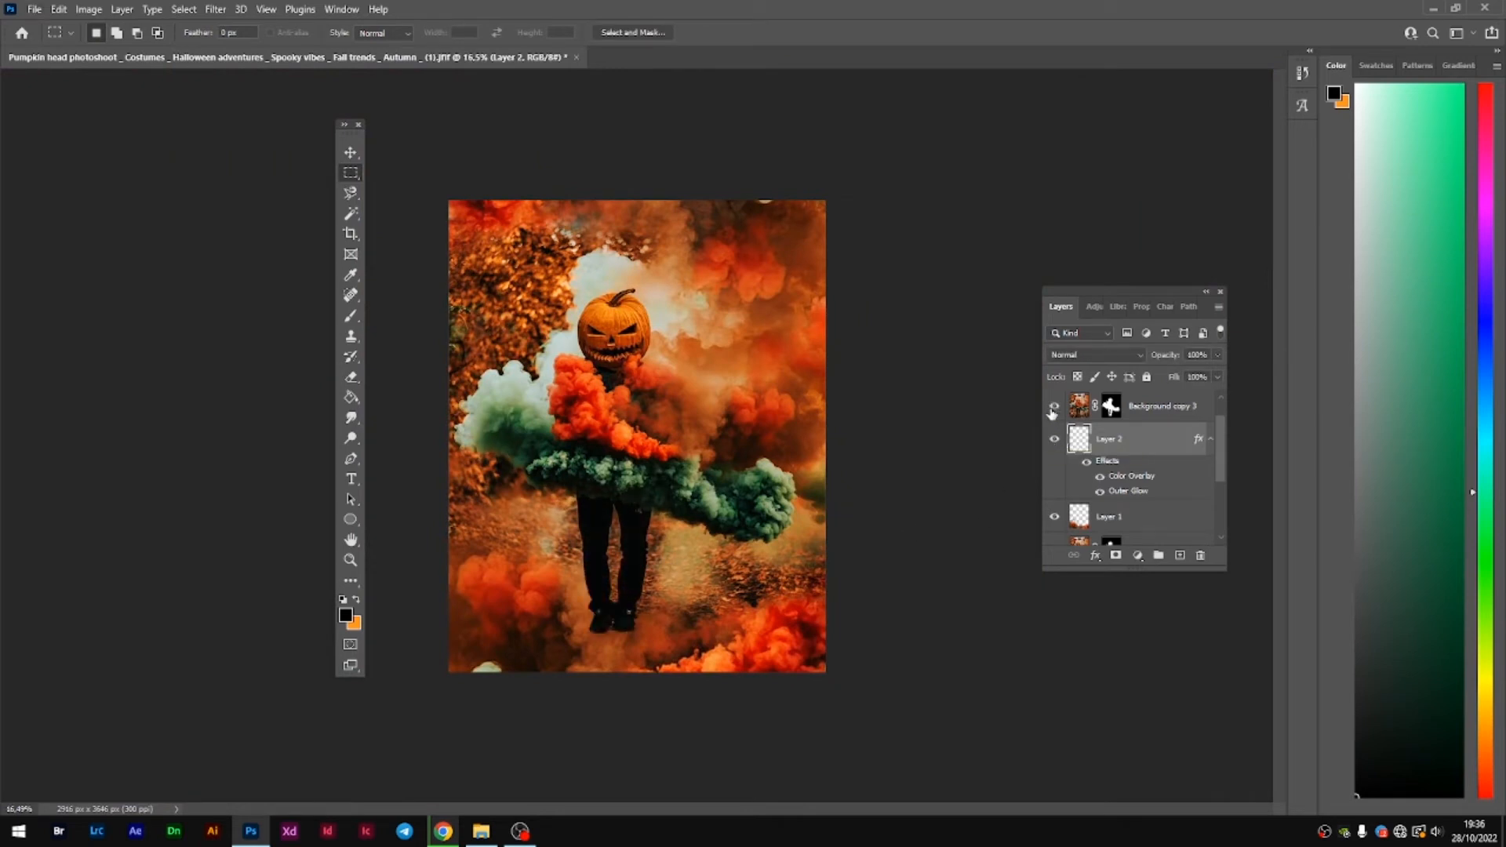
click(1054, 439)
- Create an empty layer above Hue/Saturation 1 and add a Curves adjustment layer on top of it
scroll(951, 528, down, 1)
scroll(951, 528, down, 1)
scroll(1186, 450, up, 1)
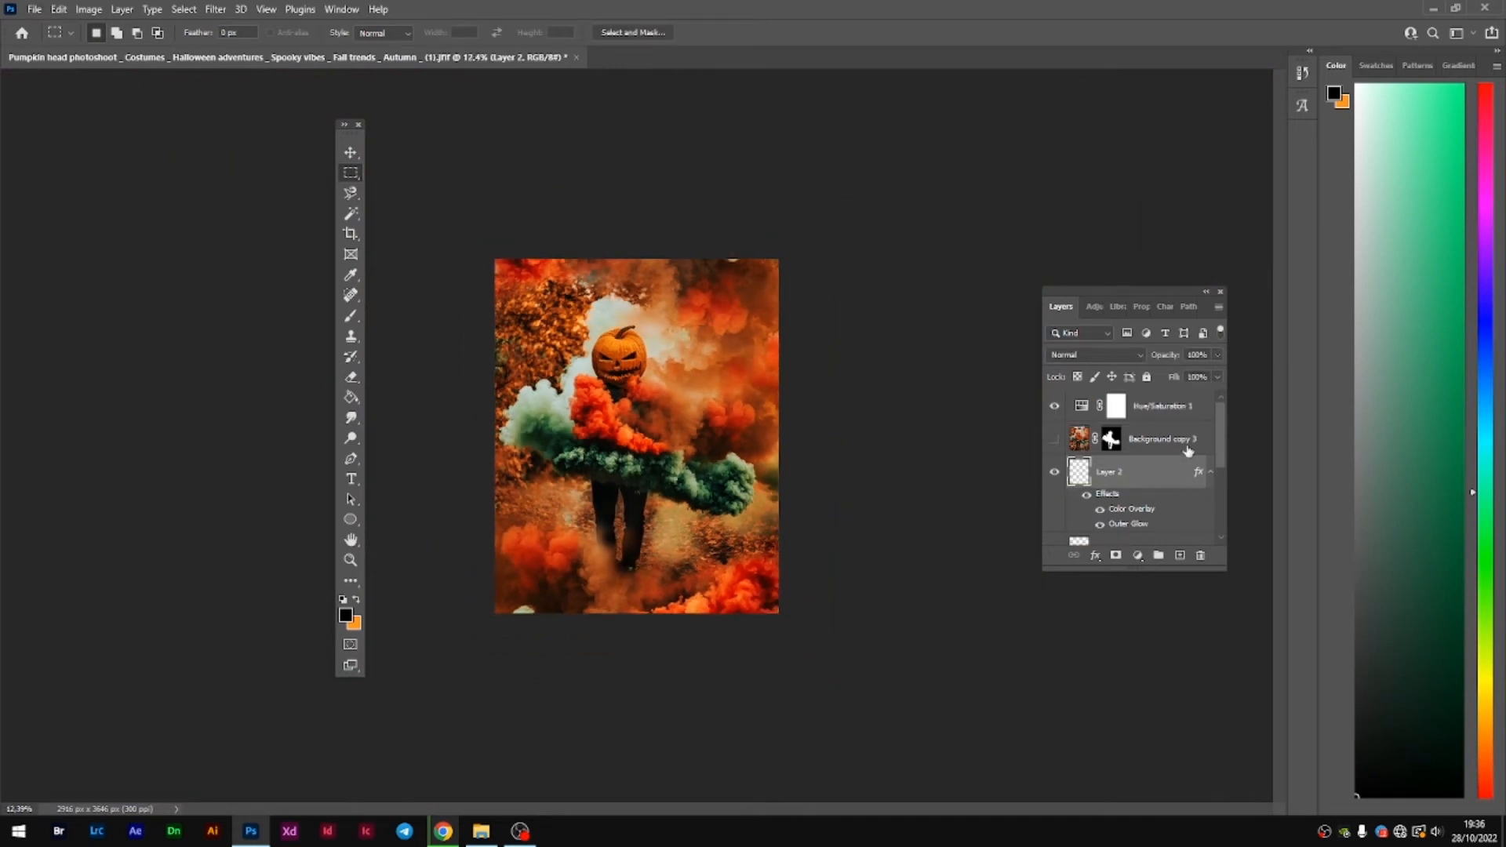
click(1170, 415)
click(1094, 305)
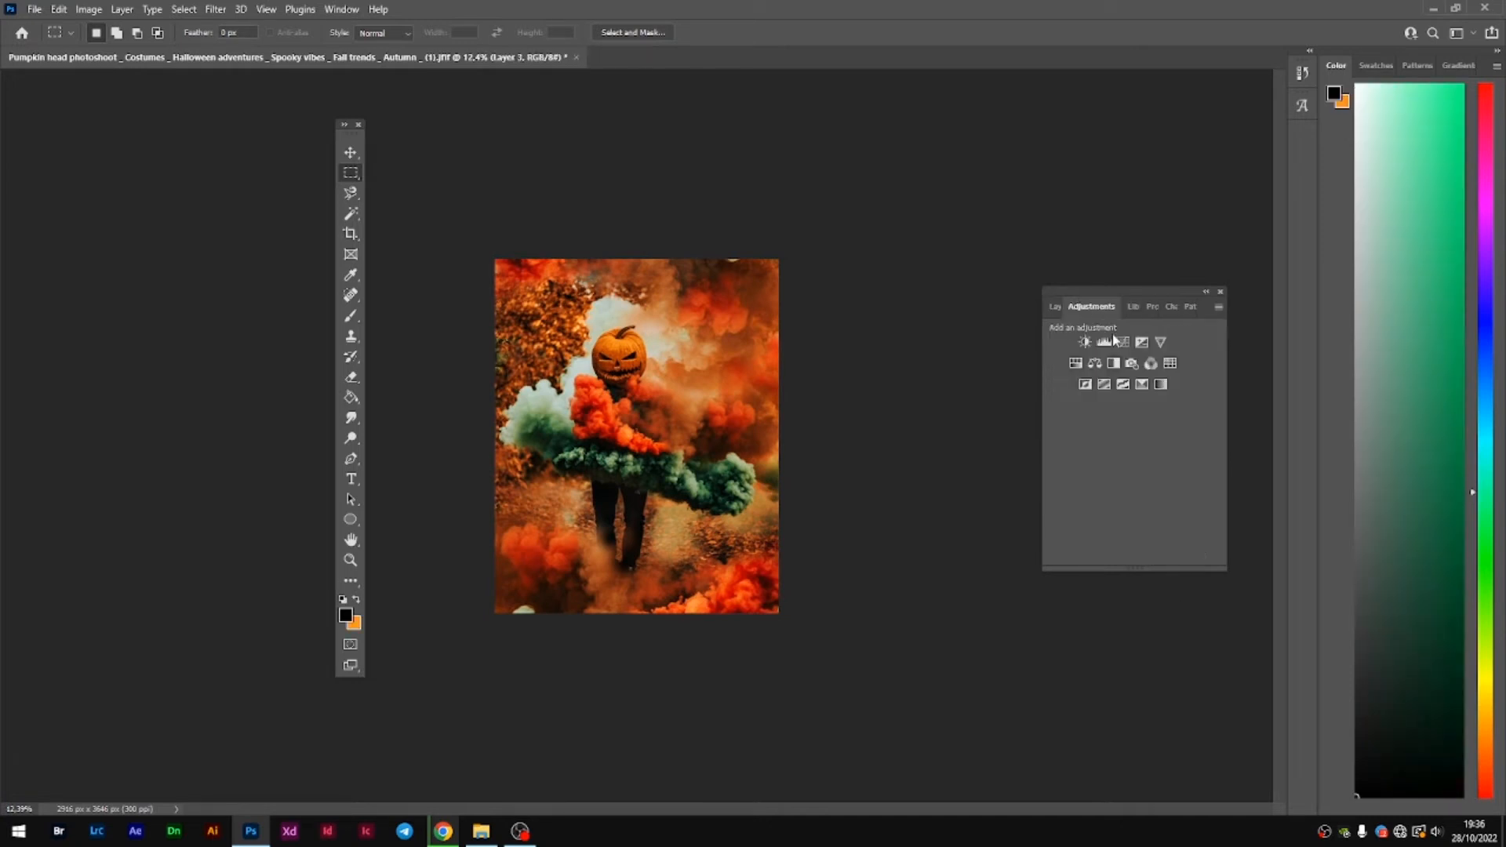
click(1122, 340)
drag(1107, 294, 776, 396)
key(ctrl+plus)
key(ctrl+plus)
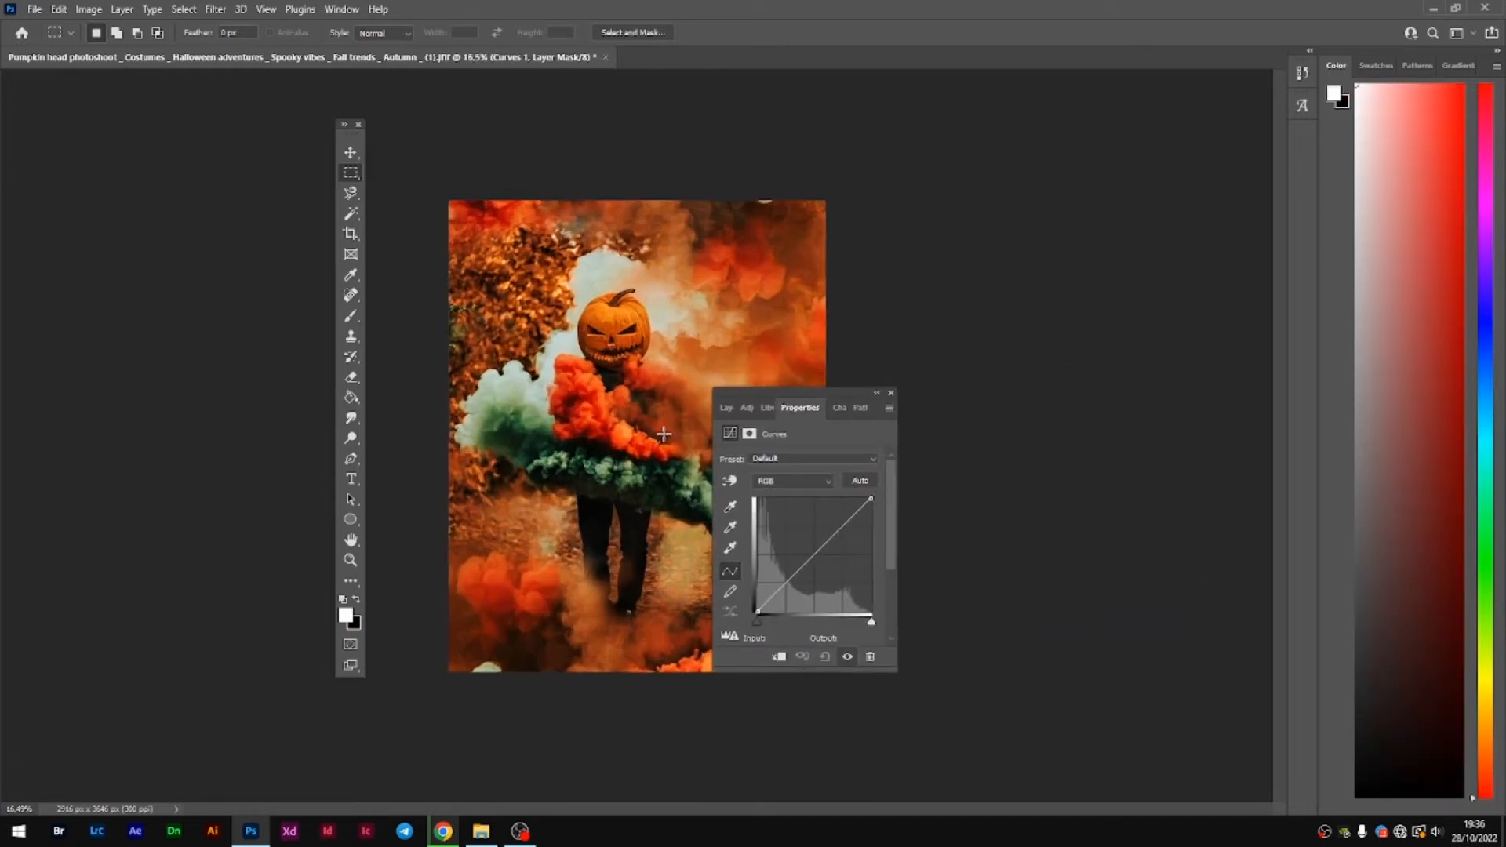
- Shape the RGB curve of Curves 1 with added points, pulling the shadow points slightly down and adjusting the highlights
drag(774, 592, 824, 542)
drag(769, 602, 766, 601)
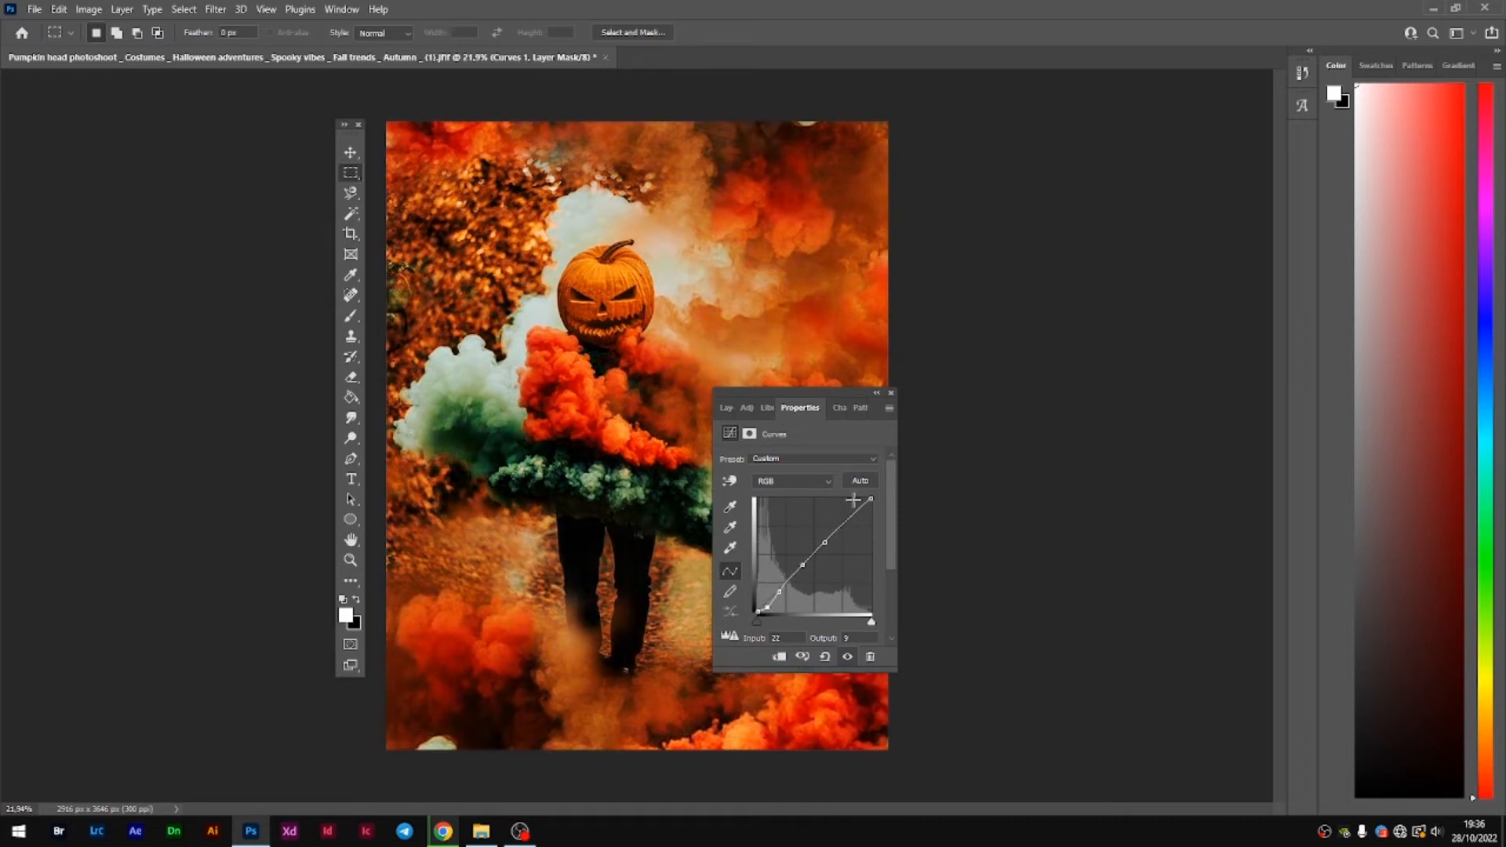
mouse_move(862, 508)
mouse_down()
mouse_move(865, 524)
mouse_move(851, 504)
mouse_move(840, 530)
mouse_move(834, 518)
mouse_move(845, 529)
mouse_up()
drag(778, 591, 781, 596)
- Try several blend modes on the Curves 1 layer, set it to Overlay and adjust its fill
click(732, 409)
click(764, 457)
click(764, 449)
scroll(760, 454, down, 9)
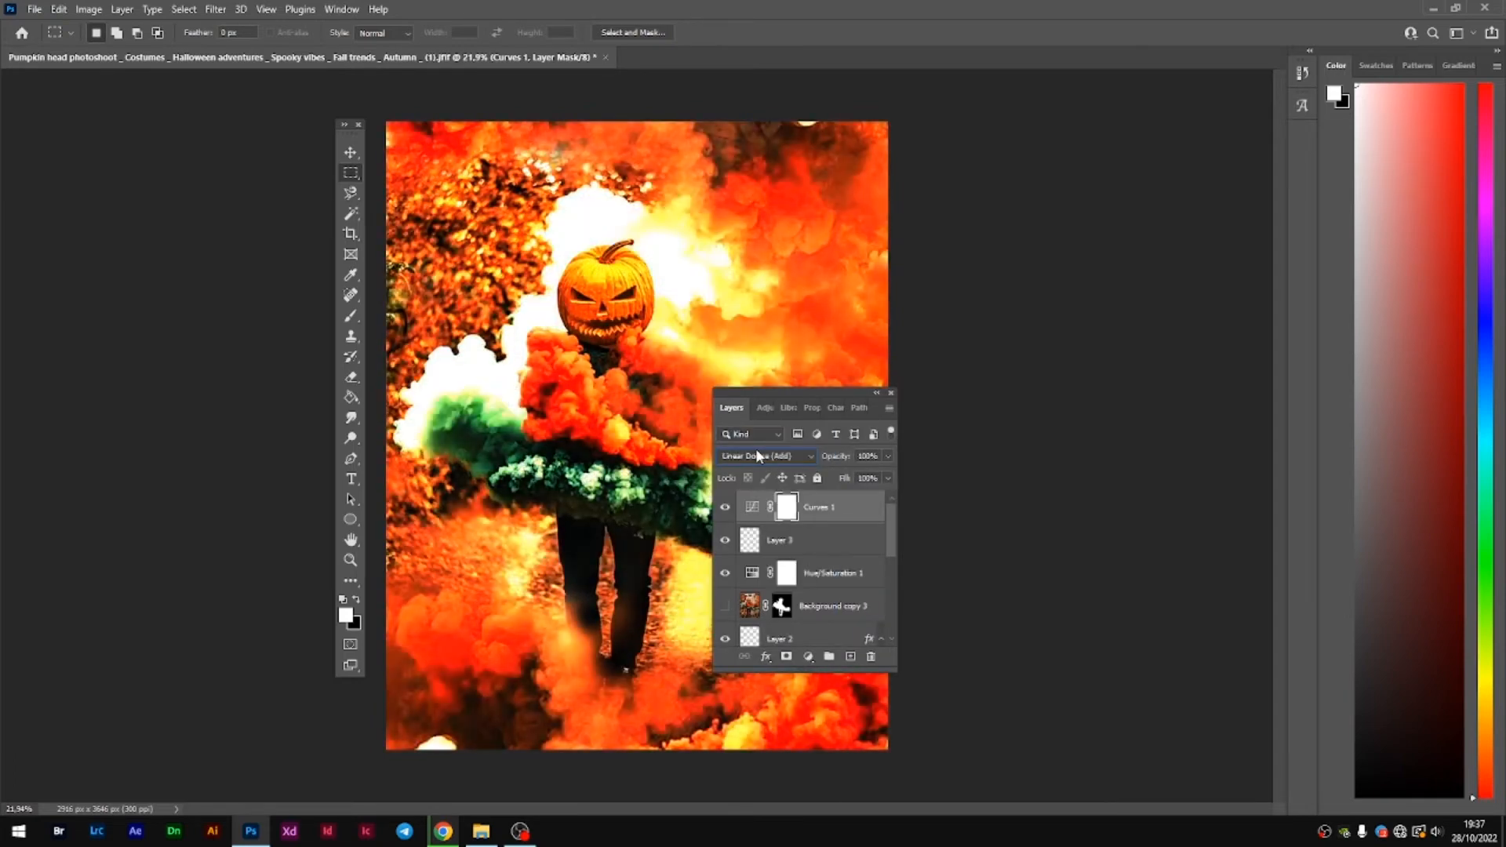
scroll(756, 454, down, 10)
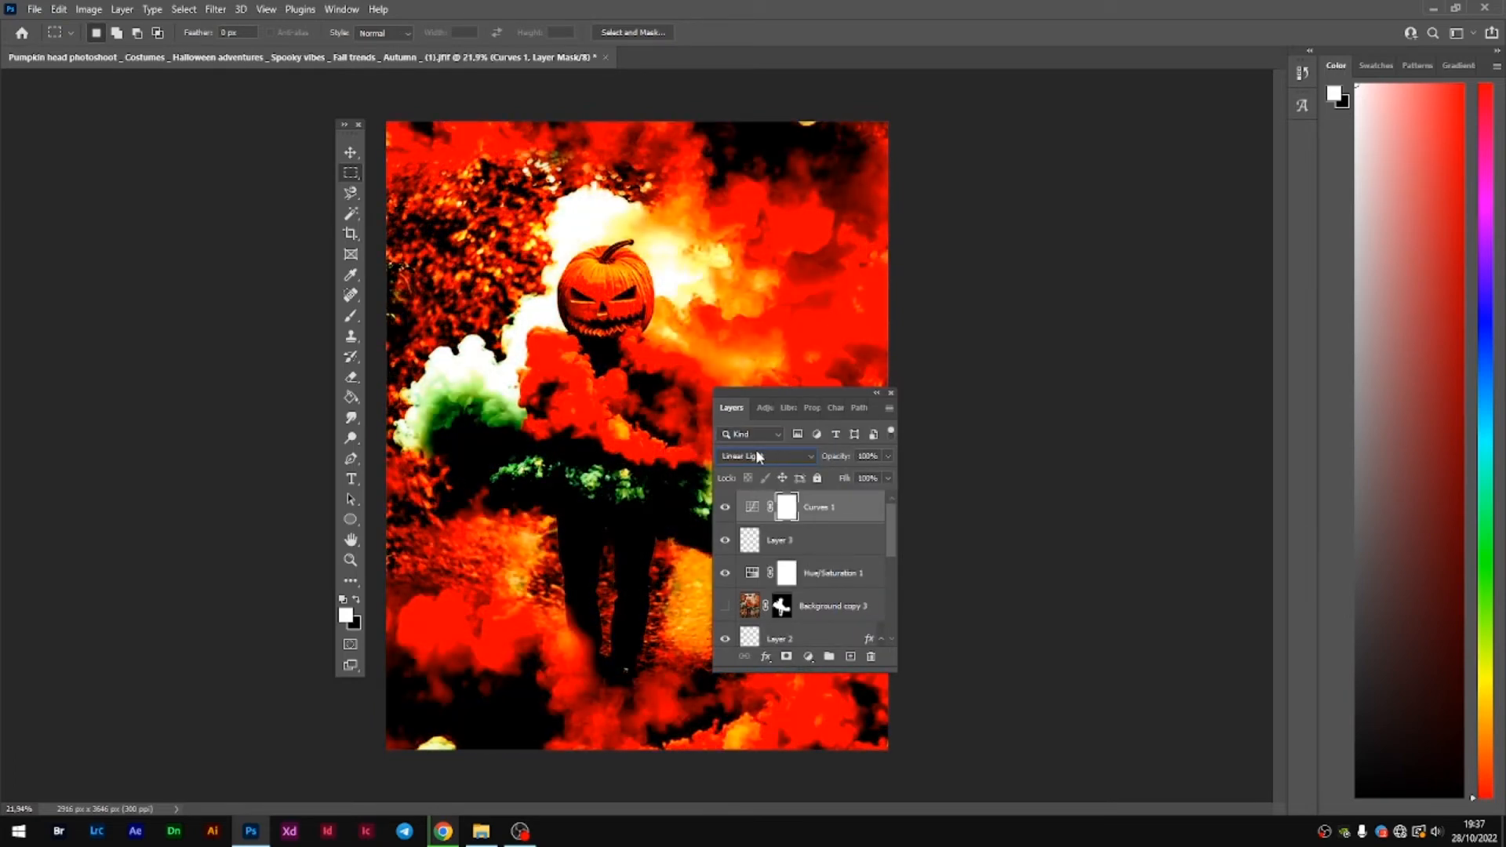
scroll(810, 503, down, 3)
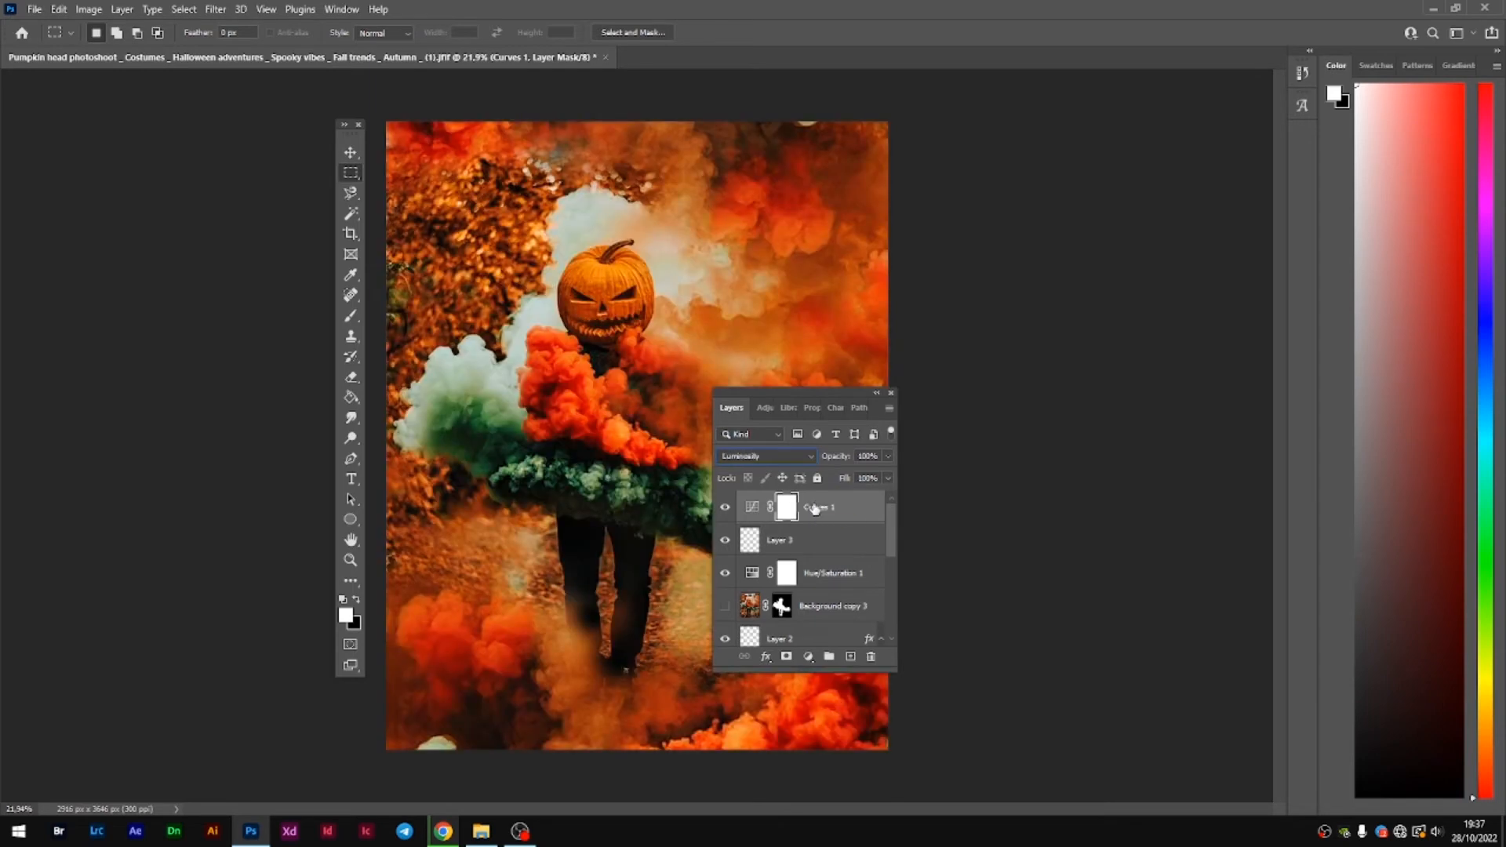
key(alt+shift+o)
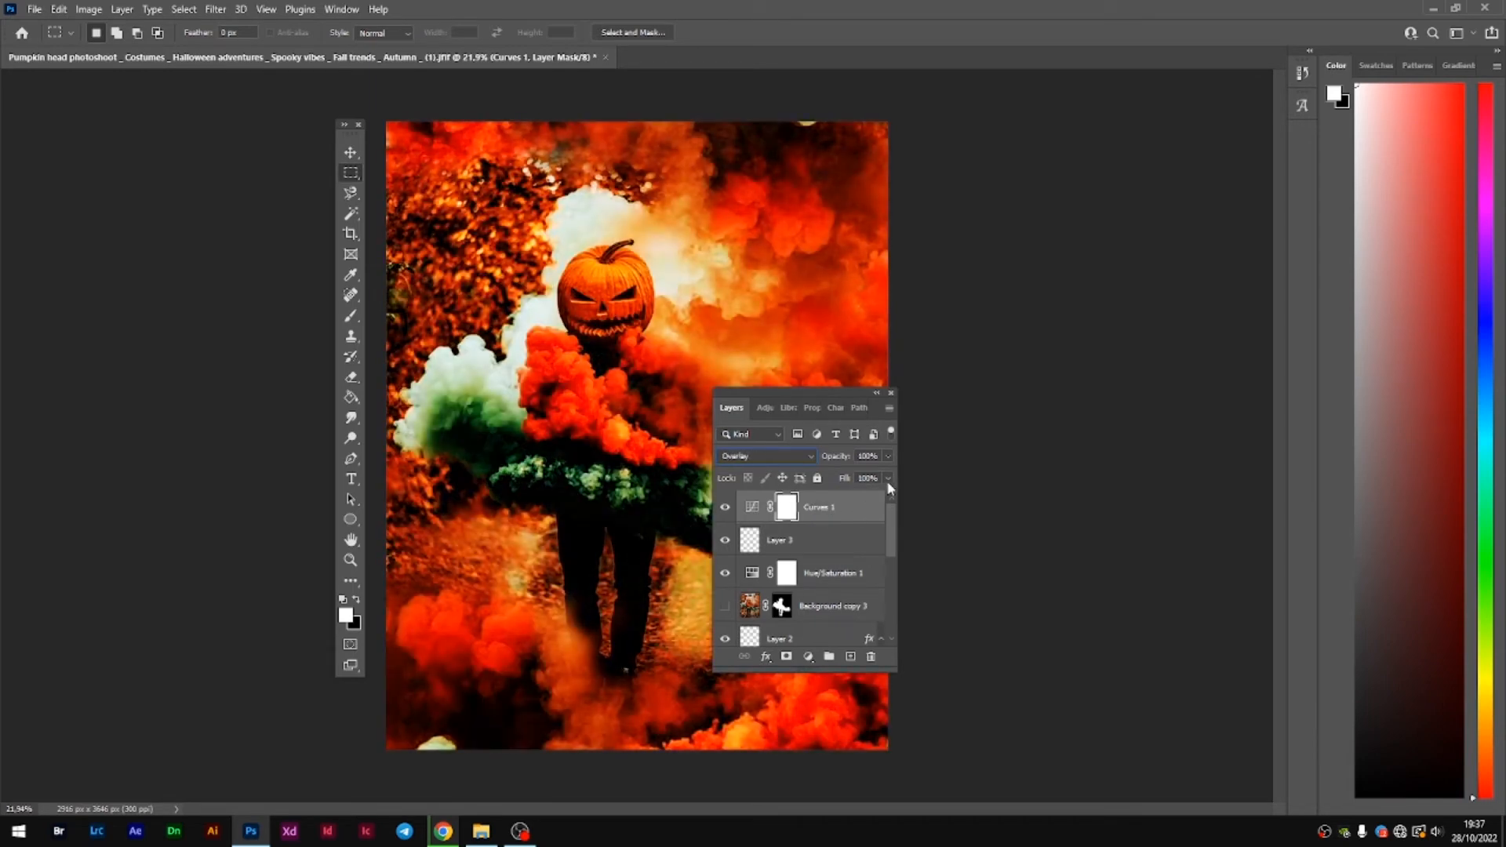
mouse_move(844, 500)
mouse_down()
mouse_move(865, 502)
mouse_move(837, 500)
mouse_up()
- Fill the empty Layer 3 with black using the Paint Bucket
click(777, 539)
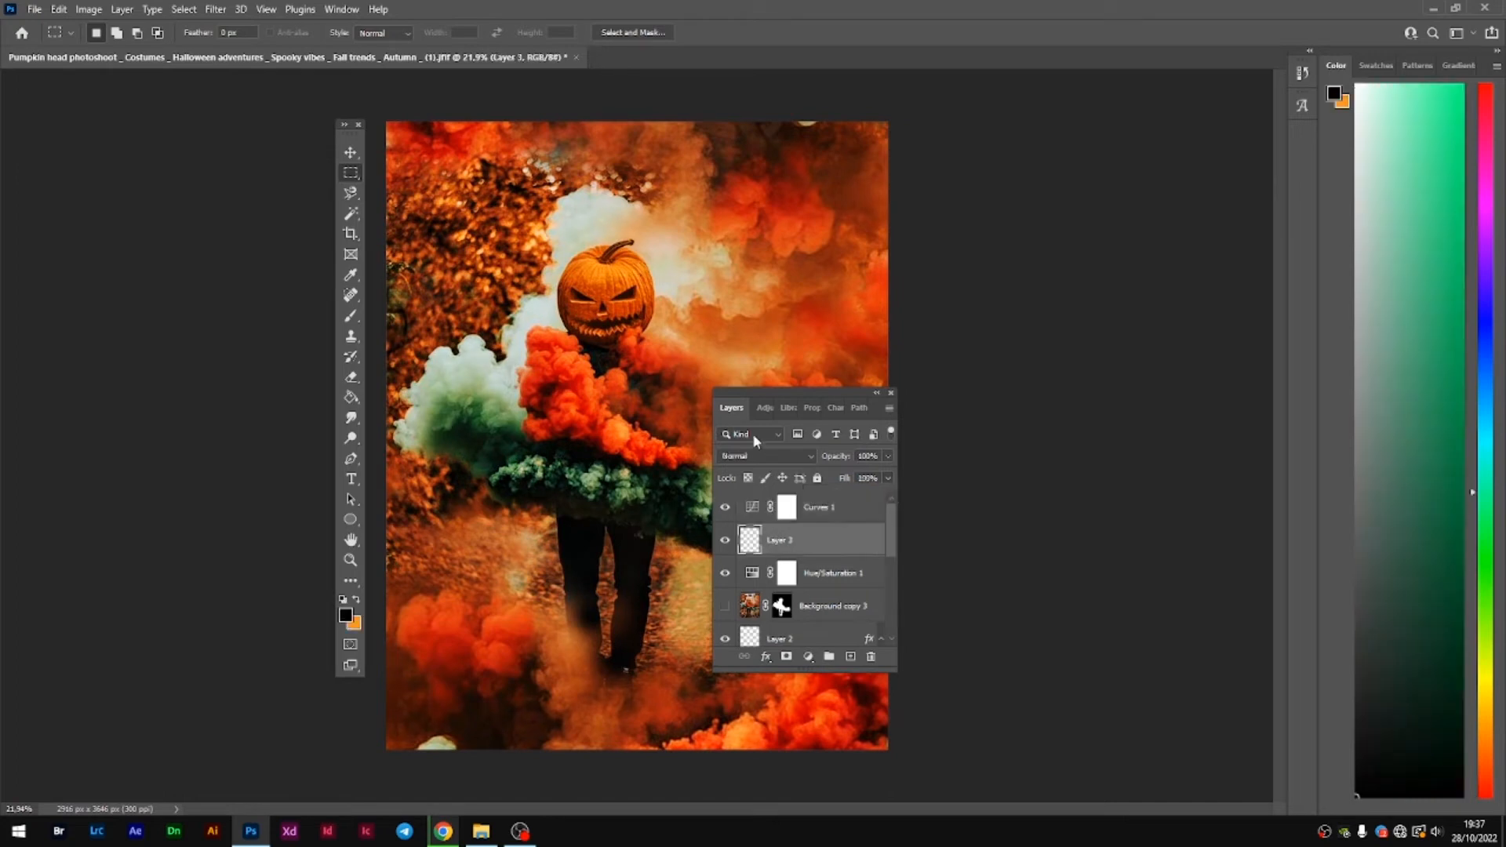
click(350, 397)
click(511, 494)
key(v)
- Set the black Layer 3 to Multiply and lower its fill to 27%
click(810, 459)
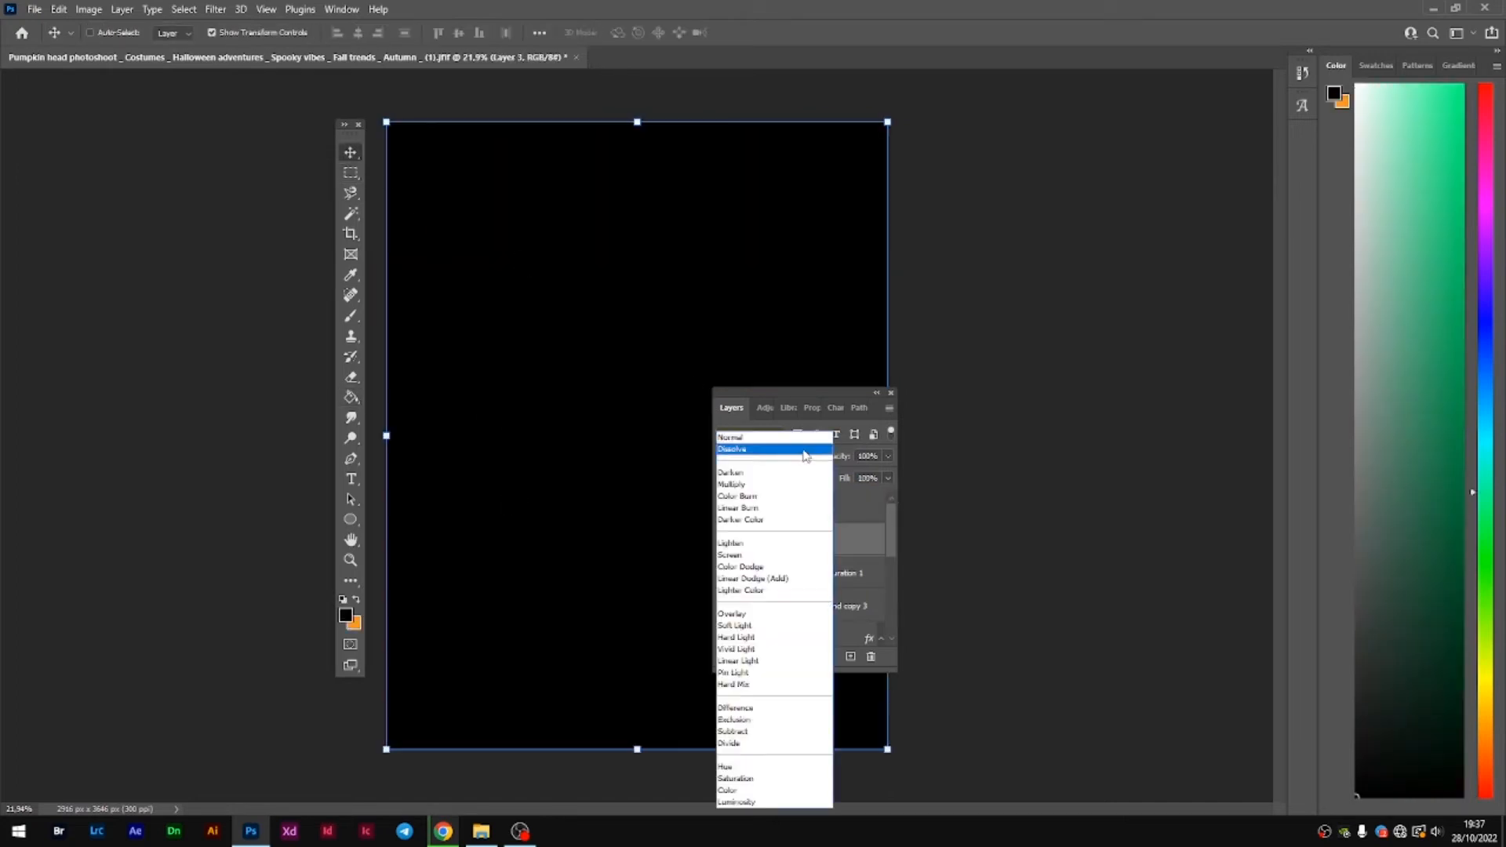
click(753, 477)
drag(887, 477, 812, 492)
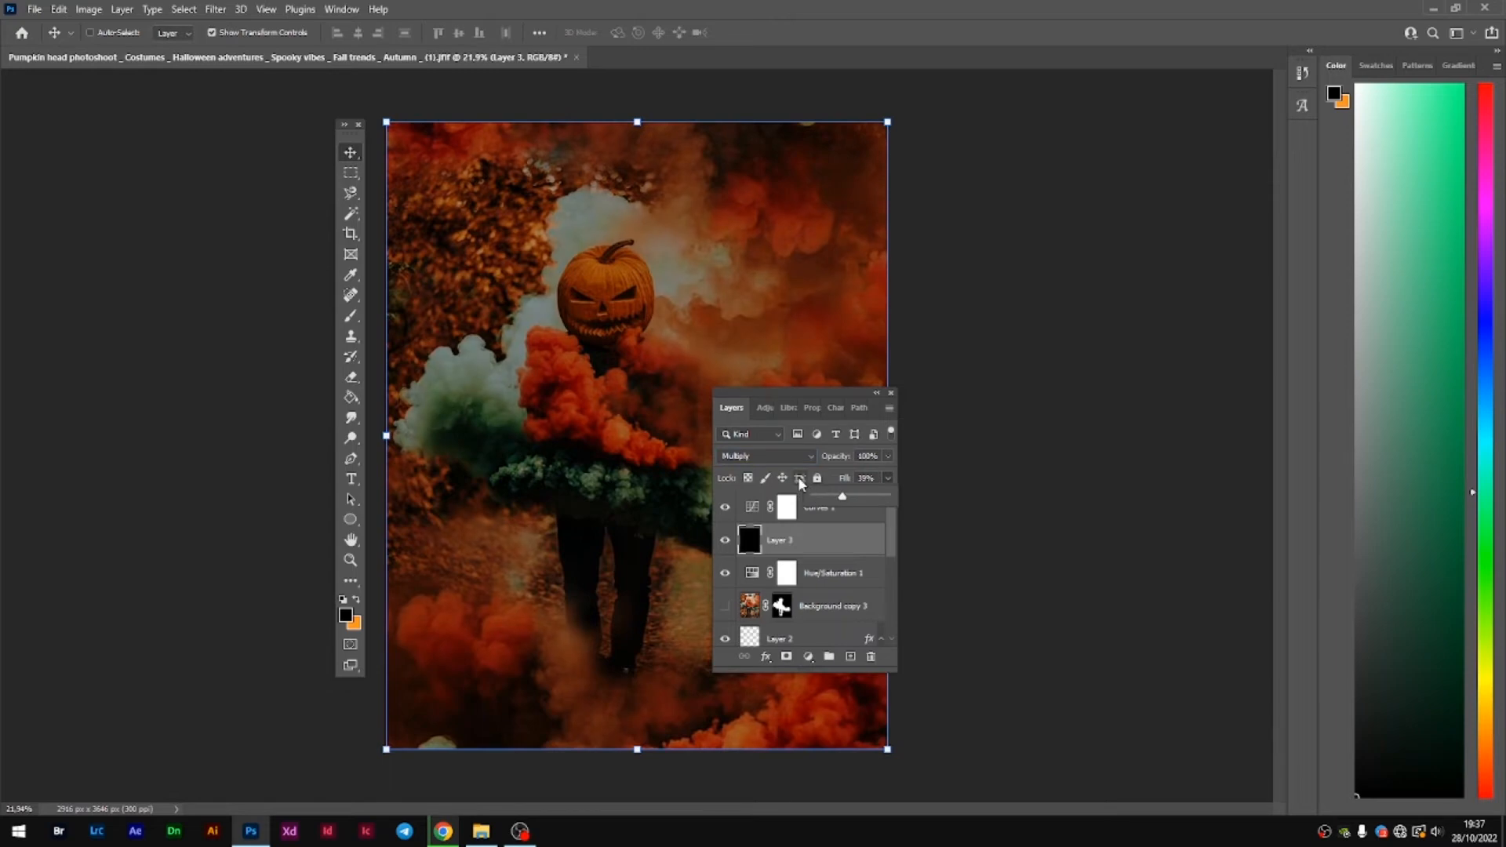
- Try the blend modes on Layer 3 one after another, from Lighten through Vivid Light to Exclusion
key(Down)
key(Down)
key(Down)
key(Down)
key(Down)
key(Down)
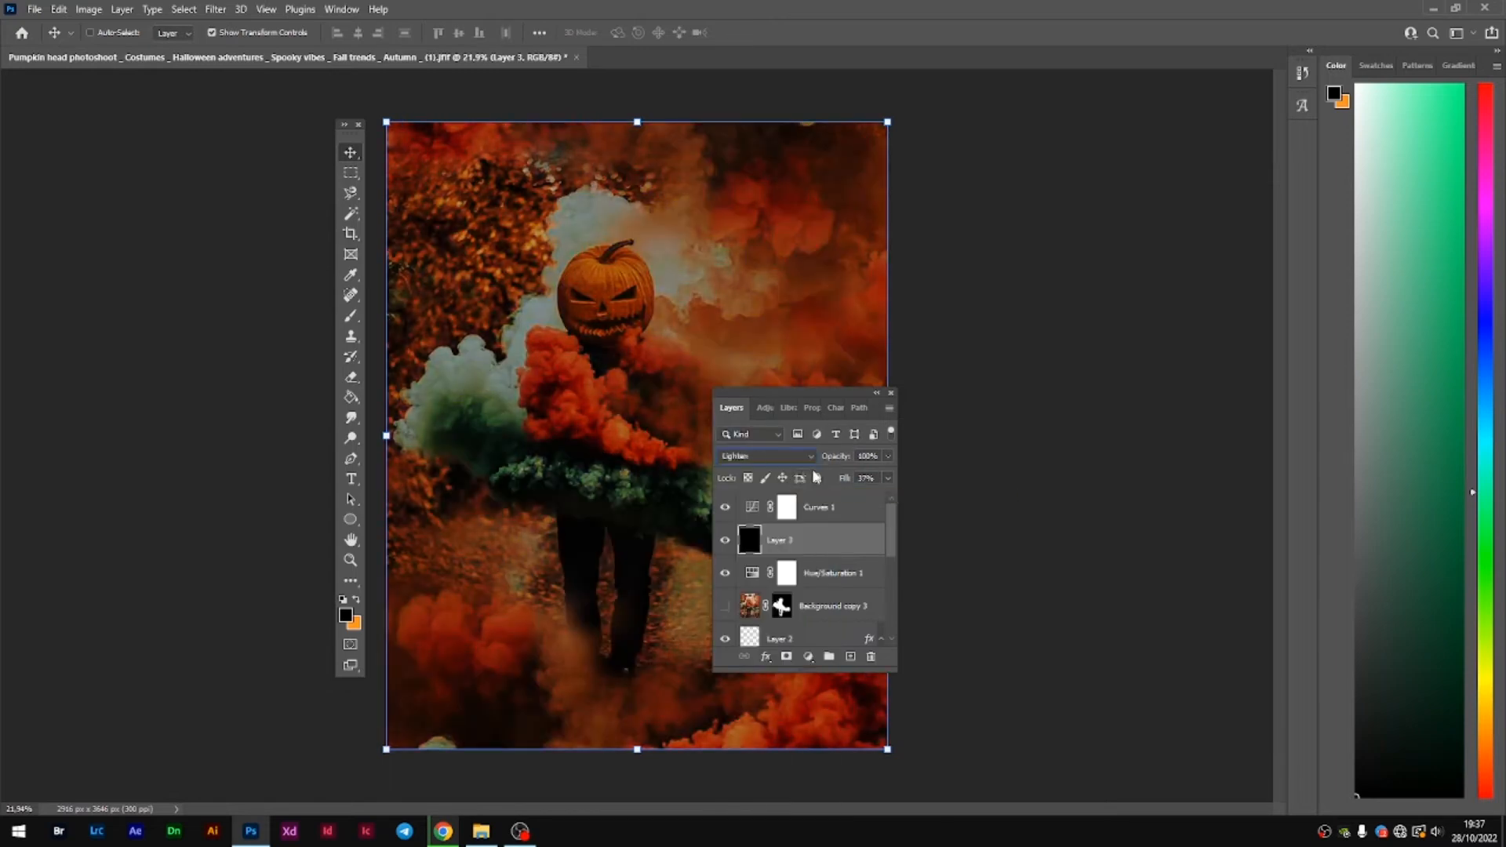
key(Down)
key(Down)
key(Down)
key(Down)
key(Down)
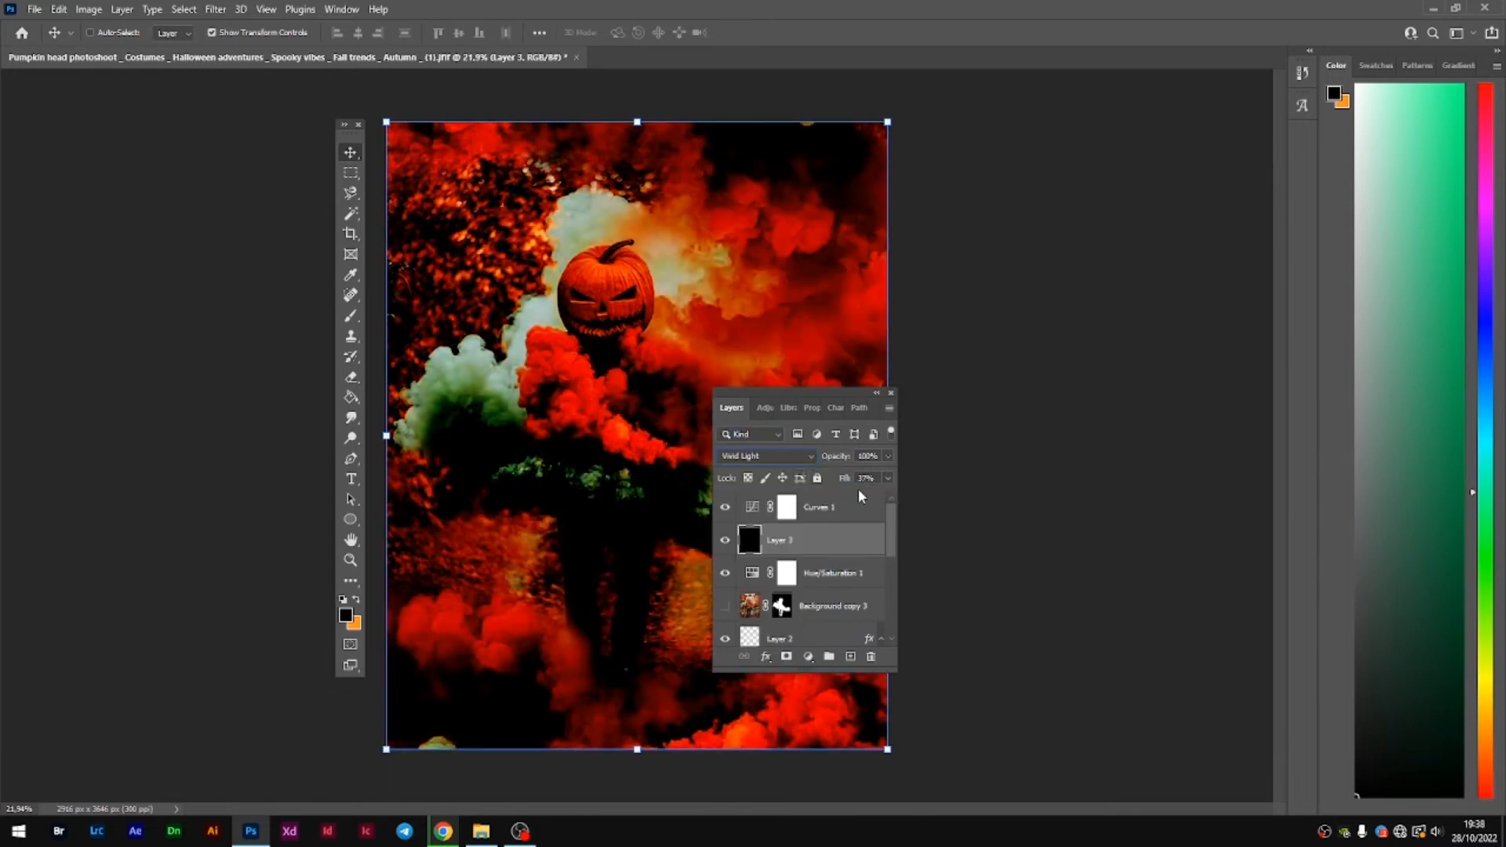
key(Down)
key(Down)
key(Down)
key(Down)
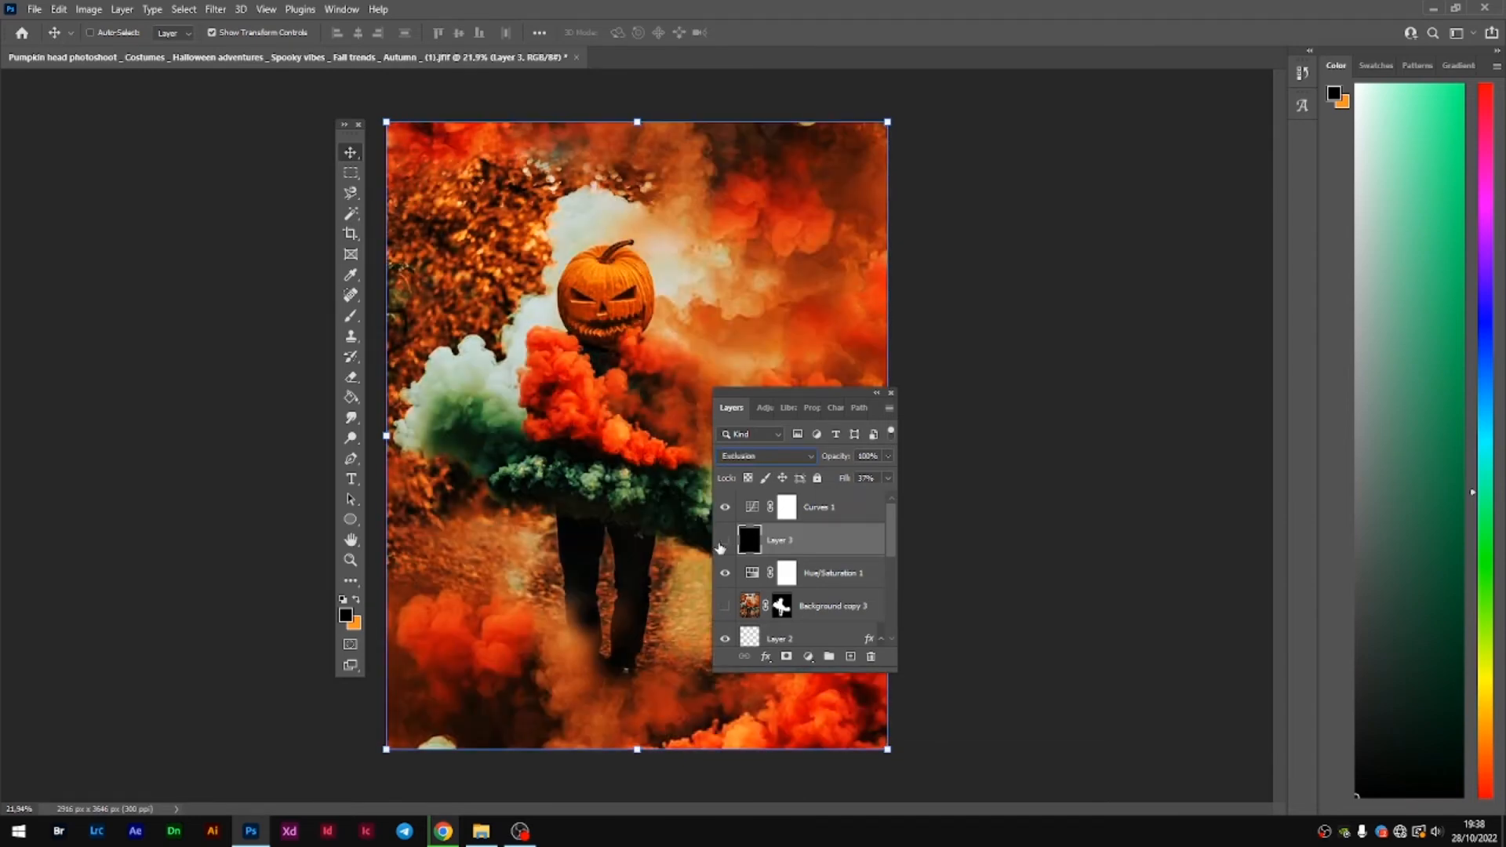
- Try the Divide through Luminosity blend modes on Layer 3 and raise its fill to 82%
click(764, 456)
click(775, 728)
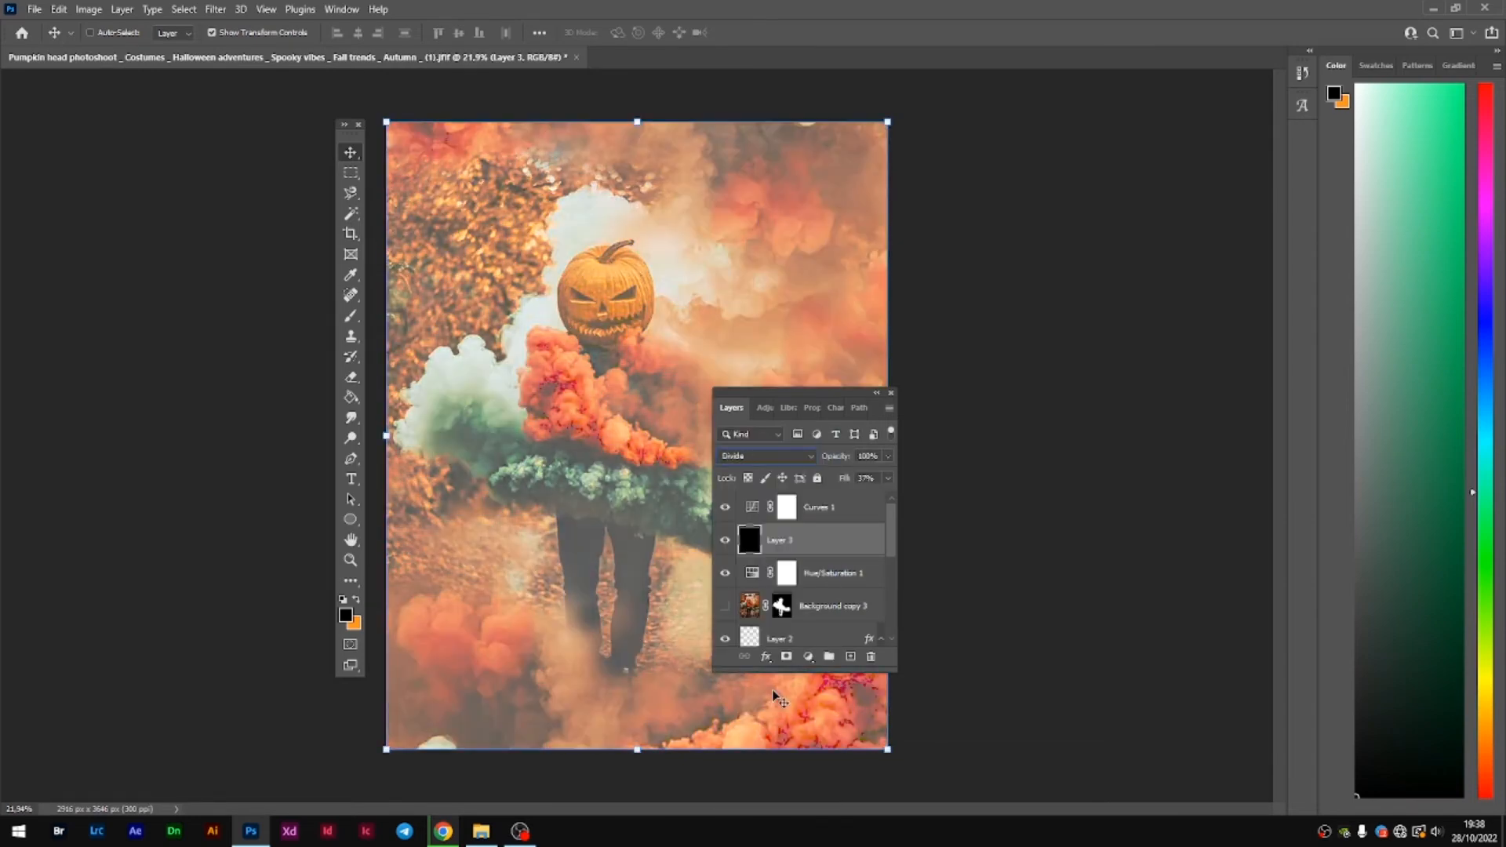
key(Down)
key(Down)
key(Down)
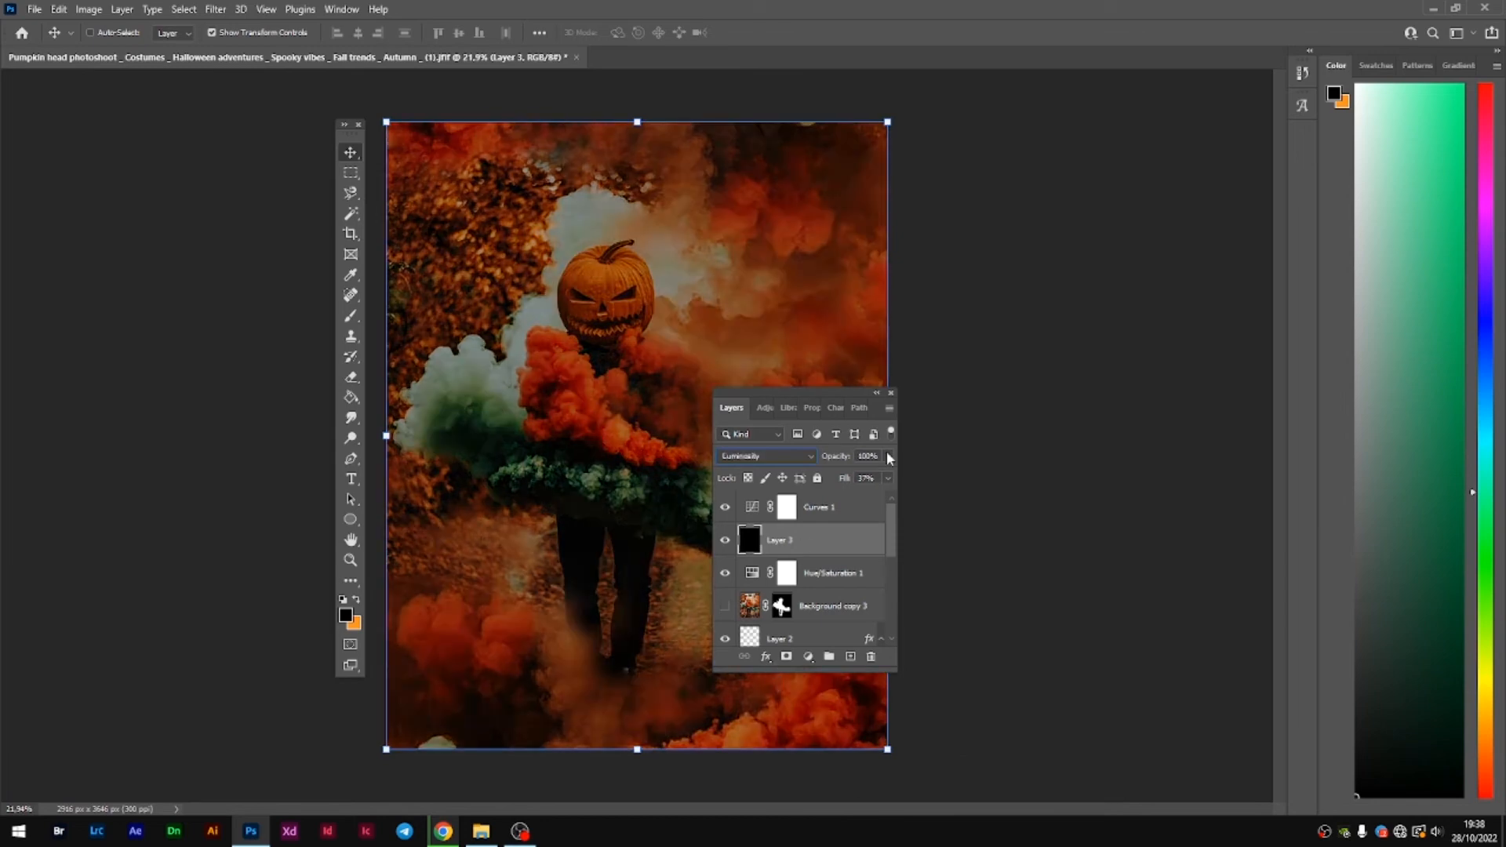
drag(887, 478, 875, 501)
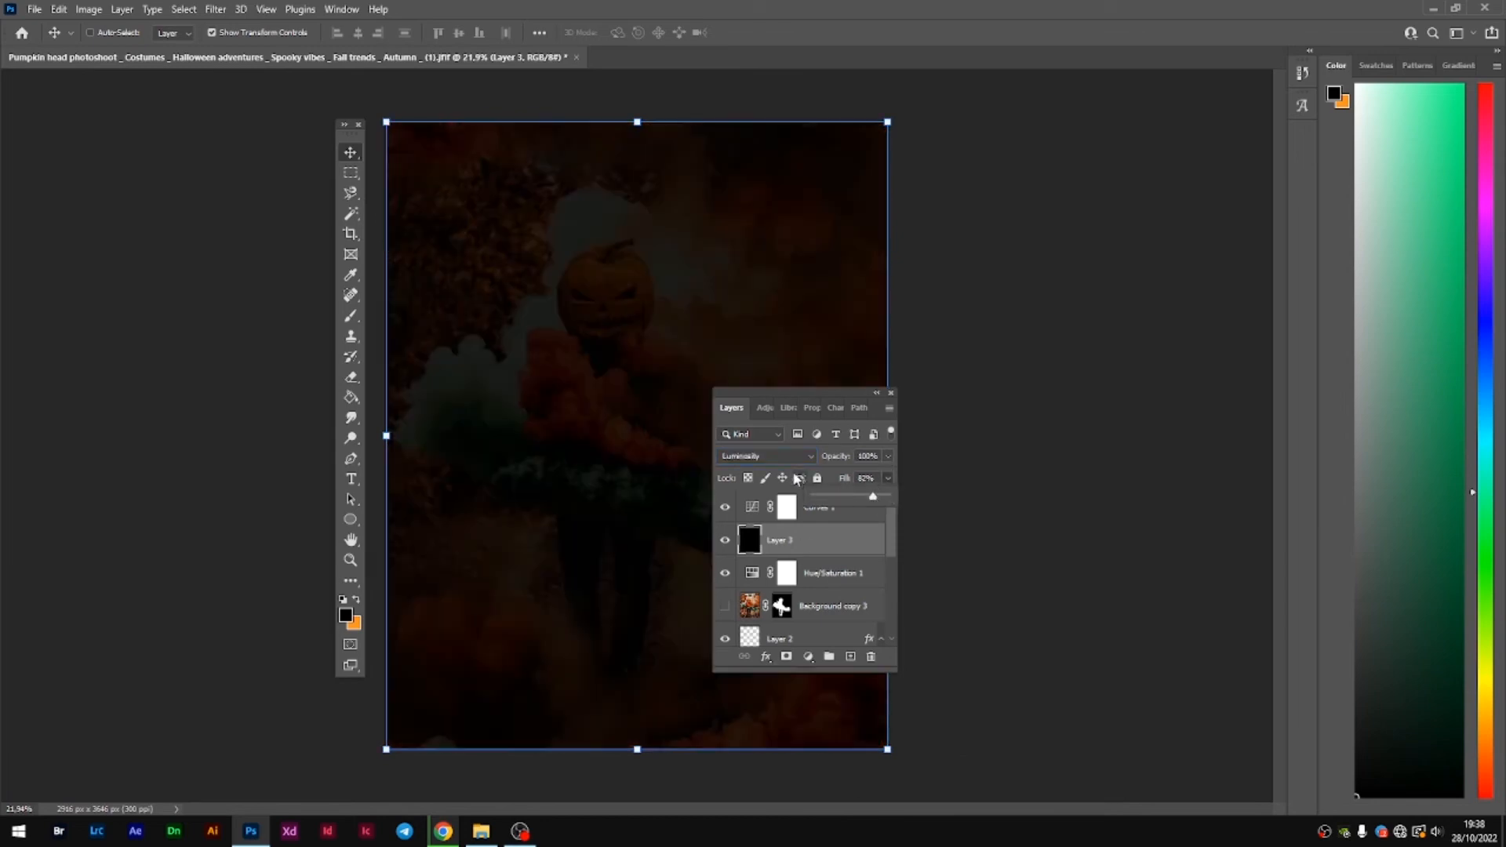
- Cover Layer 3 with a diagonal black-to-orange gradient starting near the figure's legs
click(394, 399)
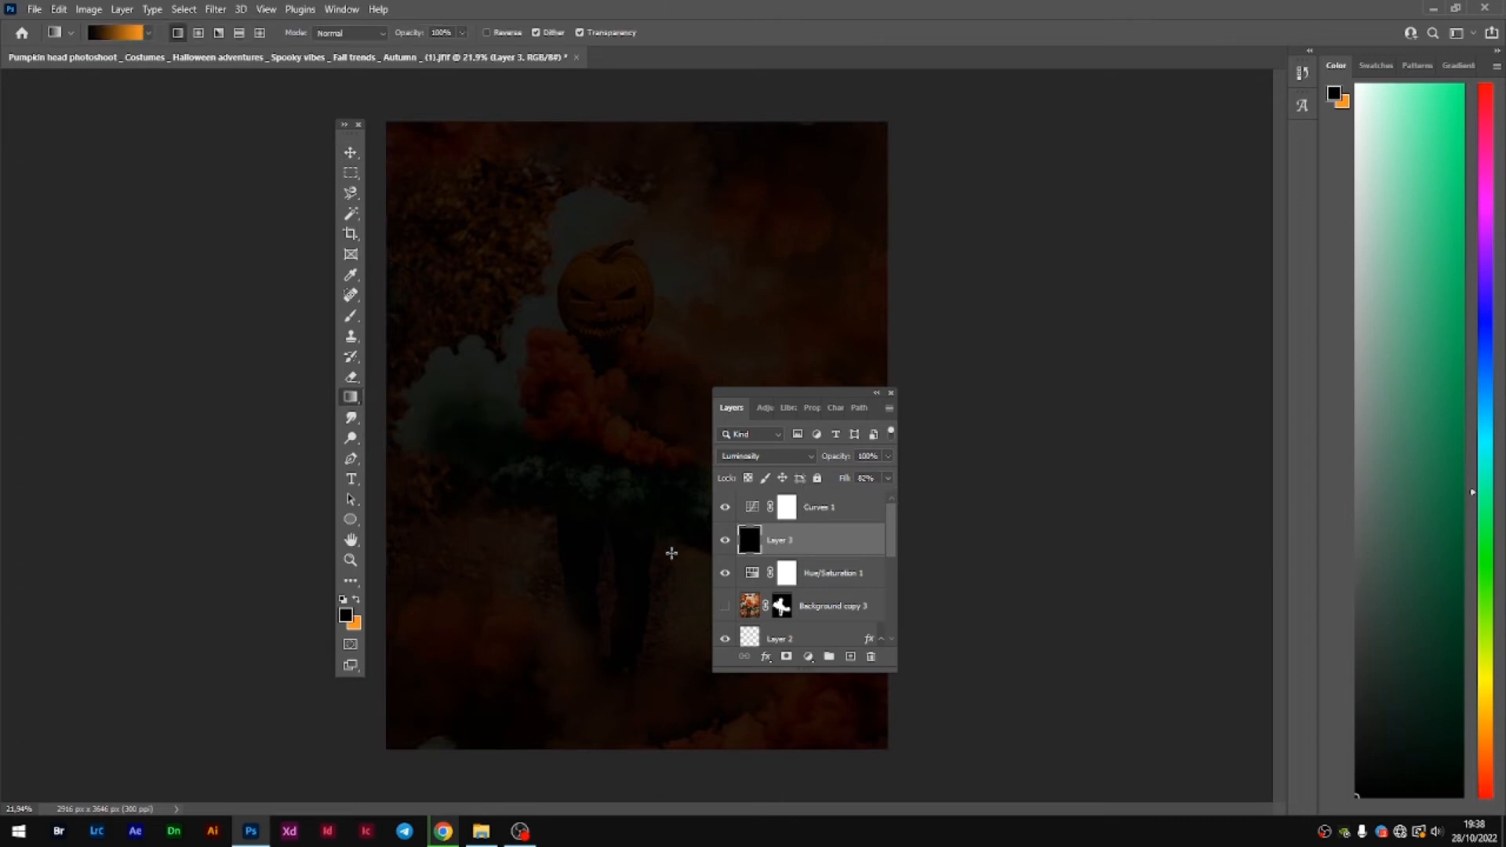
drag(681, 619, 611, 499)
click(149, 33)
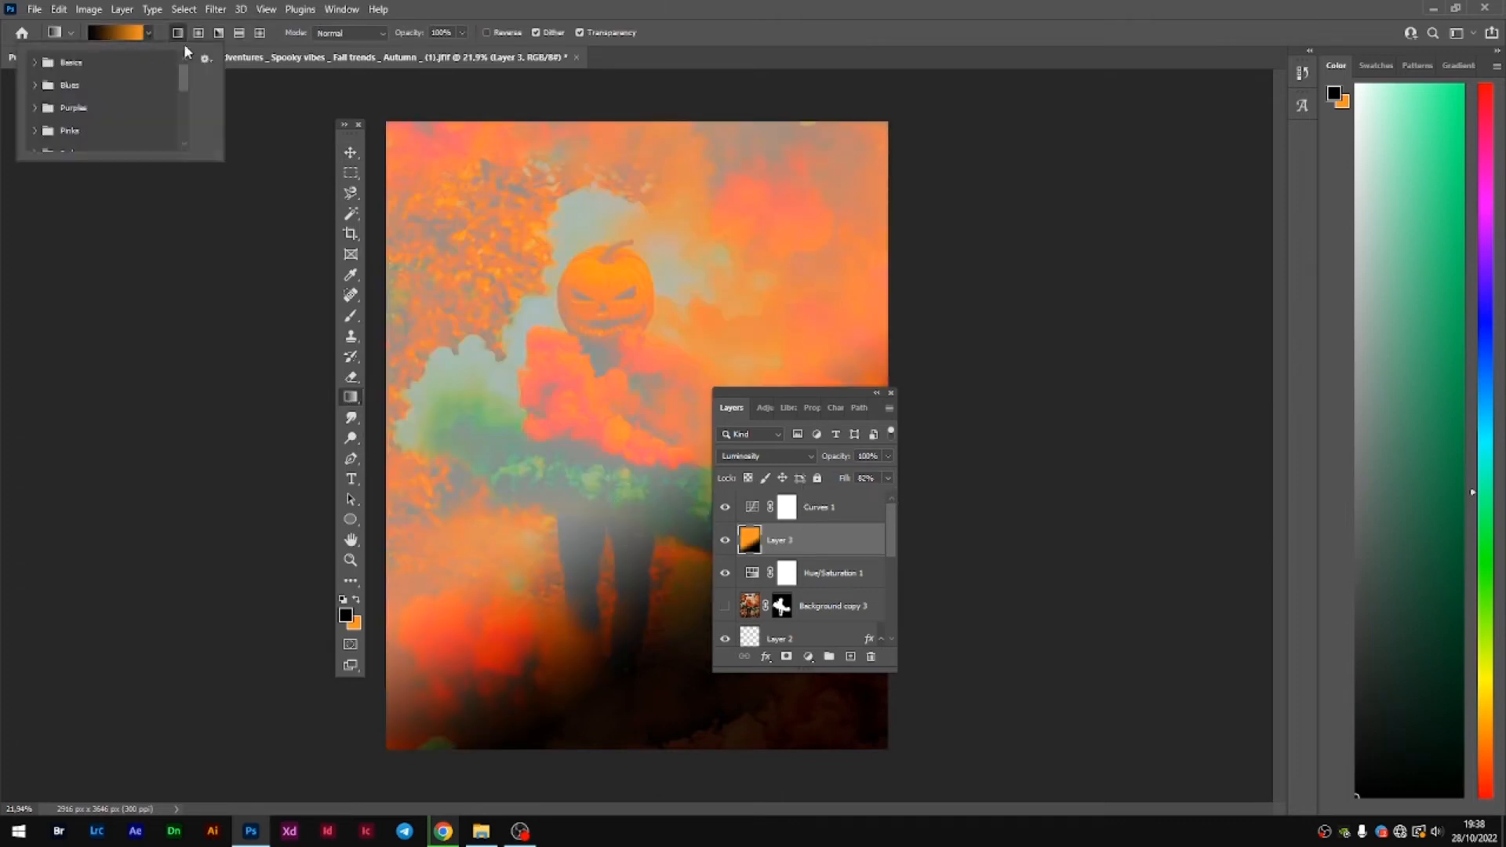
- Set the background colour to white and redraw Layer 3 as a diagonal black-to-white gradient, white toward the upper-left corner
click(356, 625)
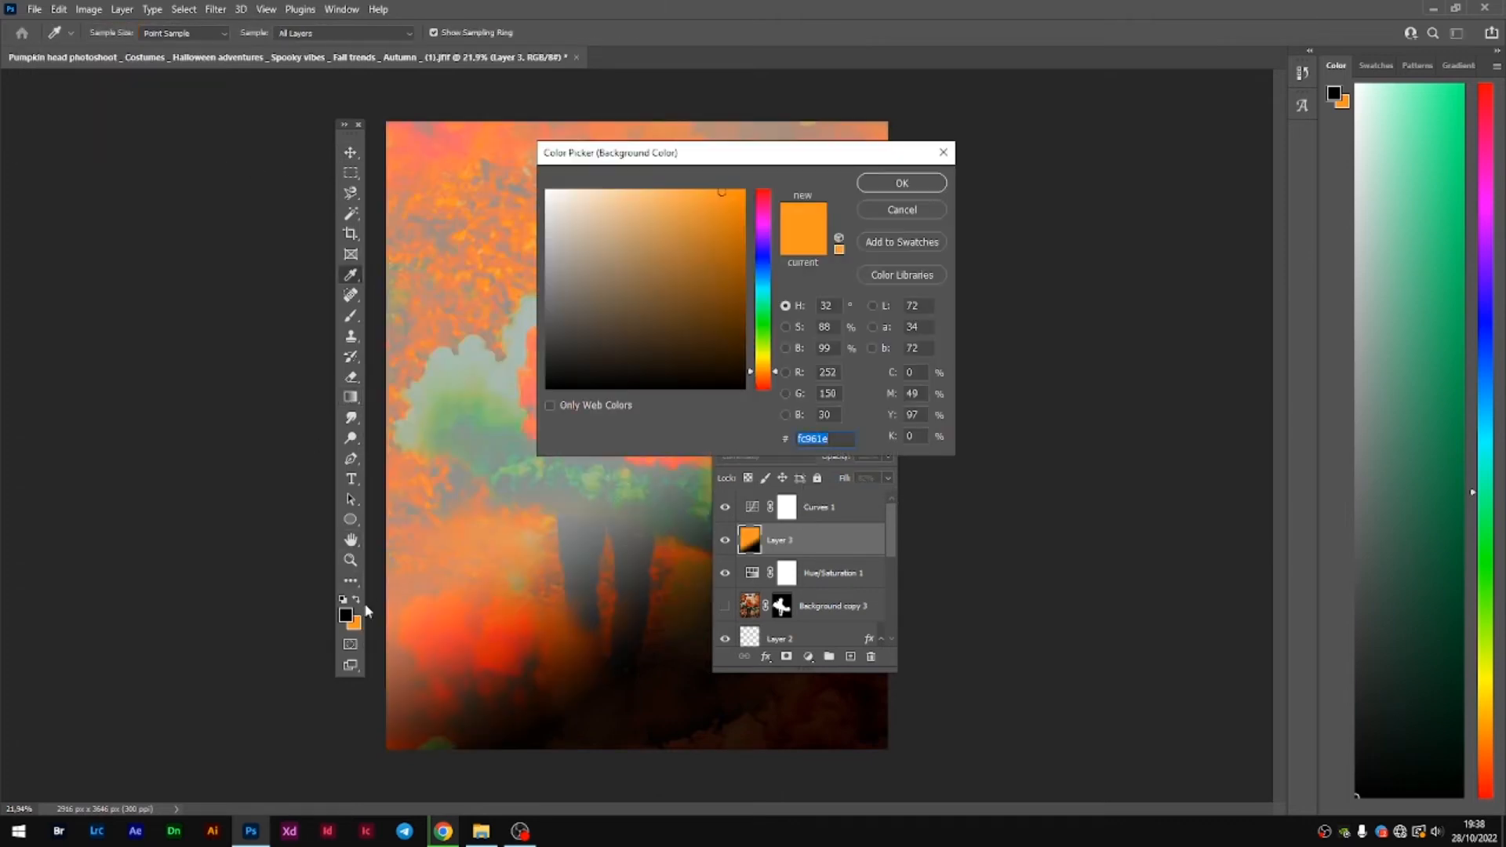
click(548, 189)
click(895, 183)
drag(674, 502, 566, 338)
drag(661, 565, 554, 274)
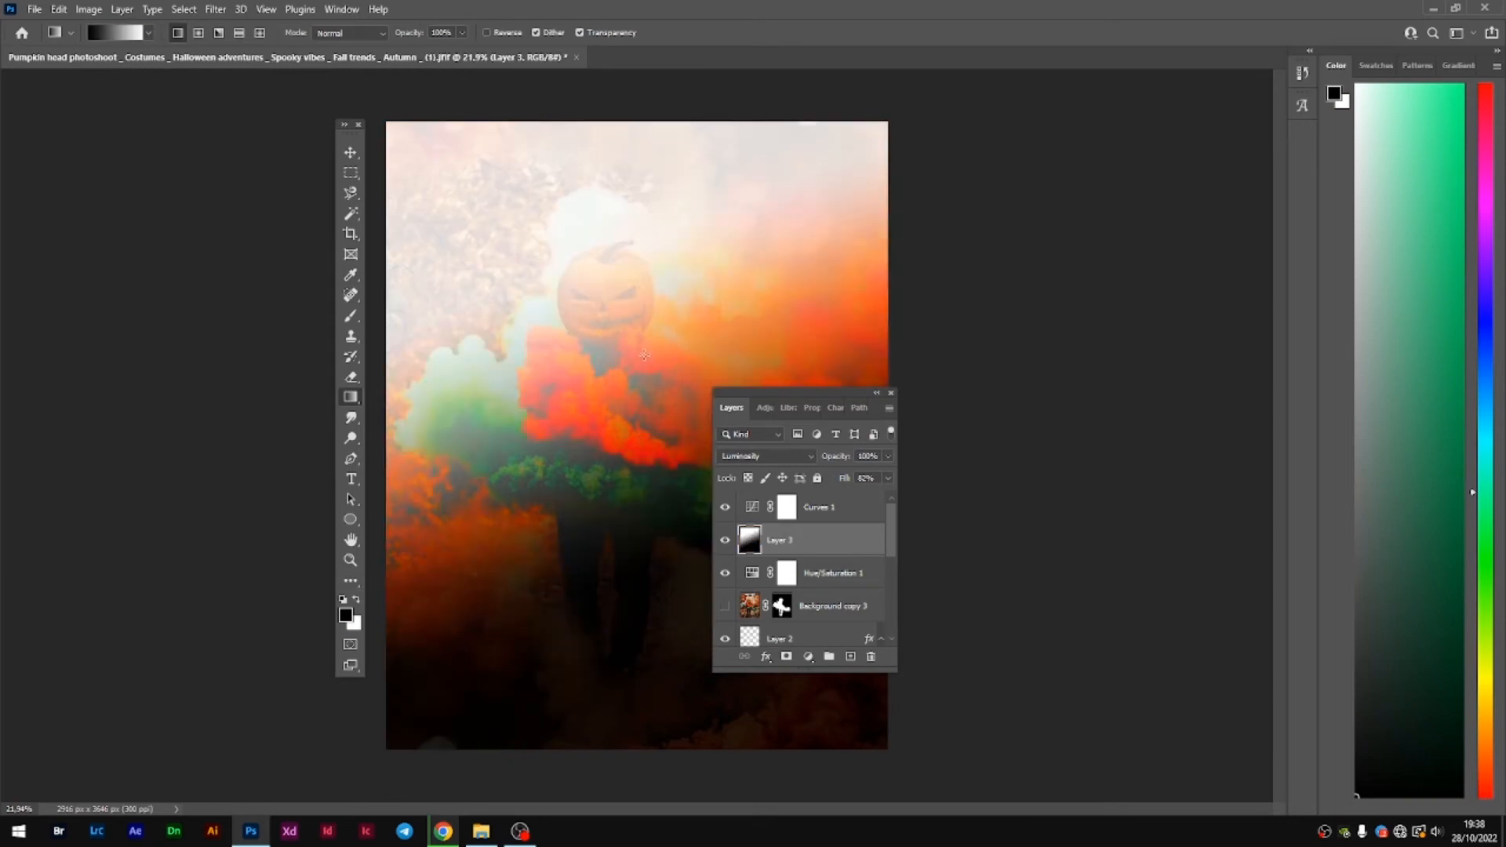
drag(700, 347, 552, 268)
drag(521, 322, 519, 320)
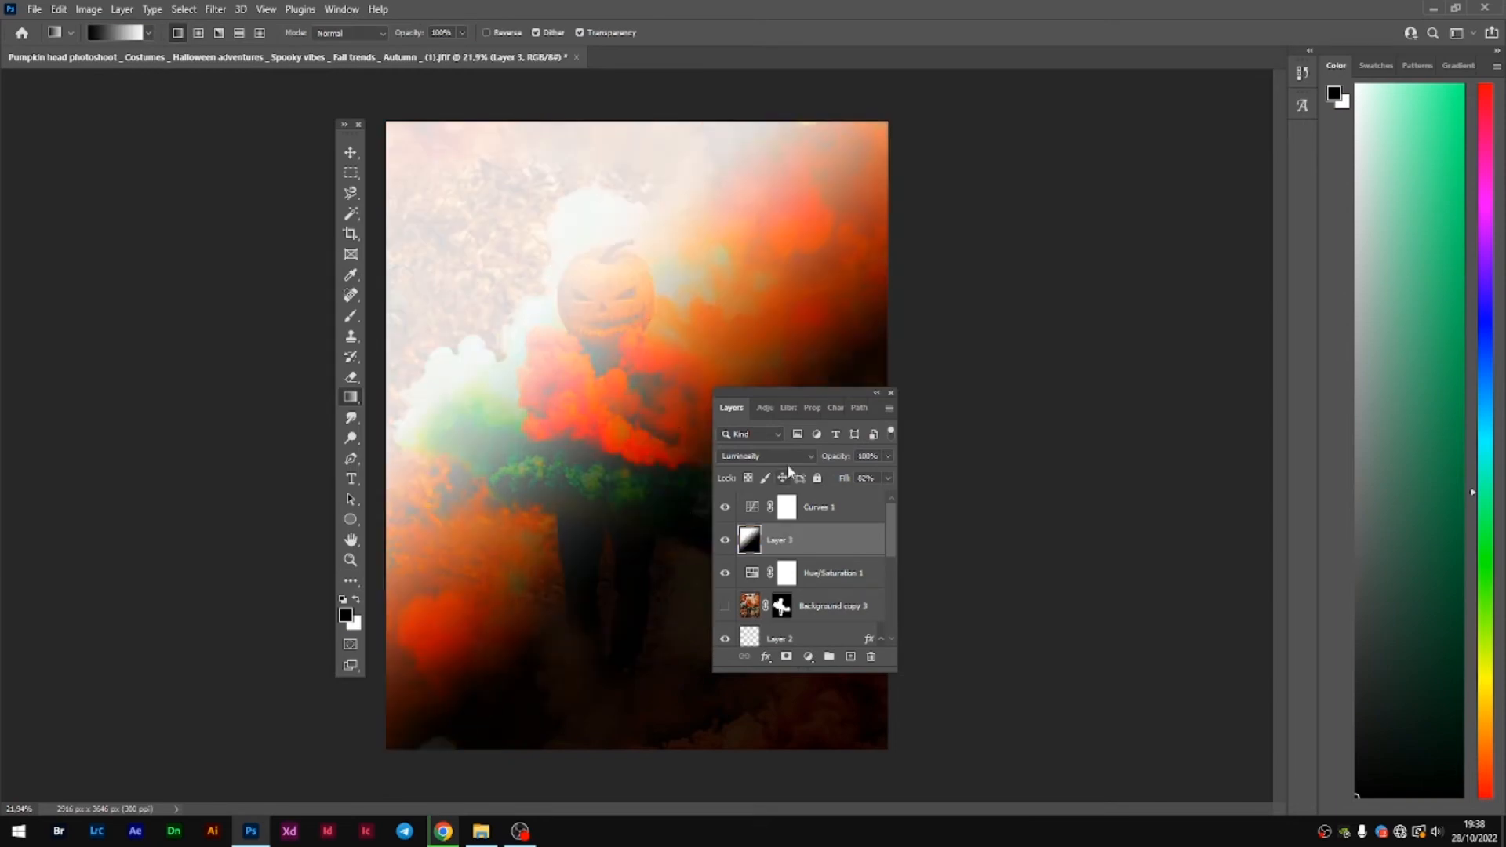
- Try Layer 3's blend modes from Multiply through Linear Burn and Darker Color, and set it to Soft Light
click(786, 461)
click(792, 438)
scroll(781, 455, down, 3)
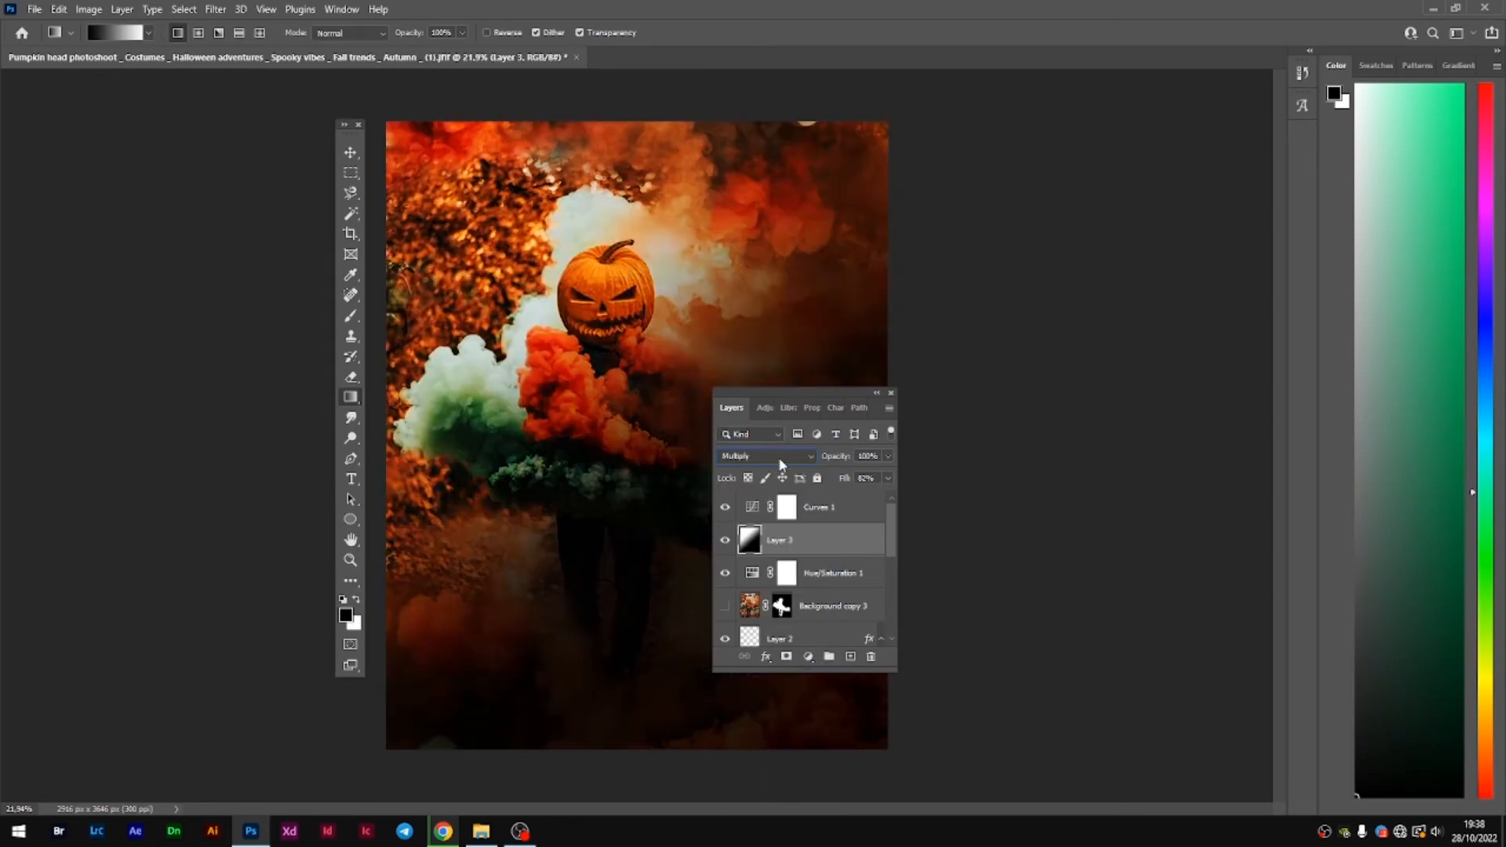
scroll(781, 455, down, 3)
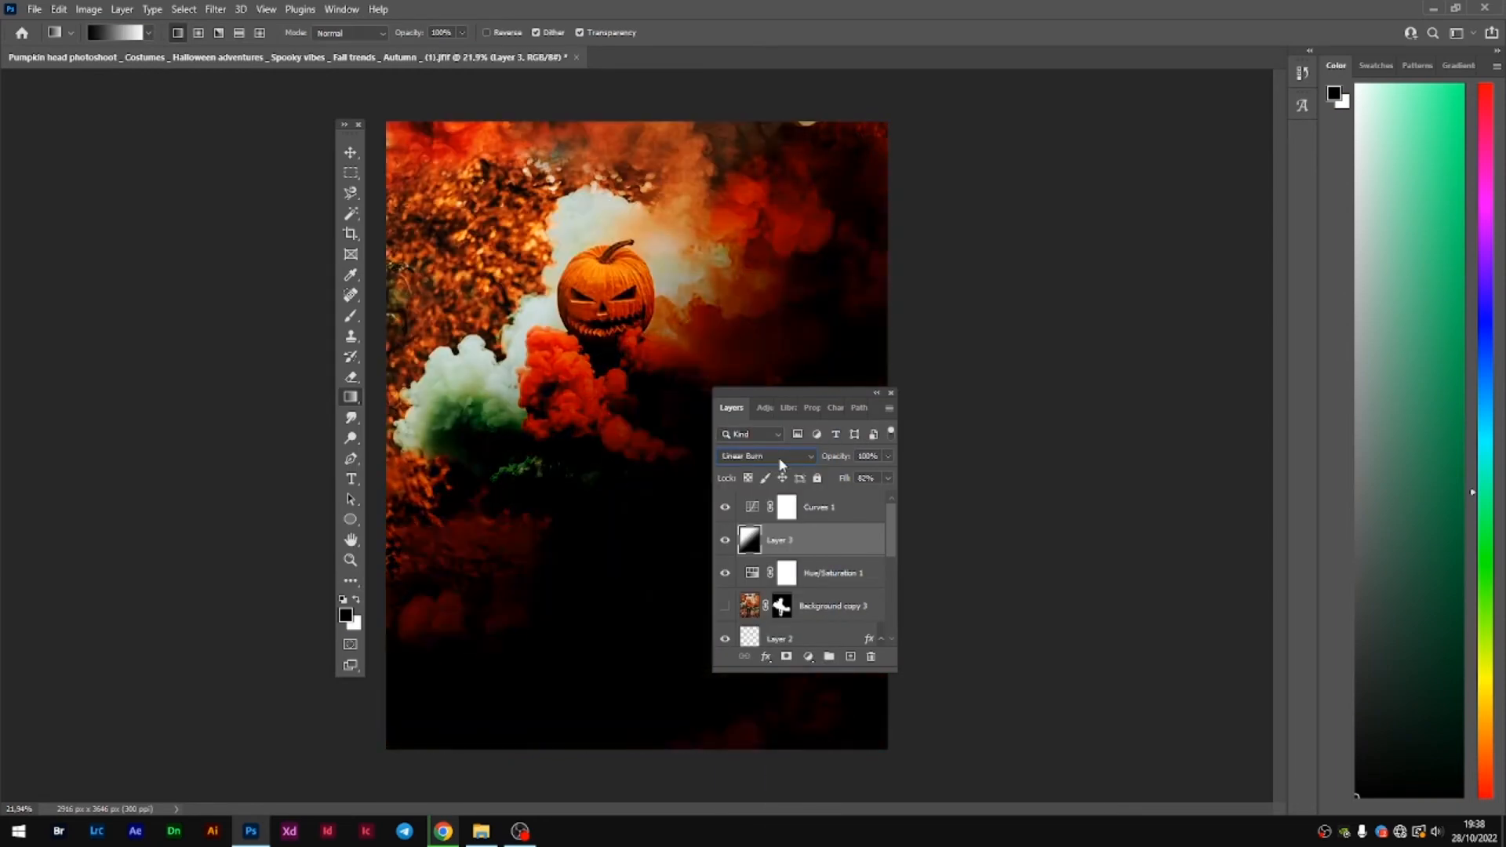
scroll(778, 461, down, 6)
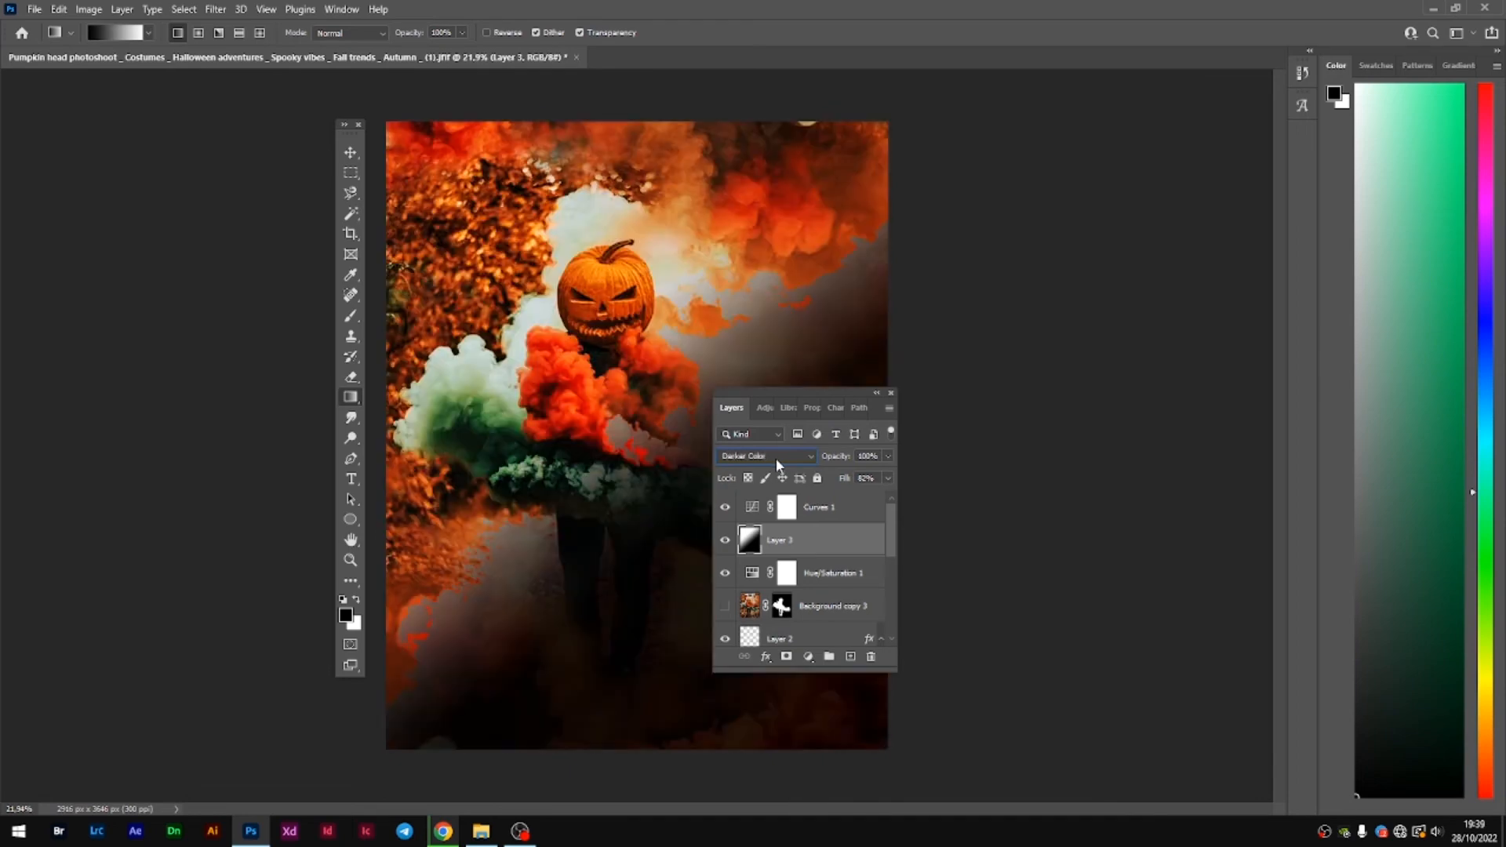
scroll(770, 465, down, 1)
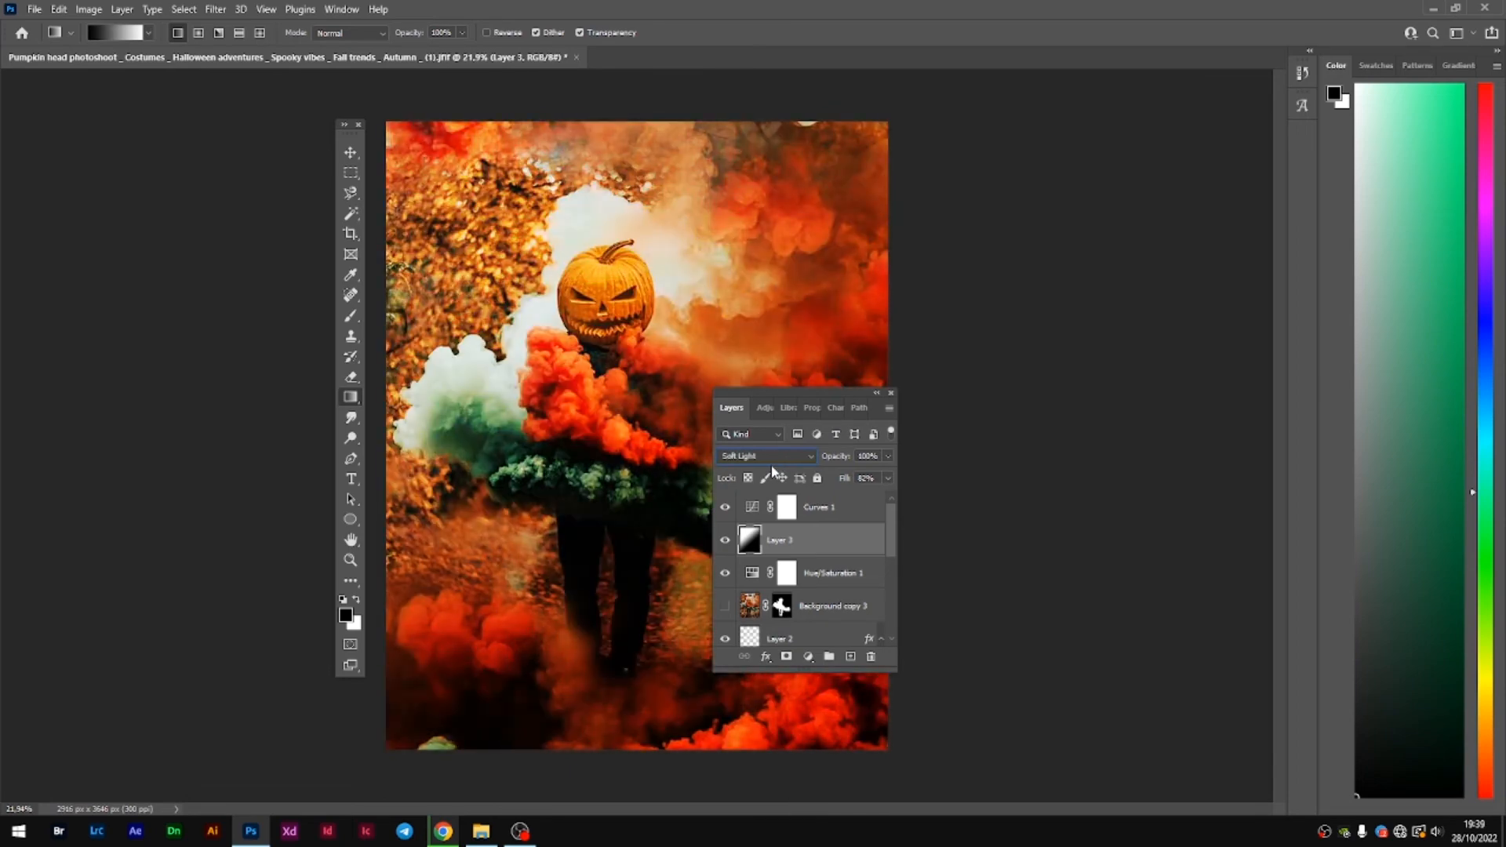
- Add a layer above Layer 3, set it to Color Burn and draw a black-to-white gradient down from the image's top edge
click(850, 656)
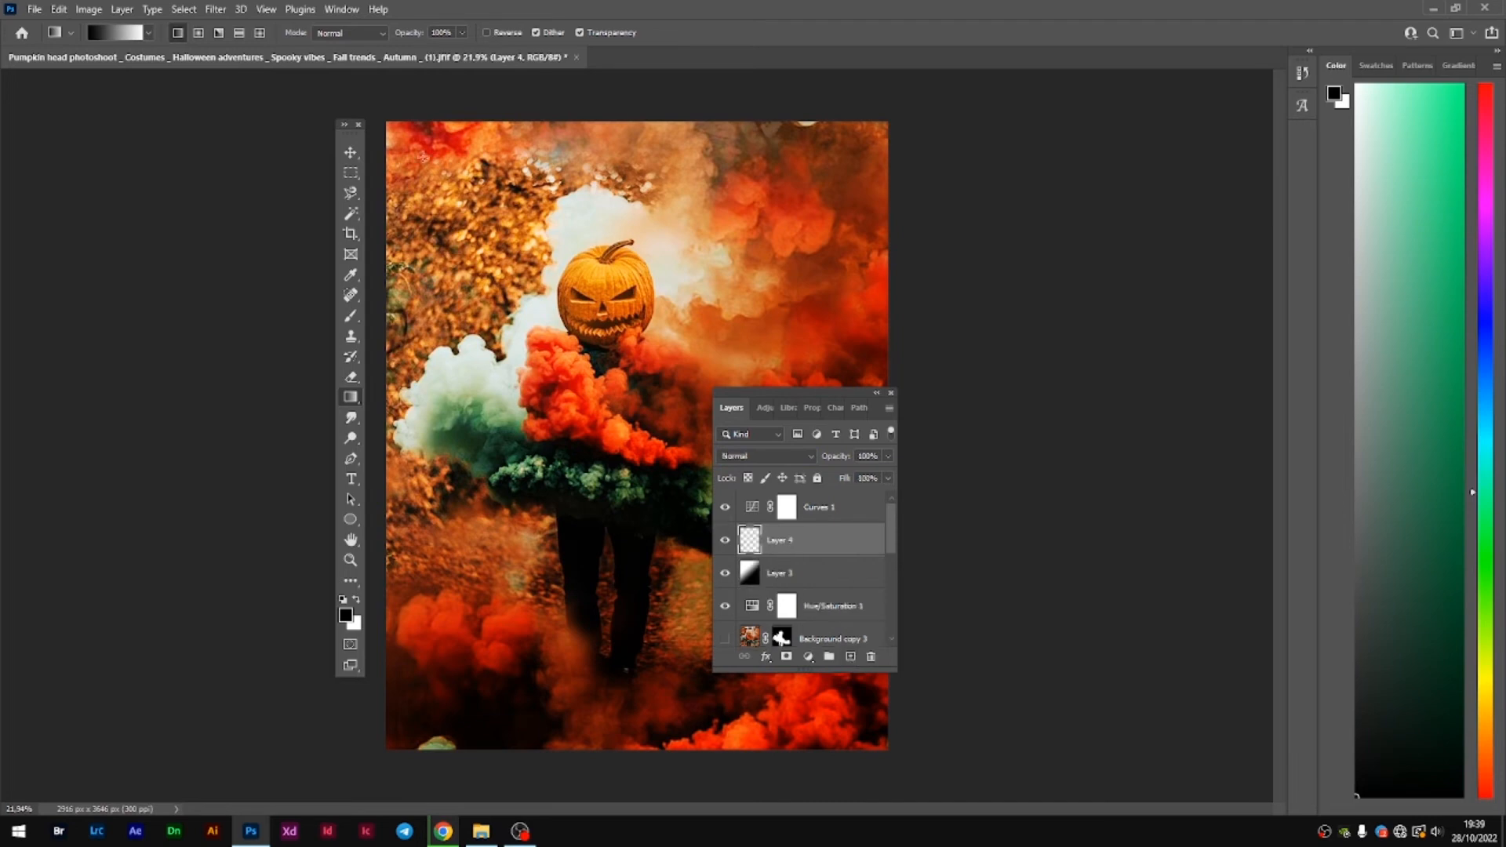
mouse_move(412, 142)
mouse_down()
mouse_move(517, 273)
mouse_move(586, 313)
mouse_up()
click(760, 454)
click(761, 452)
scroll(772, 459, down, 3)
drag(489, 147, 637, 302)
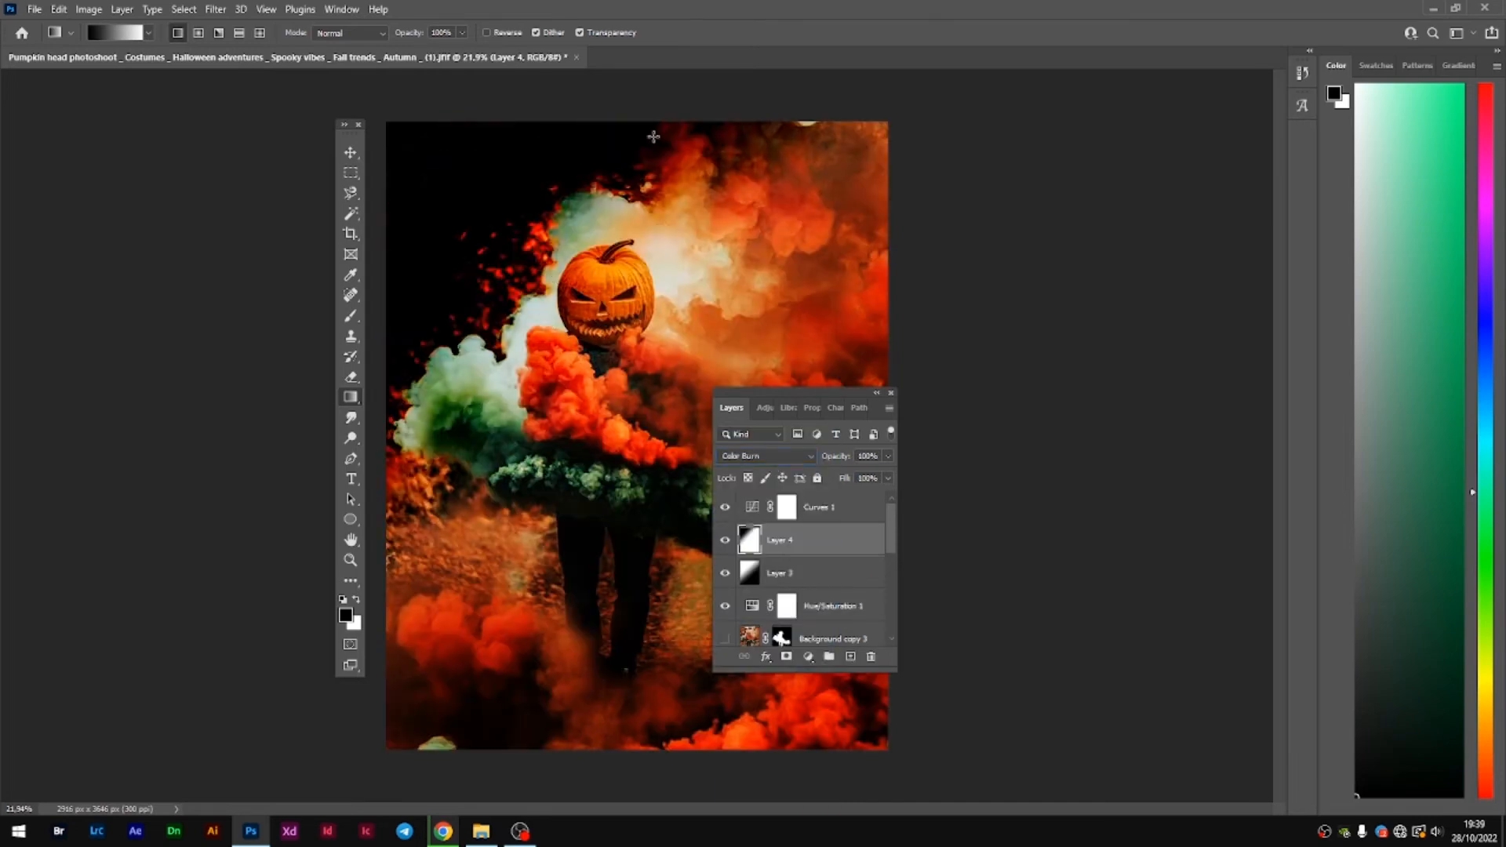
drag(651, 135, 707, 284)
- Change Layer 4's blend mode to Soft Light and check its effect by toggling its visibility
scroll(756, 455, down, 8)
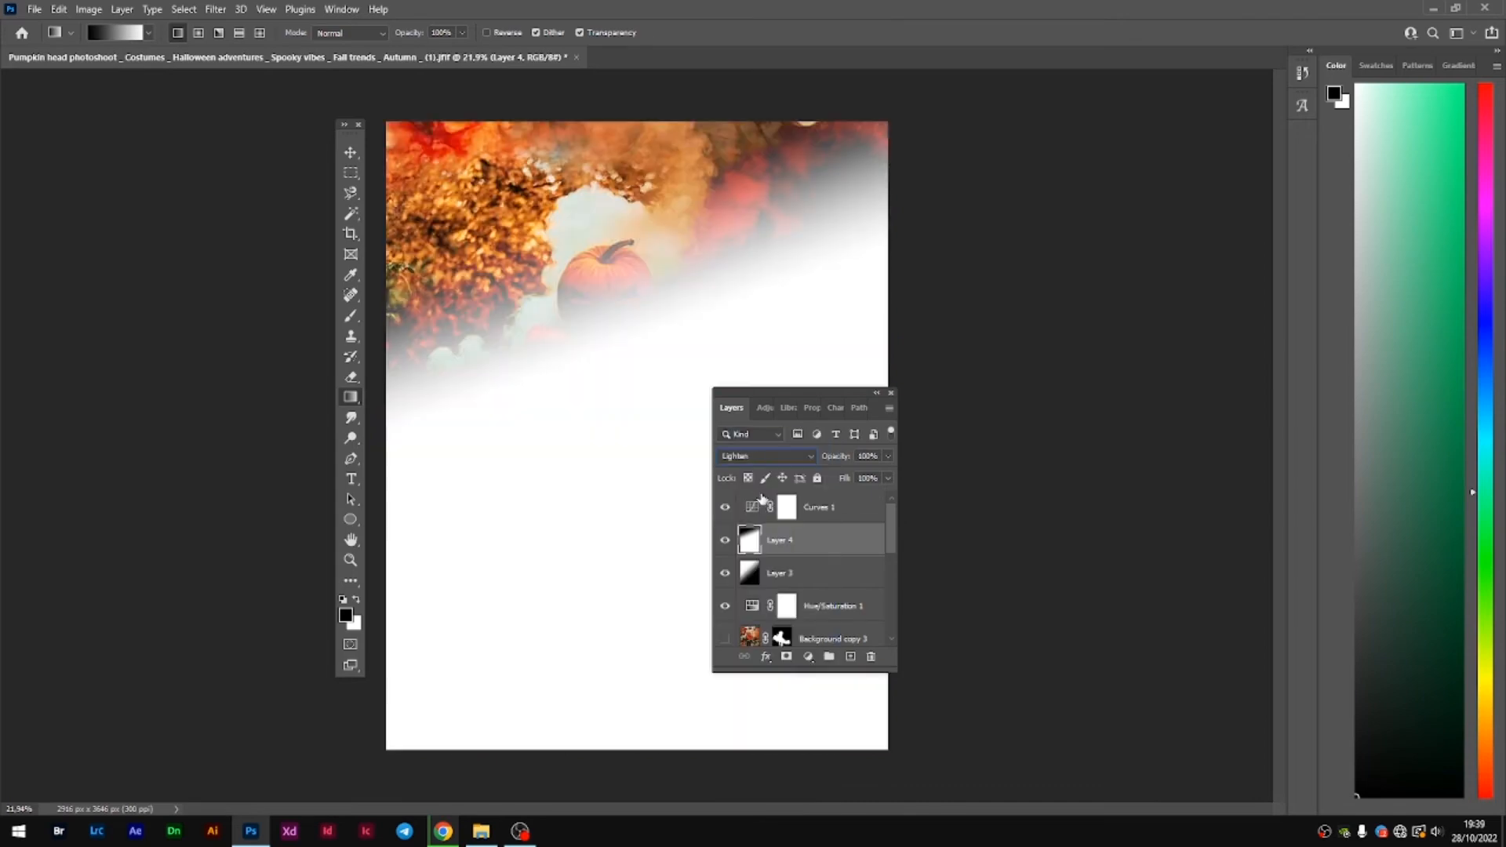
key(Down)
key(Down)
key(Up)
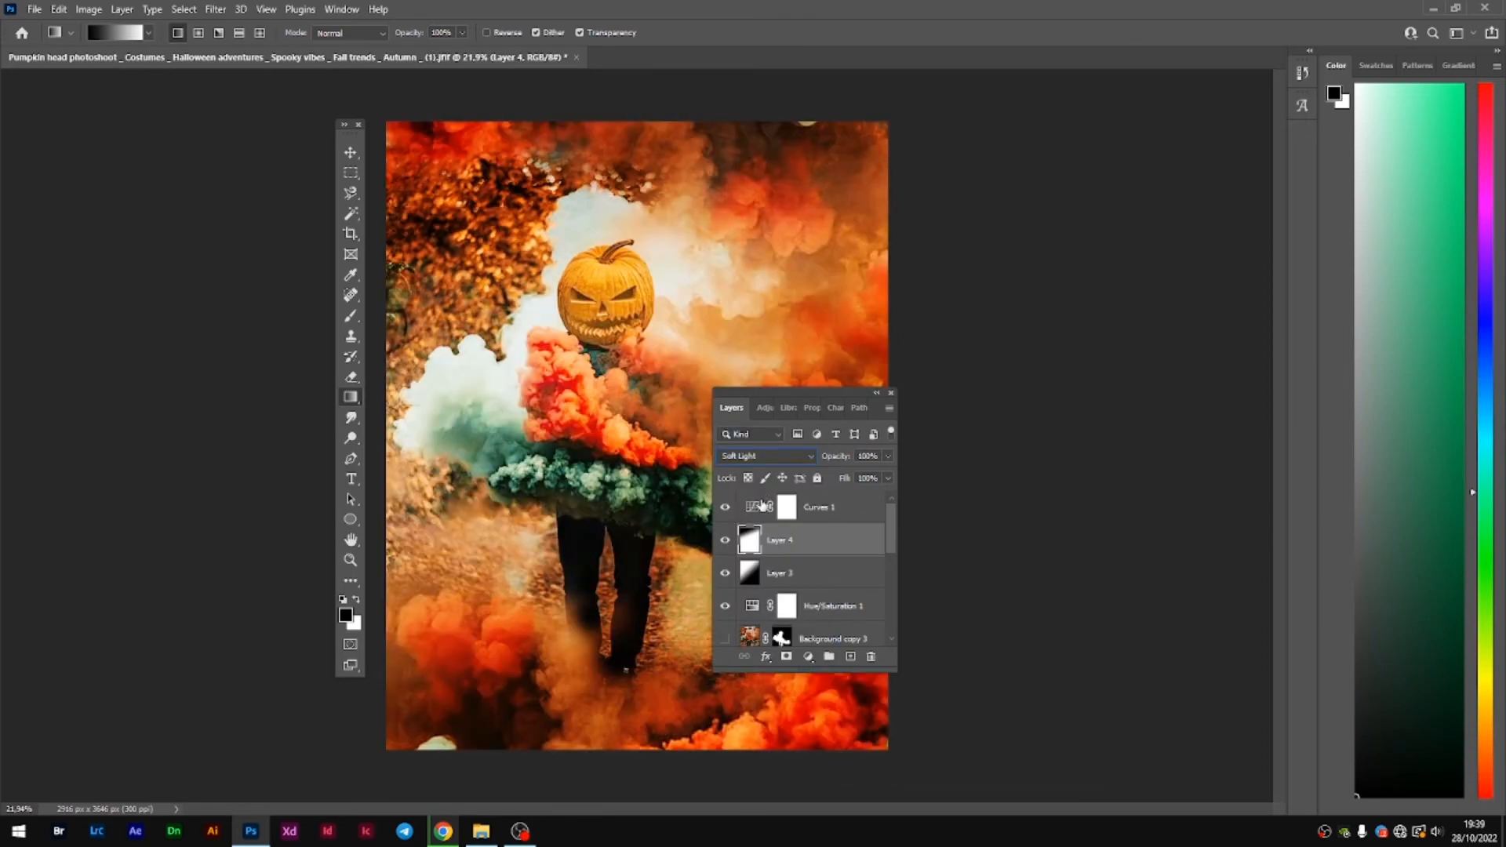
click(726, 541)
click(726, 541)
- Try the remaining blend modes on Layer 4 one after another, through Exclusion and Color
click(759, 456)
click(774, 617)
key(Down)
key(Down)
key(Down)
key(Down)
key(Down)
key(Down)
key(Down)
key(Down)
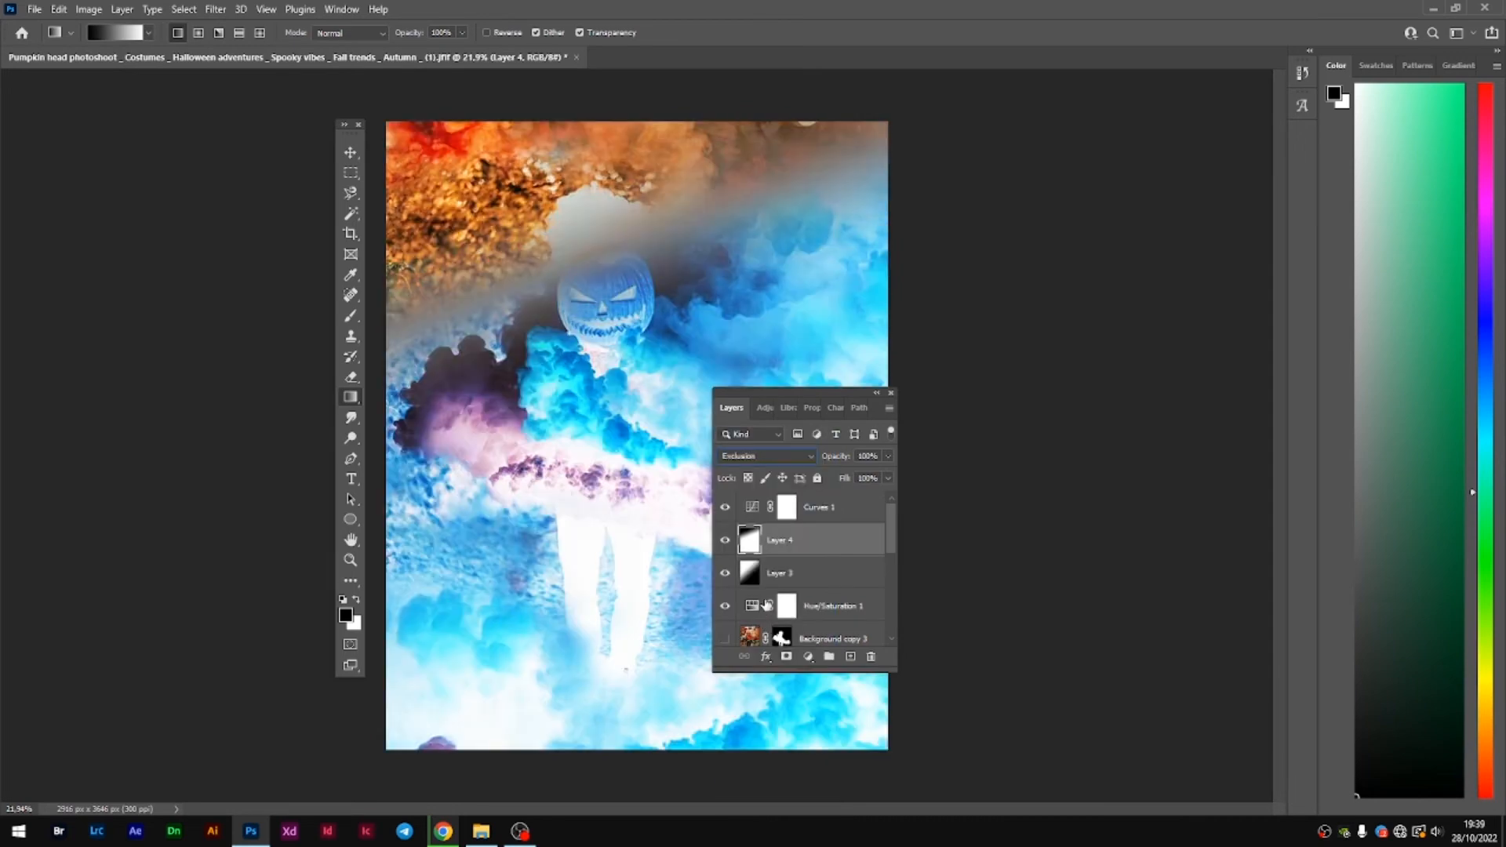
key(Down)
key(Down)
key(Down)
key(Down)
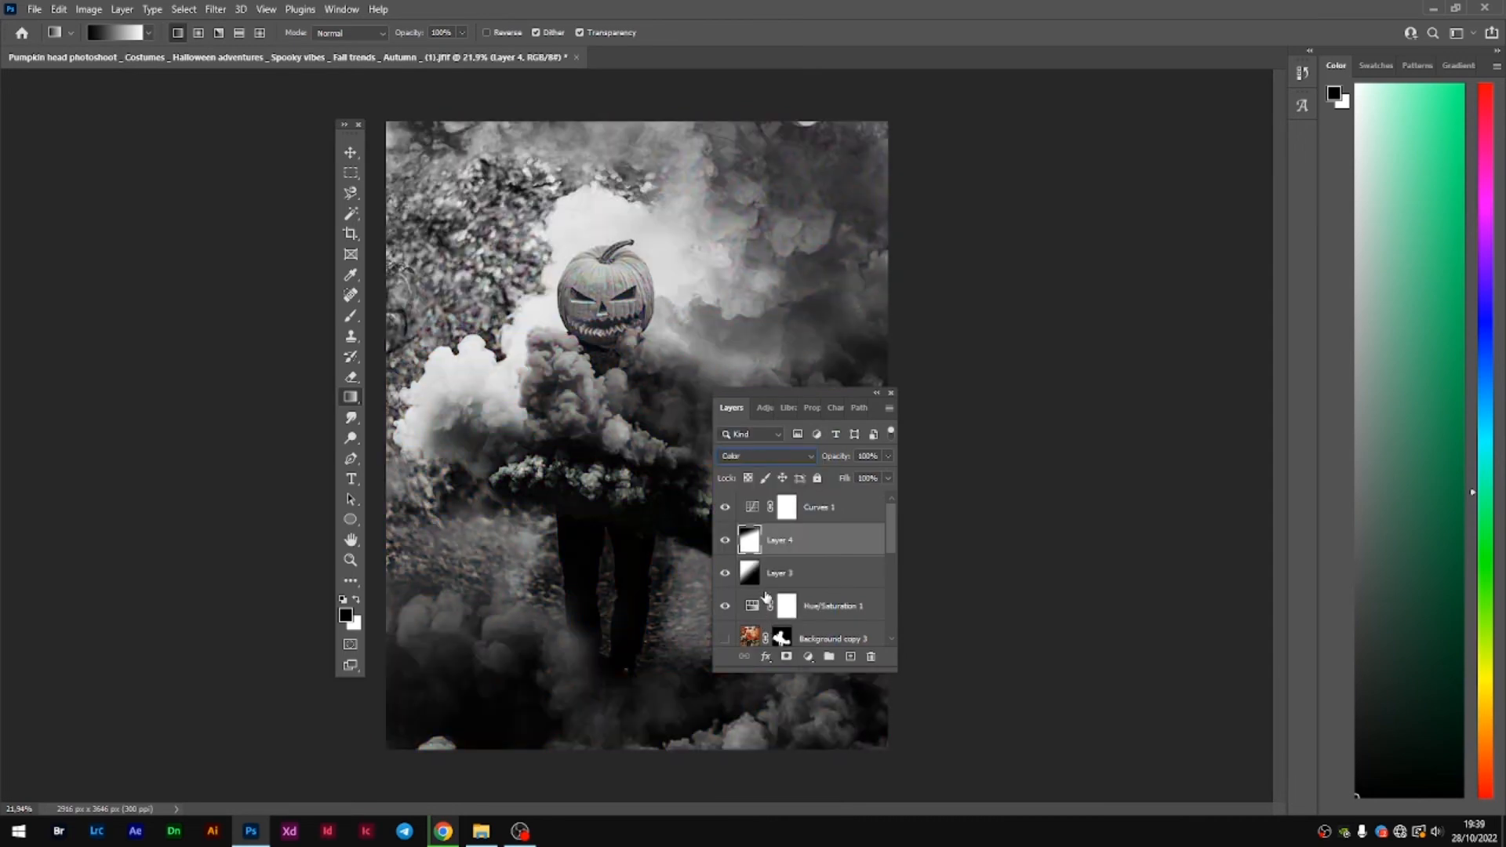
key(Down)
- Set Layer 4 to Soft Light with a 43% fill and lower Layer 3's fill to 60%
click(813, 457)
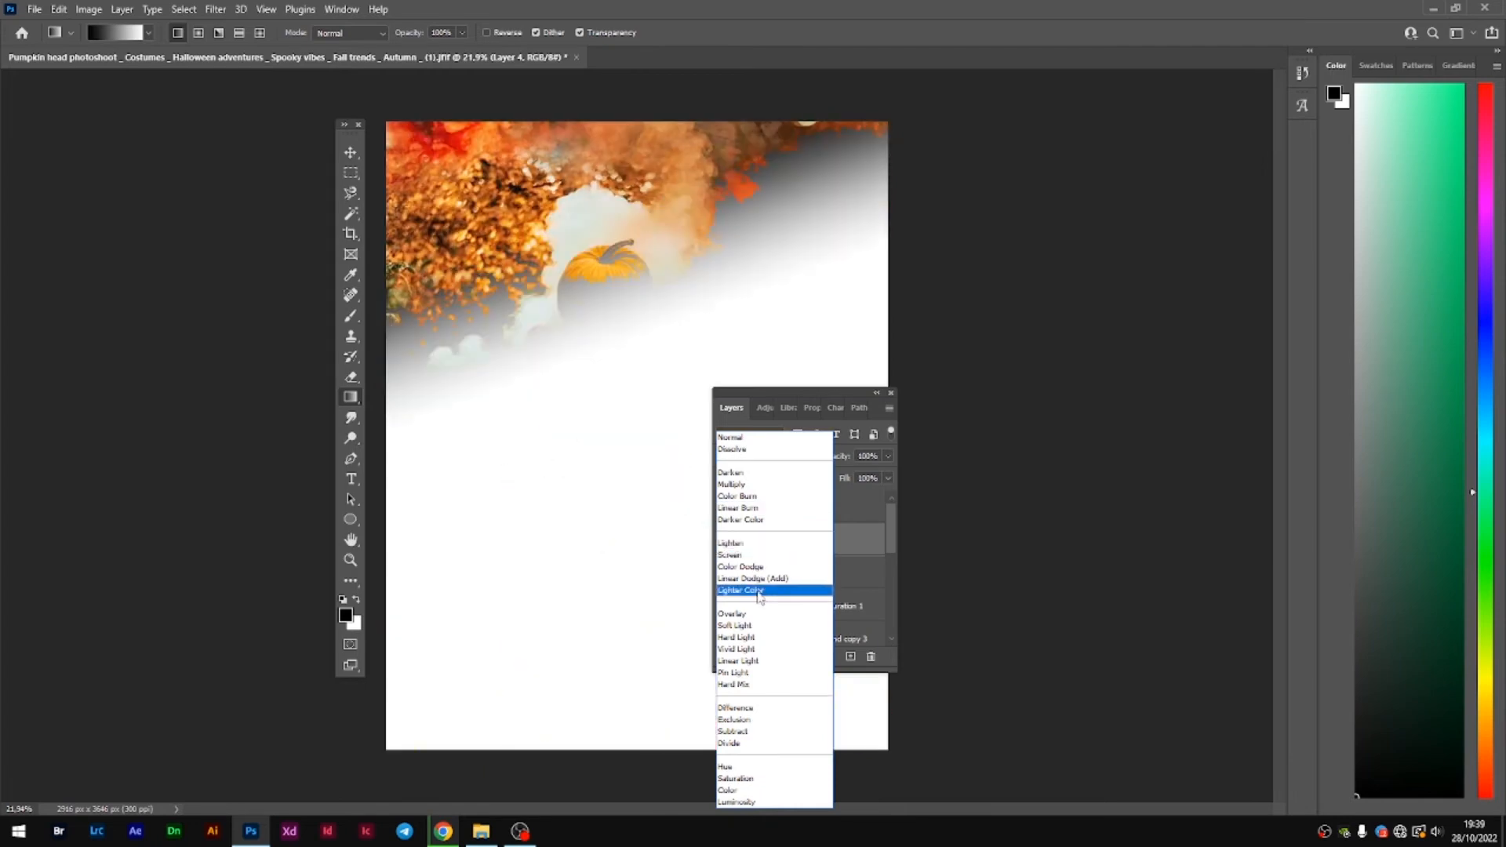
click(777, 616)
drag(883, 498, 854, 500)
click(824, 573)
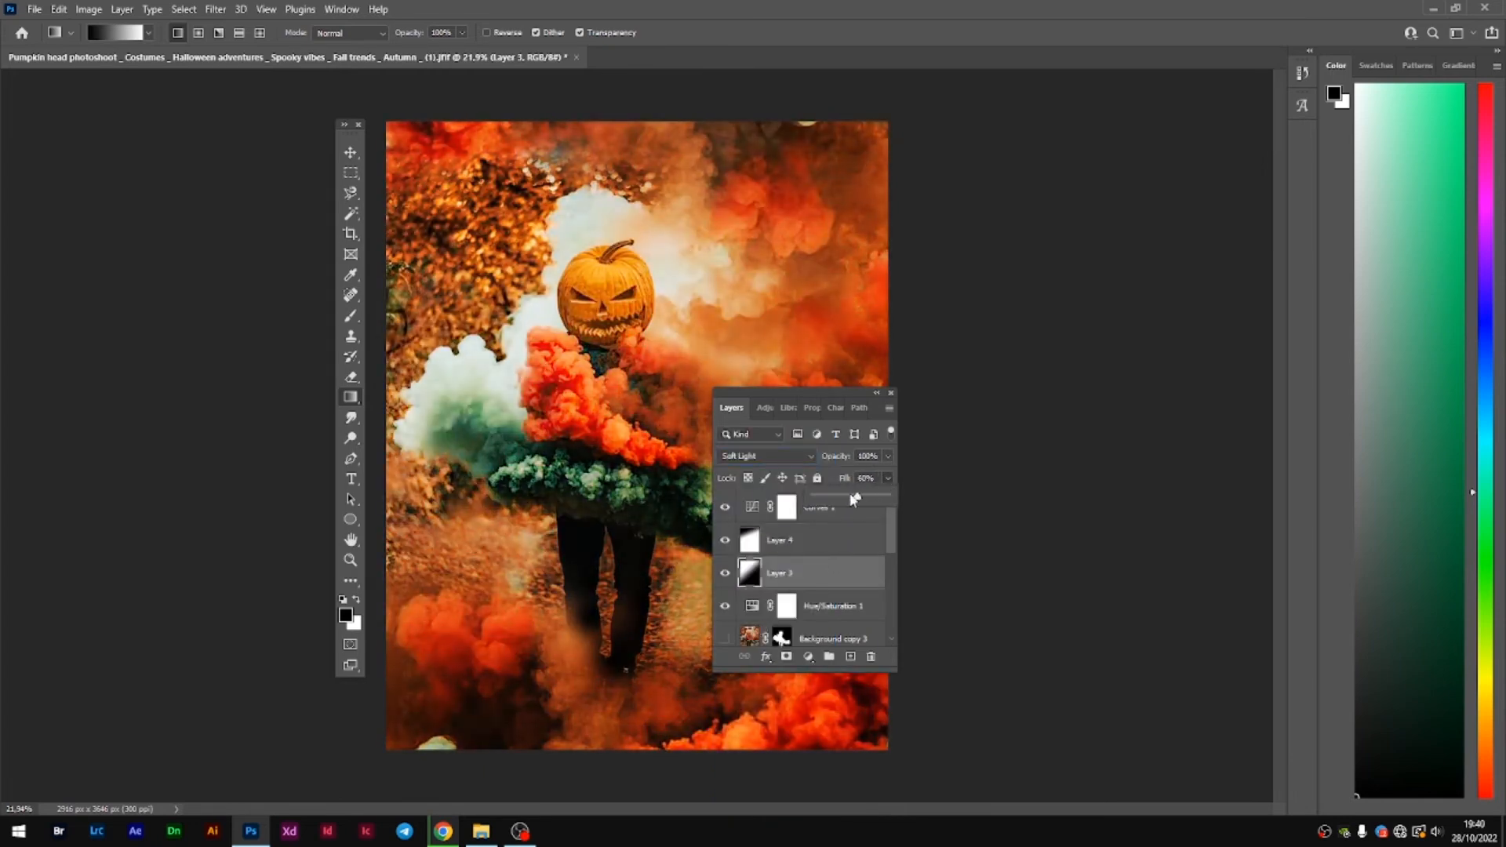
- Erase Layer 3 over the pumpkin head using a soft Eraser with 0% hardness
click(346, 381)
right_click(755, 339)
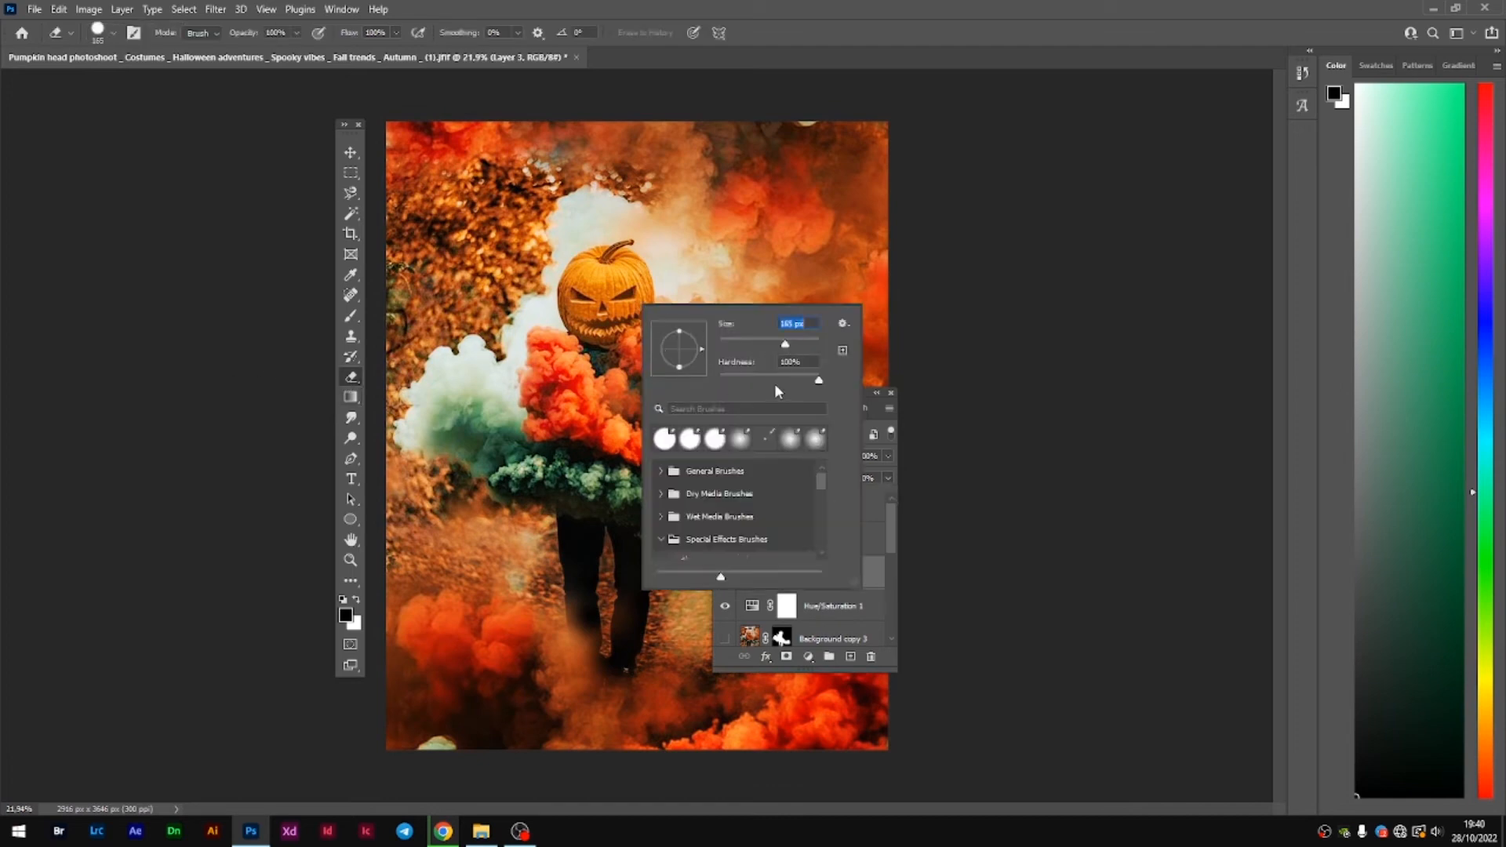
click(751, 380)
mouse_move(635, 316)
mouse_down()
mouse_move(589, 301)
mouse_move(552, 361)
mouse_up()
- Enlarge the soft Eraser to 322 px and erase more of Layer 3 around the pumpkin head and the green smoke
right_click(689, 311)
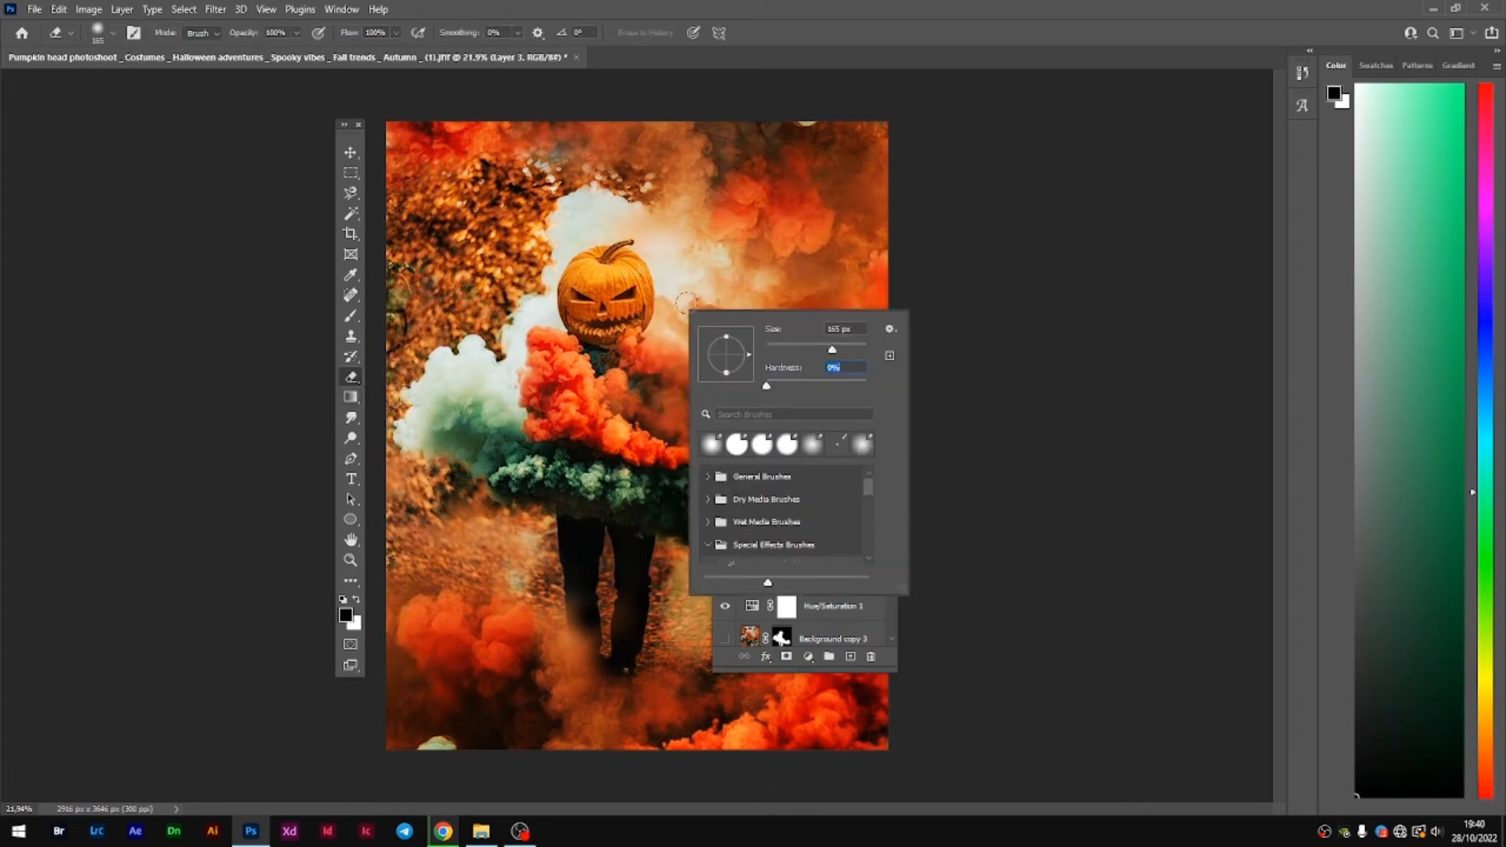
click(840, 347)
mouse_move(647, 265)
mouse_down()
mouse_move(535, 353)
mouse_move(618, 255)
mouse_up()
right_click(704, 314)
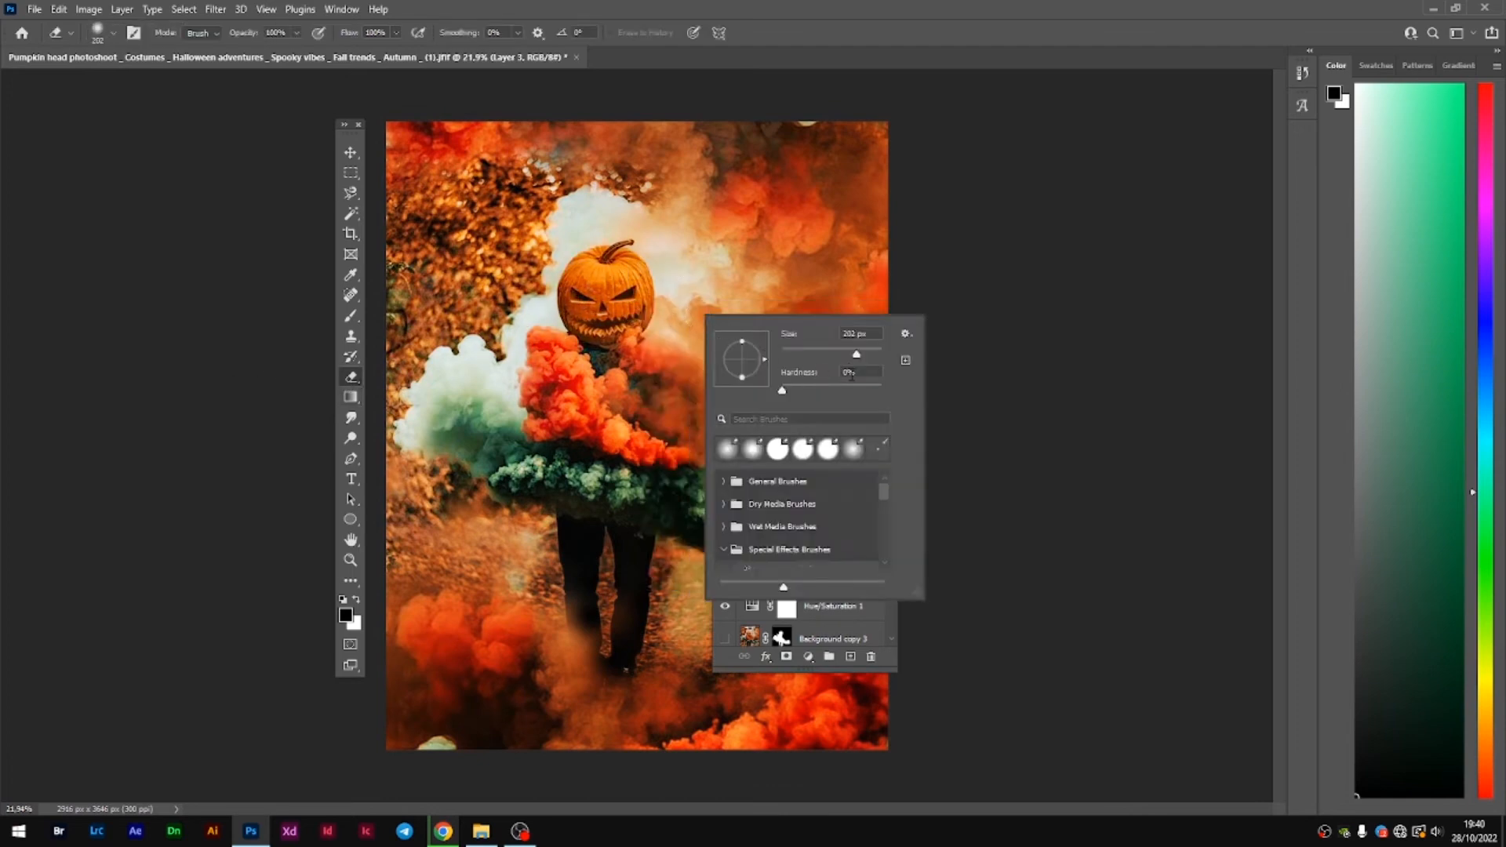
key(Return)
mouse_move(657, 302)
mouse_down()
mouse_move(526, 297)
mouse_move(546, 297)
mouse_move(496, 262)
mouse_move(545, 278)
mouse_move(502, 320)
mouse_move(632, 269)
mouse_up()
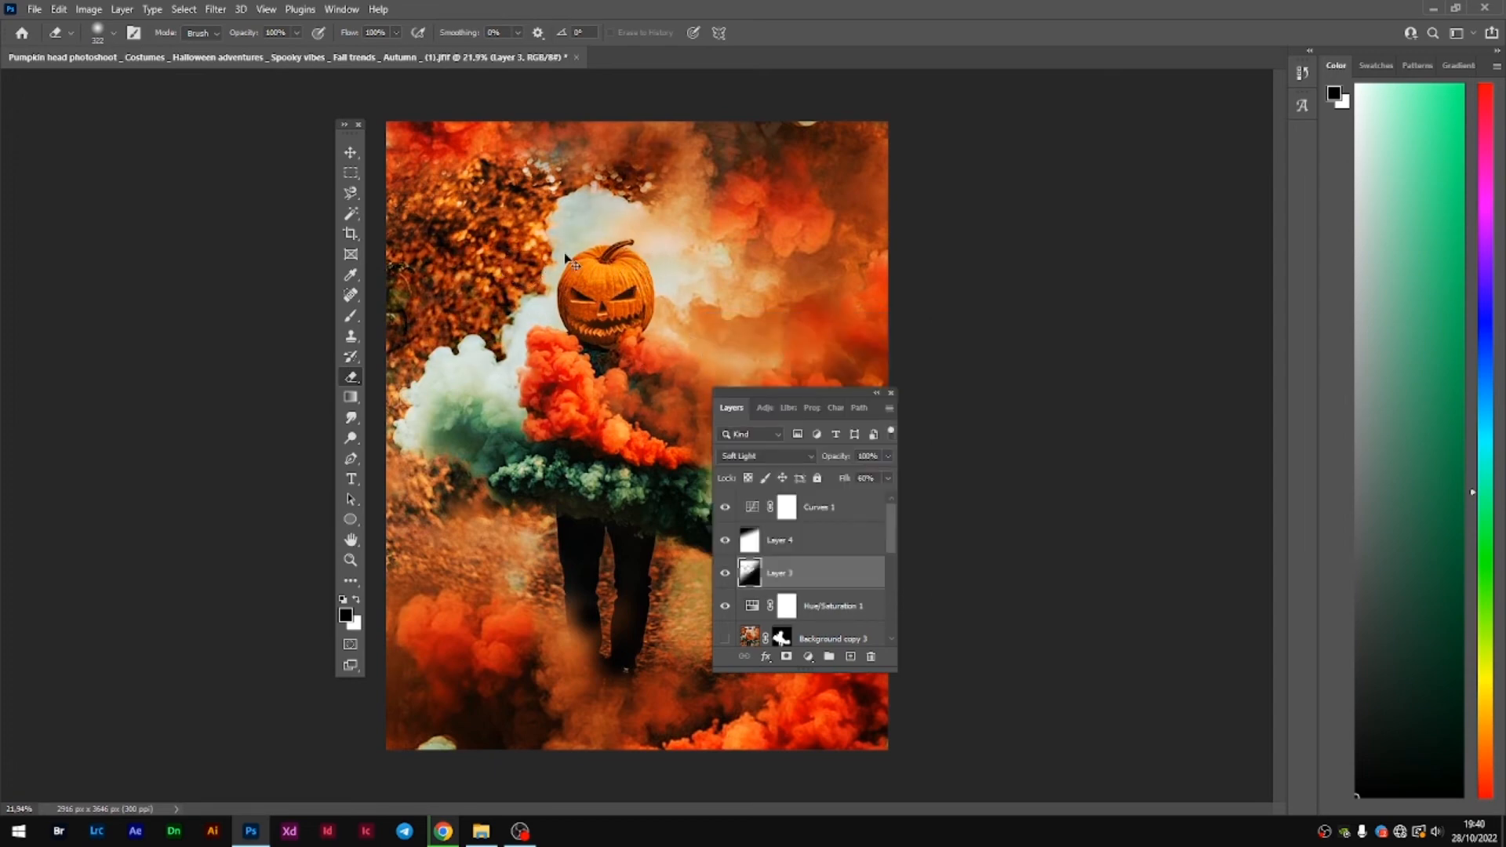
key(ctrl+z)
mouse_move(480, 463)
mouse_down()
mouse_move(439, 392)
mouse_move(479, 467)
mouse_up()
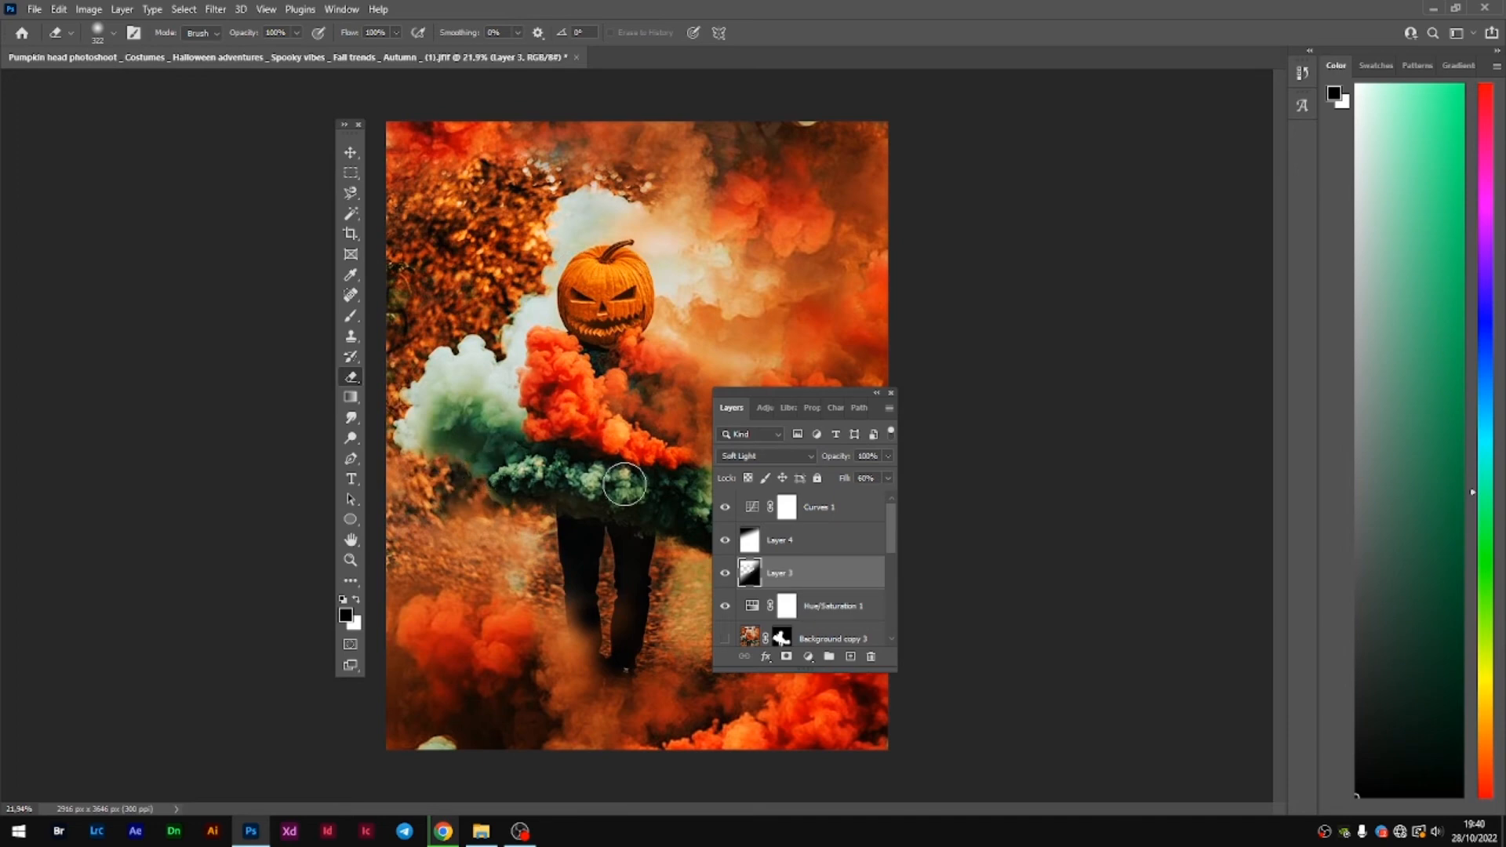
- Erase parts of Layer 4 over the orange smoke, the left foliage and the lower image, and uncover the canvas behind the Layers panel
key(alt+bracketright)
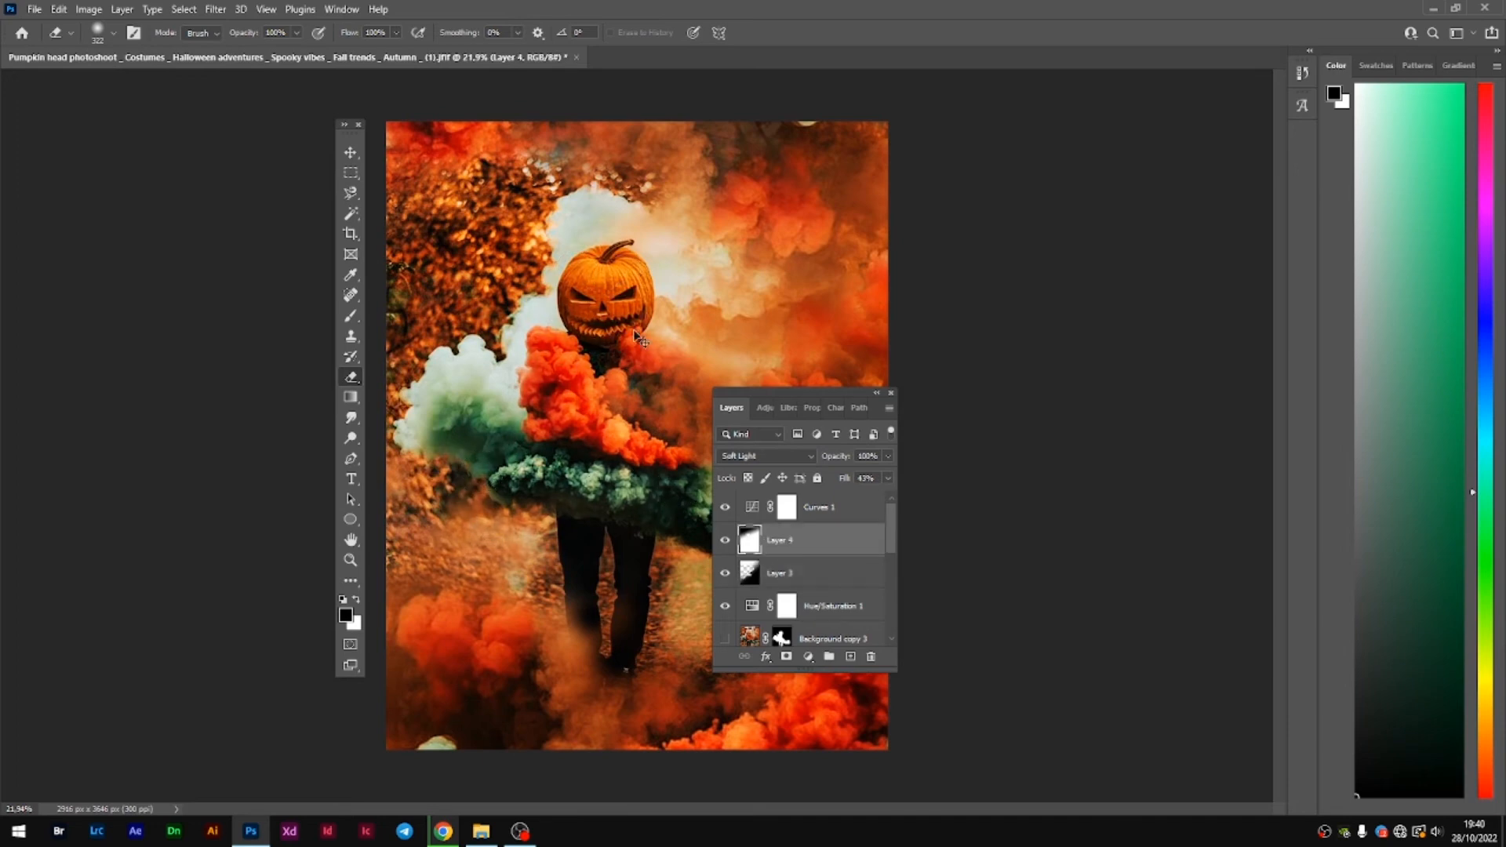
mouse_move(706, 345)
mouse_down()
mouse_move(722, 275)
mouse_move(763, 287)
mouse_move(739, 346)
mouse_move(849, 226)
mouse_move(861, 173)
mouse_move(744, 193)
mouse_up()
mouse_move(425, 261)
mouse_down()
mouse_move(416, 236)
mouse_move(417, 384)
mouse_move(460, 352)
mouse_up()
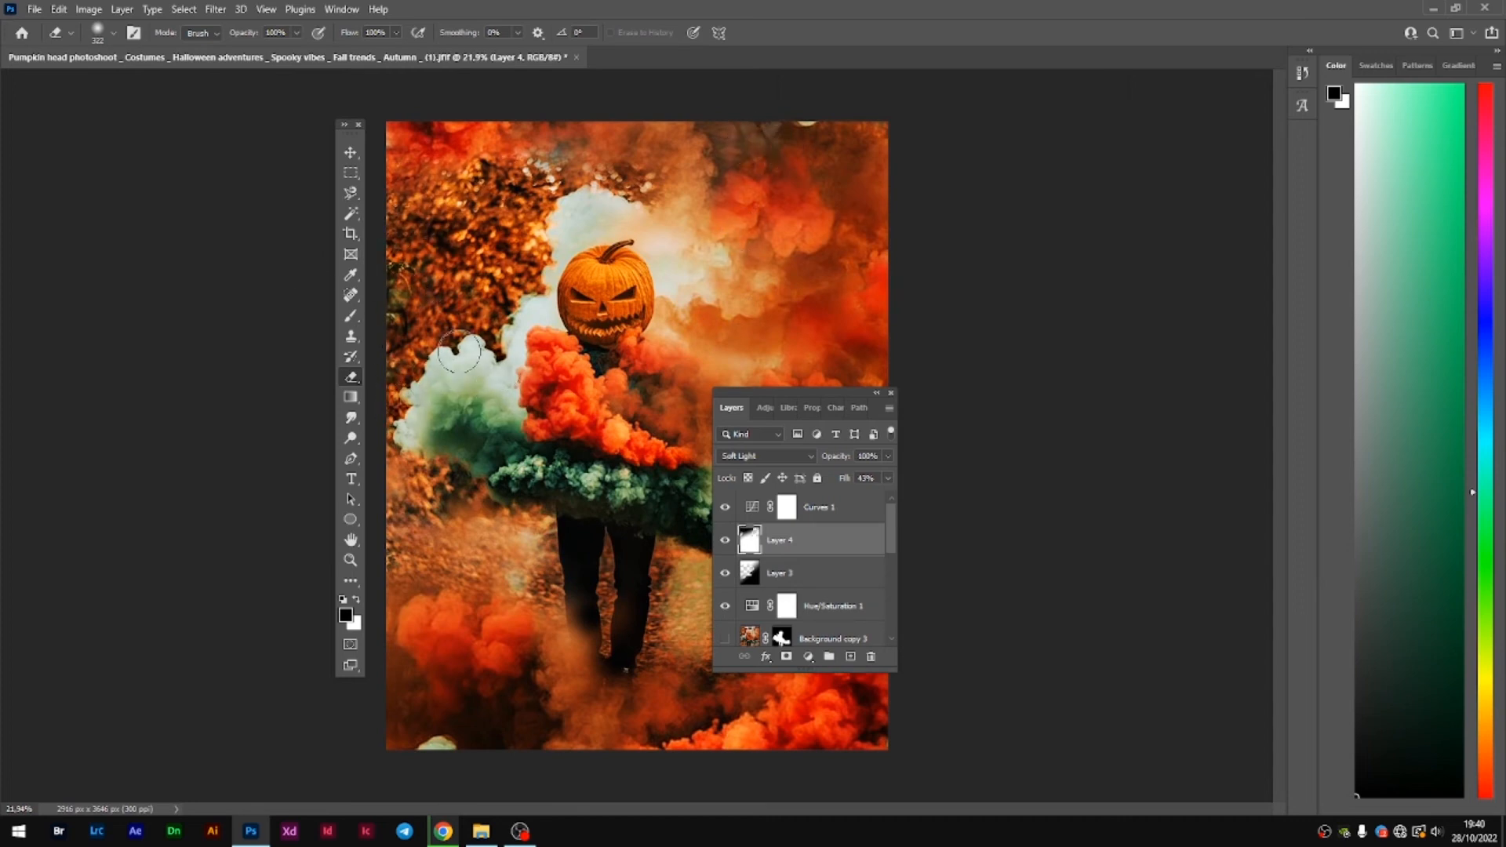
mouse_move(411, 413)
mouse_down()
mouse_move(407, 447)
mouse_move(451, 452)
mouse_move(469, 504)
mouse_move(405, 558)
mouse_move(402, 653)
mouse_move(394, 630)
mouse_move(613, 719)
mouse_move(600, 719)
mouse_move(679, 713)
mouse_up()
drag(831, 394, 677, 208)
mouse_move(867, 645)
mouse_down()
mouse_move(772, 622)
mouse_move(800, 603)
mouse_move(706, 596)
mouse_move(863, 559)
mouse_move(874, 466)
mouse_up()
drag(629, 213, 981, 282)
- Duplicate the background photo layer and place the copy at the top of the layer stack
scroll(949, 490, down, 5)
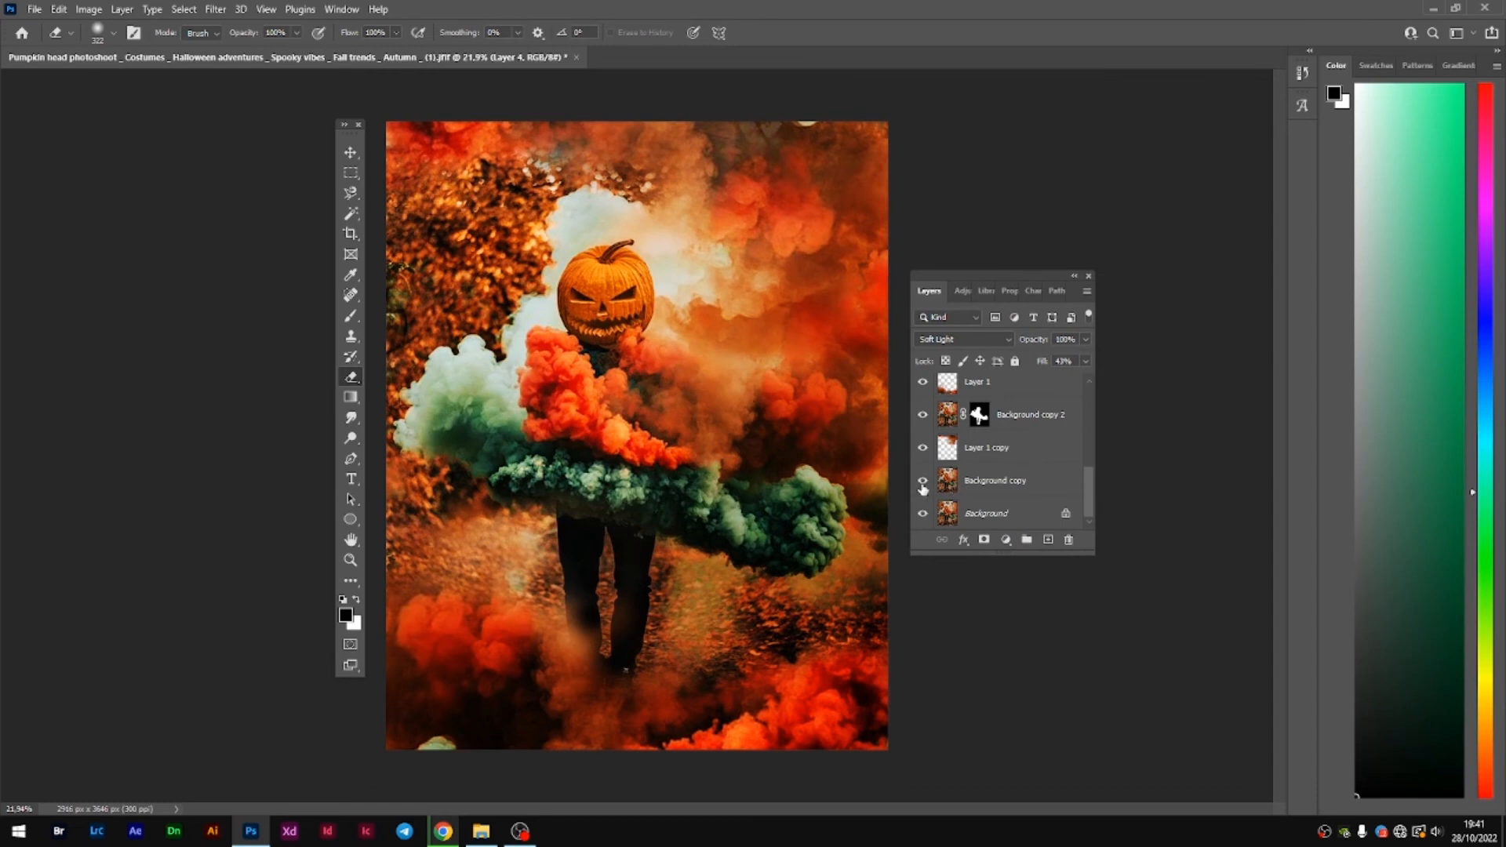
drag(1038, 487, 984, 324)
drag(985, 379, 985, 381)
- Toggle the top background copy's visibility repeatedly to compare the original with the edit, and hide it
click(923, 391)
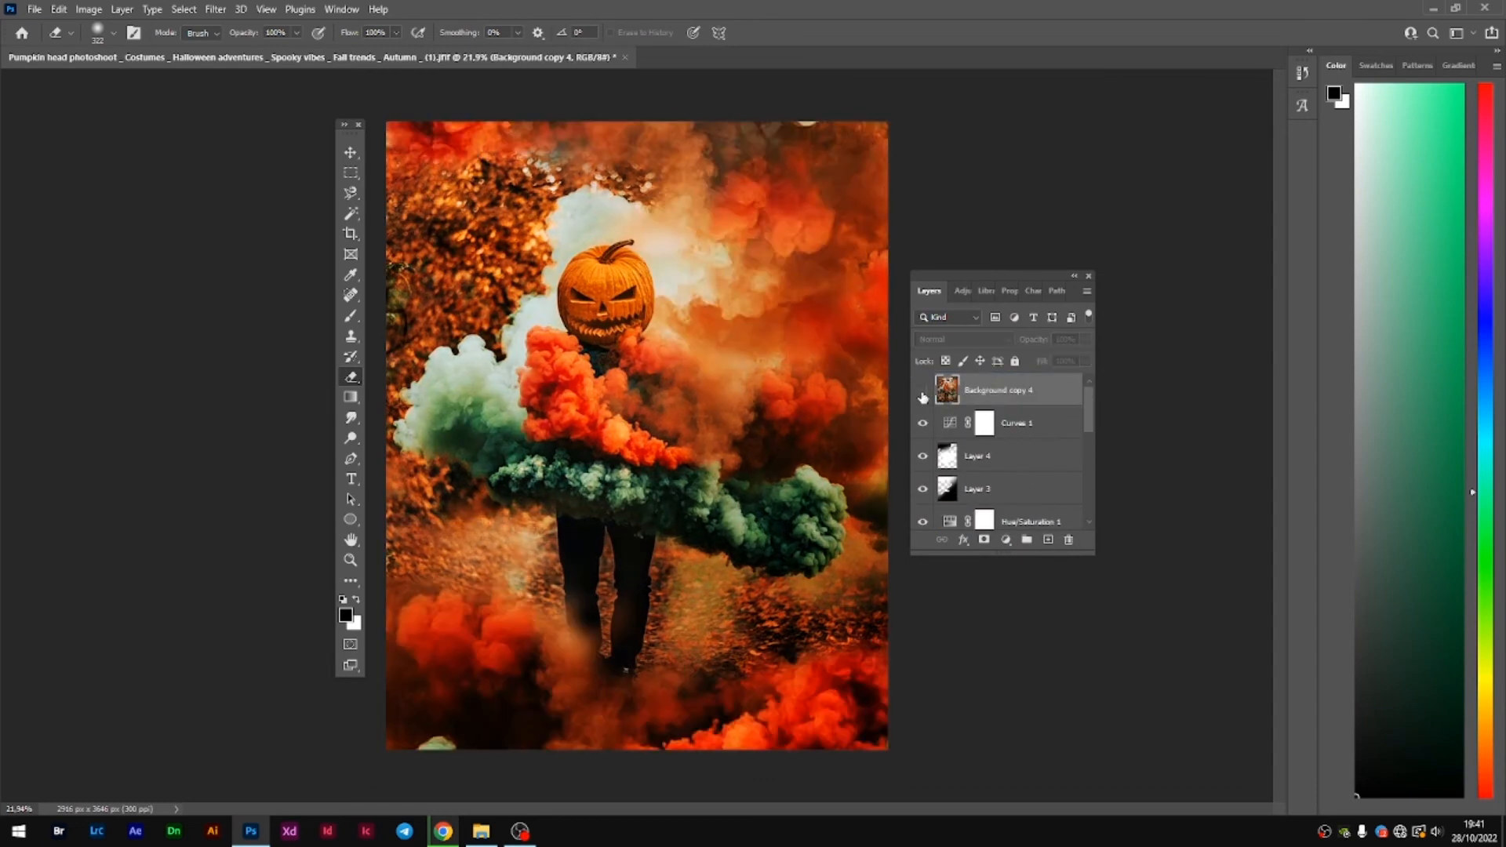
click(923, 392)
click(923, 392)
click(923, 392)
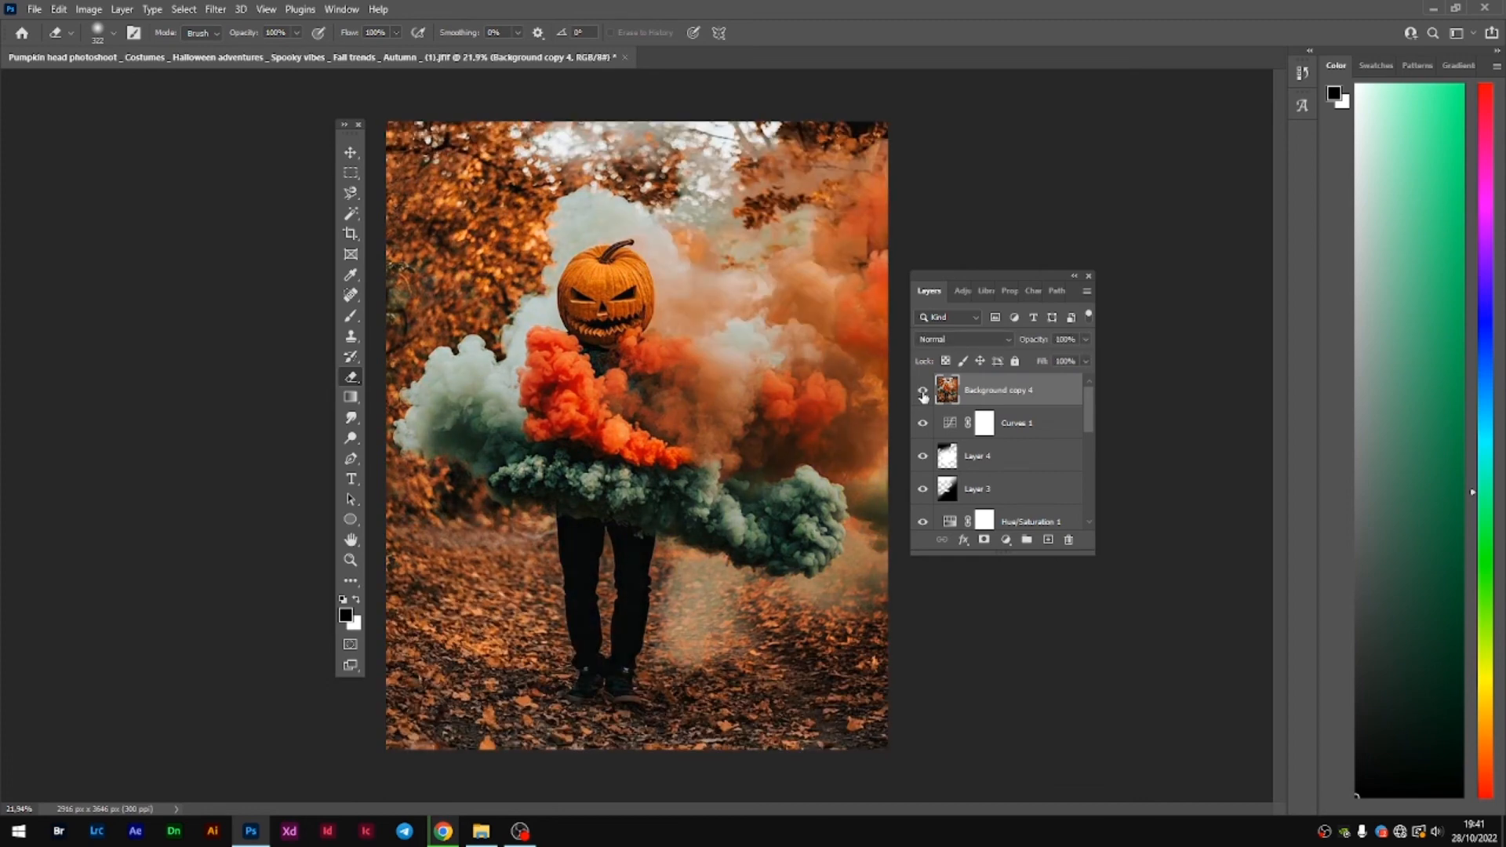
click(923, 392)
click(923, 391)
key(x)
- Adjust the midtone and highlight points of the Curves 1 RGB curve, and compare the image with the layer on and off
click(950, 424)
click(950, 424)
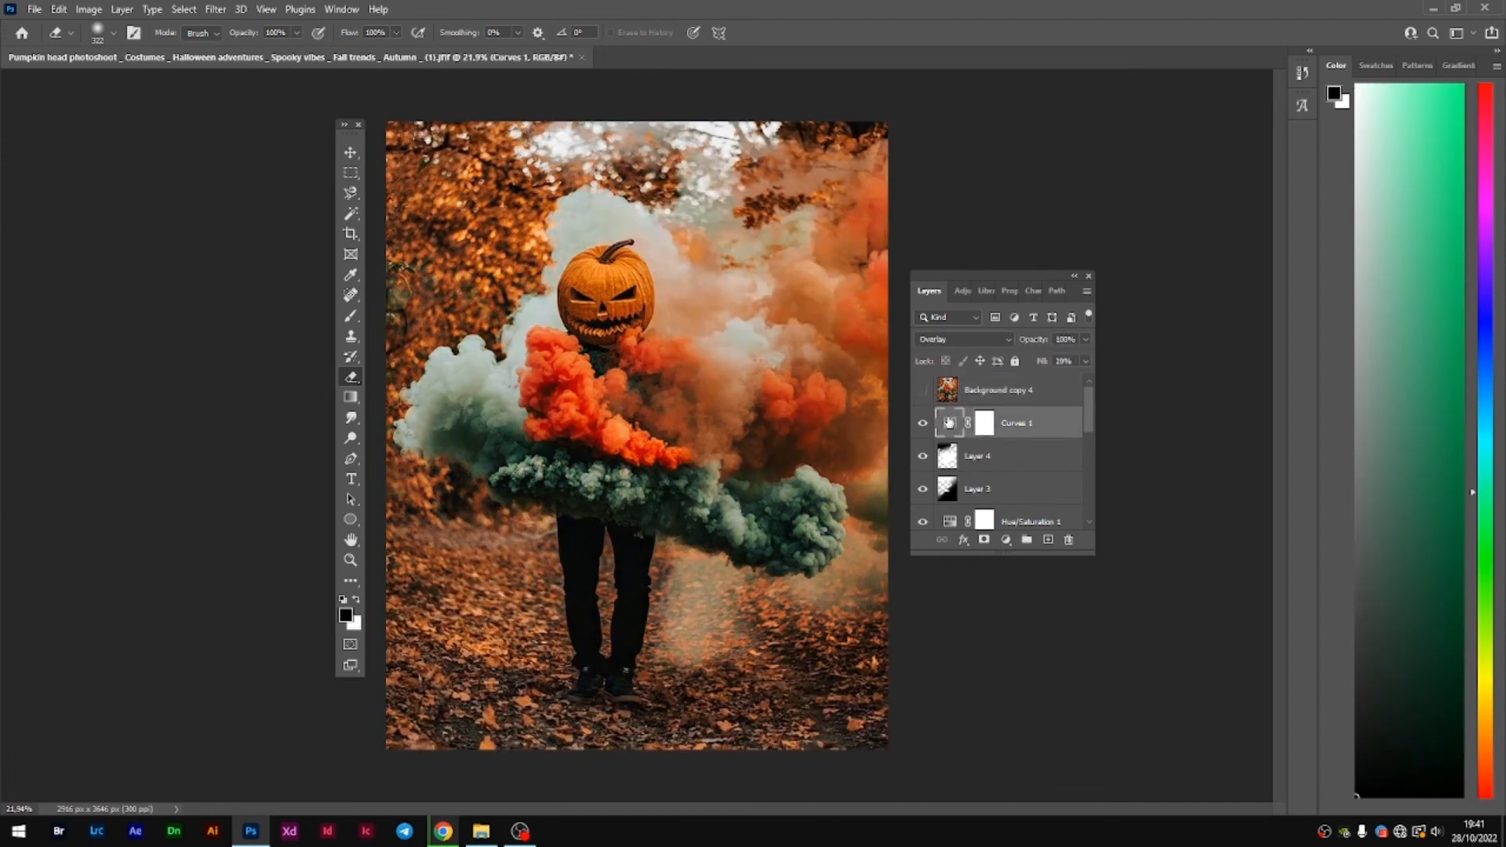
click(1006, 292)
drag(1000, 449, 997, 463)
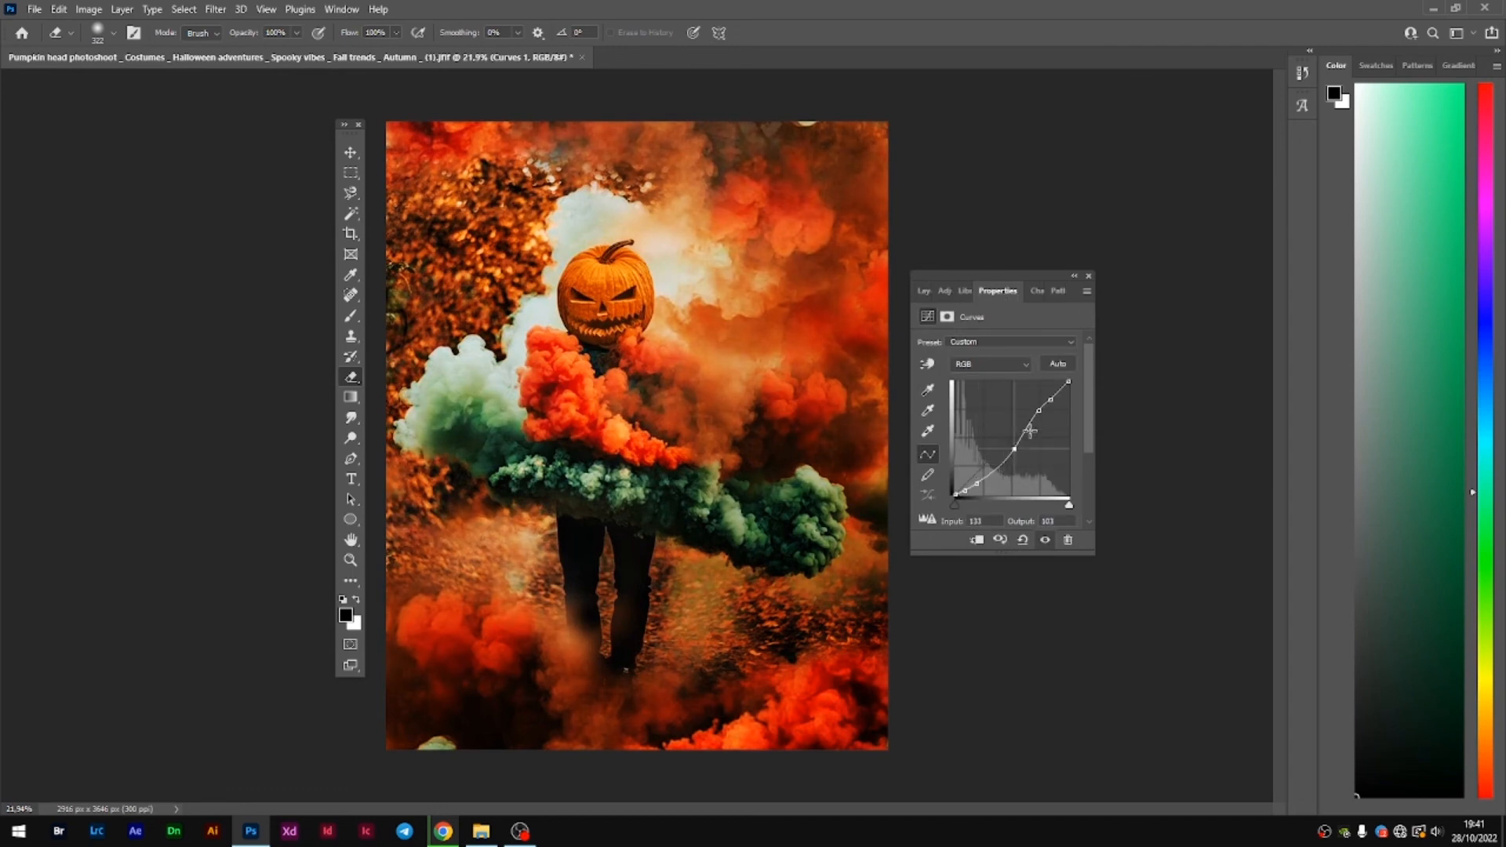
key(F7)
click(1009, 291)
drag(1060, 392, 1063, 383)
click(924, 292)
click(922, 423)
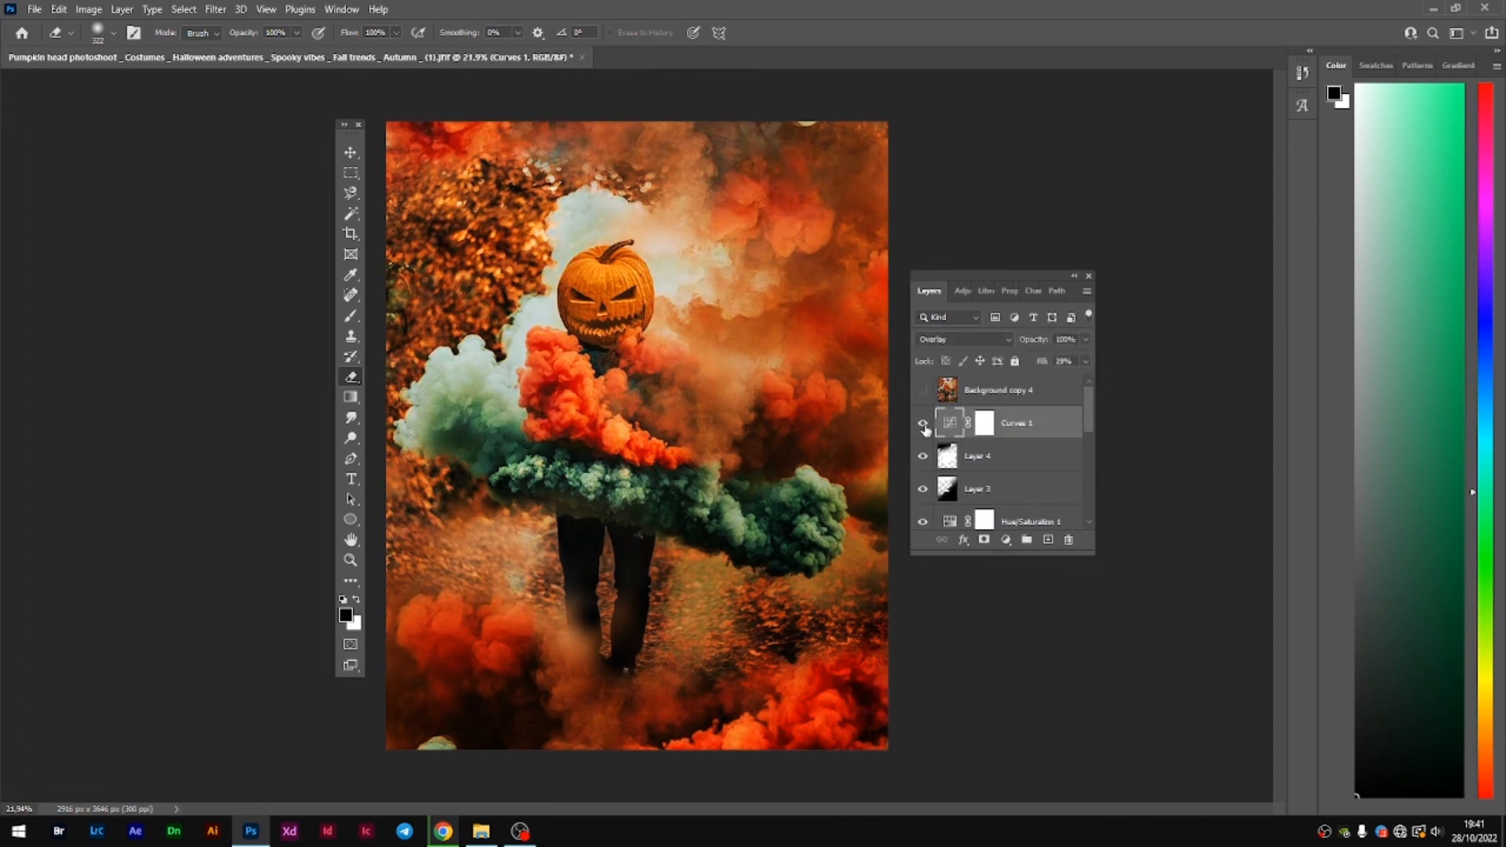
click(922, 423)
click(922, 423)
click(923, 423)
- Add a Brightness/Contrast adjustment layer above Curves 1 and lower its brightness slightly
click(964, 291)
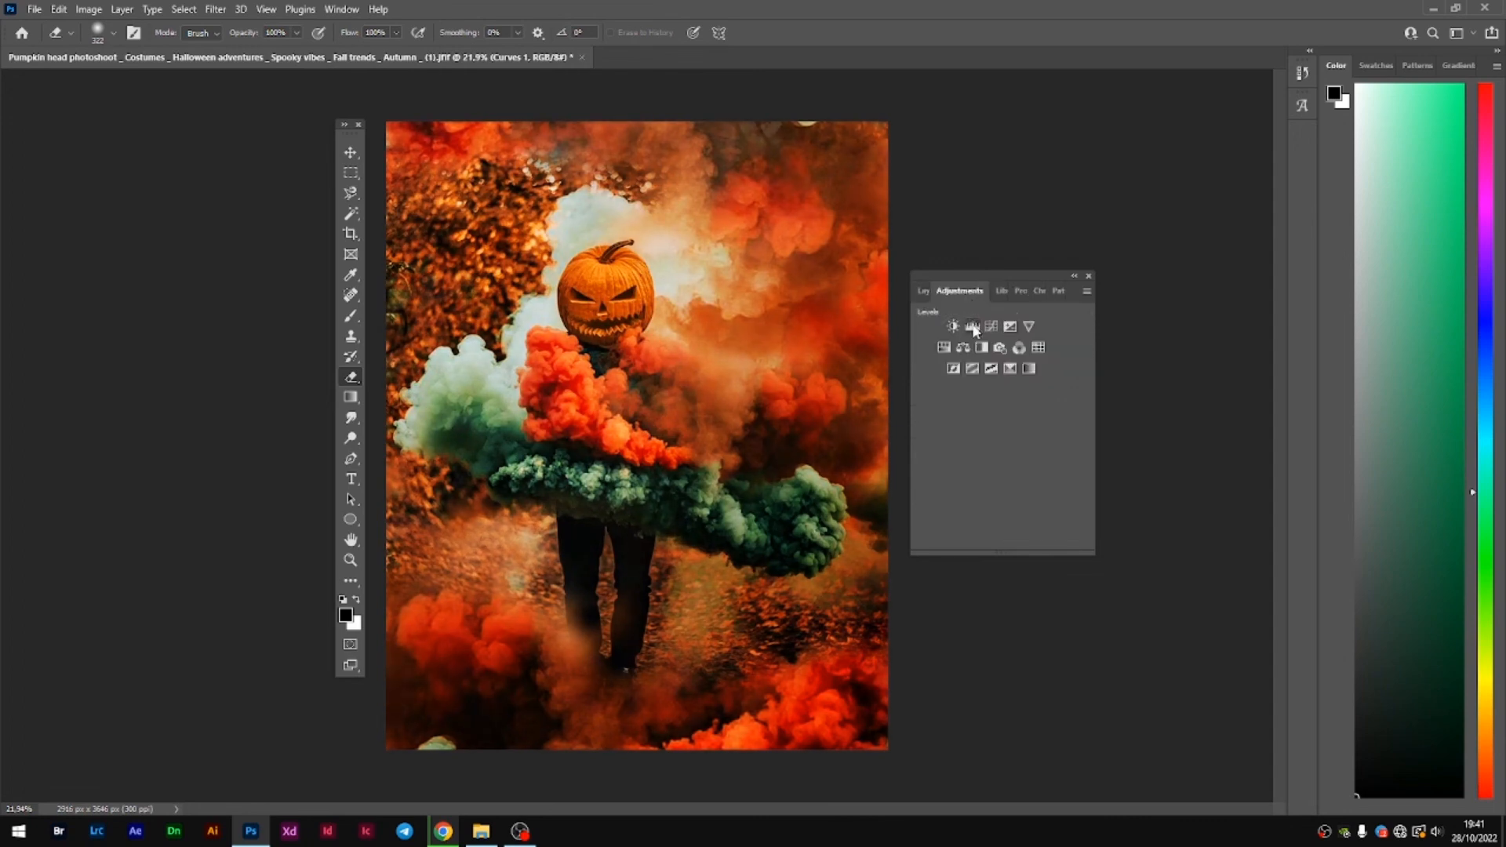
click(953, 327)
drag(995, 385, 987, 390)
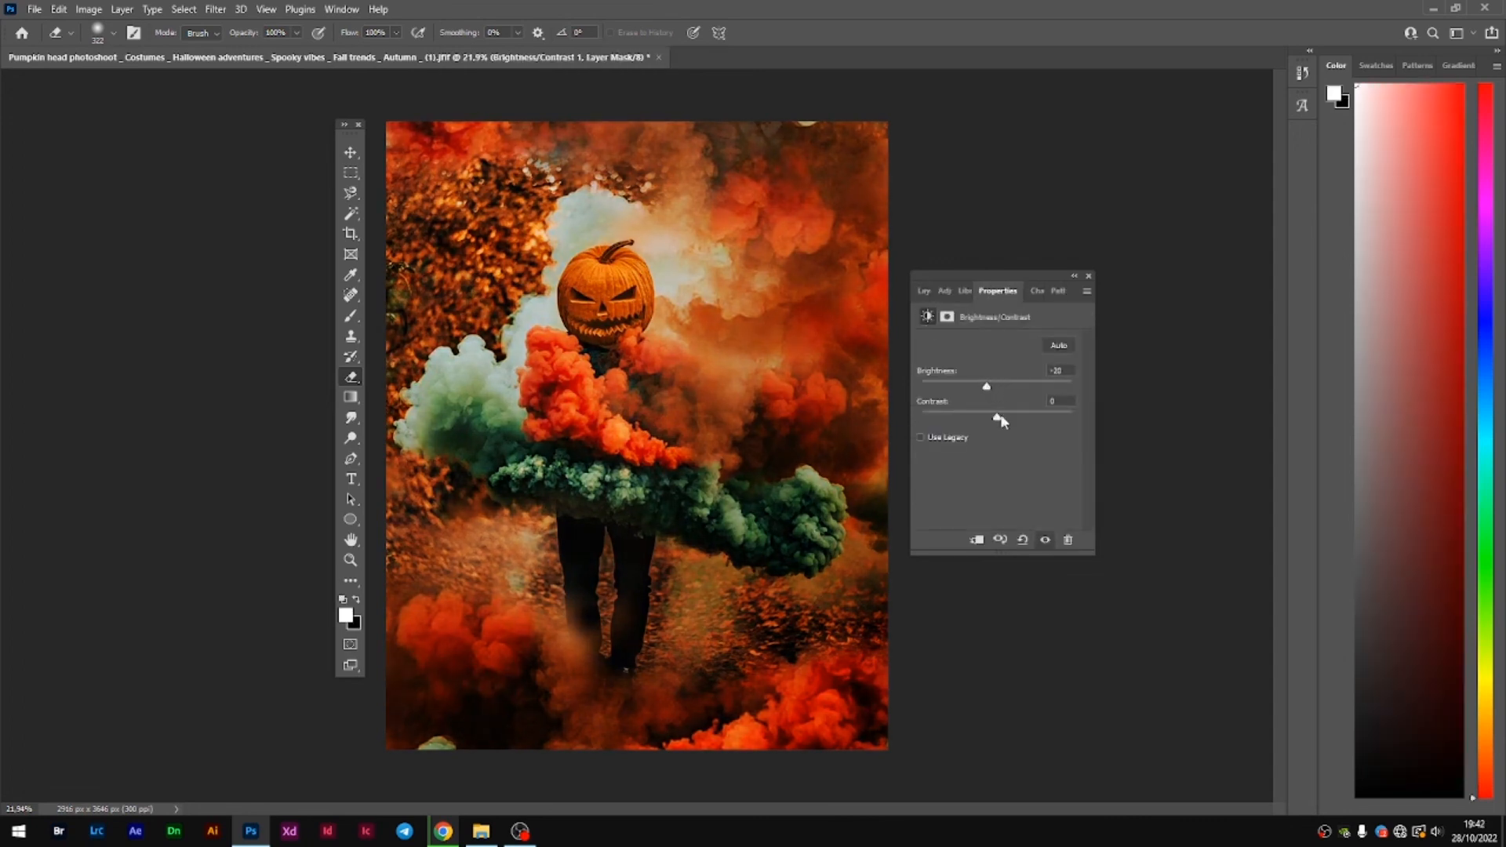
click(926, 293)
- Add a Hue/Saturation adjustment layer with saturation at -11 and reduced lightness
click(944, 292)
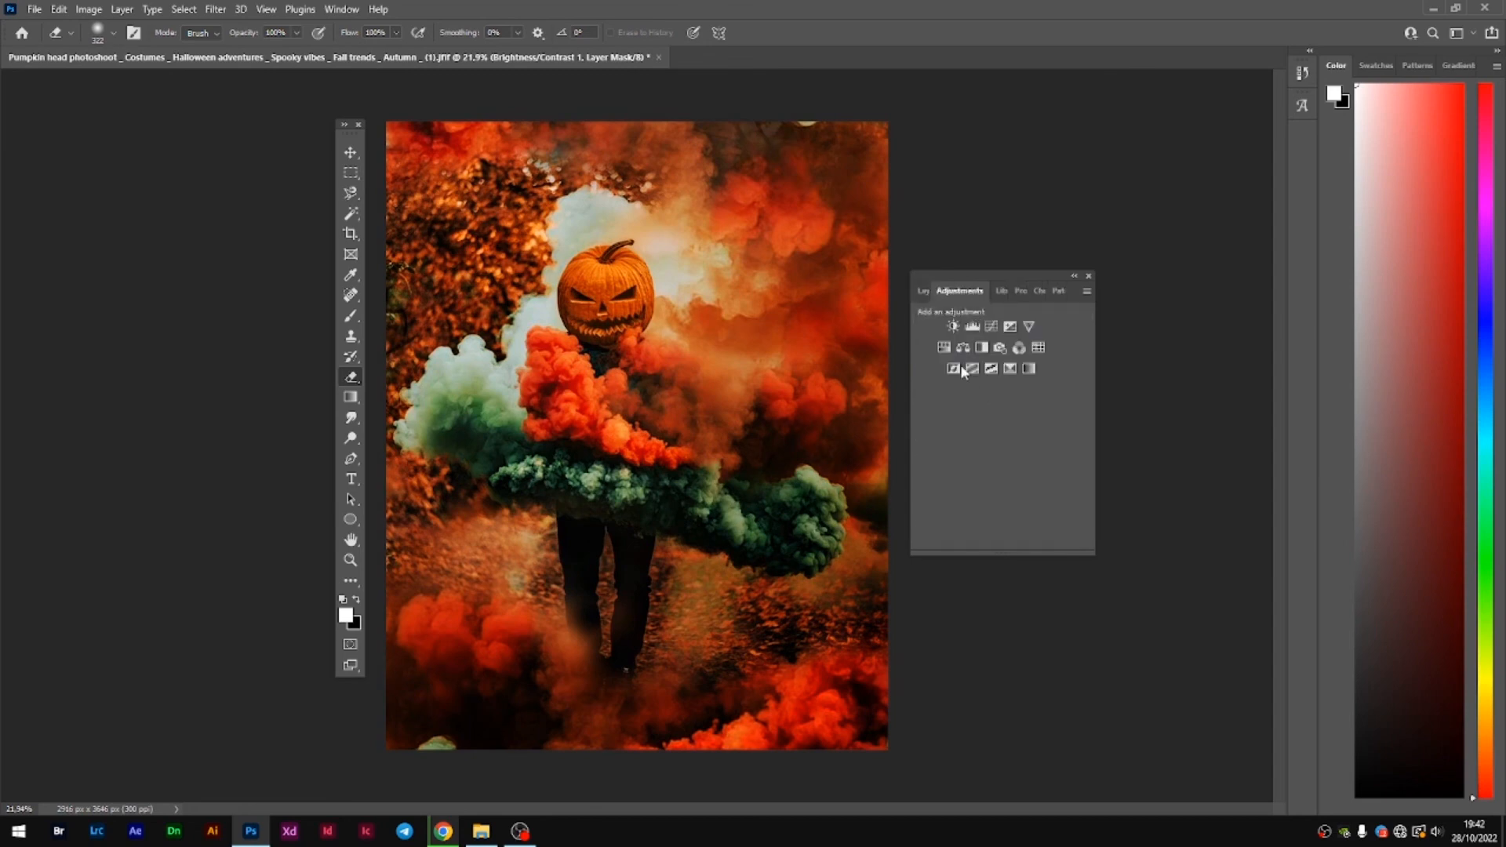
click(973, 348)
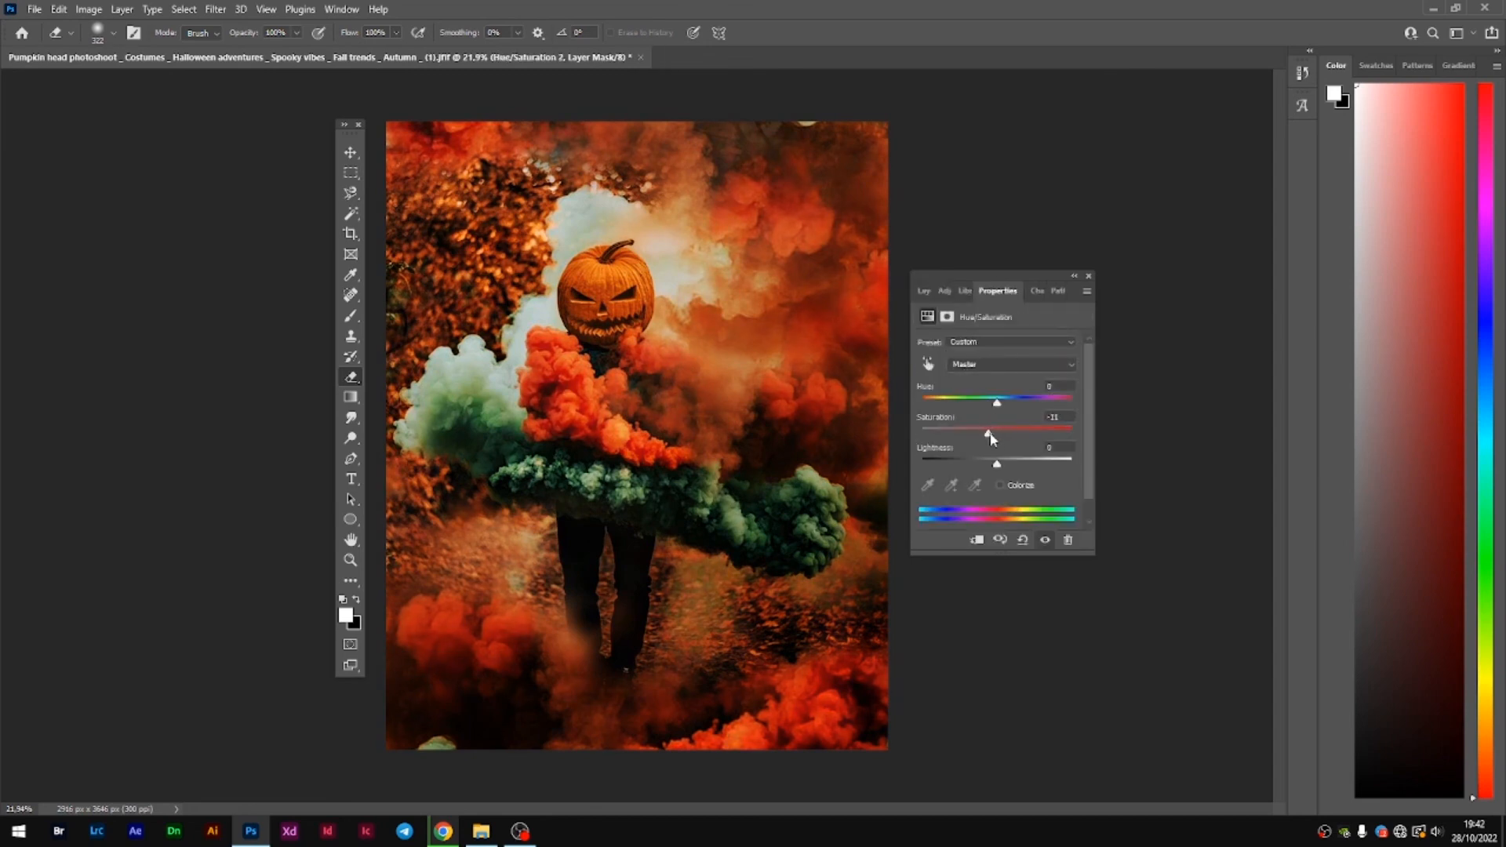
drag(996, 464, 999, 438)
drag(985, 463, 980, 464)
- Try blend modes on the Hue/Saturation 2 layer, from Dissolve onward, and set it to Lighten
click(924, 291)
click(963, 339)
click(997, 365)
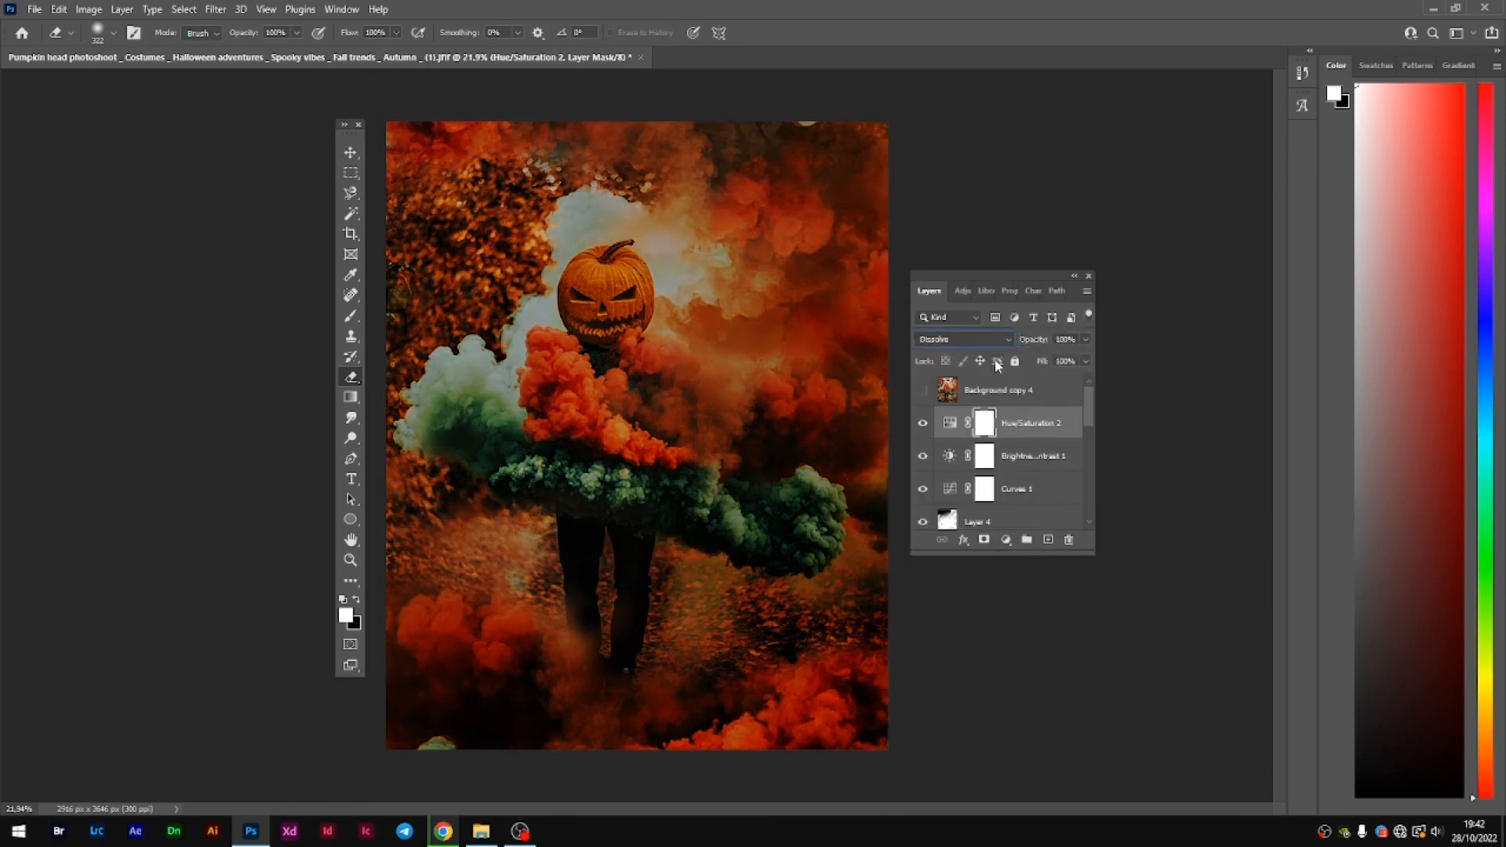
key(Down)
key(Down)
key(Down)
key(Down)
key(Down)
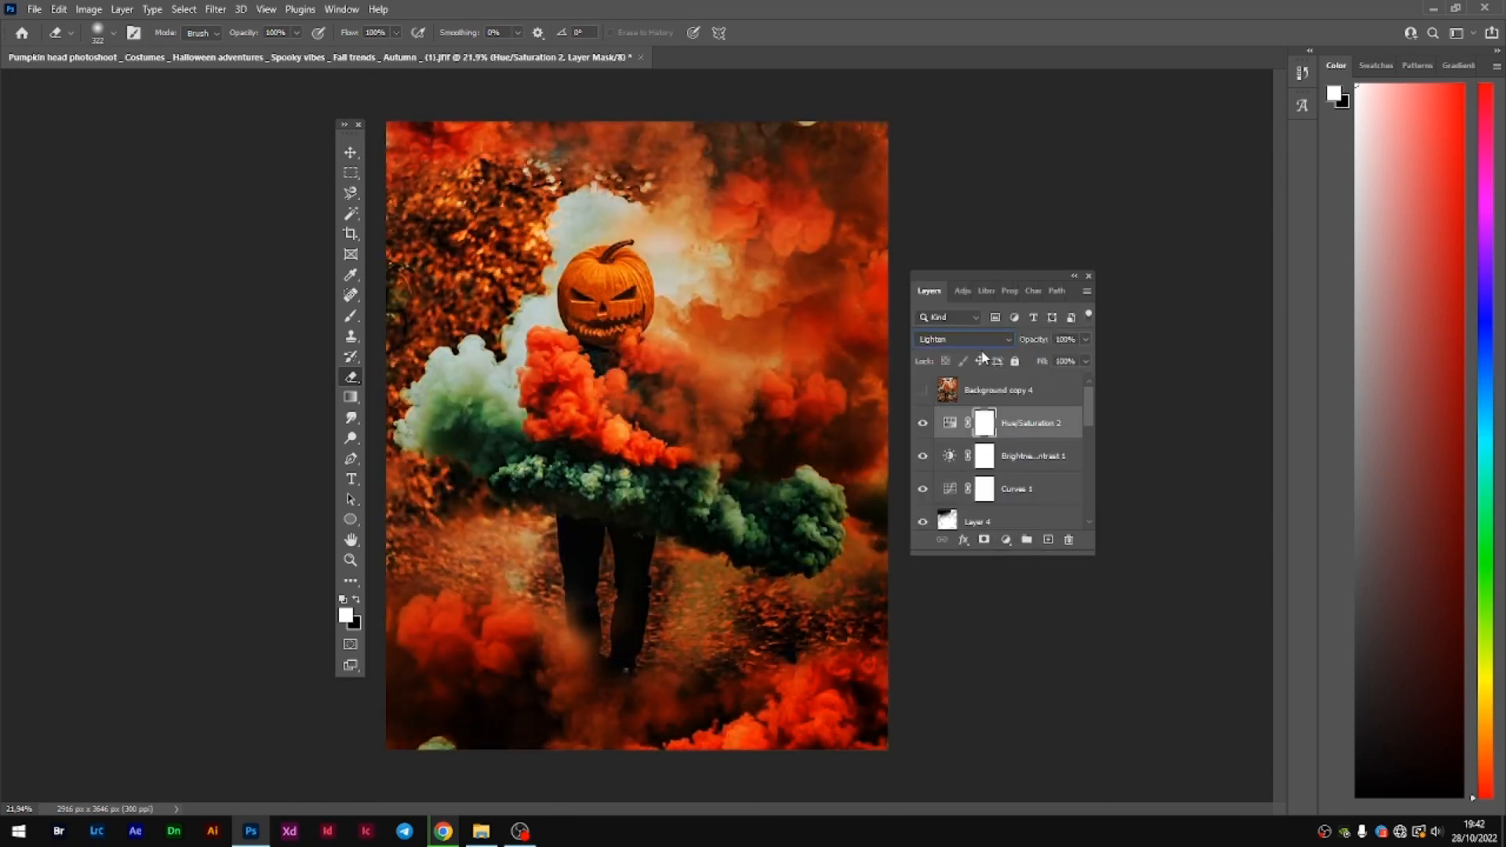
- Toggle Background copy 4 on and off for a final before-and-after comparison
click(922, 390)
click(922, 390)
click(922, 390)
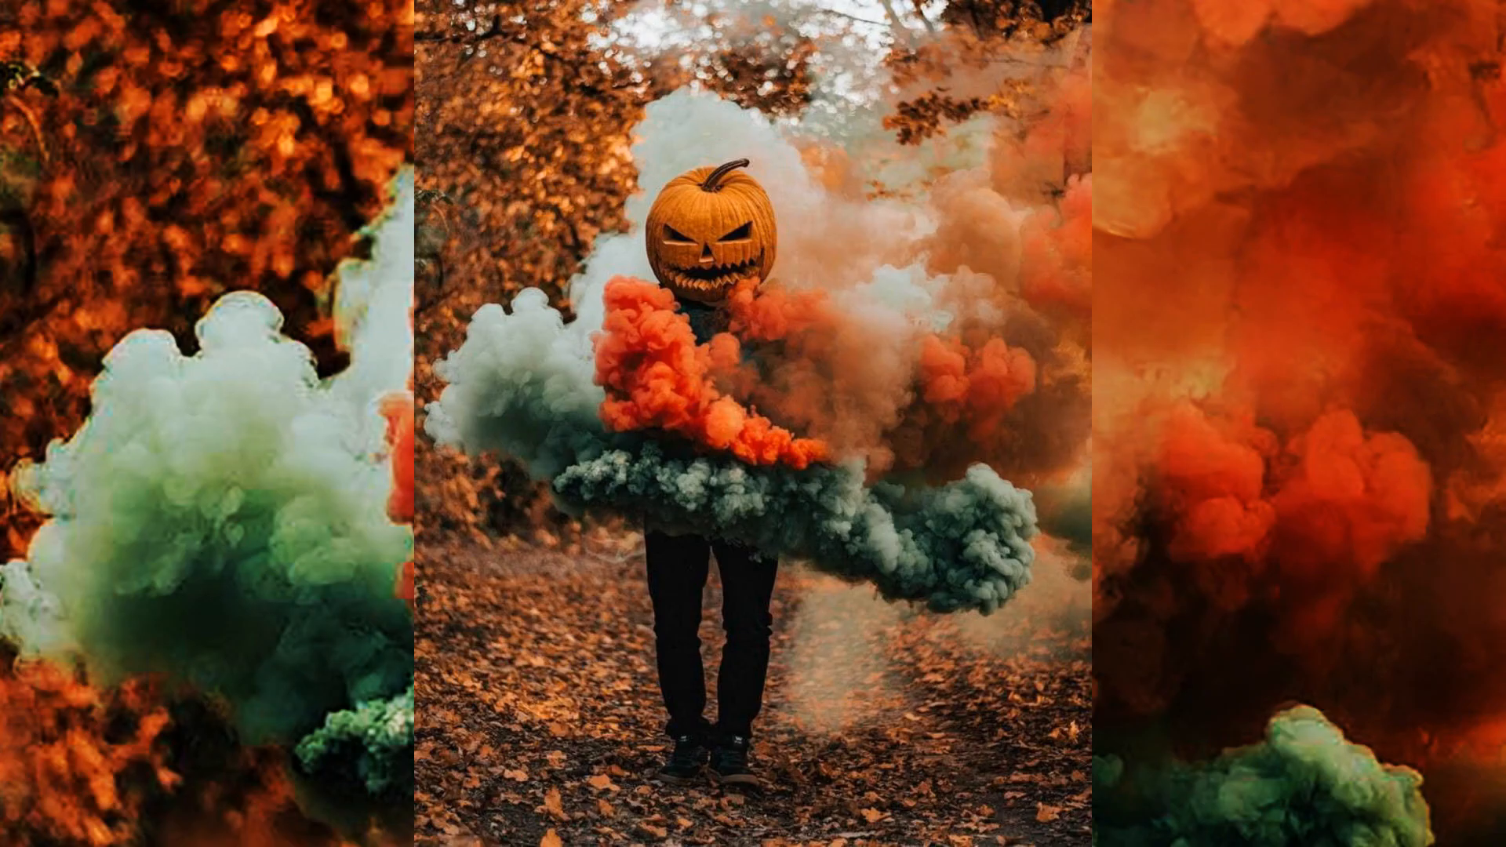